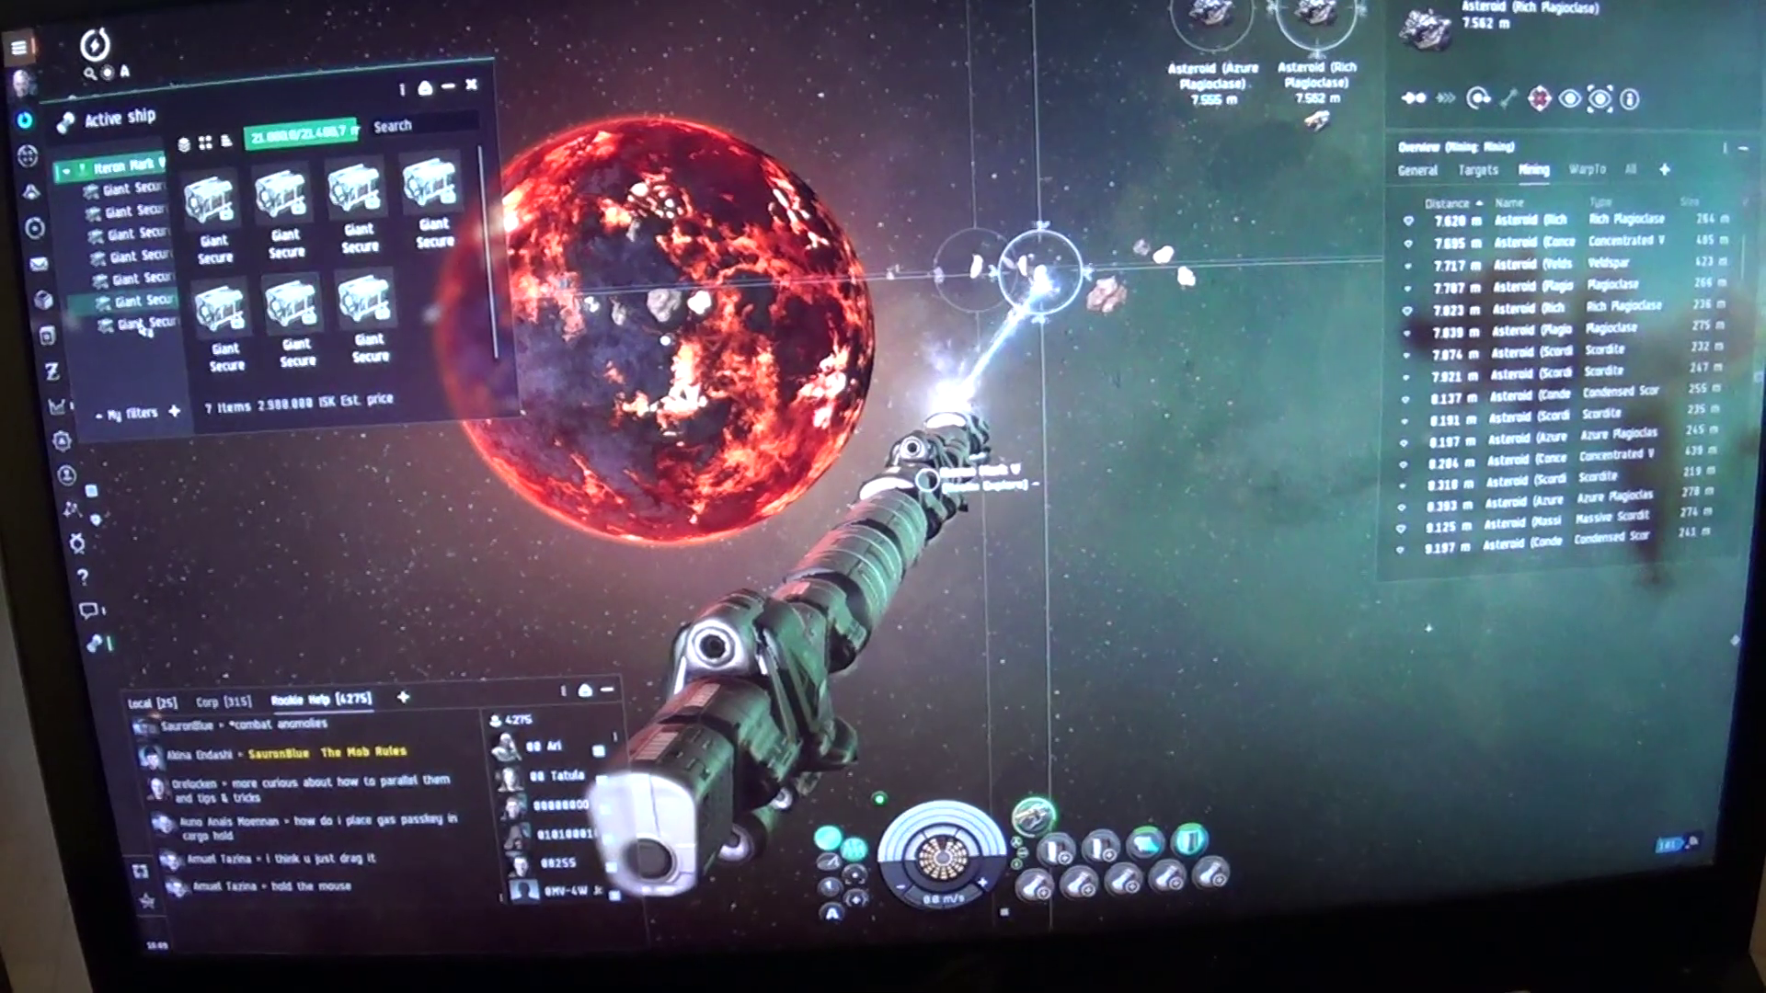
# Step: Stack the container's ore with Stack All, then compare Mexallon and Isogen regional market orders
pyautogui.rightClick(262, 341)
pyautogui.click(355, 415)
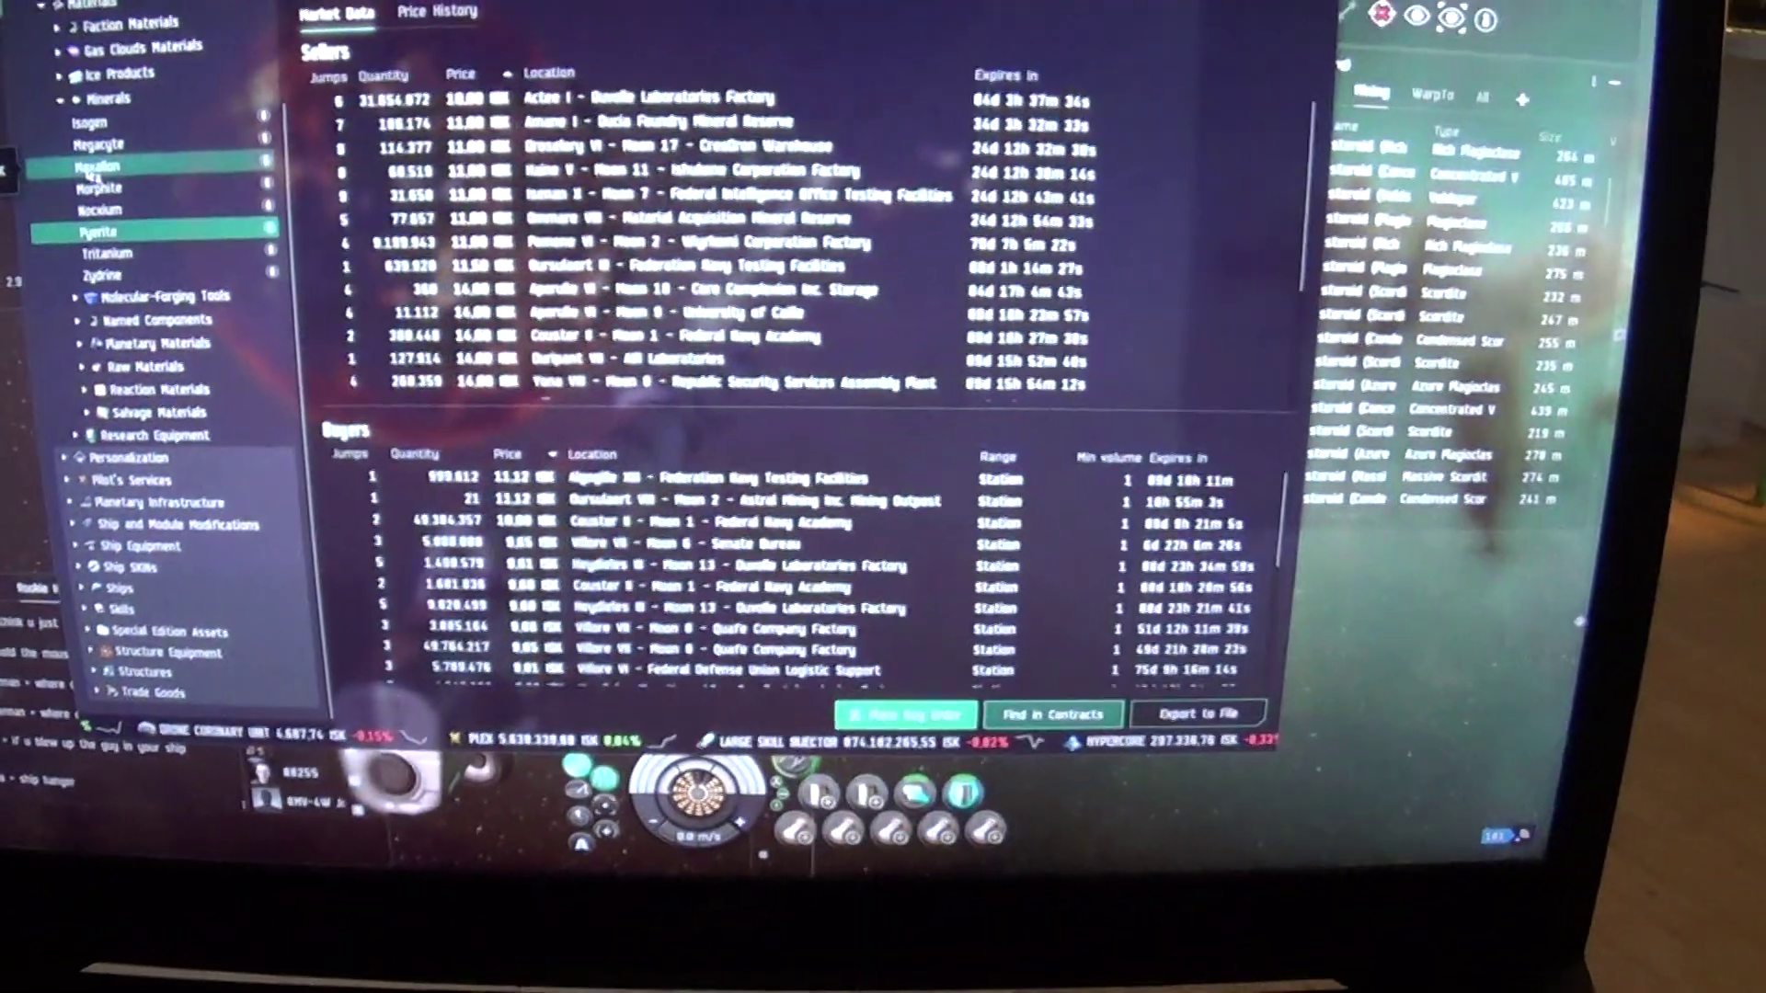
pyautogui.click(413, 127)
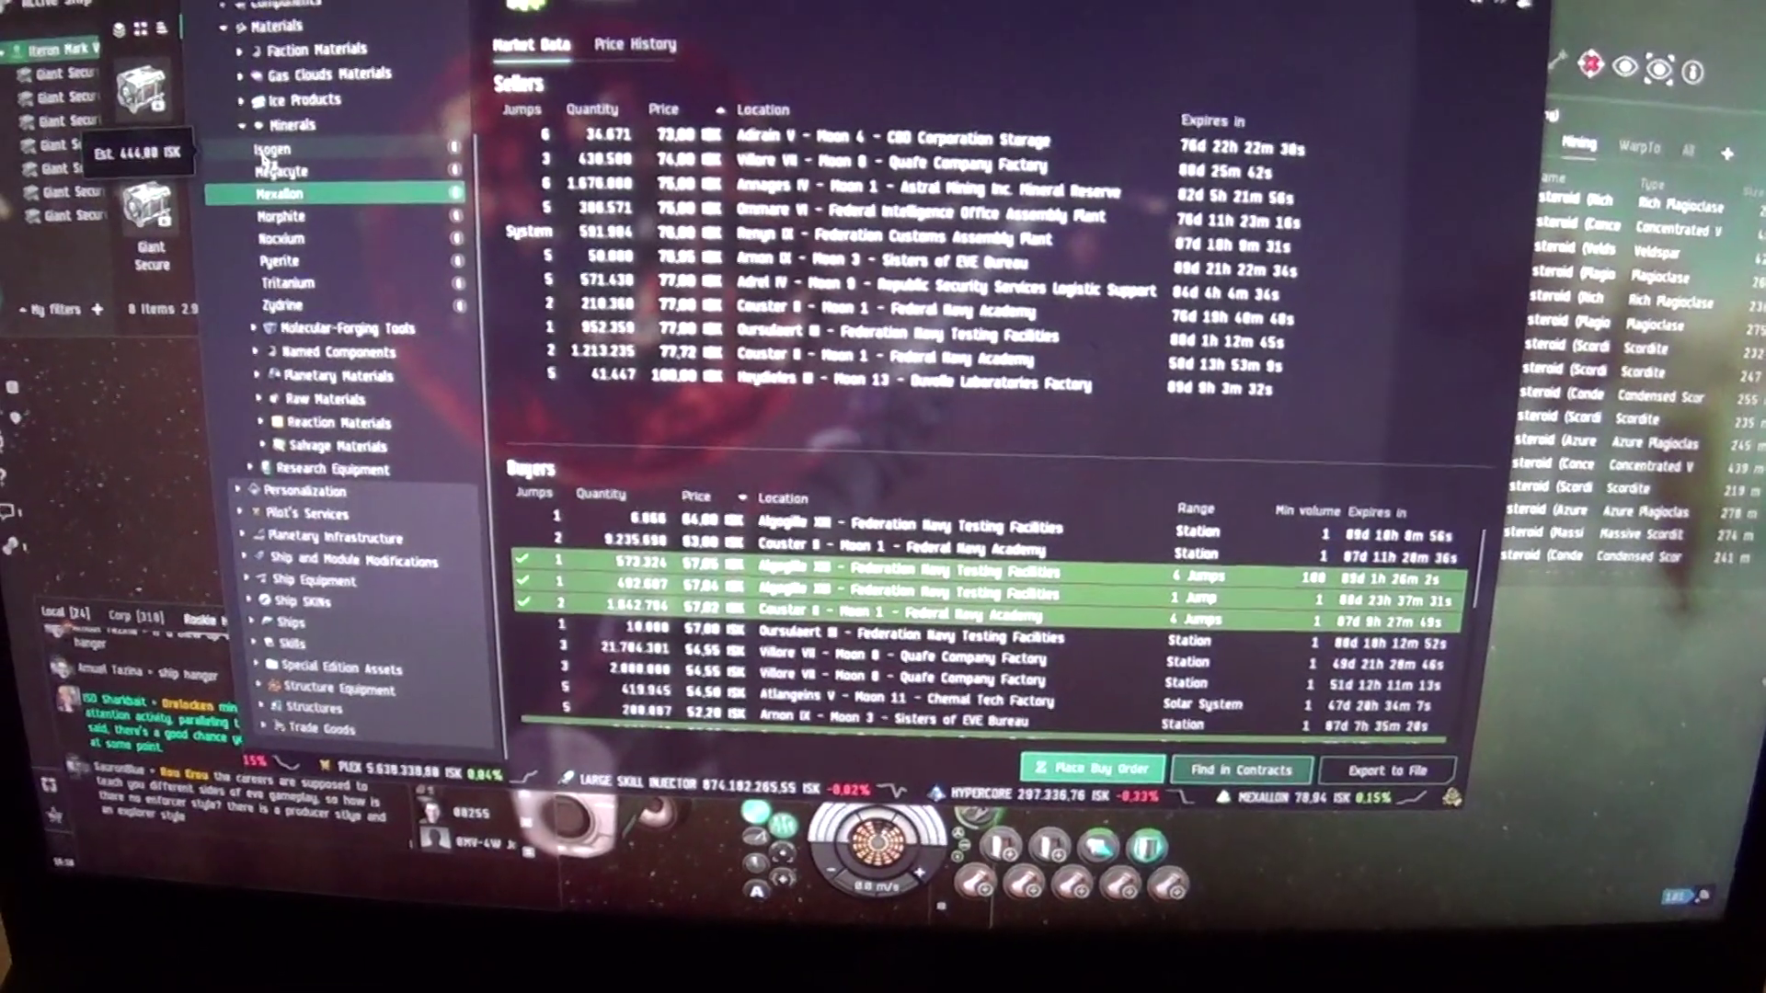
pyautogui.click(255, 143)
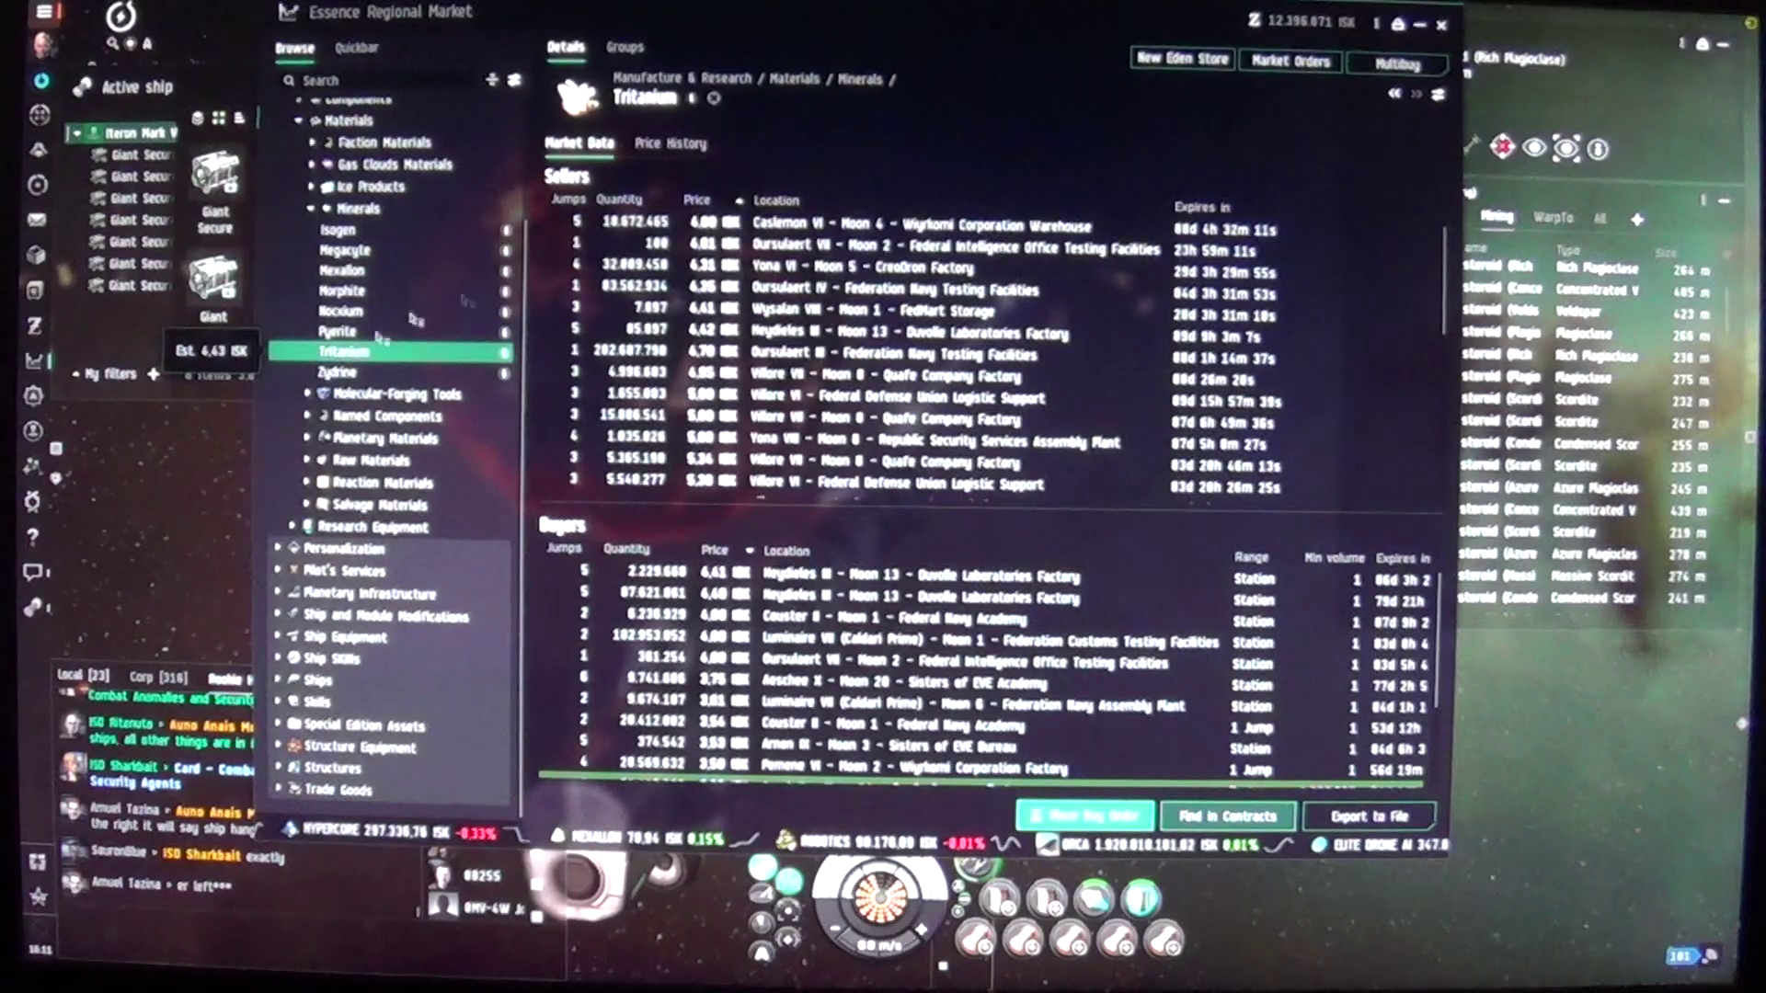
# Step: Close the market, stow Rich Plagioclase in a Giant Secure container, and open Personal Assets
pyautogui.click(1441, 23)
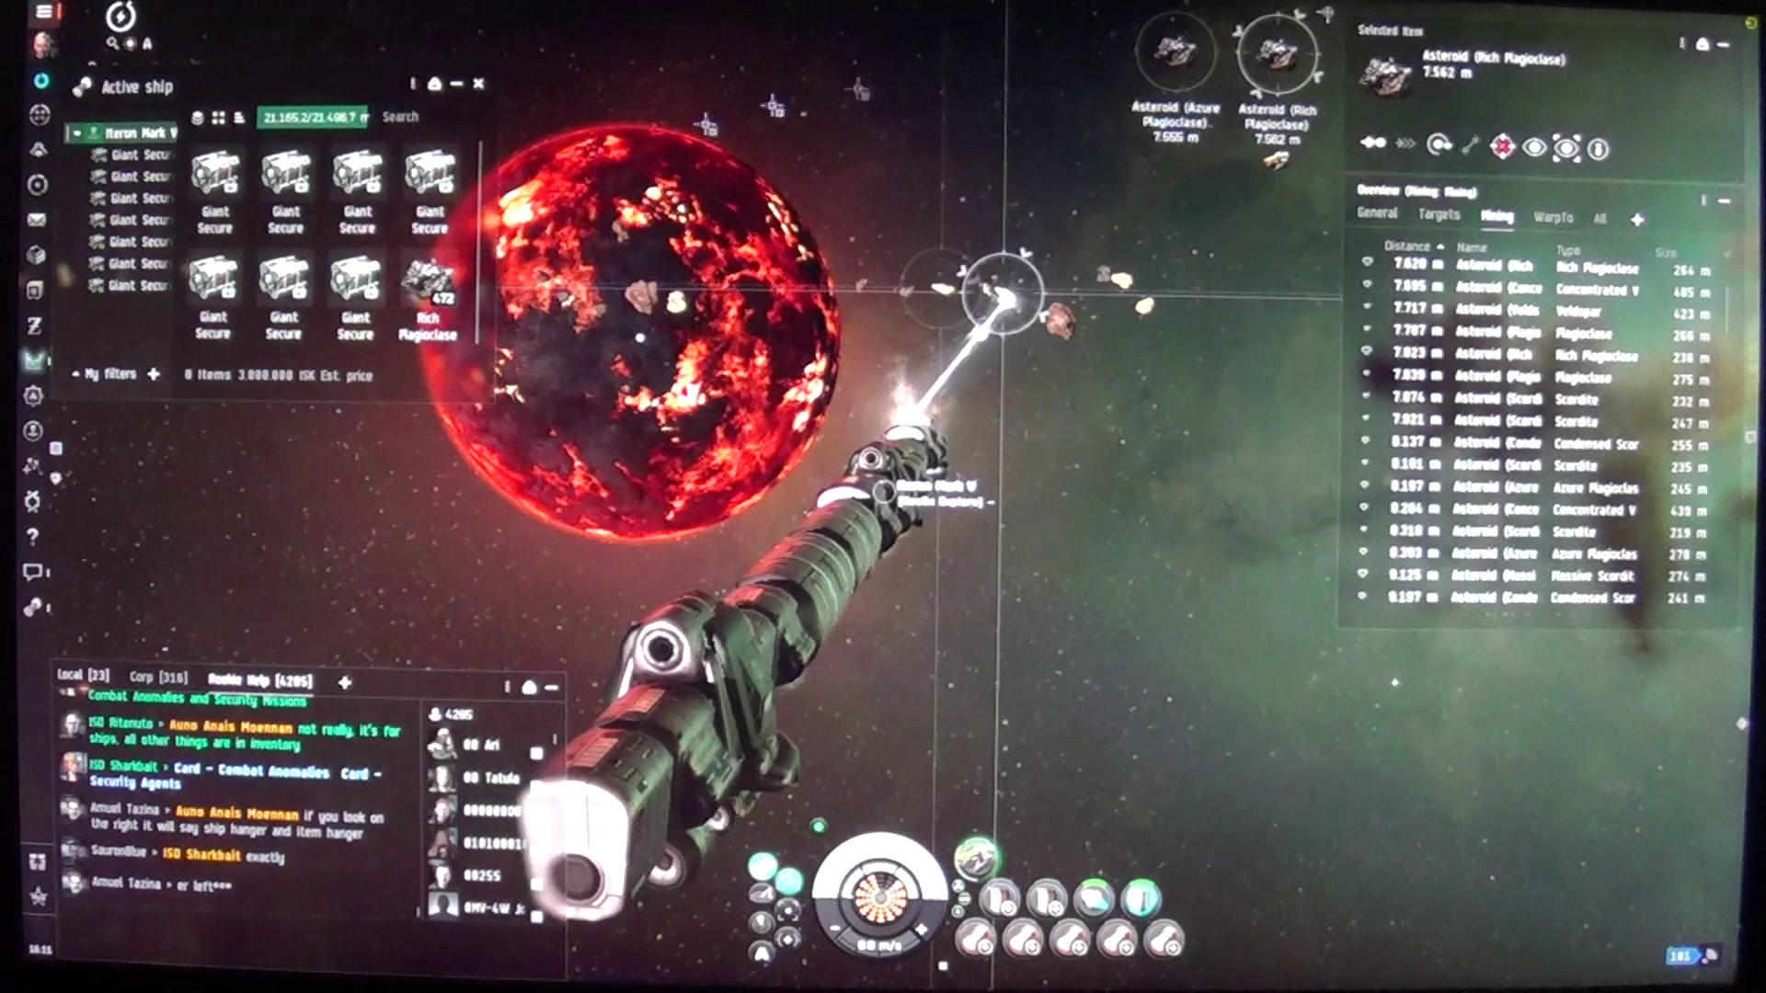
pyautogui.click(431, 284)
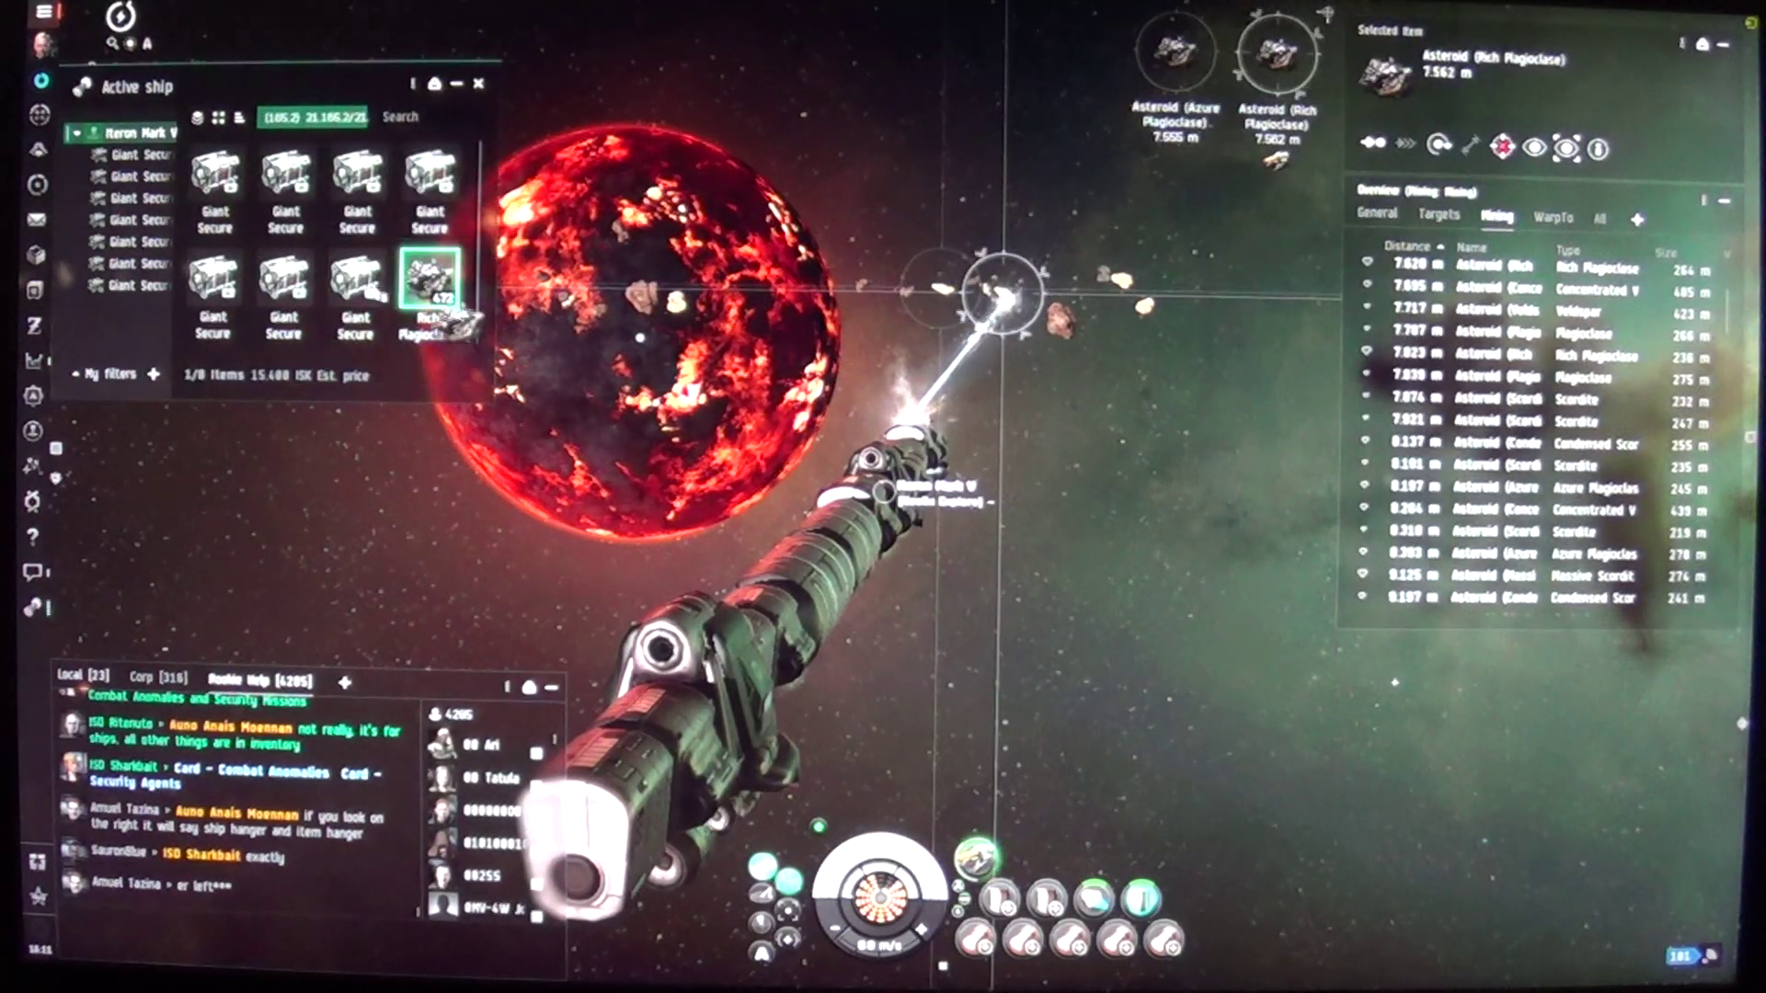
pyautogui.moveTo(430, 283)
pyautogui.mouseDown()
pyautogui.moveTo(401, 320)
pyautogui.moveTo(138, 282)
pyautogui.mouseUp()
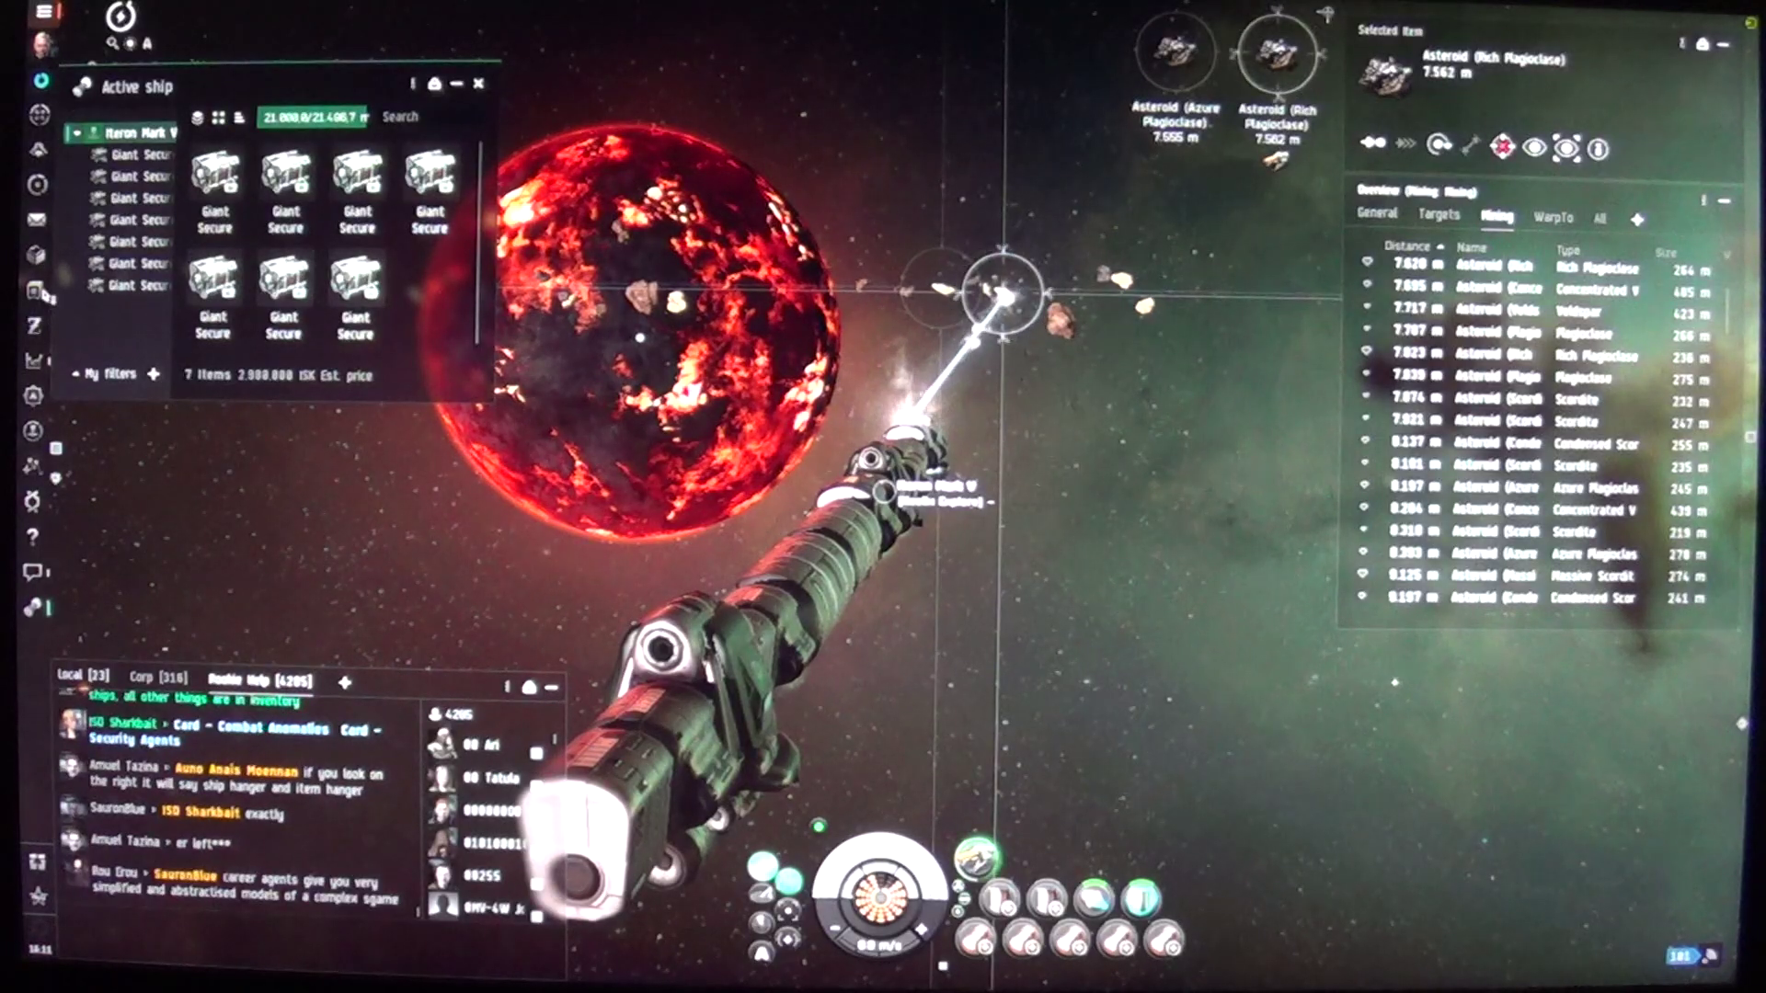
pyautogui.click(39, 290)
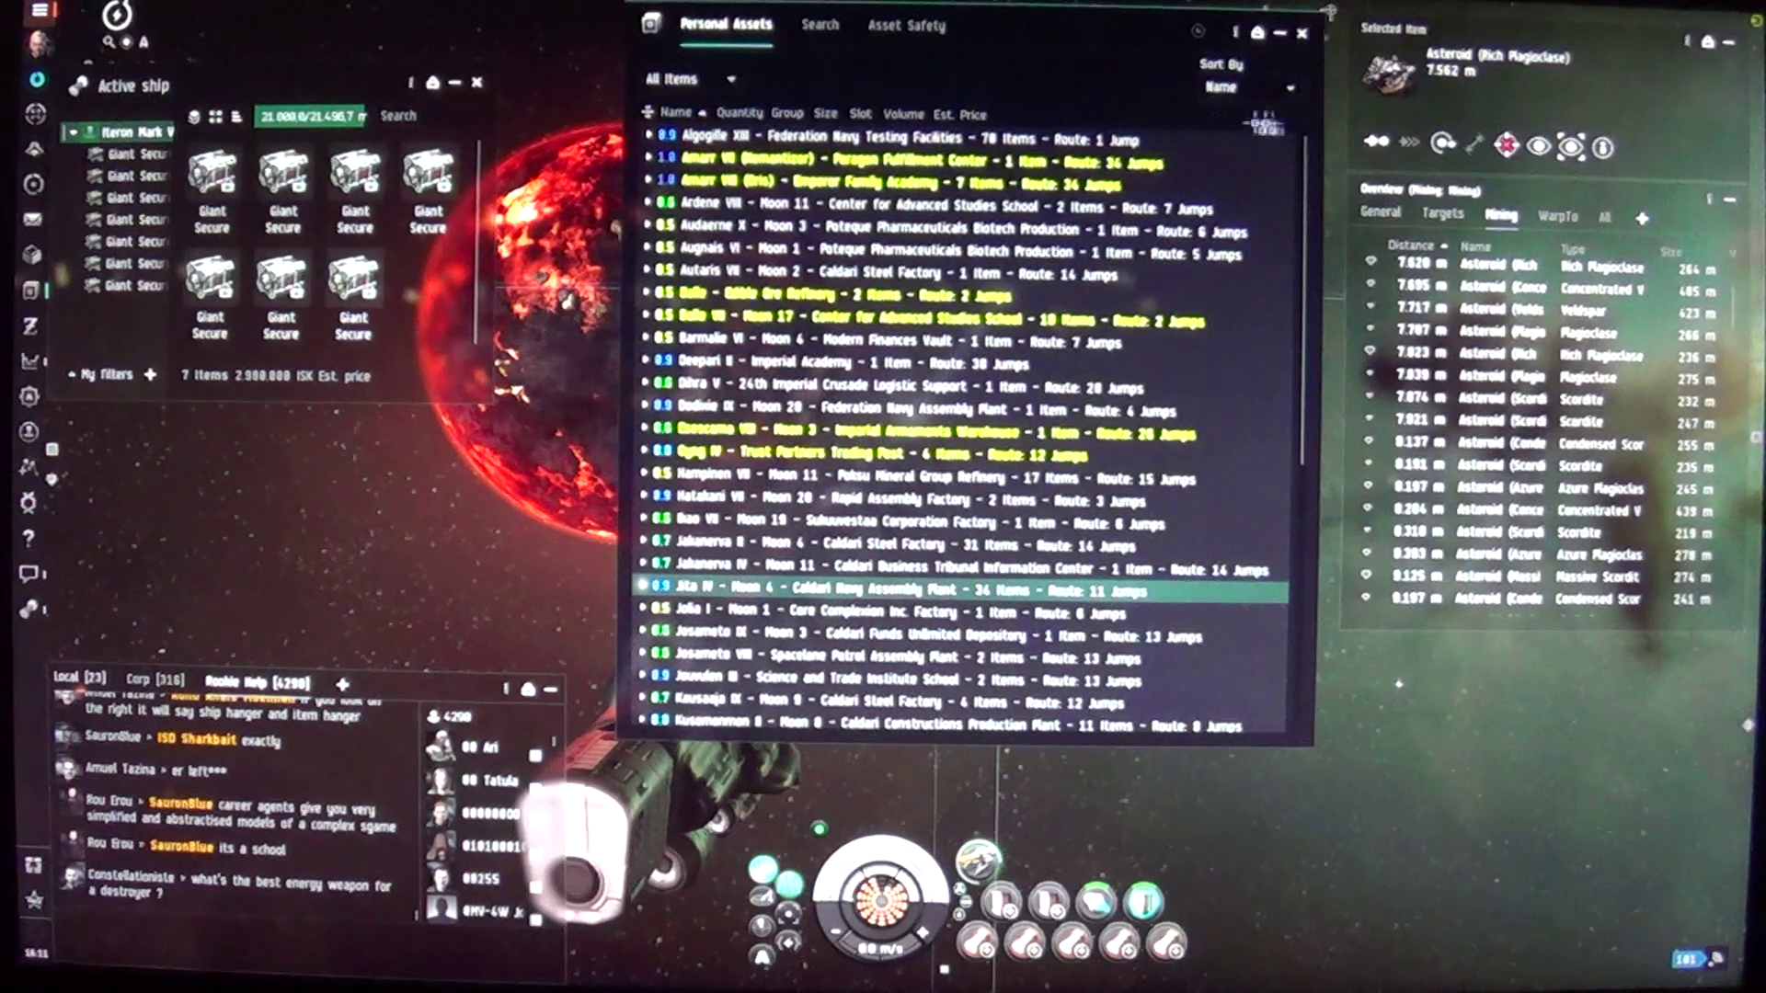
# Step: Close the Personal Assets window to get back to the space view
pyautogui.click(1303, 34)
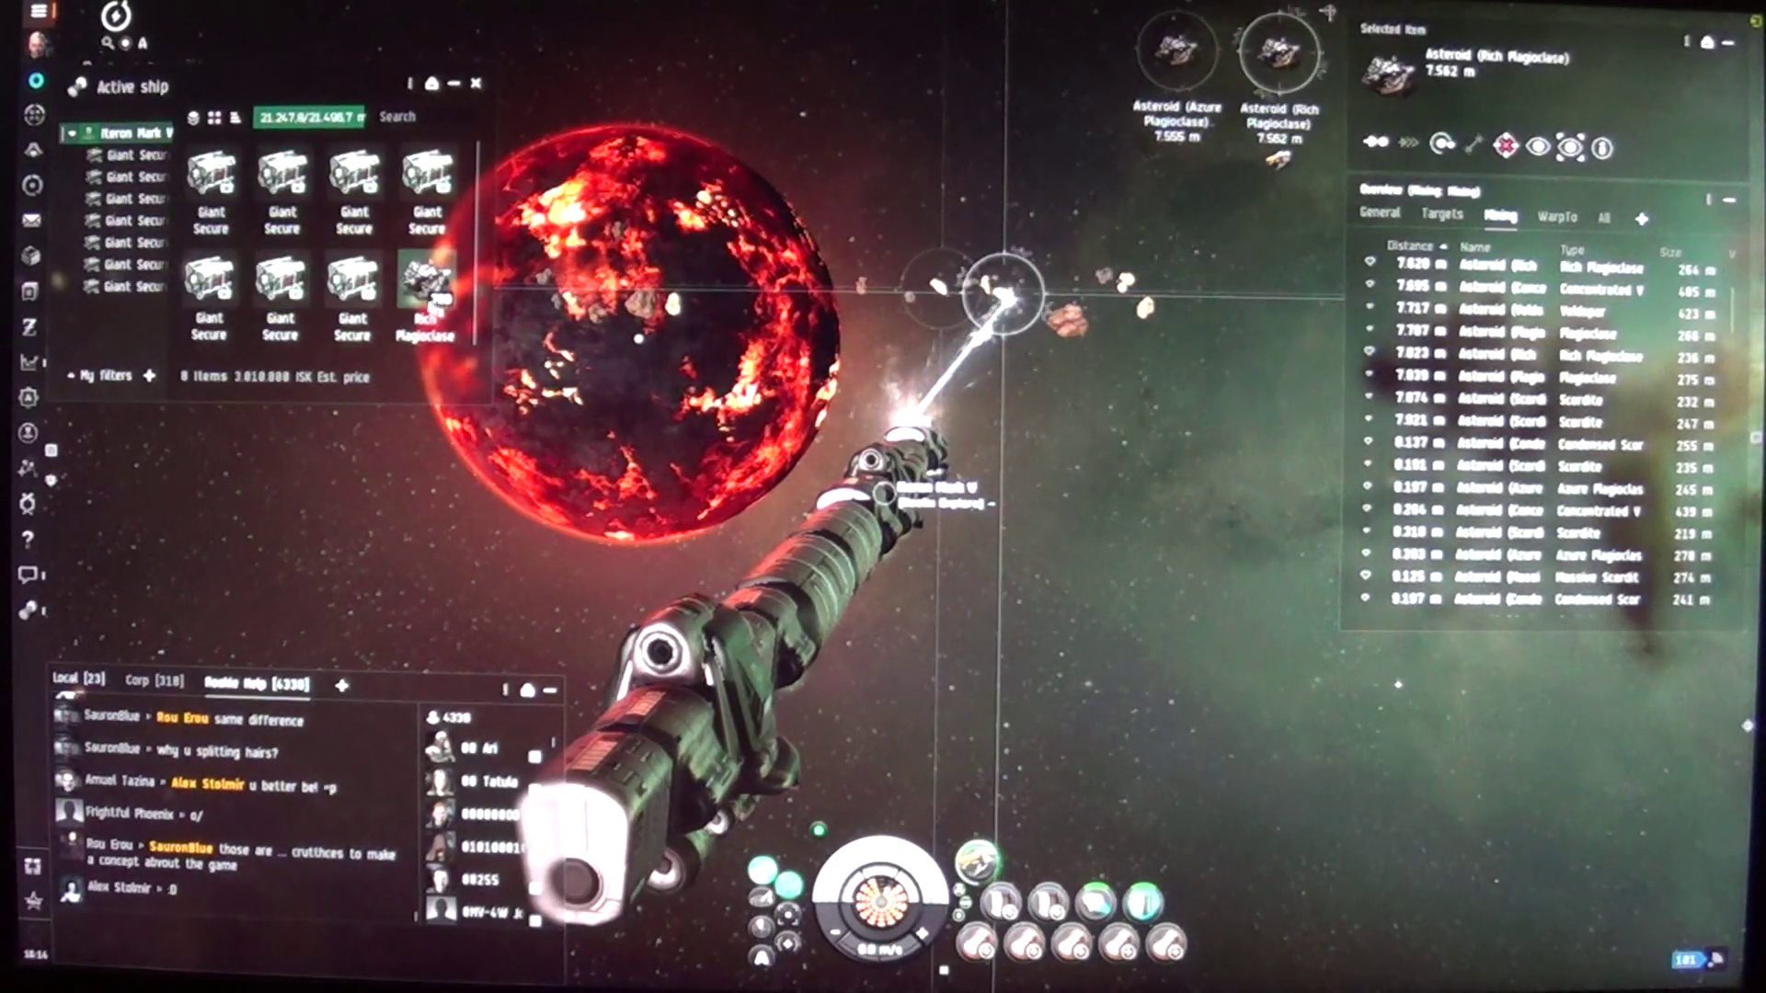
# Step: Stow two Rich Plagioclase batches in secure containers and review the mining laser's Show Info
pyautogui.click(428, 287)
pyautogui.moveTo(428, 287); pyautogui.dragTo(428, 186)
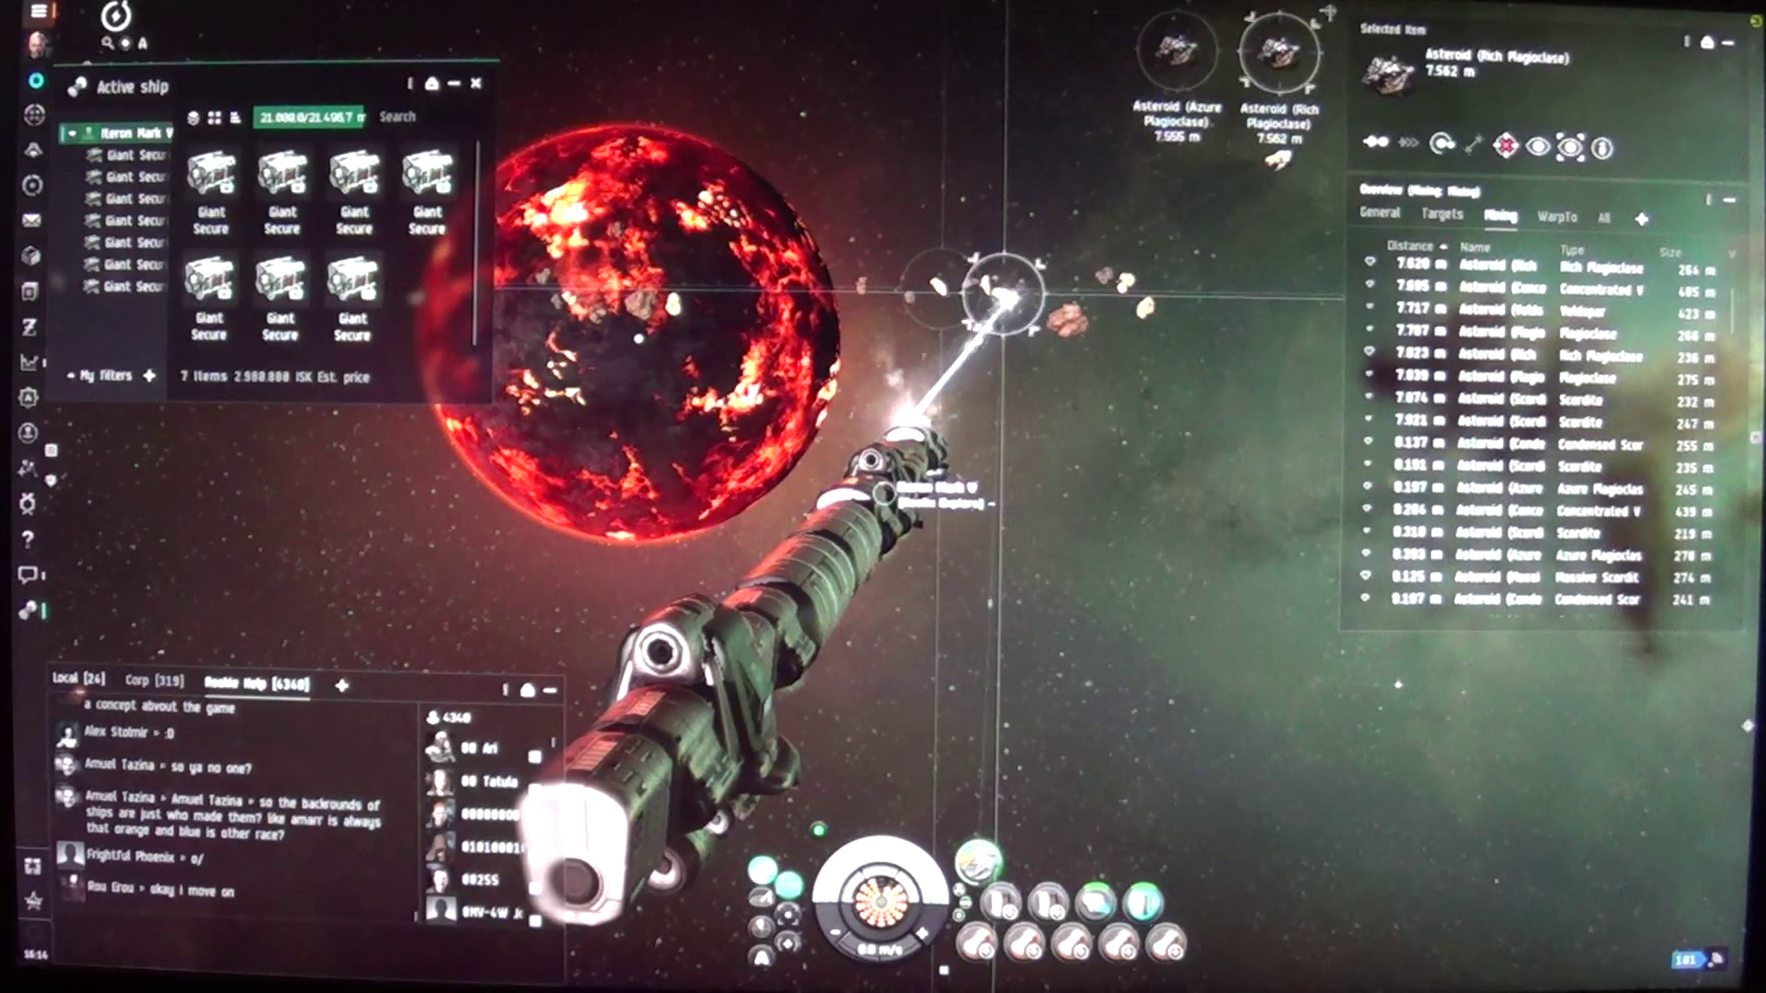
pyautogui.rightClick(982, 865)
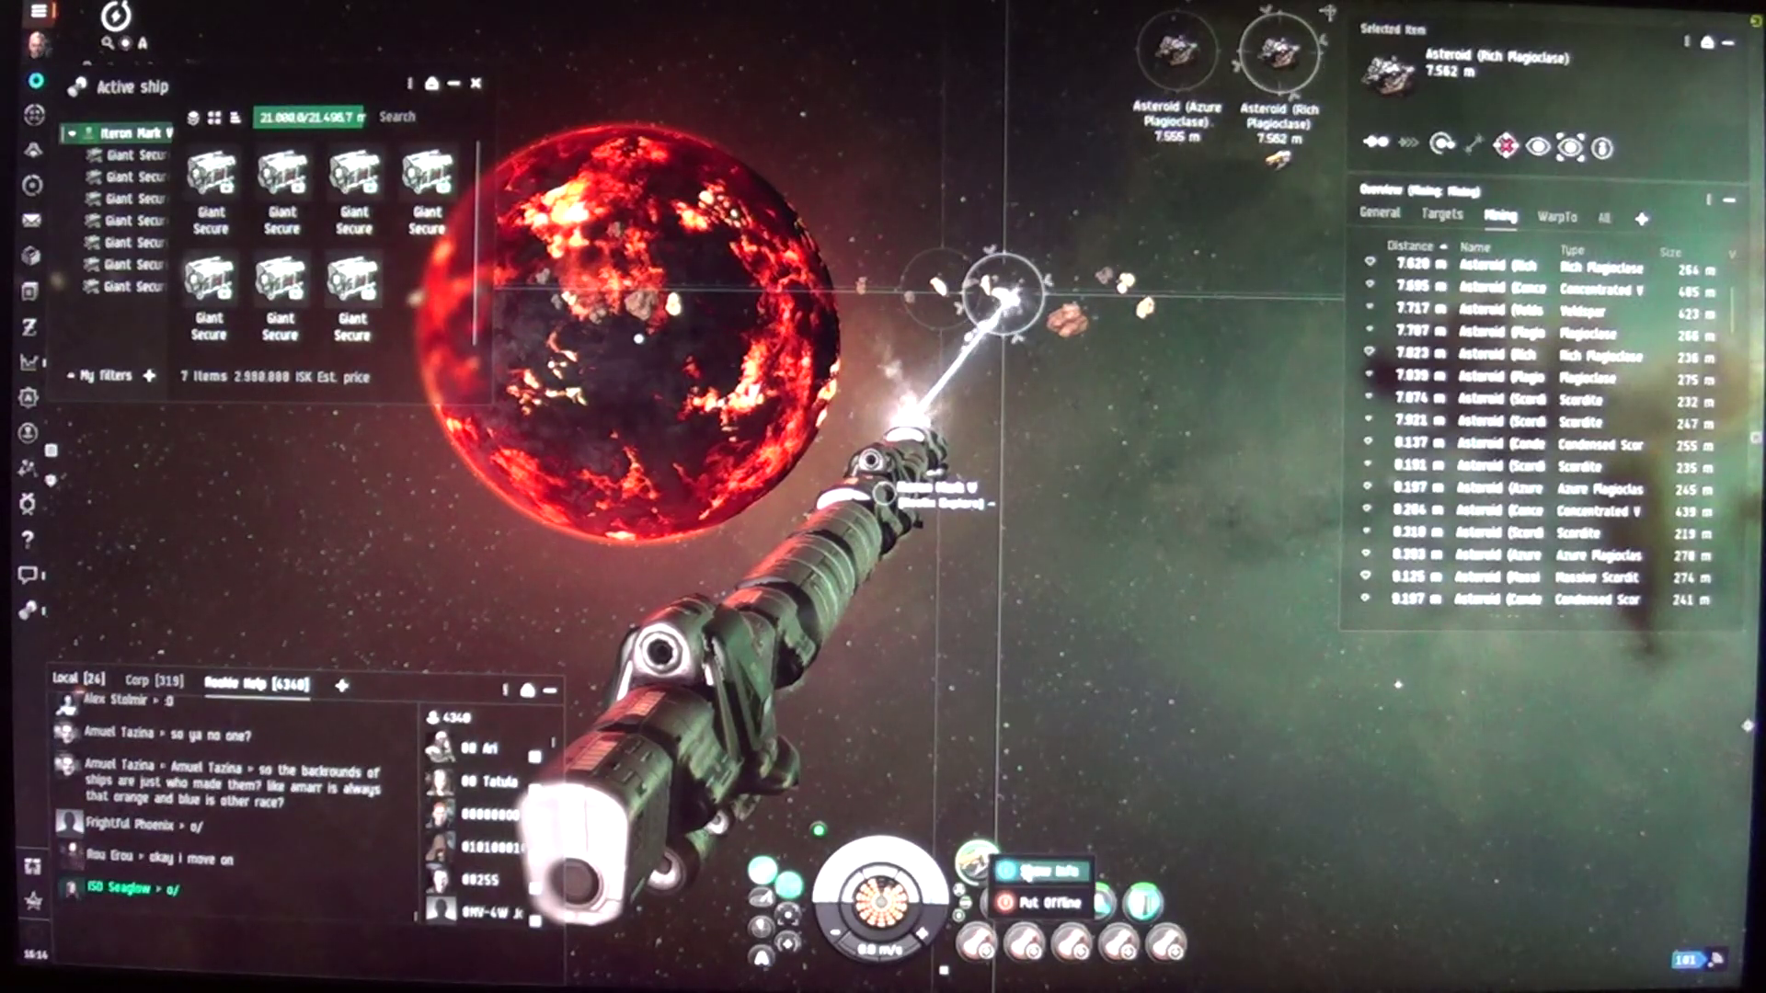
pyautogui.click(1038, 870)
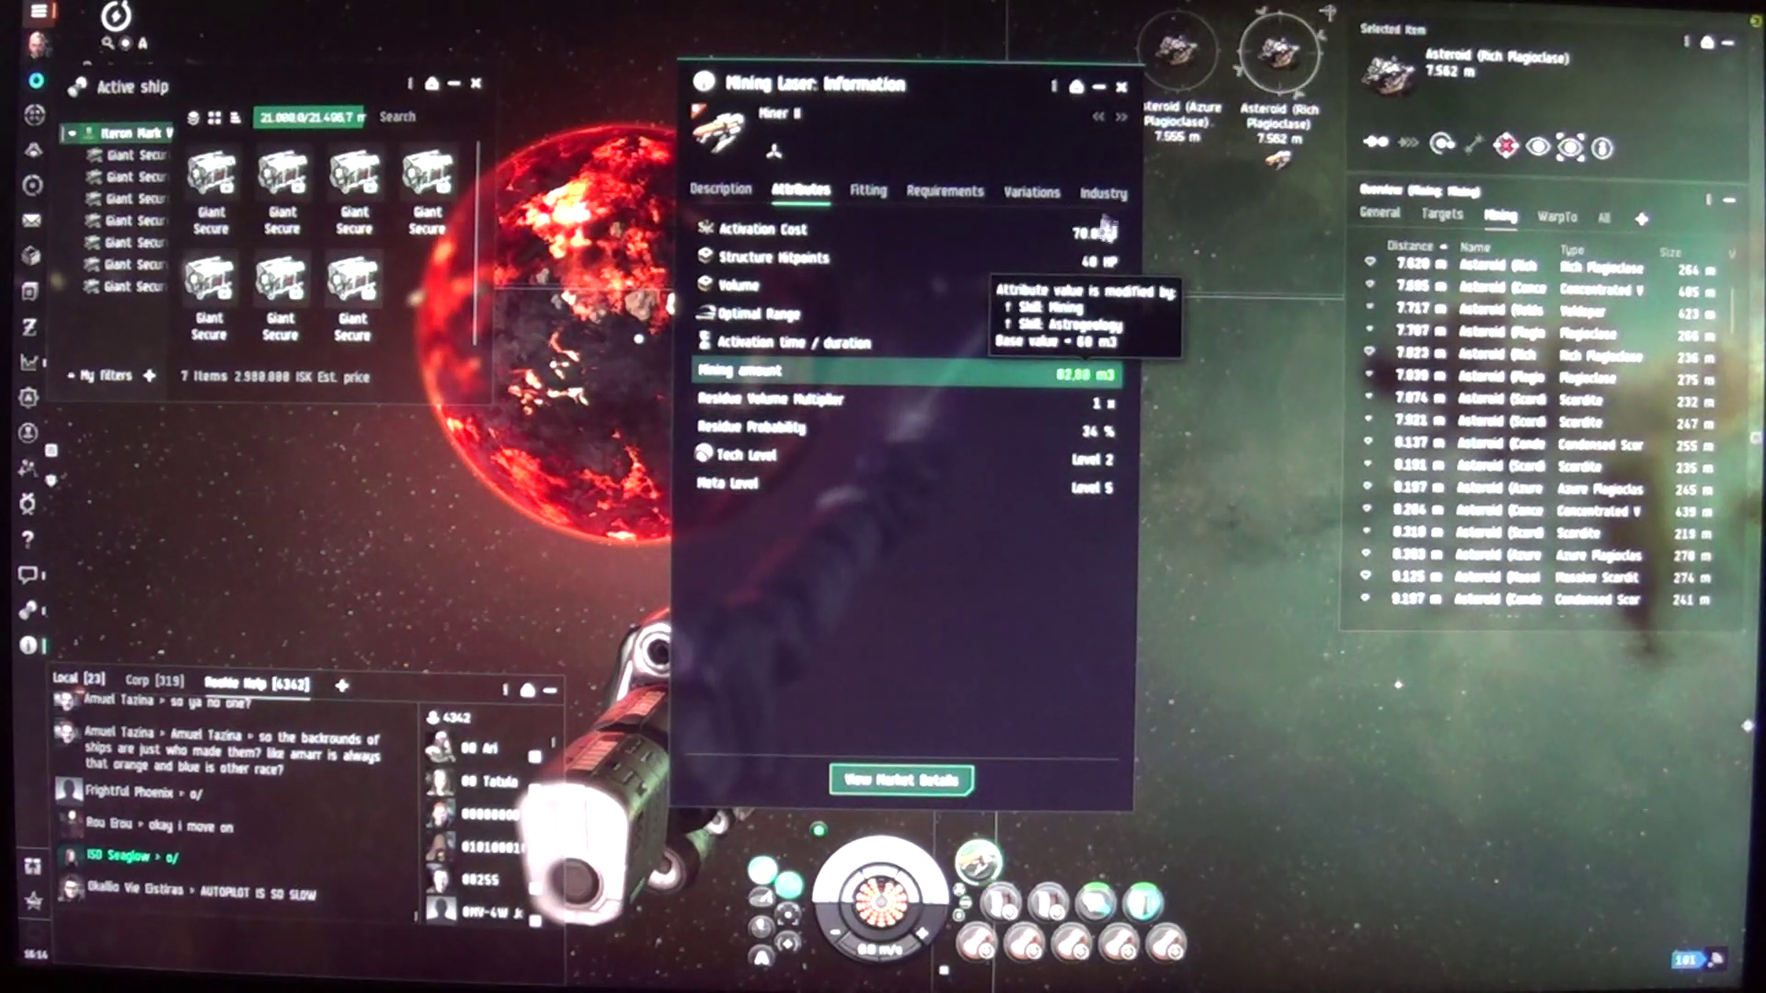
pyautogui.click(1130, 91)
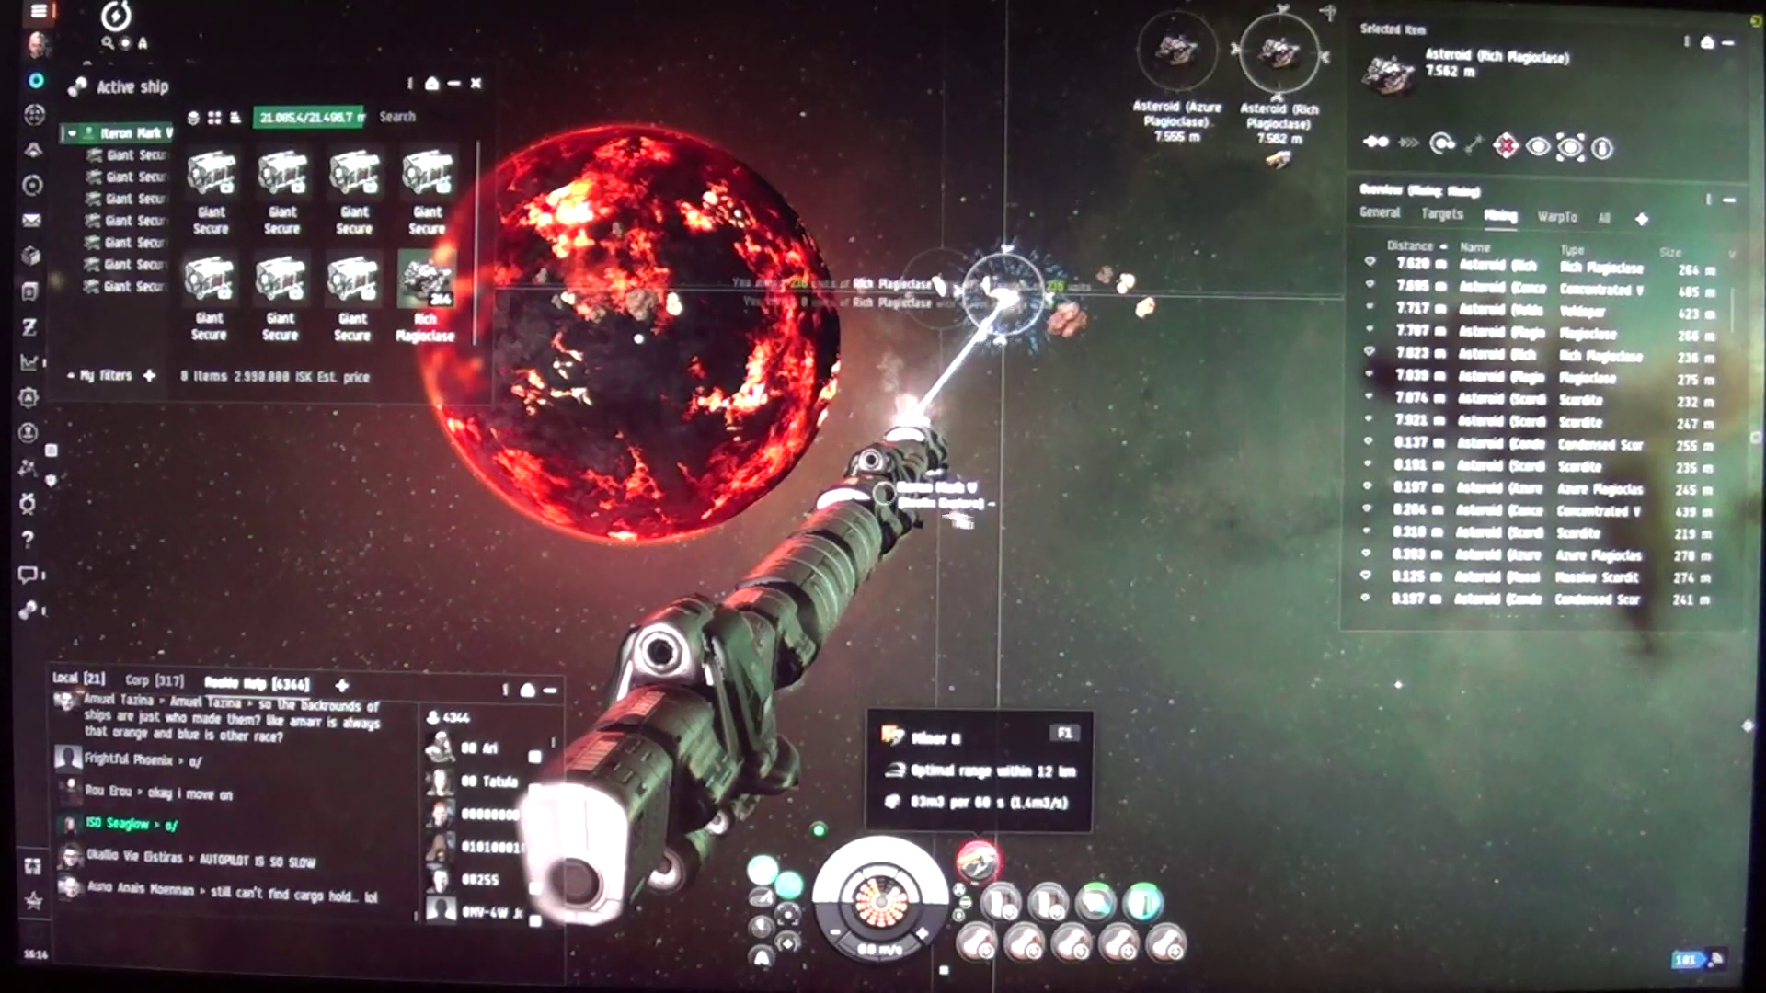
pyautogui.moveTo(427, 283); pyautogui.dragTo(354, 288)
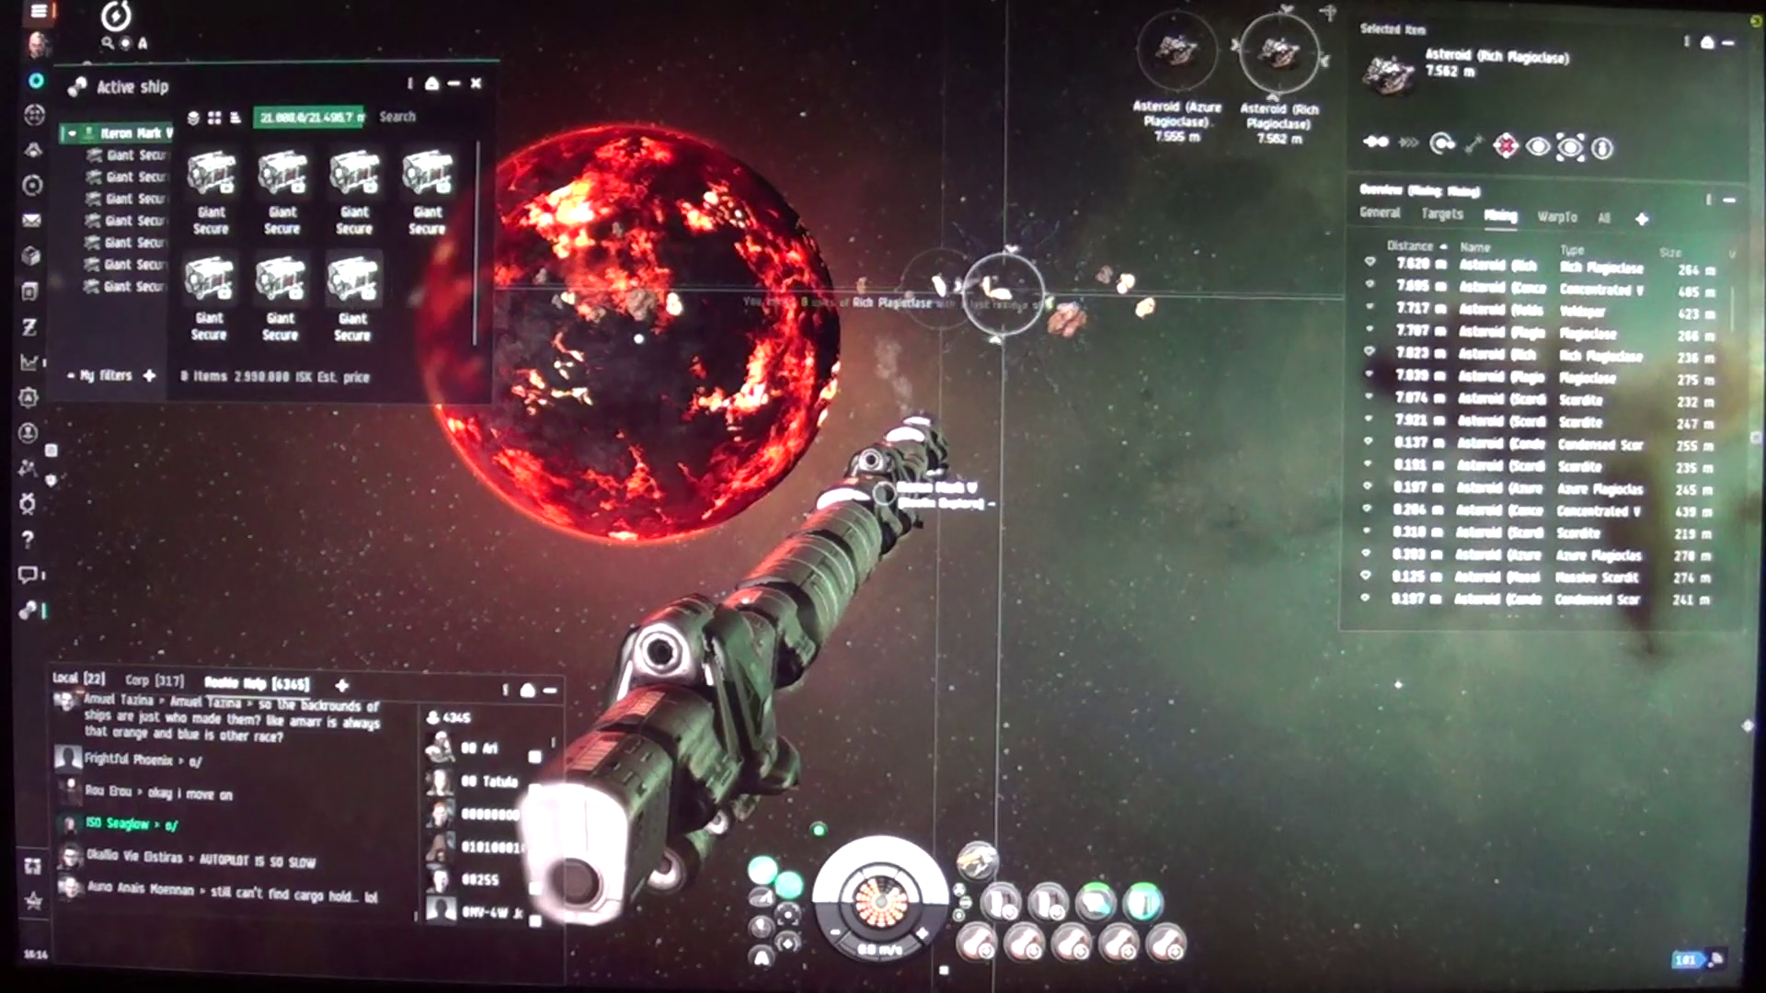
# Step: Merge the Rich Plagioclase in the last secure container into one stack
pyautogui.click(121, 288)
pyautogui.rightClick(339, 286)
pyautogui.click(403, 389)
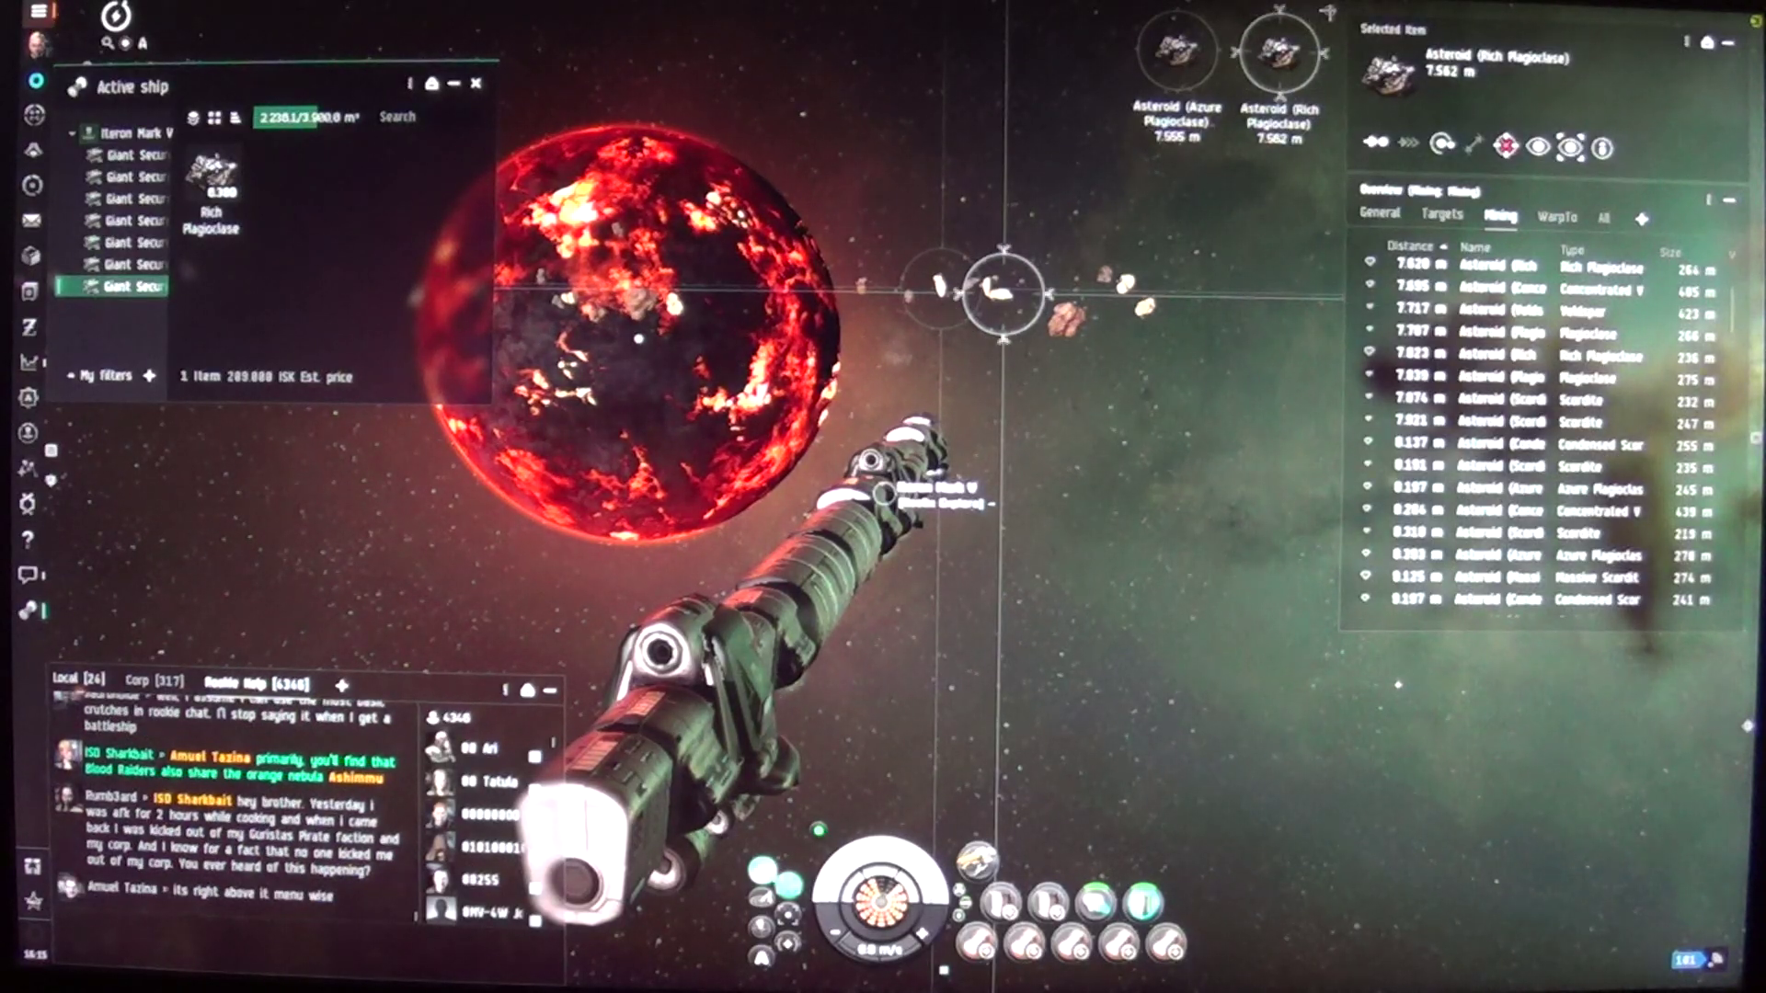
# Step: Close the cargo hold and engage autopilot on the route toward Du Annes
pyautogui.click(762, 866)
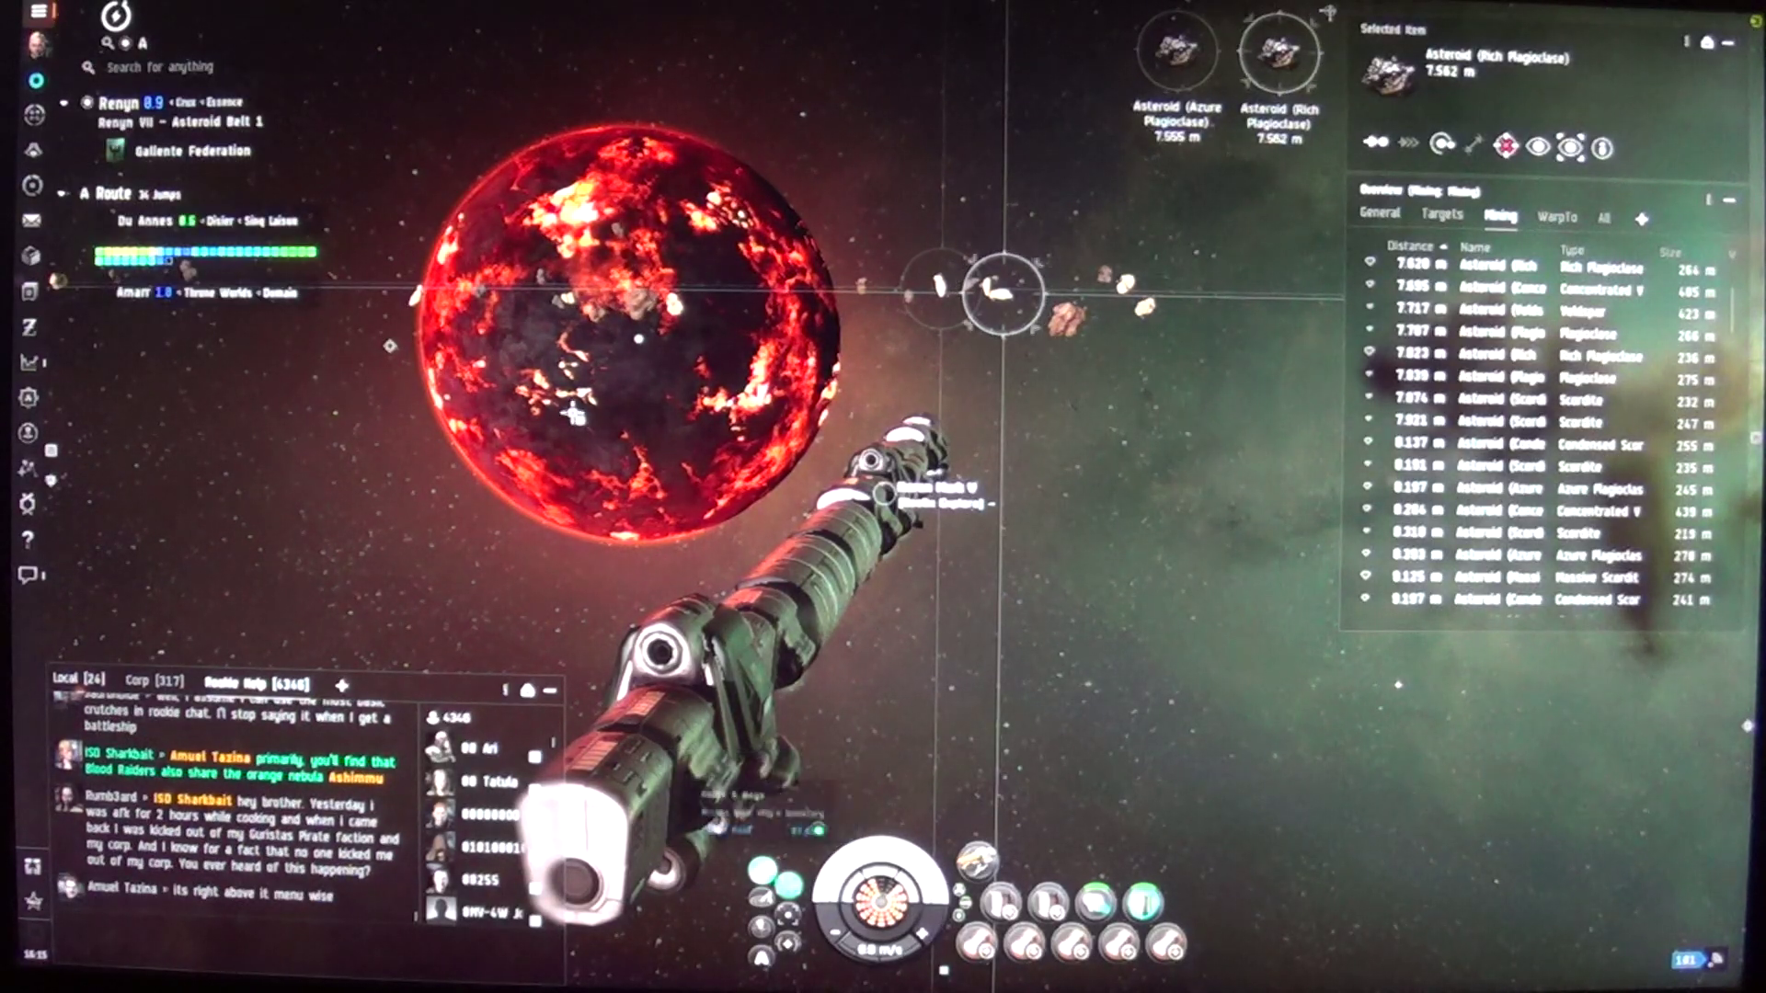
pyautogui.click(762, 956)
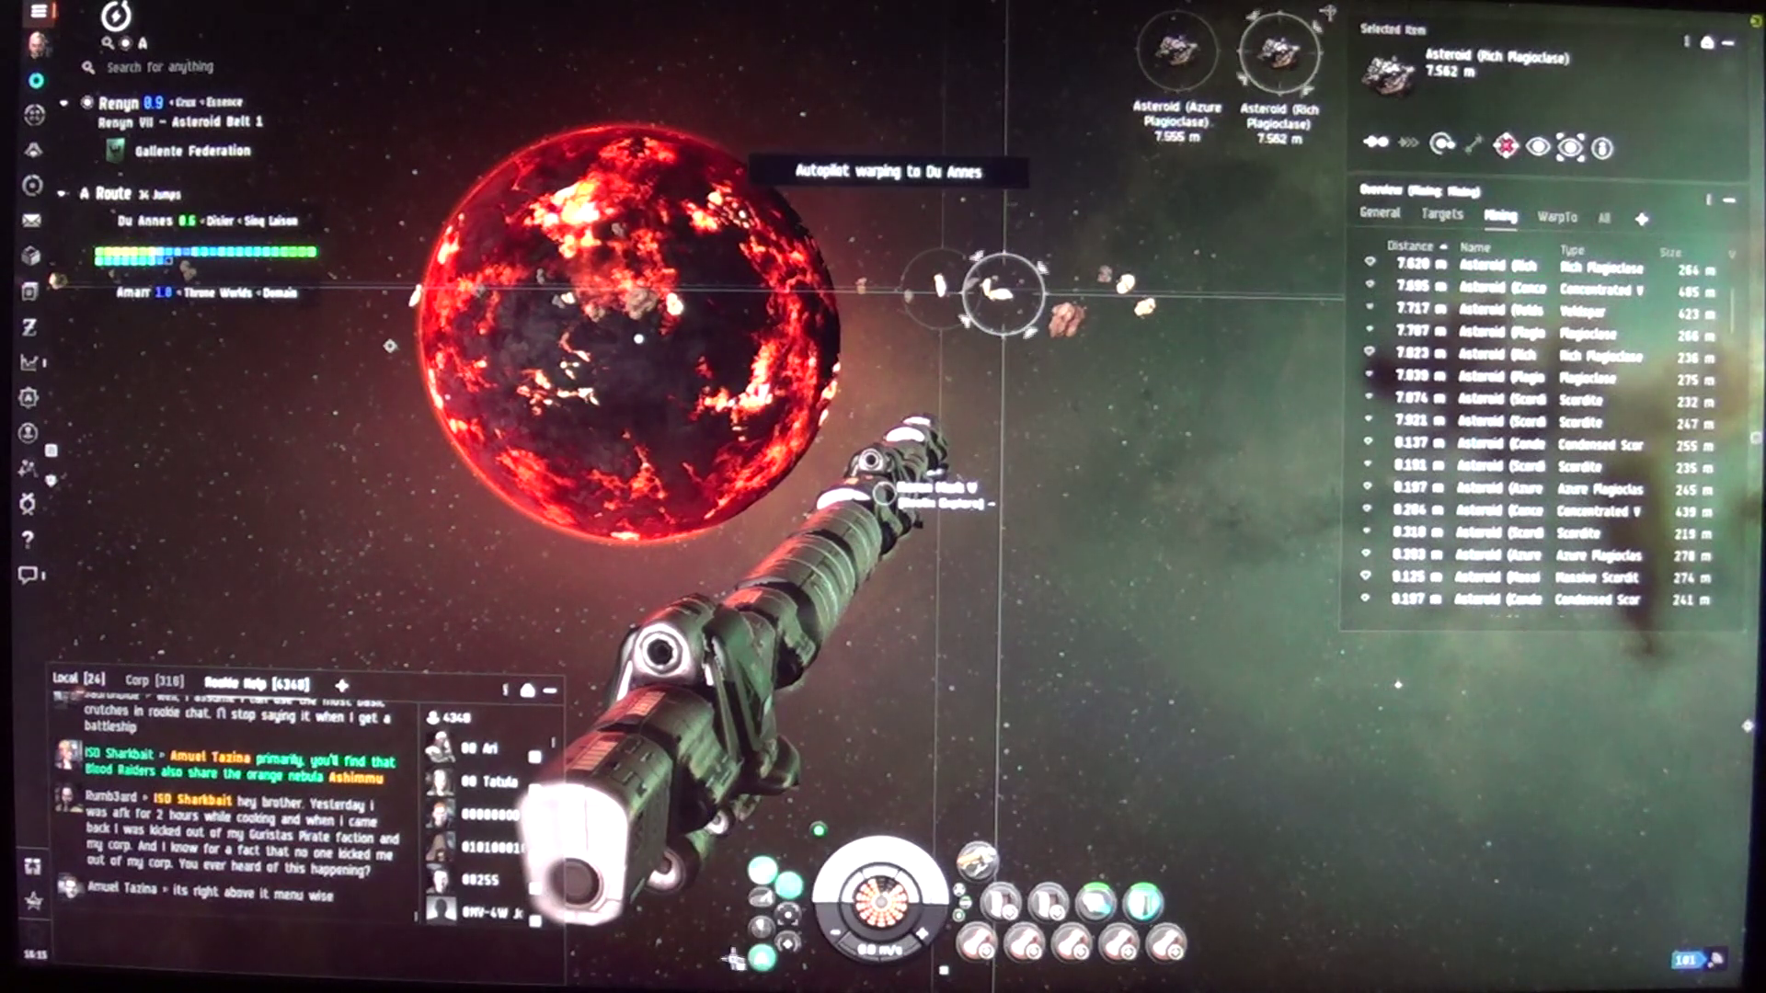
pyautogui.click(763, 956)
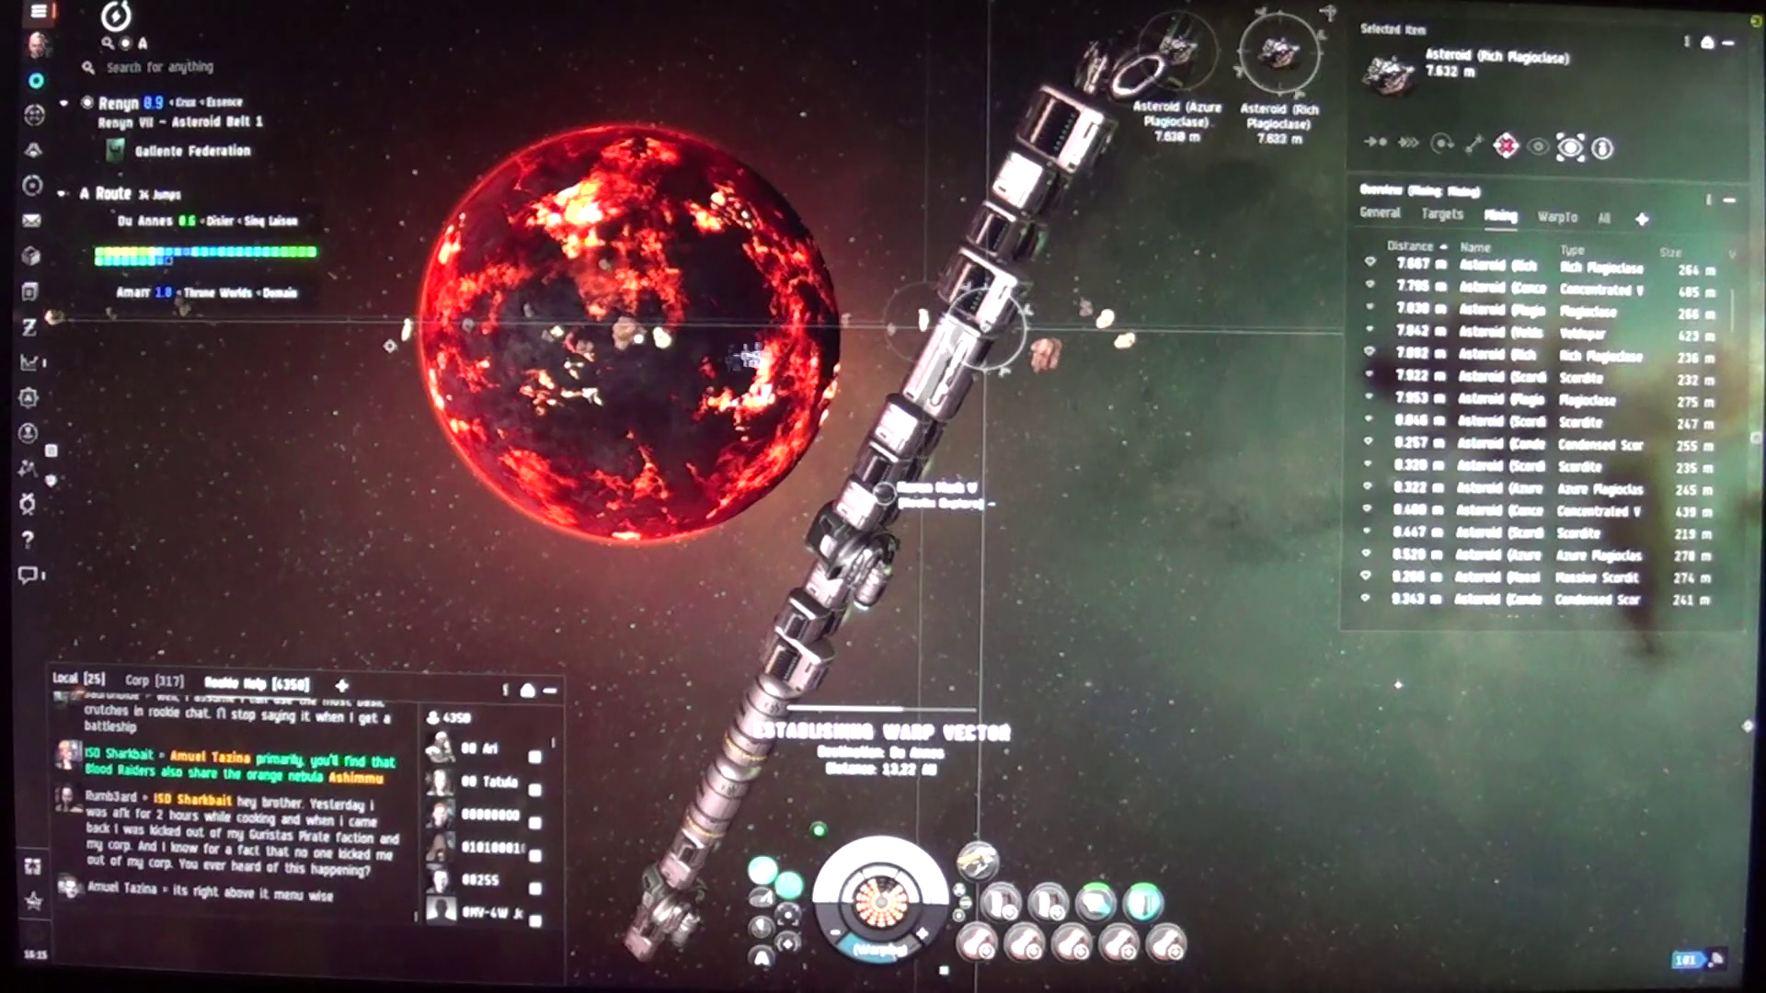
pyautogui.click(767, 952)
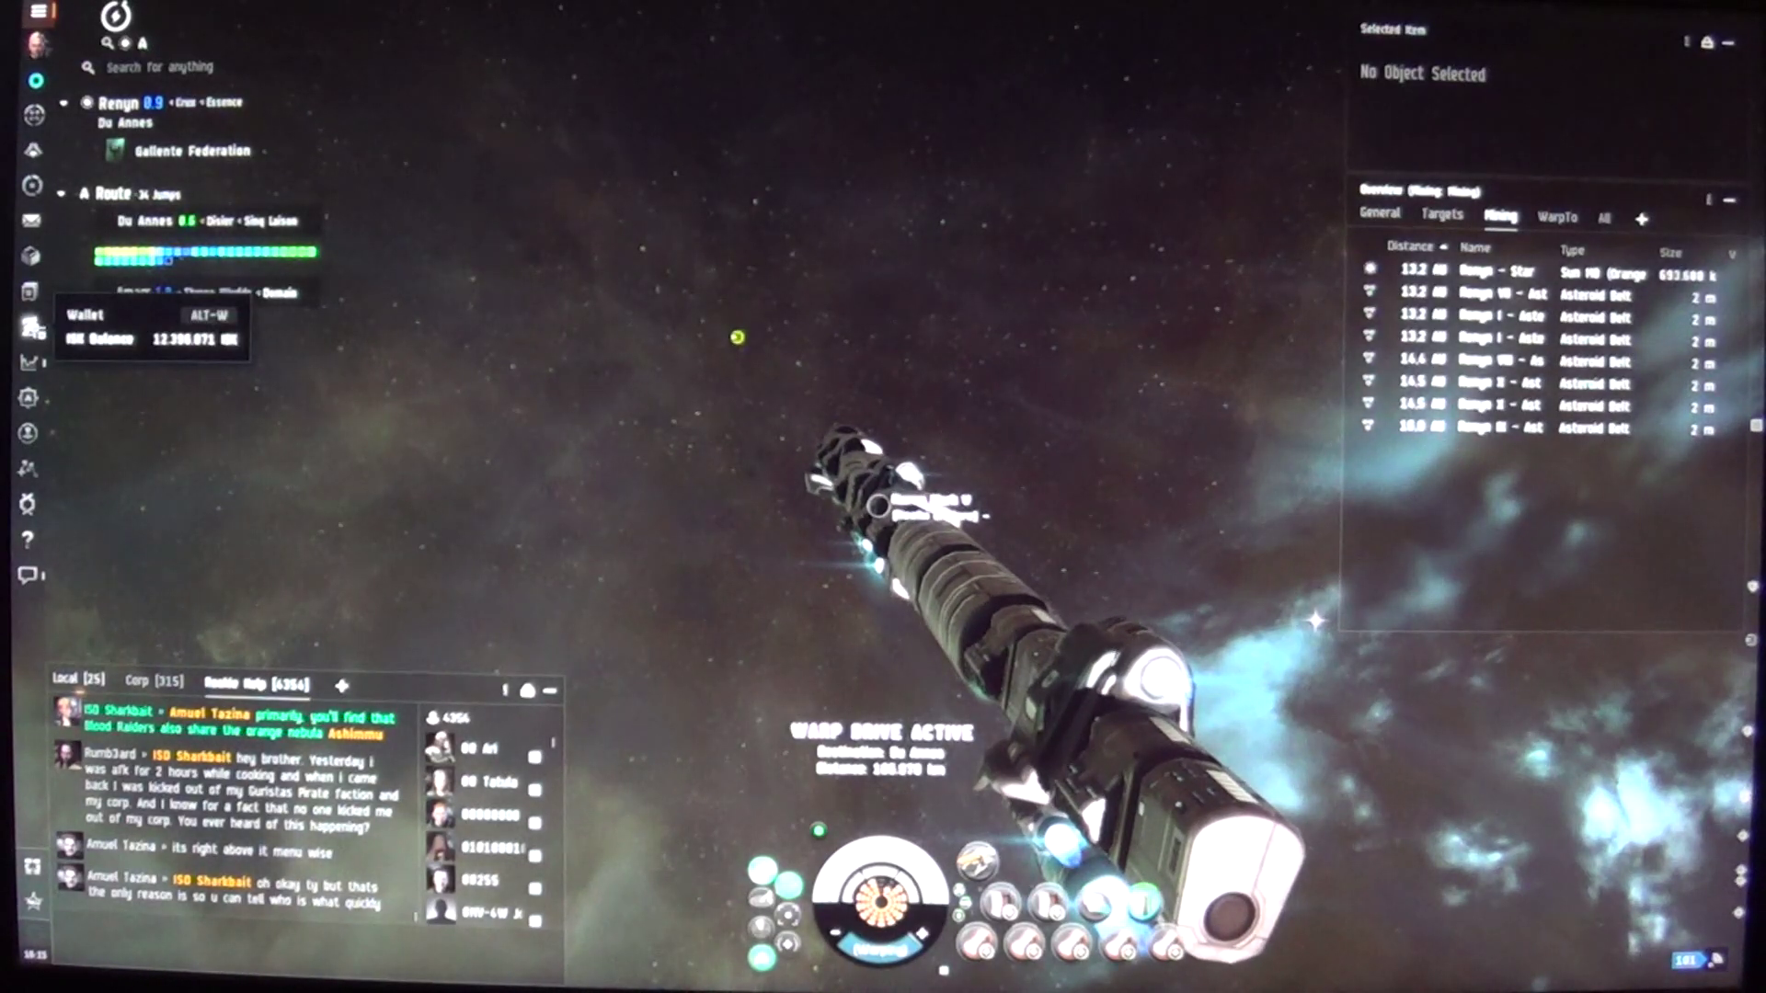
pyautogui.click(33, 327)
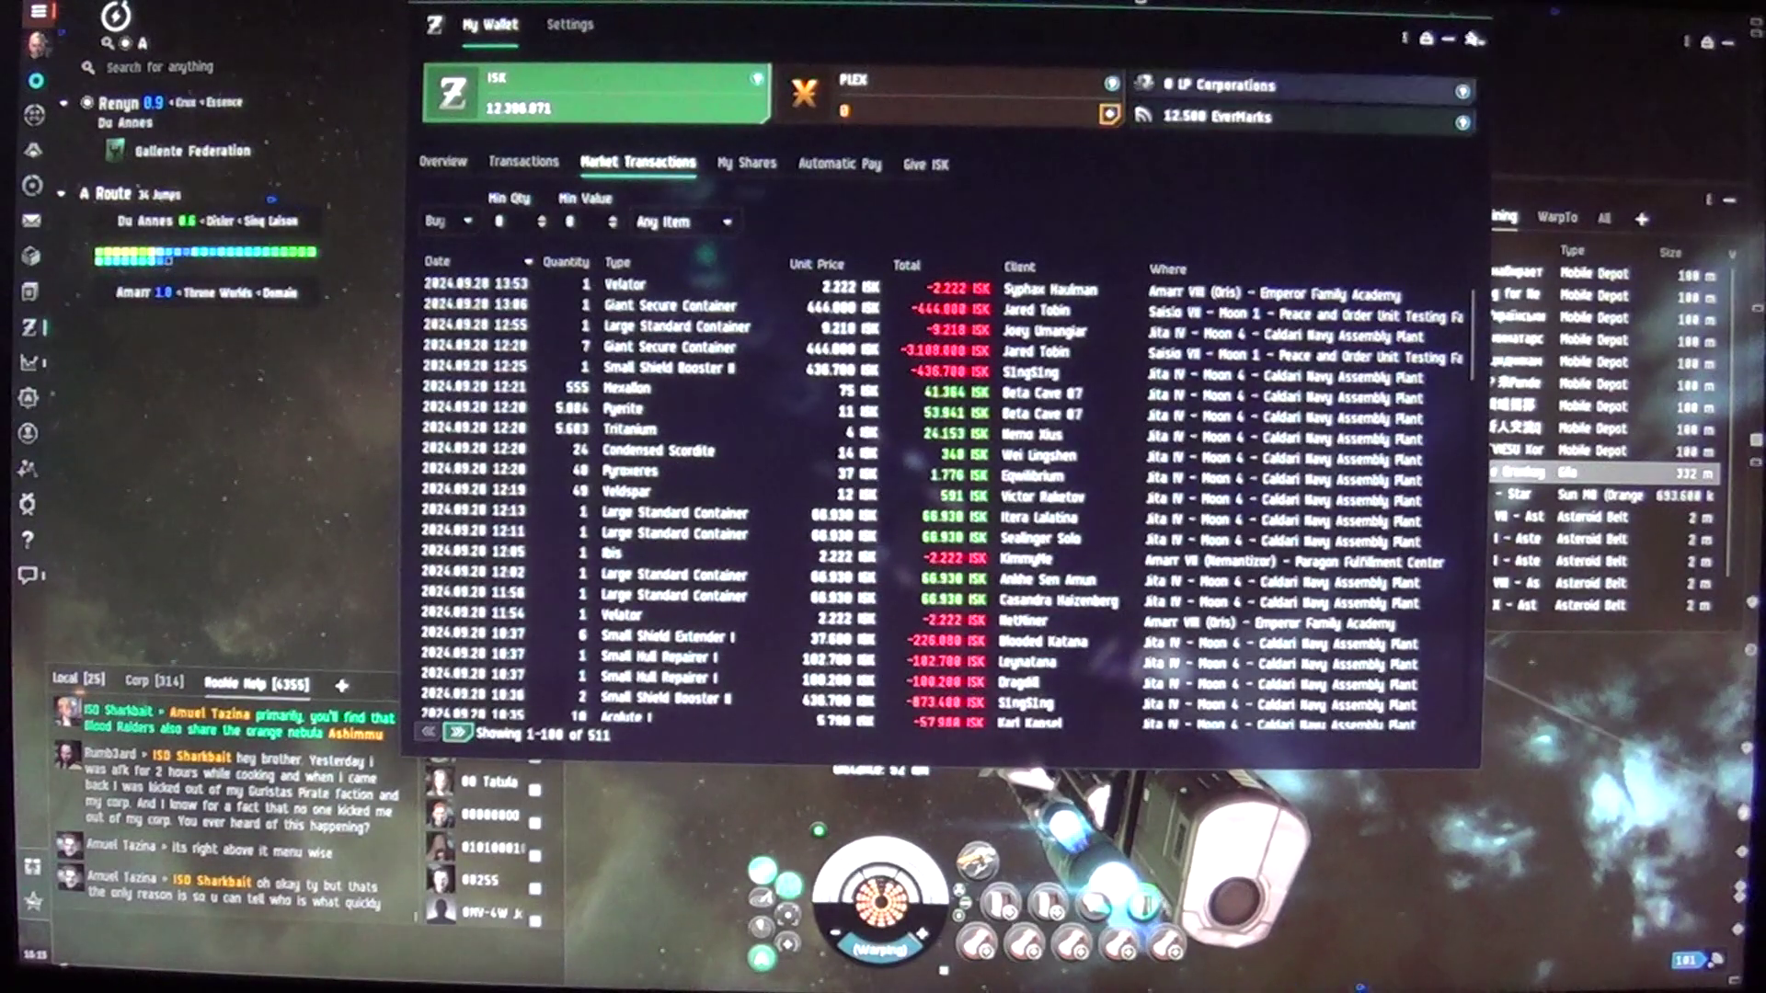
pyautogui.click(1473, 41)
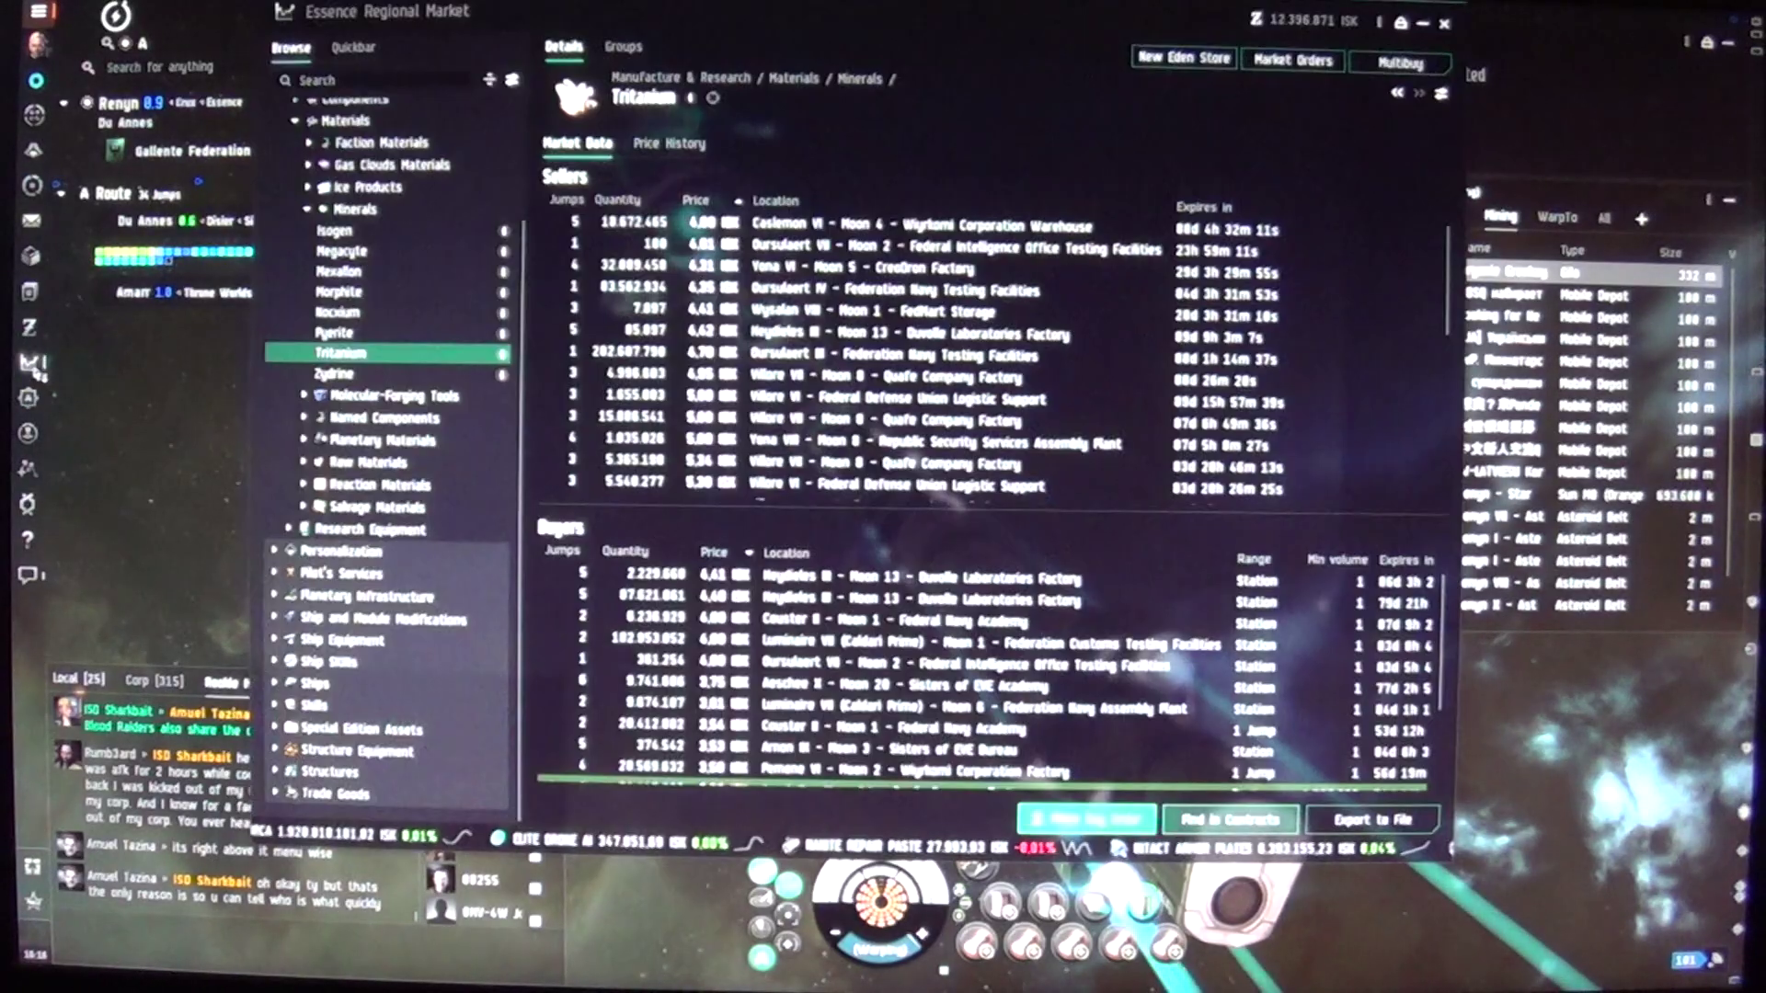
# Step: Check Tritanium prices in the Regional Market, then minimize it
pyautogui.click(36, 363)
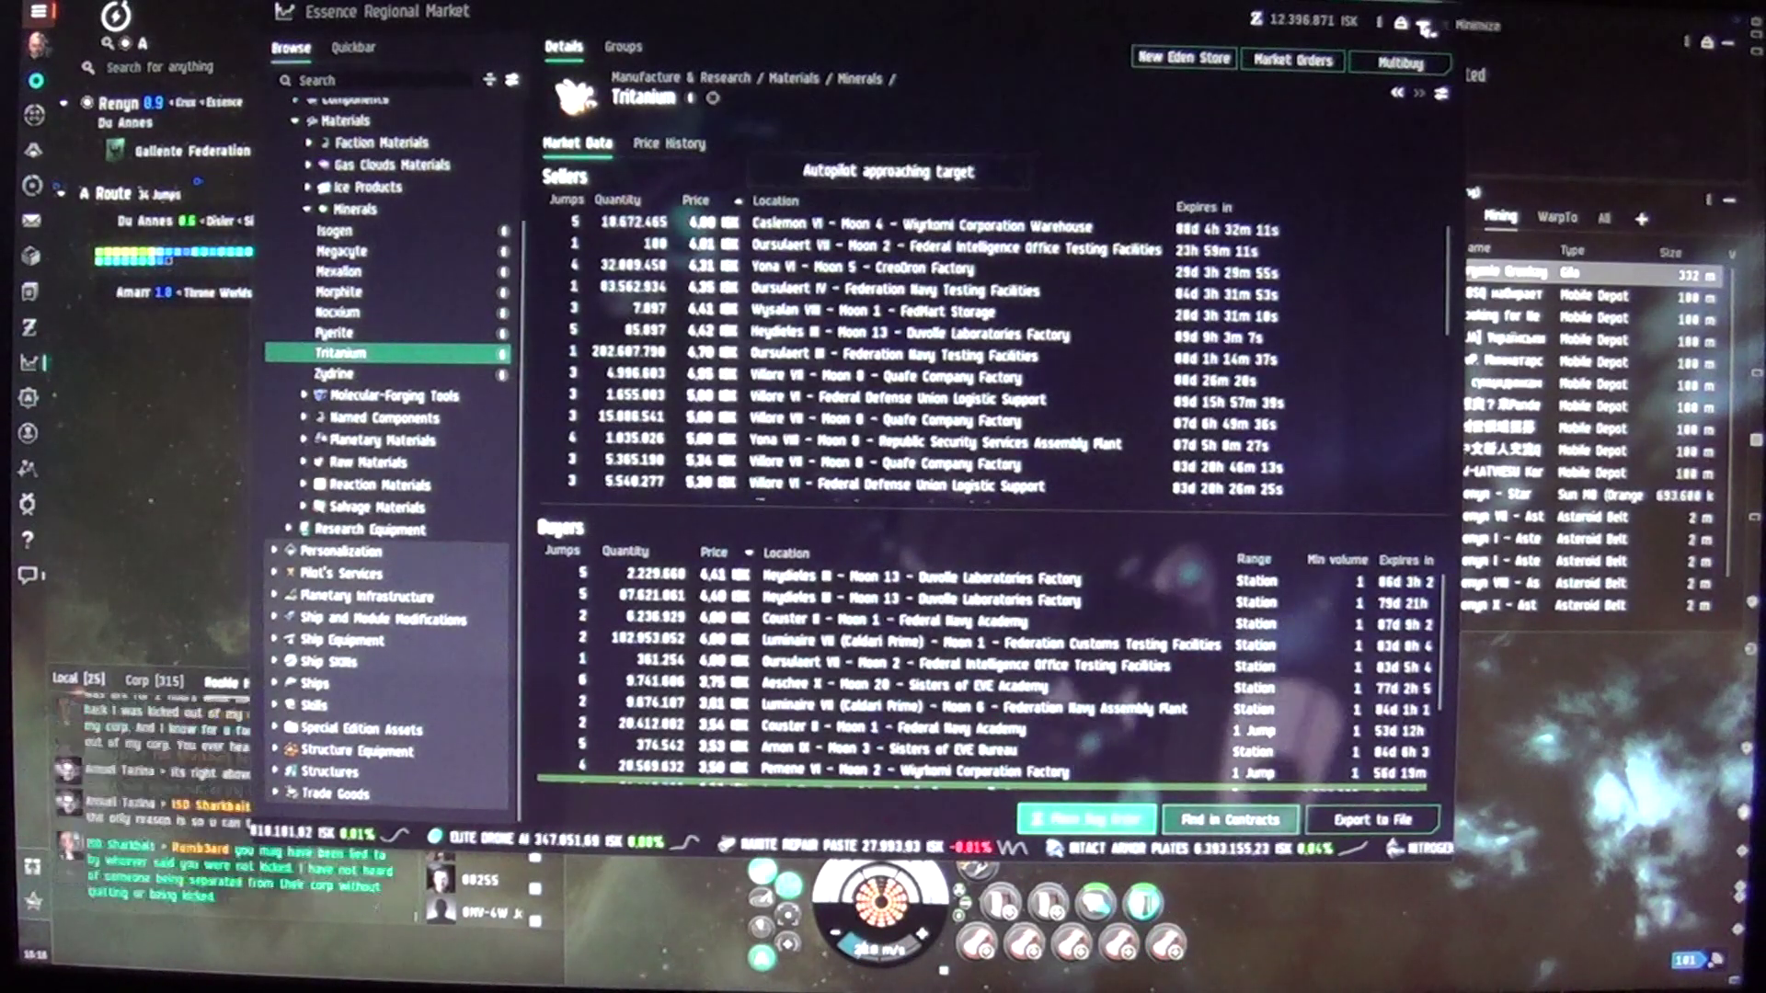
pyautogui.click(1427, 23)
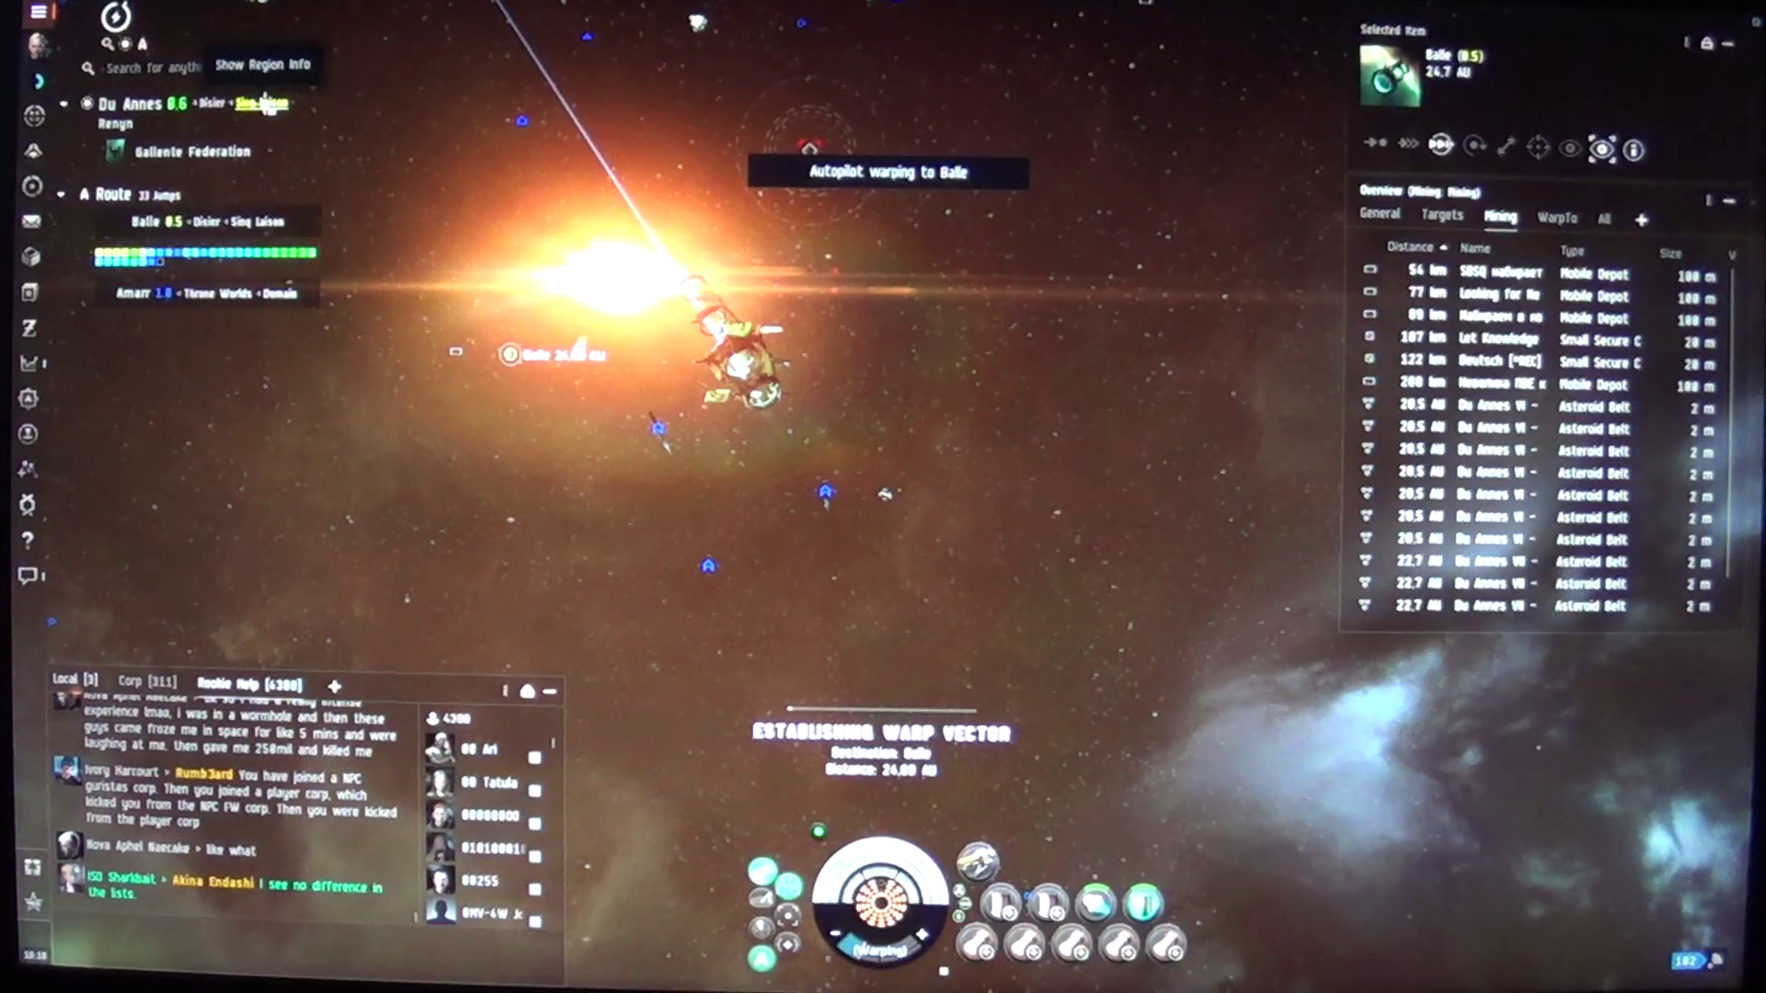
pyautogui.click(263, 104)
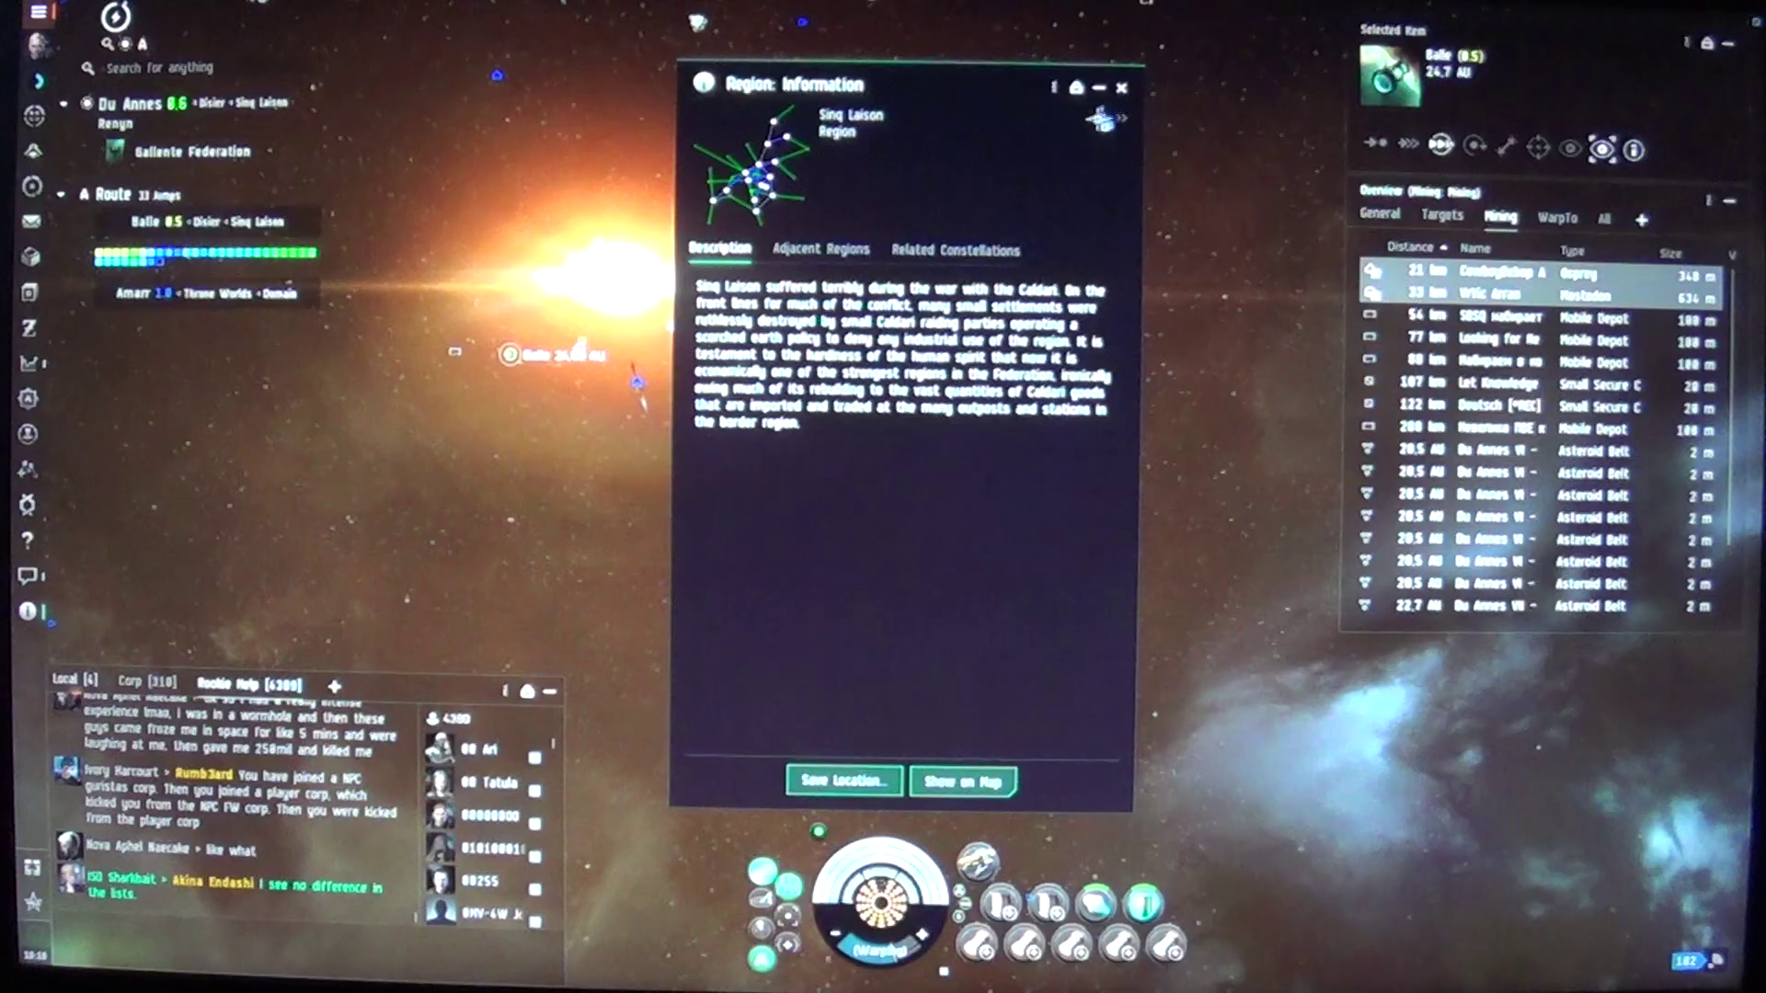
pyautogui.click(1127, 90)
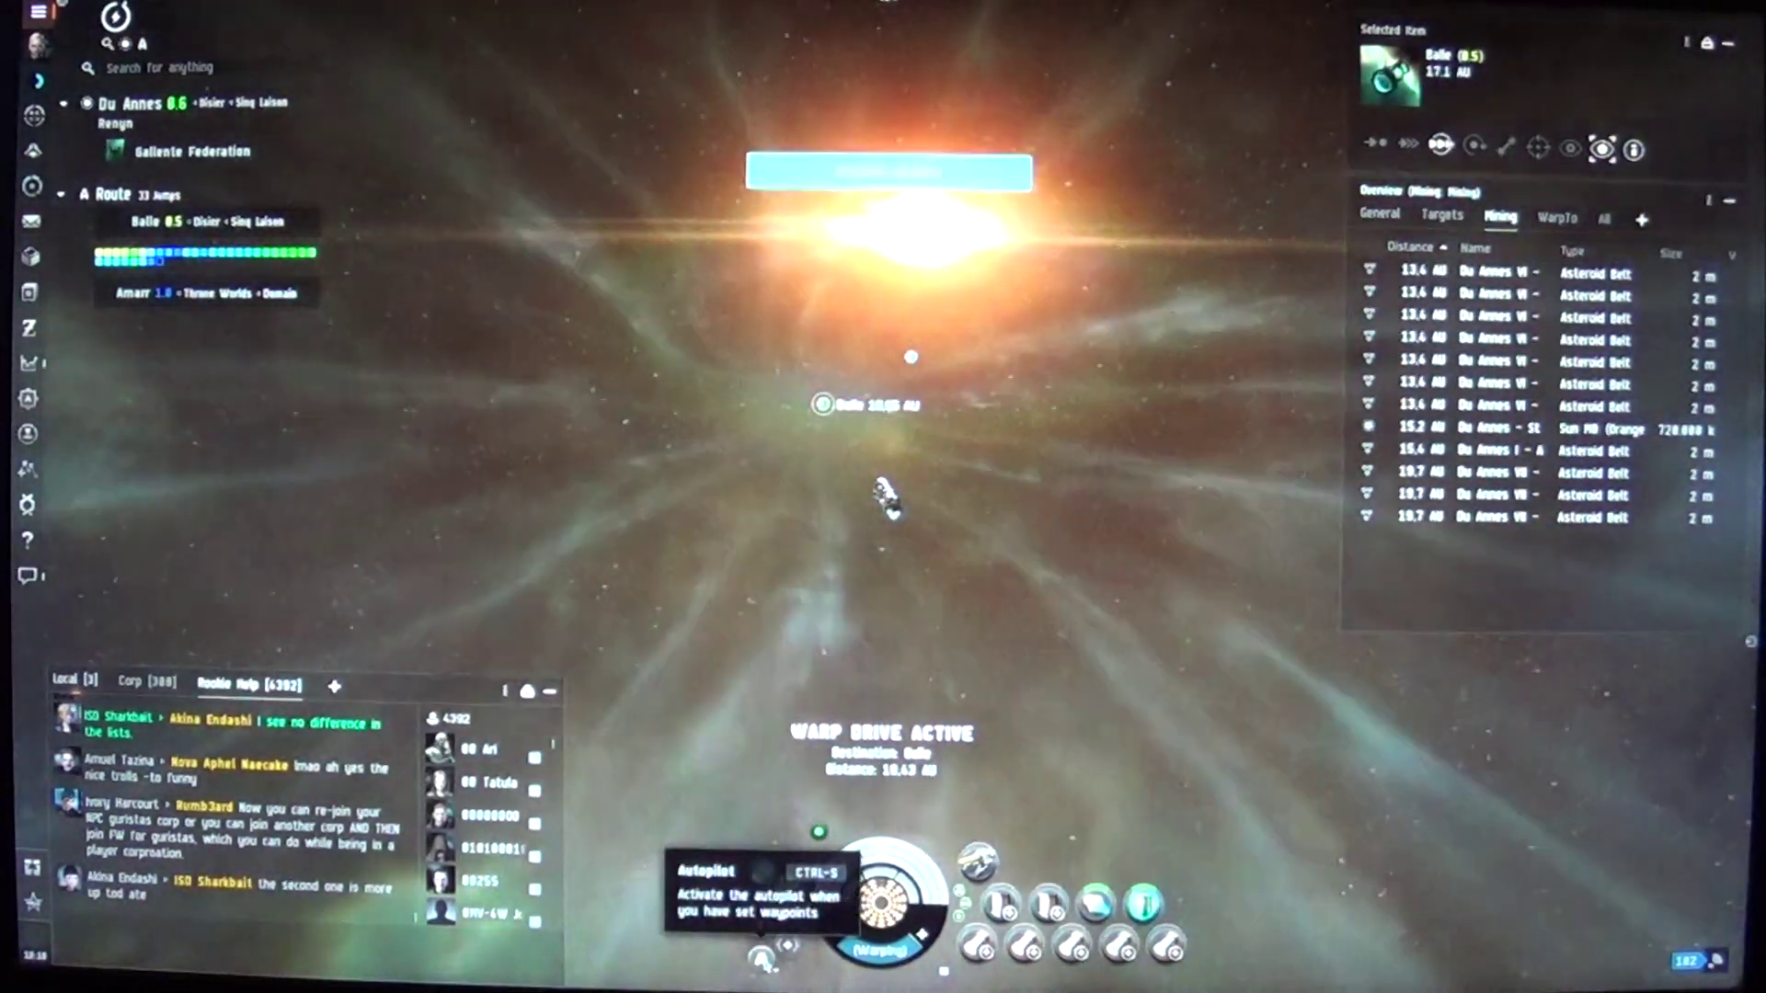
# Step: Disengage autopilot so the hauler drops out of warp near the Balle stargate
pyautogui.click(762, 874)
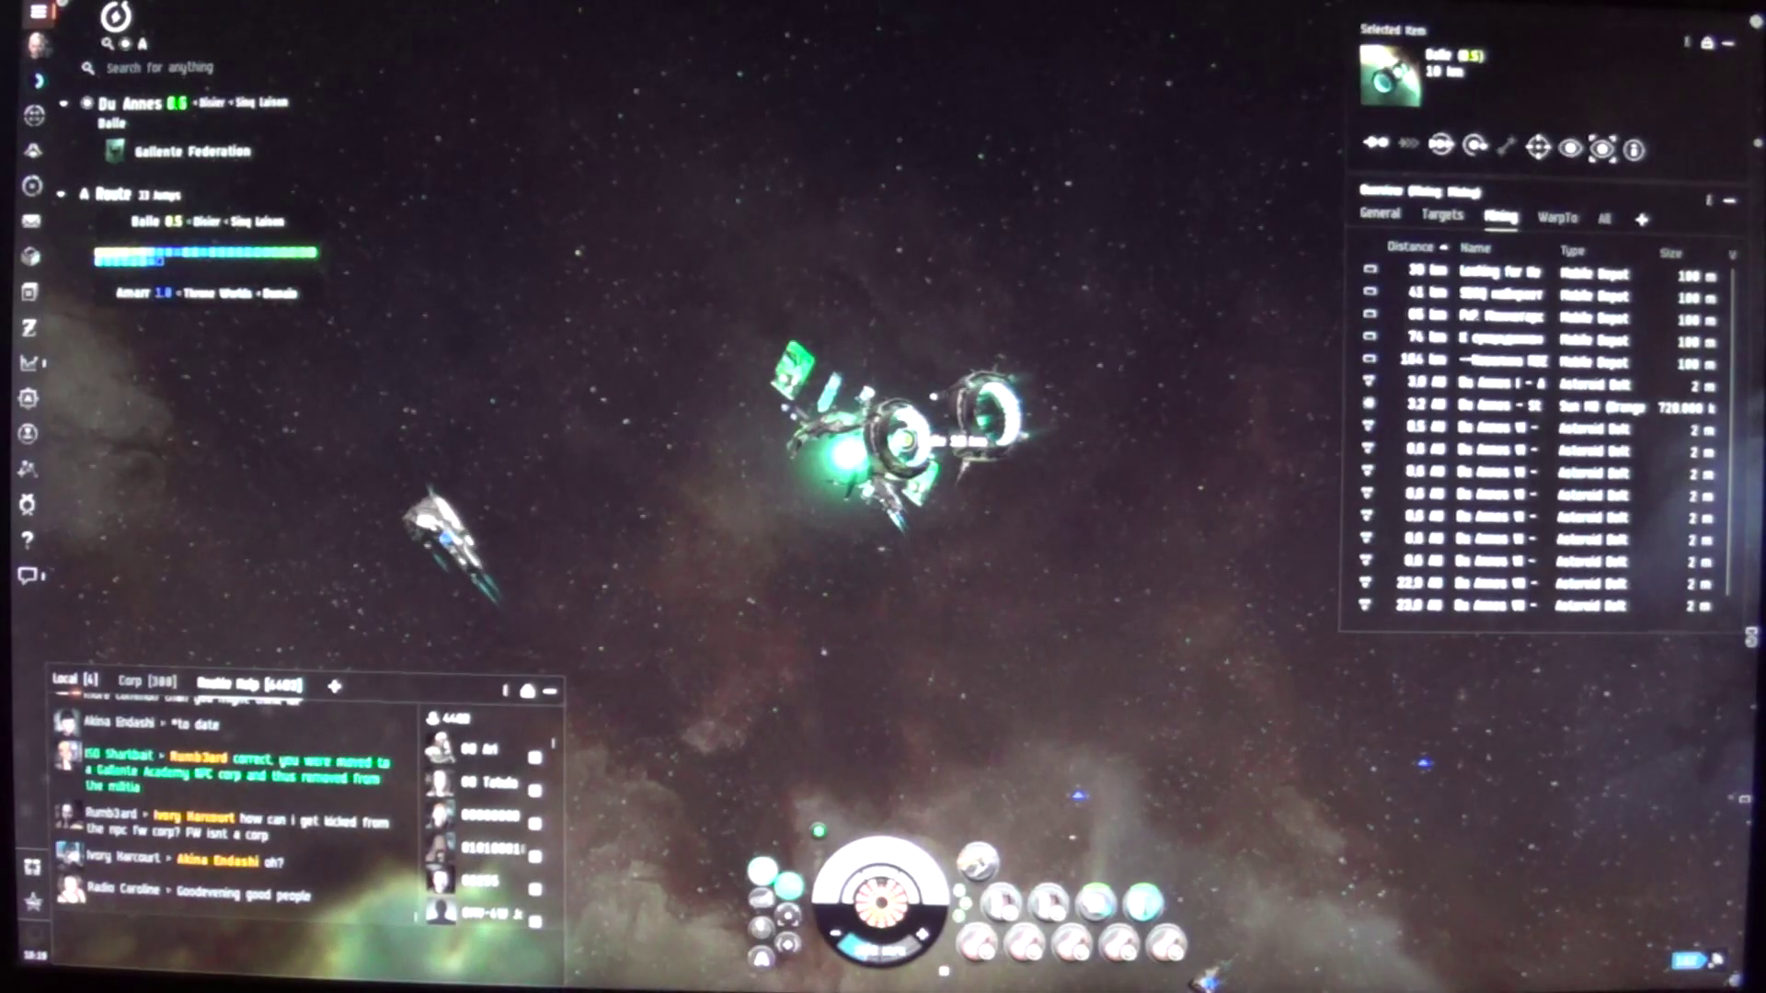
# Step: Order a jump through the Balle stargate and orbit the camera around the gate
pyautogui.rightClick(899, 439)
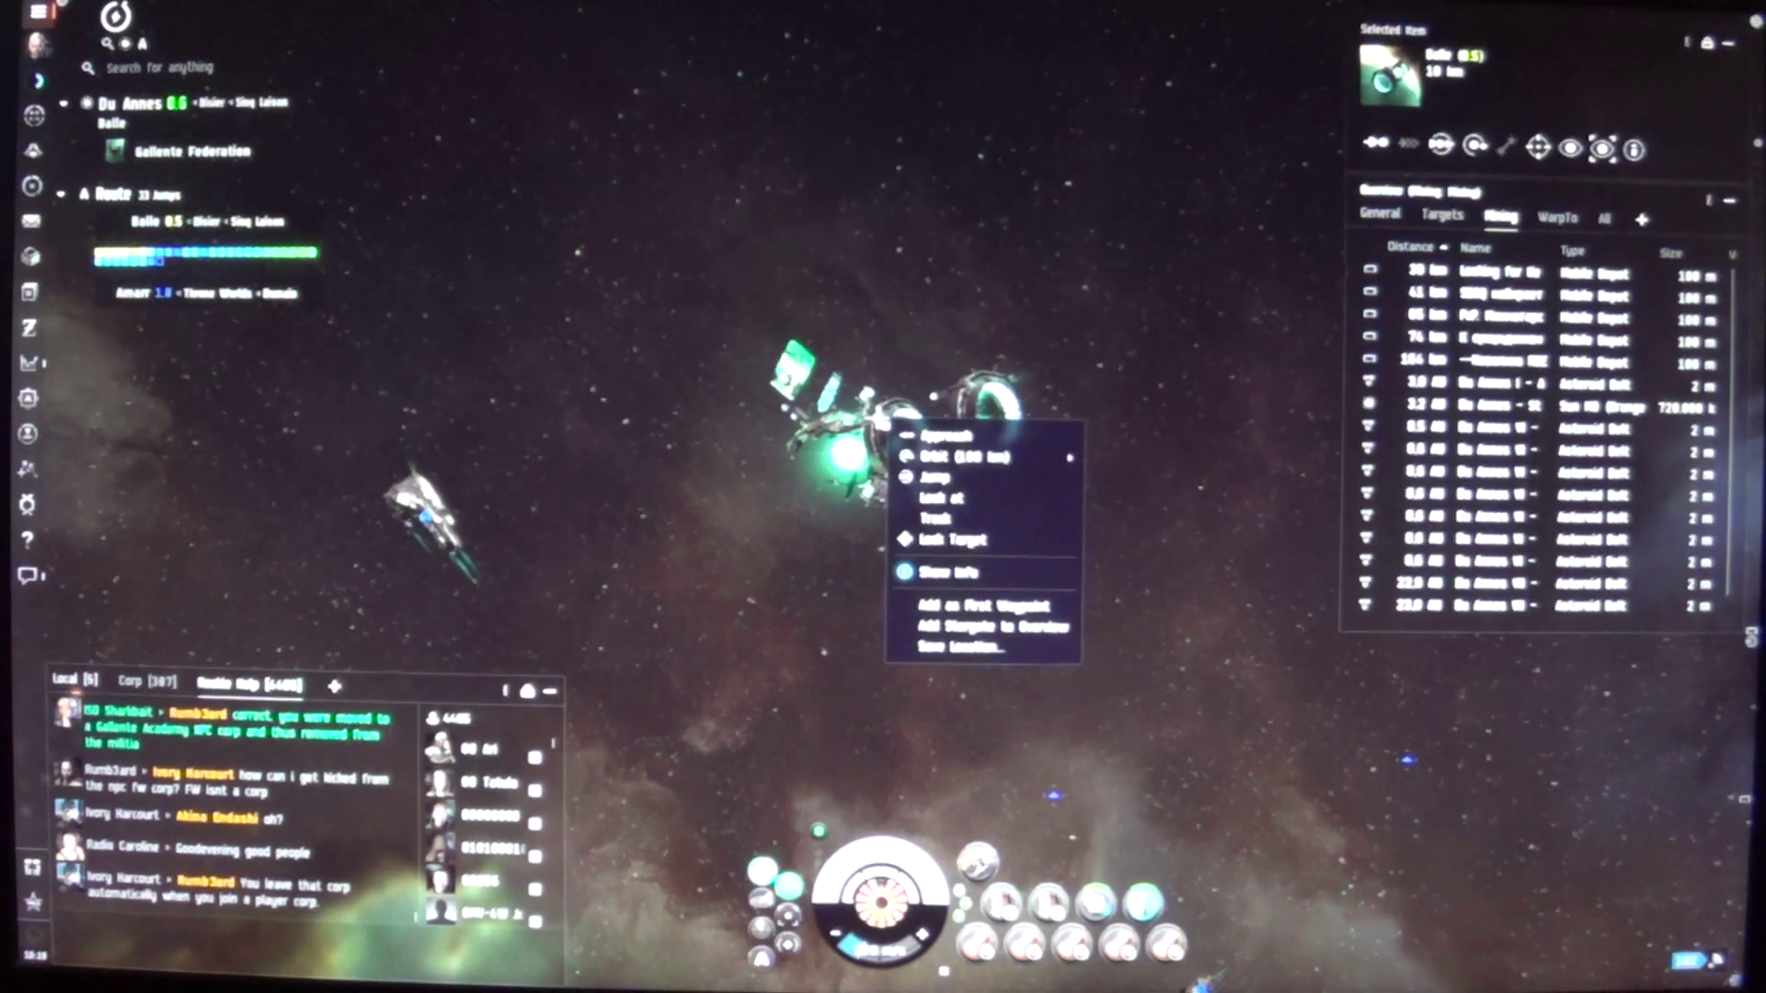
pyautogui.click(943, 517)
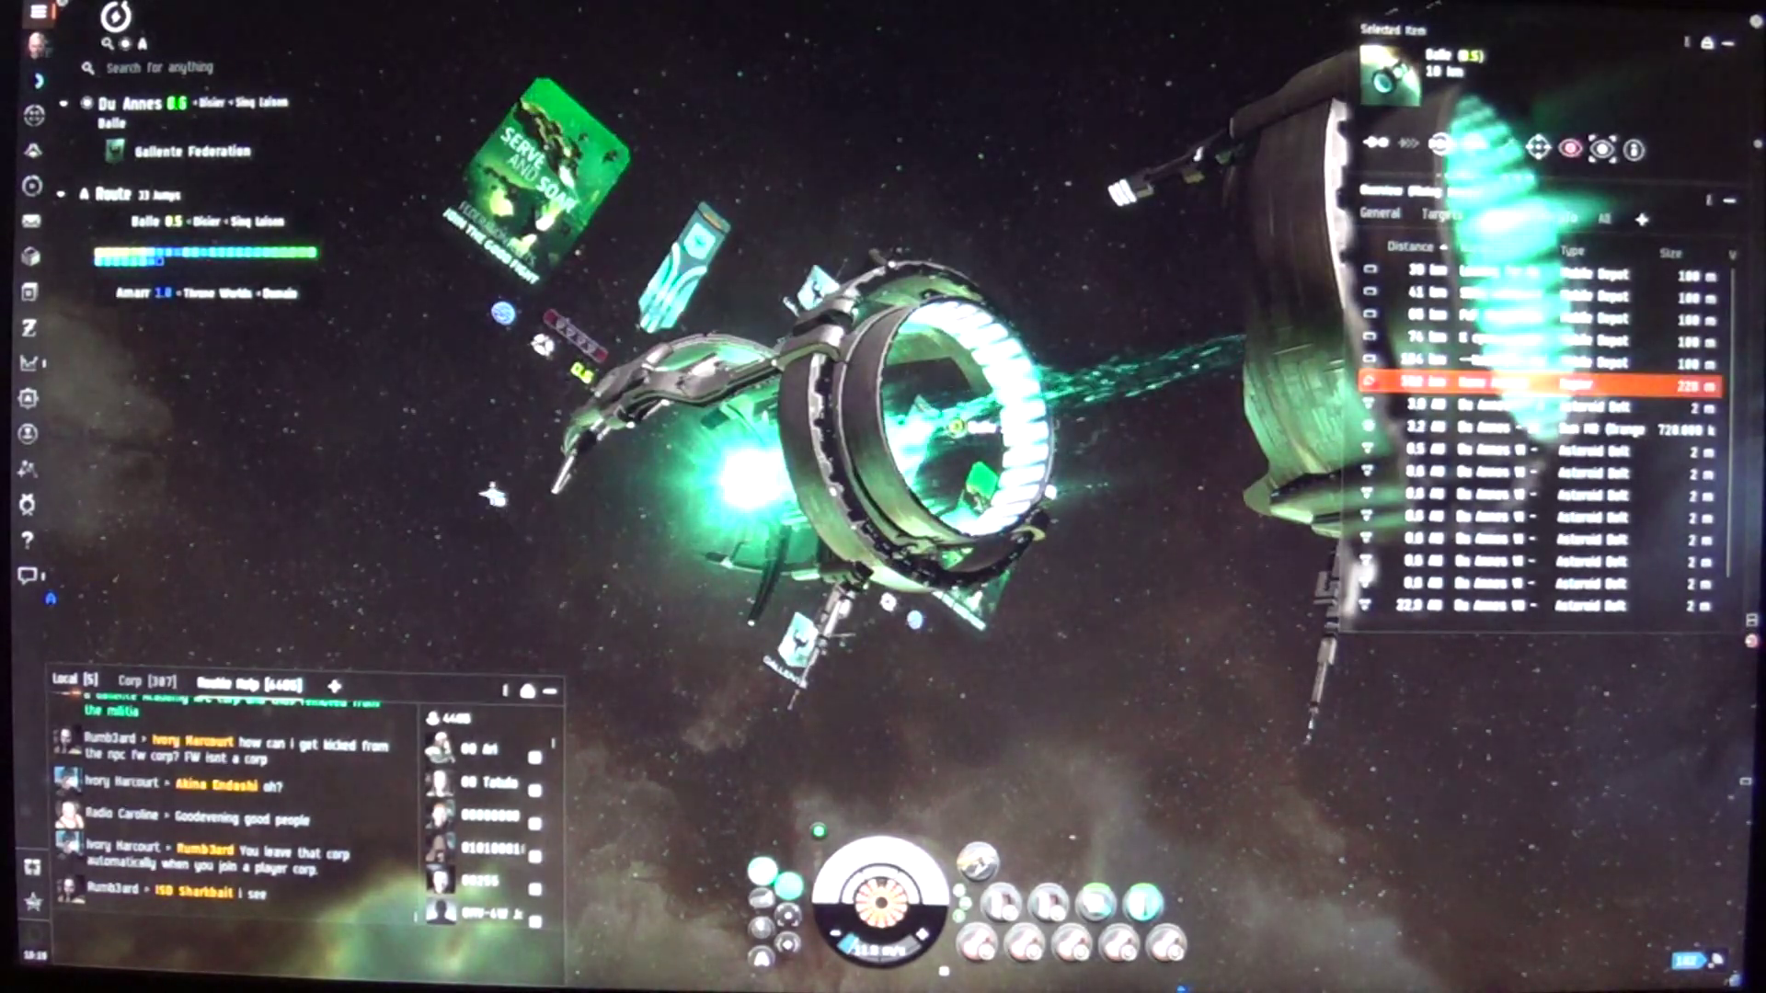
pyautogui.moveTo(966, 552)
pyautogui.mouseDown()
pyautogui.moveTo(635, 556)
pyautogui.moveTo(625, 748)
pyautogui.moveTo(641, 746)
pyautogui.mouseUp()
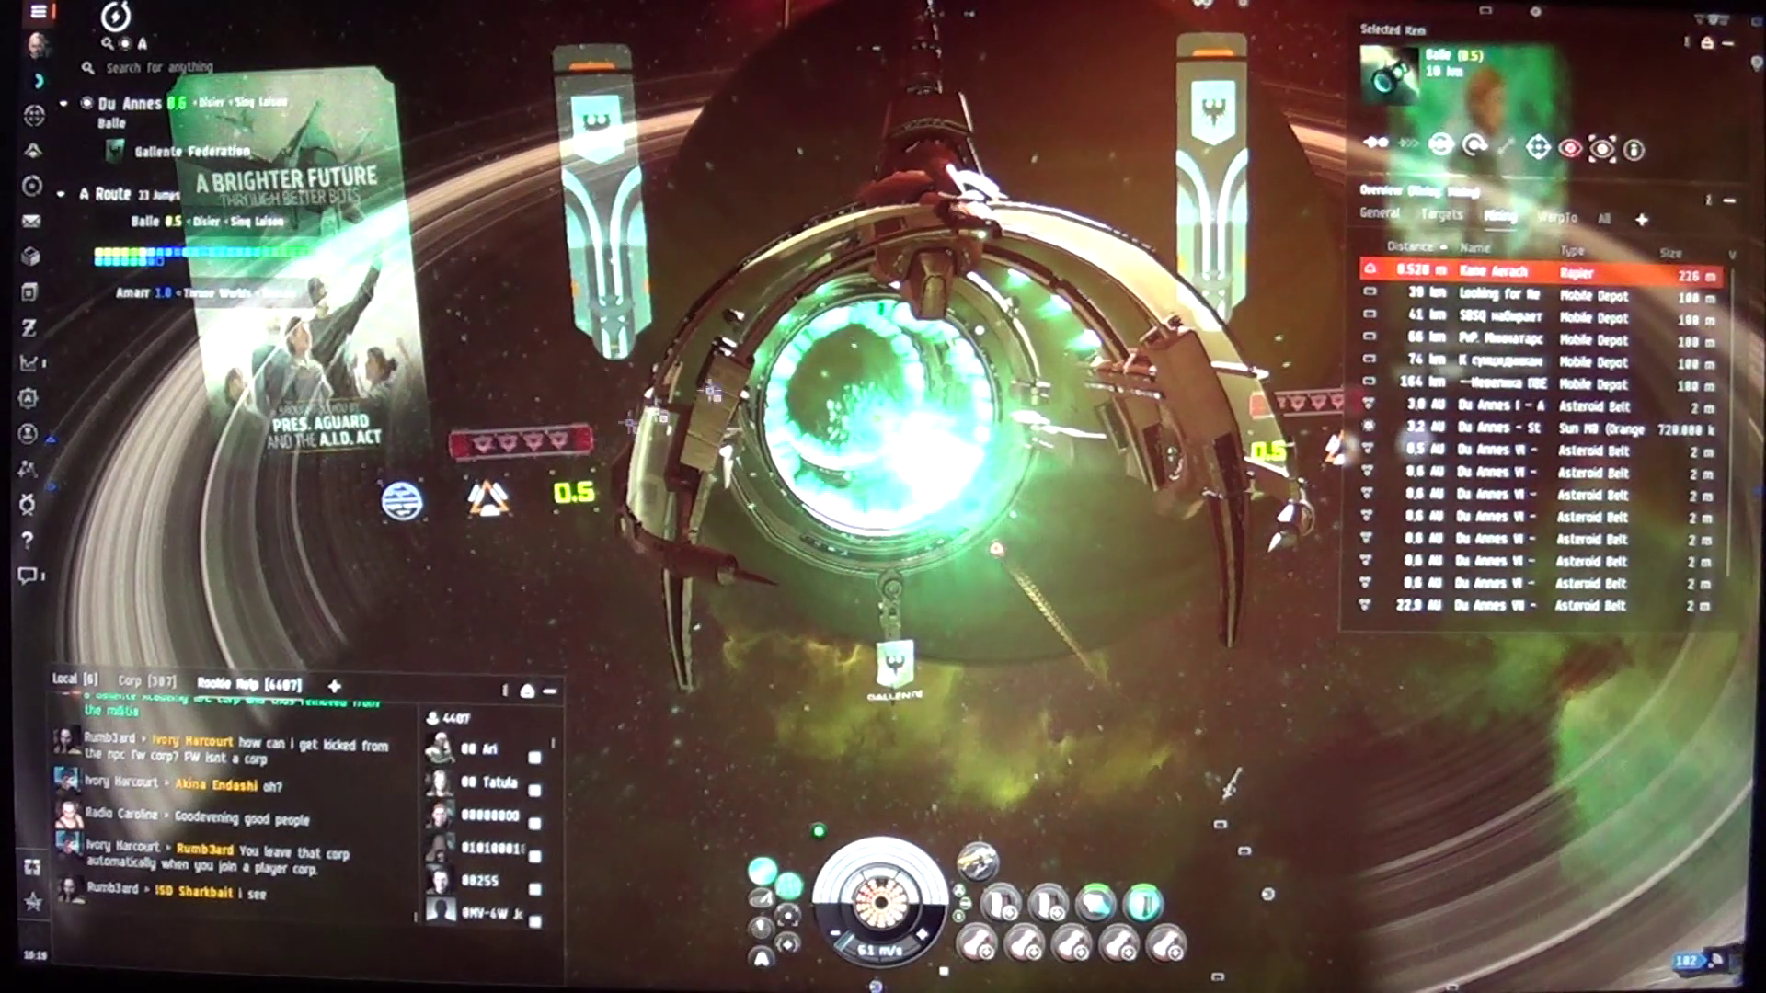
# Step: Use Look At My Ship on the stargate, then orbit behind and beside the hauler
pyautogui.rightClick(1097, 238)
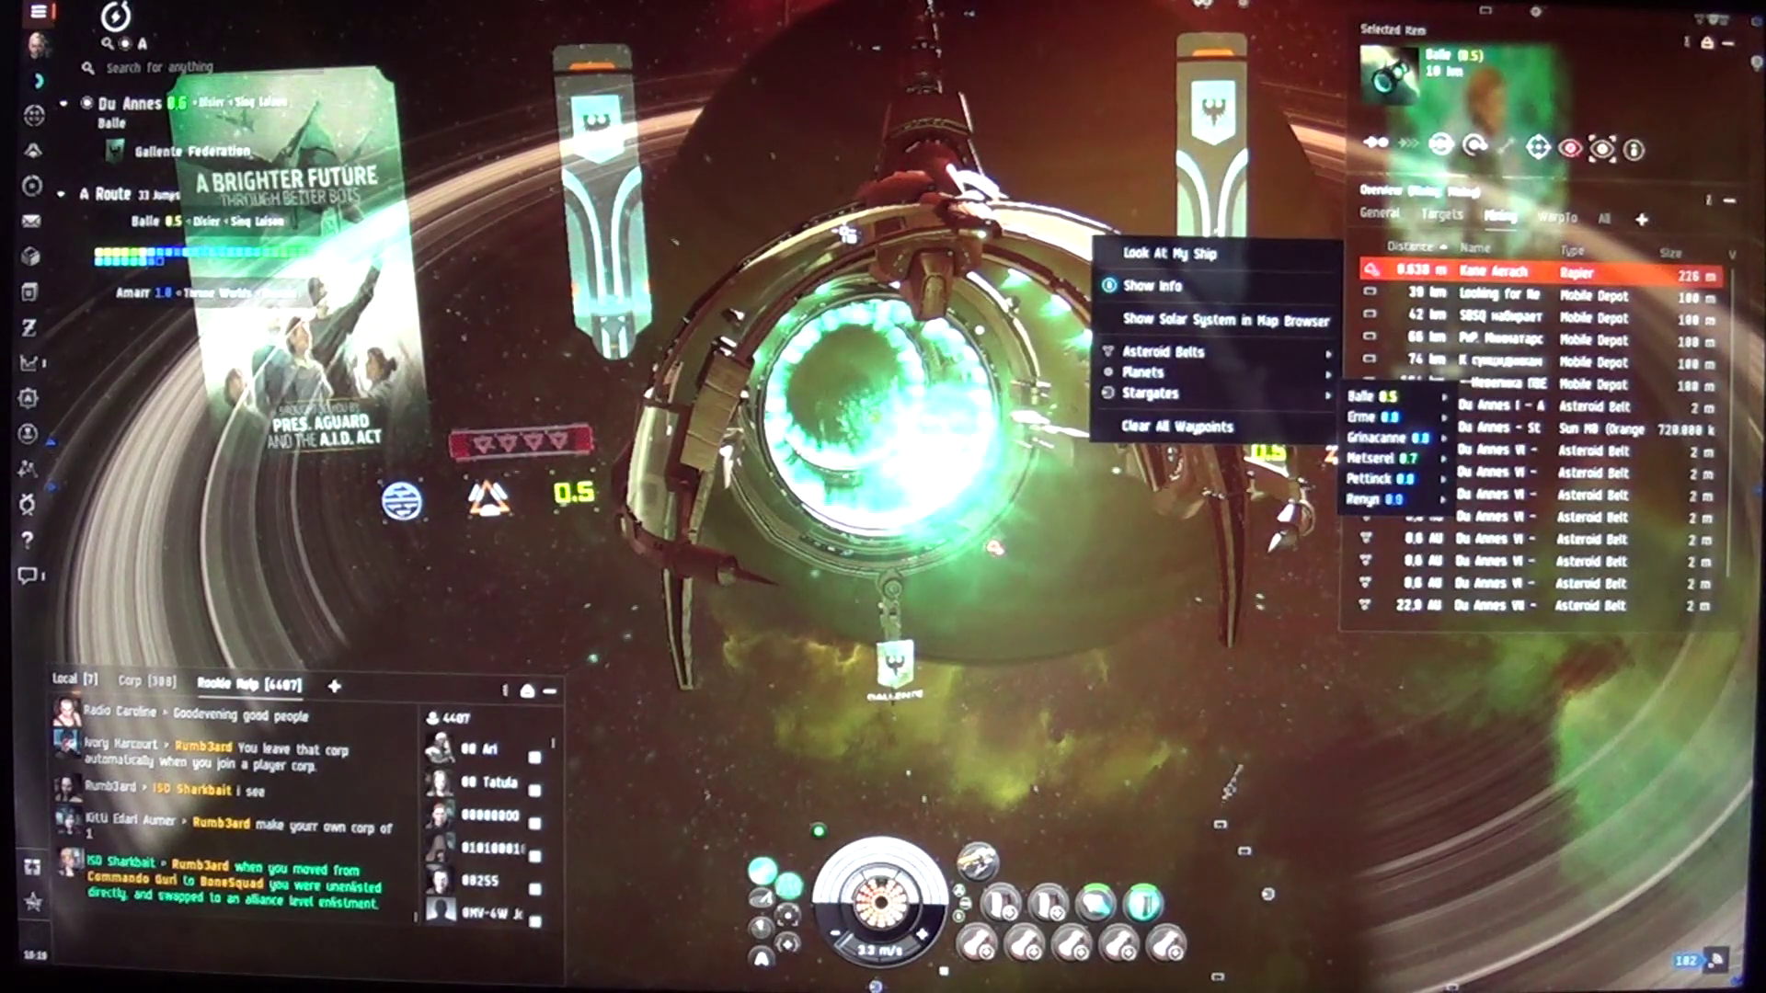
pyautogui.rightClick(859, 238)
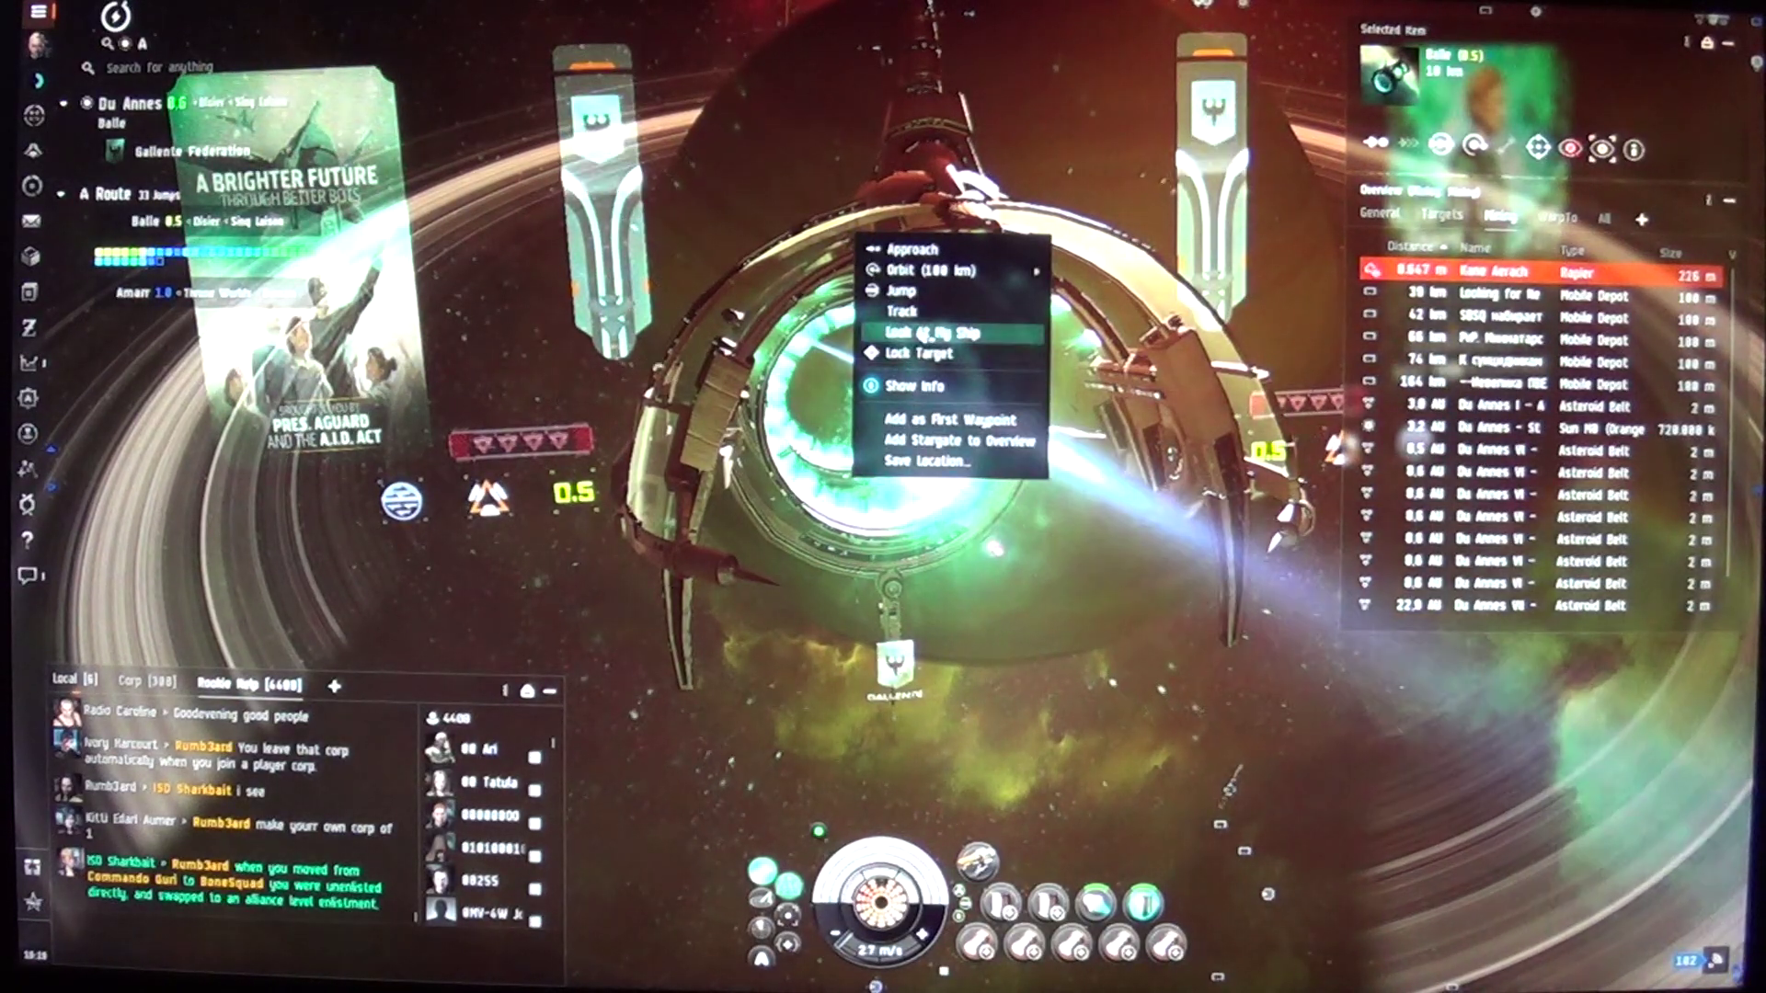
pyautogui.click(912, 290)
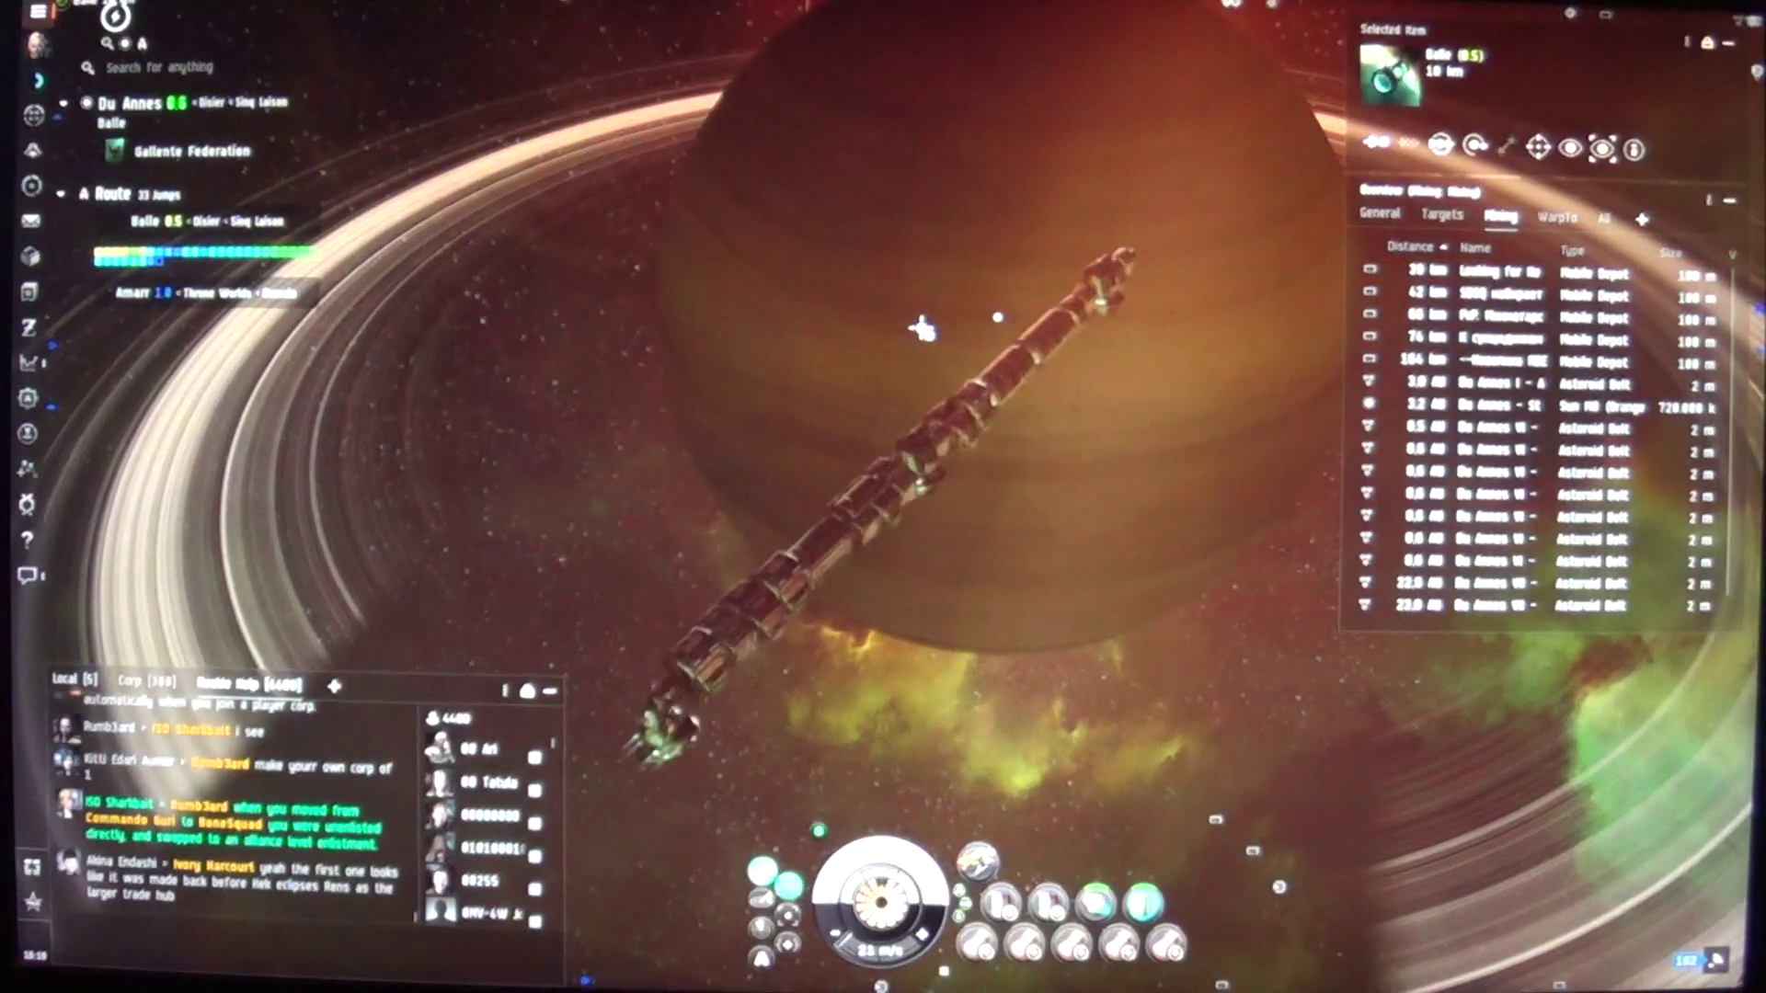
pyautogui.moveTo(832, 336); pyautogui.dragTo(689, 374)
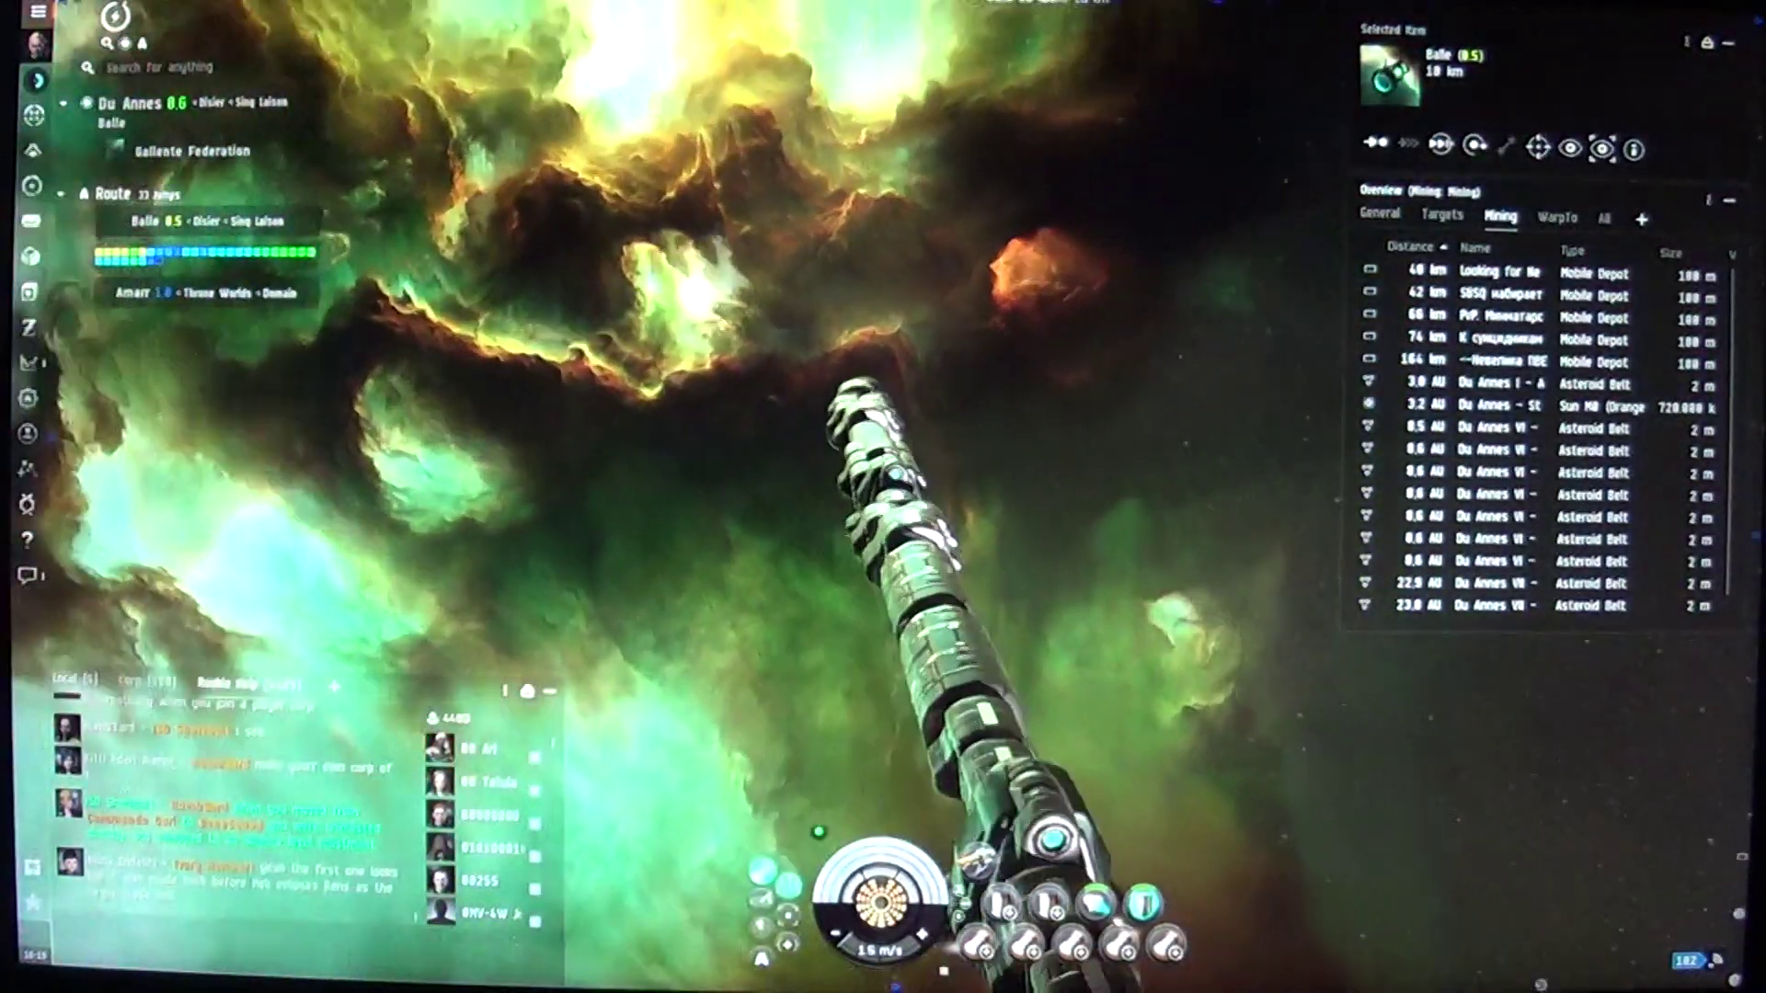
pyautogui.moveTo(897, 414); pyautogui.dragTo(828, 552)
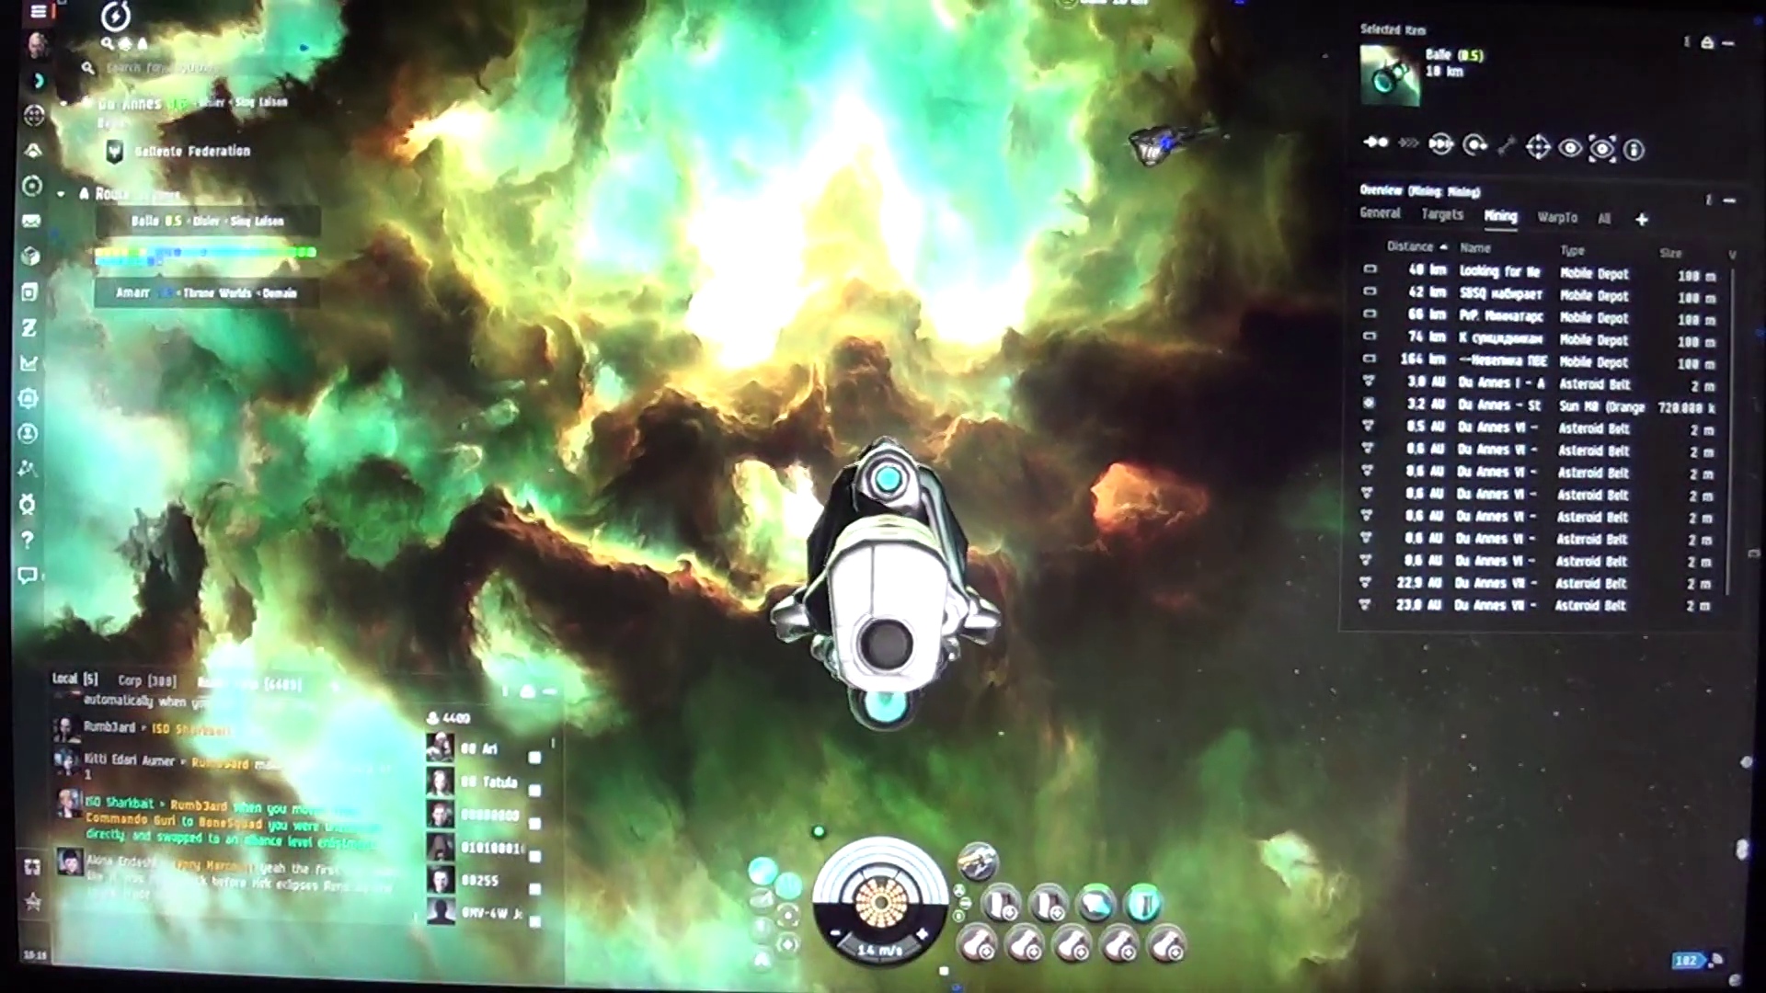
pyautogui.moveTo(883, 414)
pyautogui.mouseDown()
pyautogui.moveTo(421, 218)
pyautogui.moveTo(328, 352)
pyautogui.moveTo(161, 442)
pyautogui.moveTo(828, 345)
pyautogui.moveTo(827, 145)
pyautogui.mouseUp()
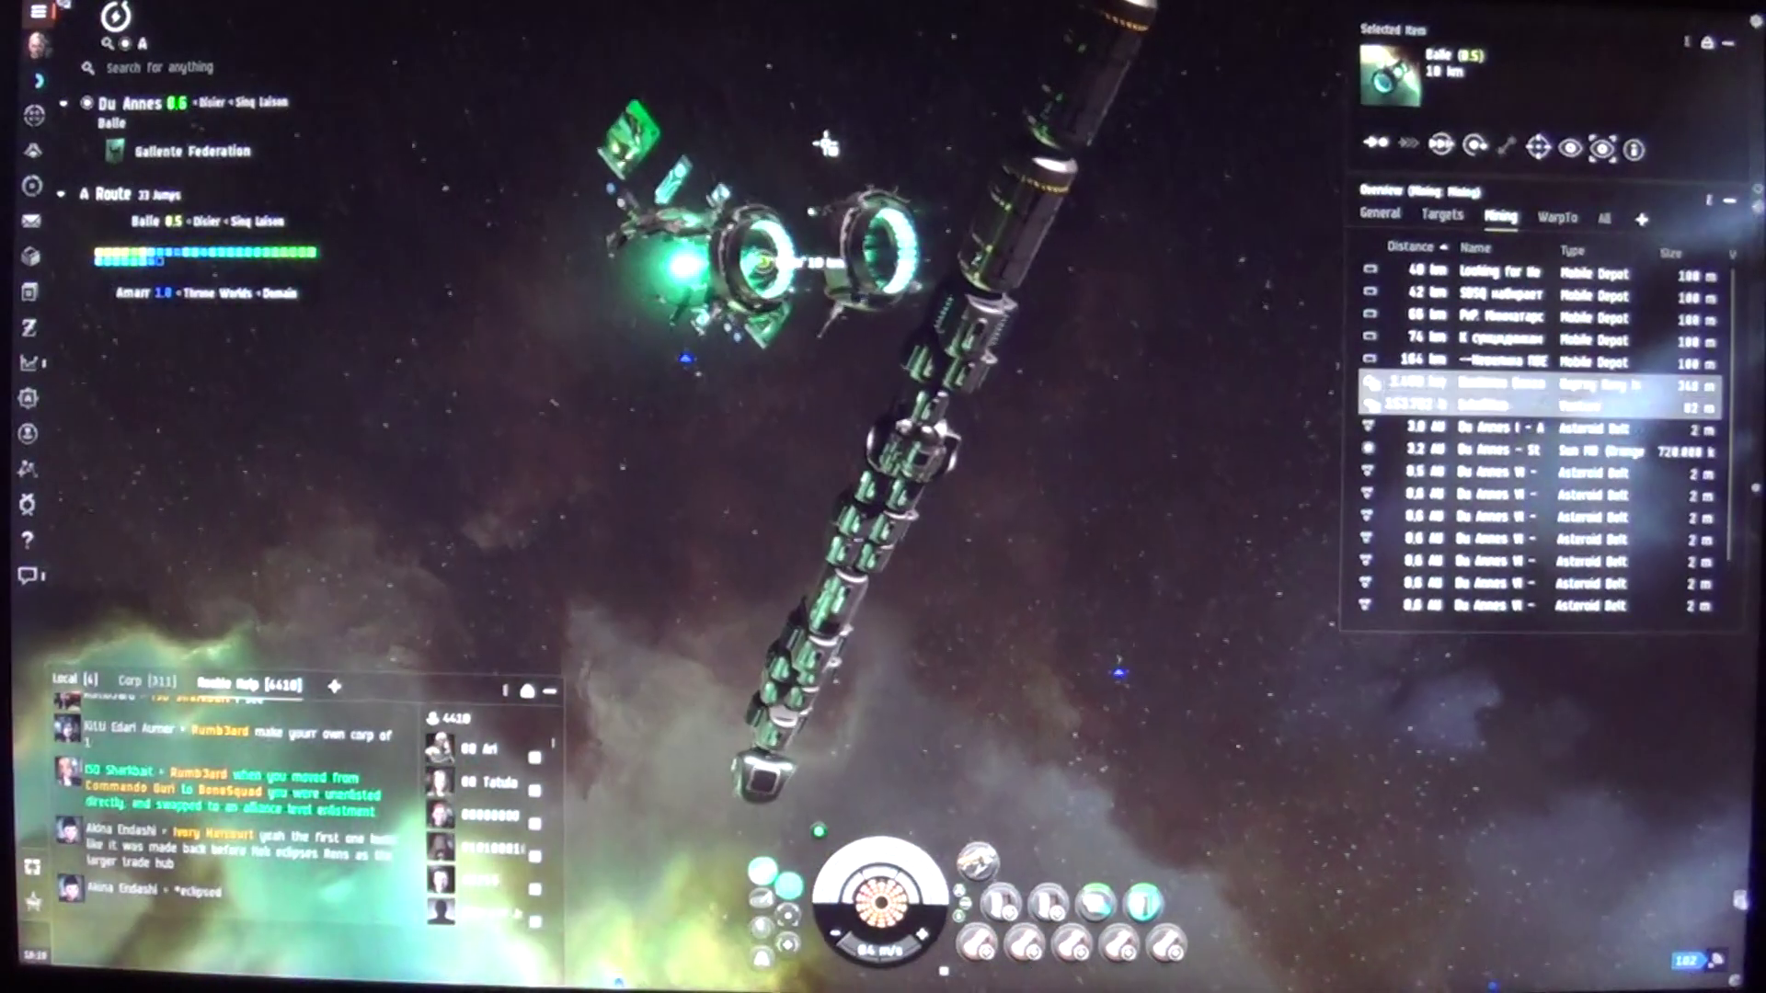
# Step: Approach the Balle stargate and set the ship's speed to about 11 m/s
pyautogui.moveTo(820, 123); pyautogui.dragTo(835, 131)
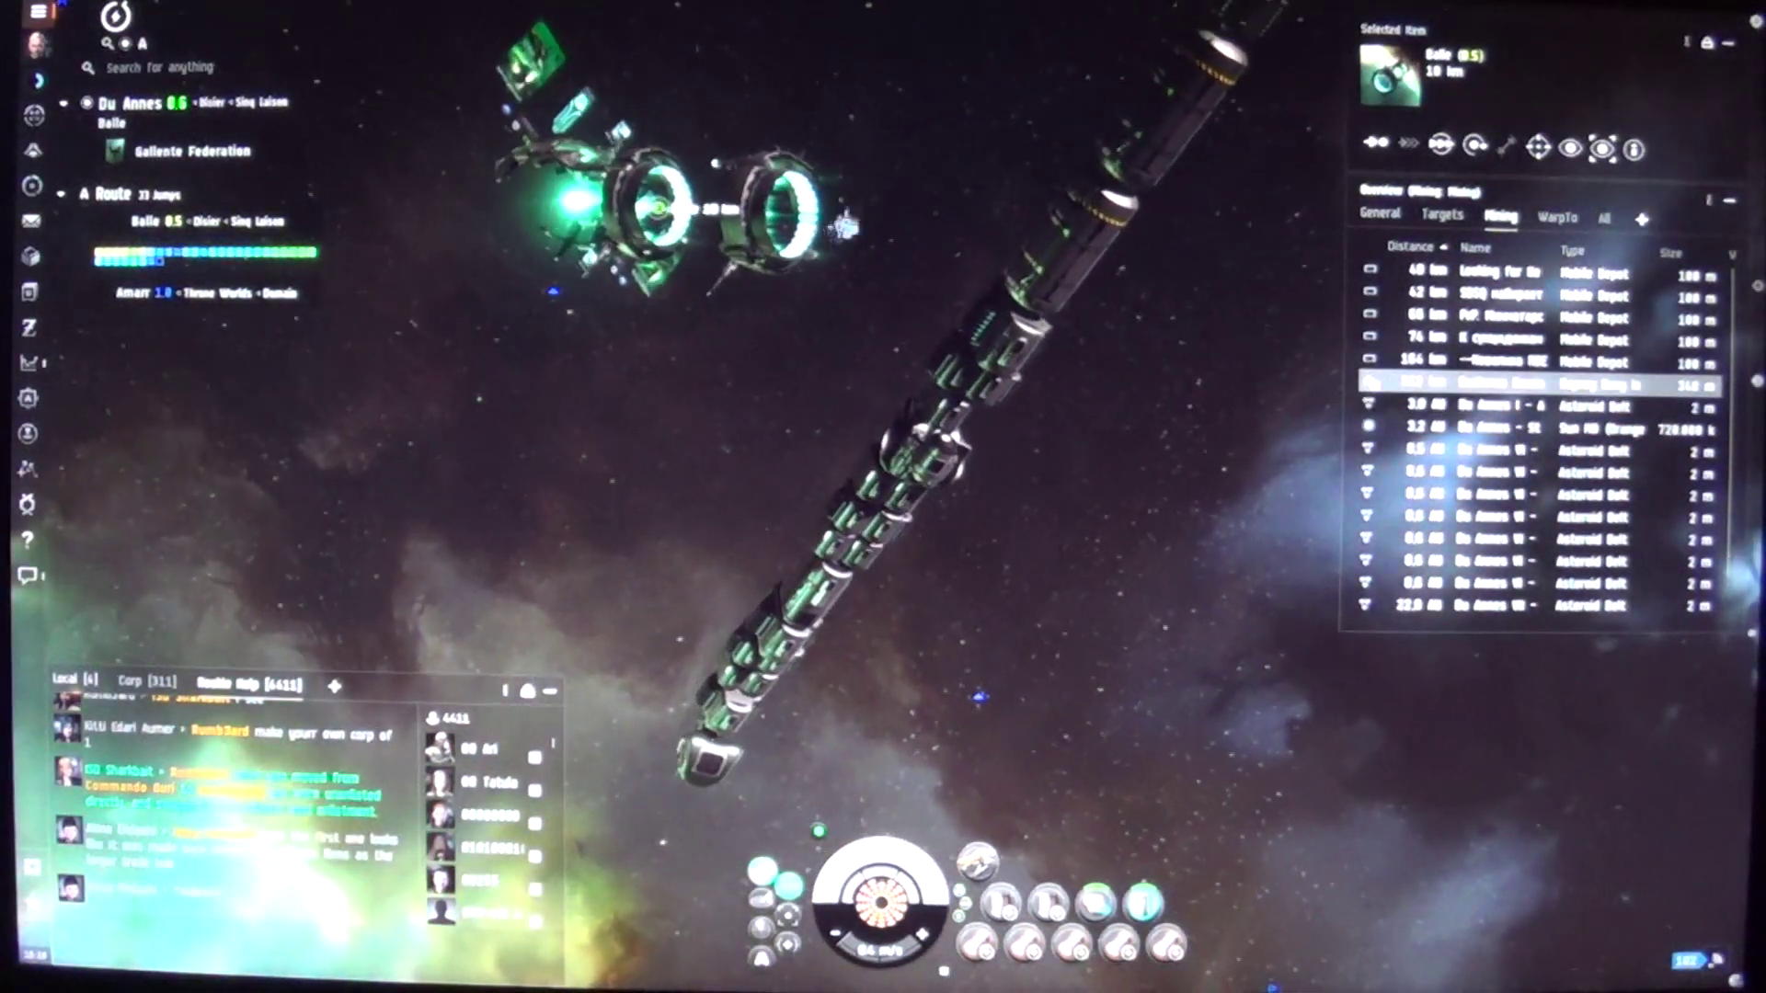
pyautogui.rightClick(757, 210)
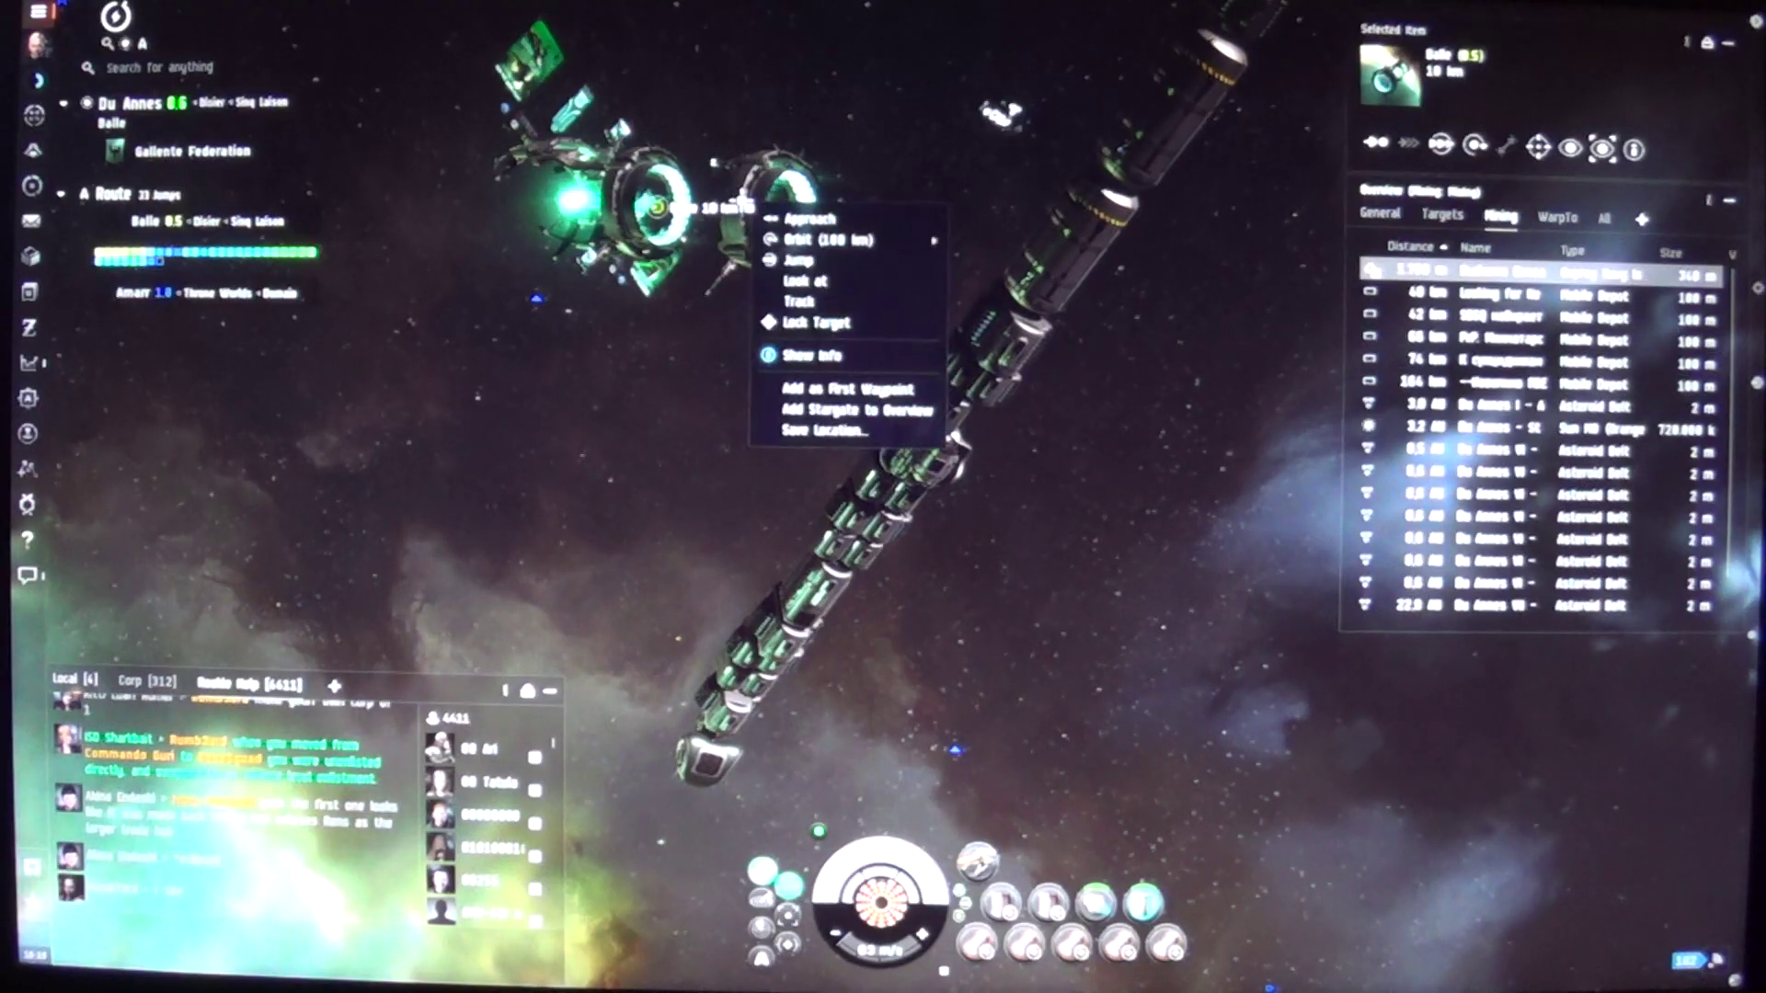
pyautogui.click(833, 222)
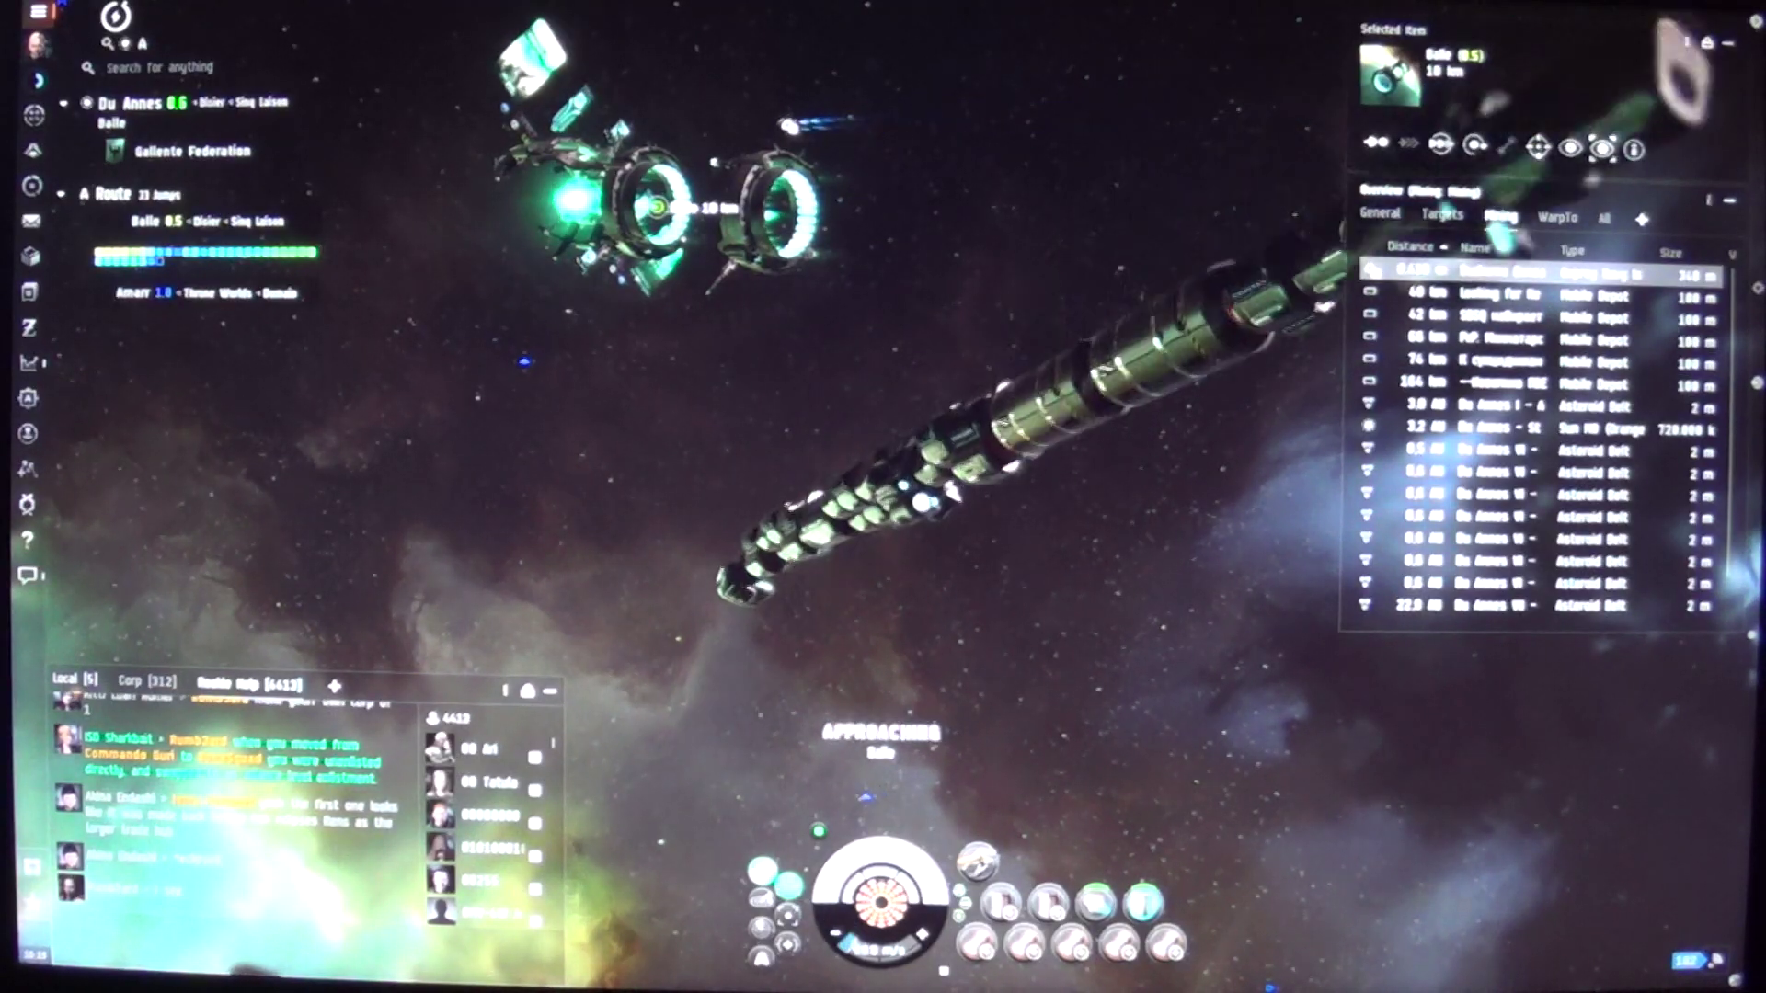
pyautogui.click(845, 922)
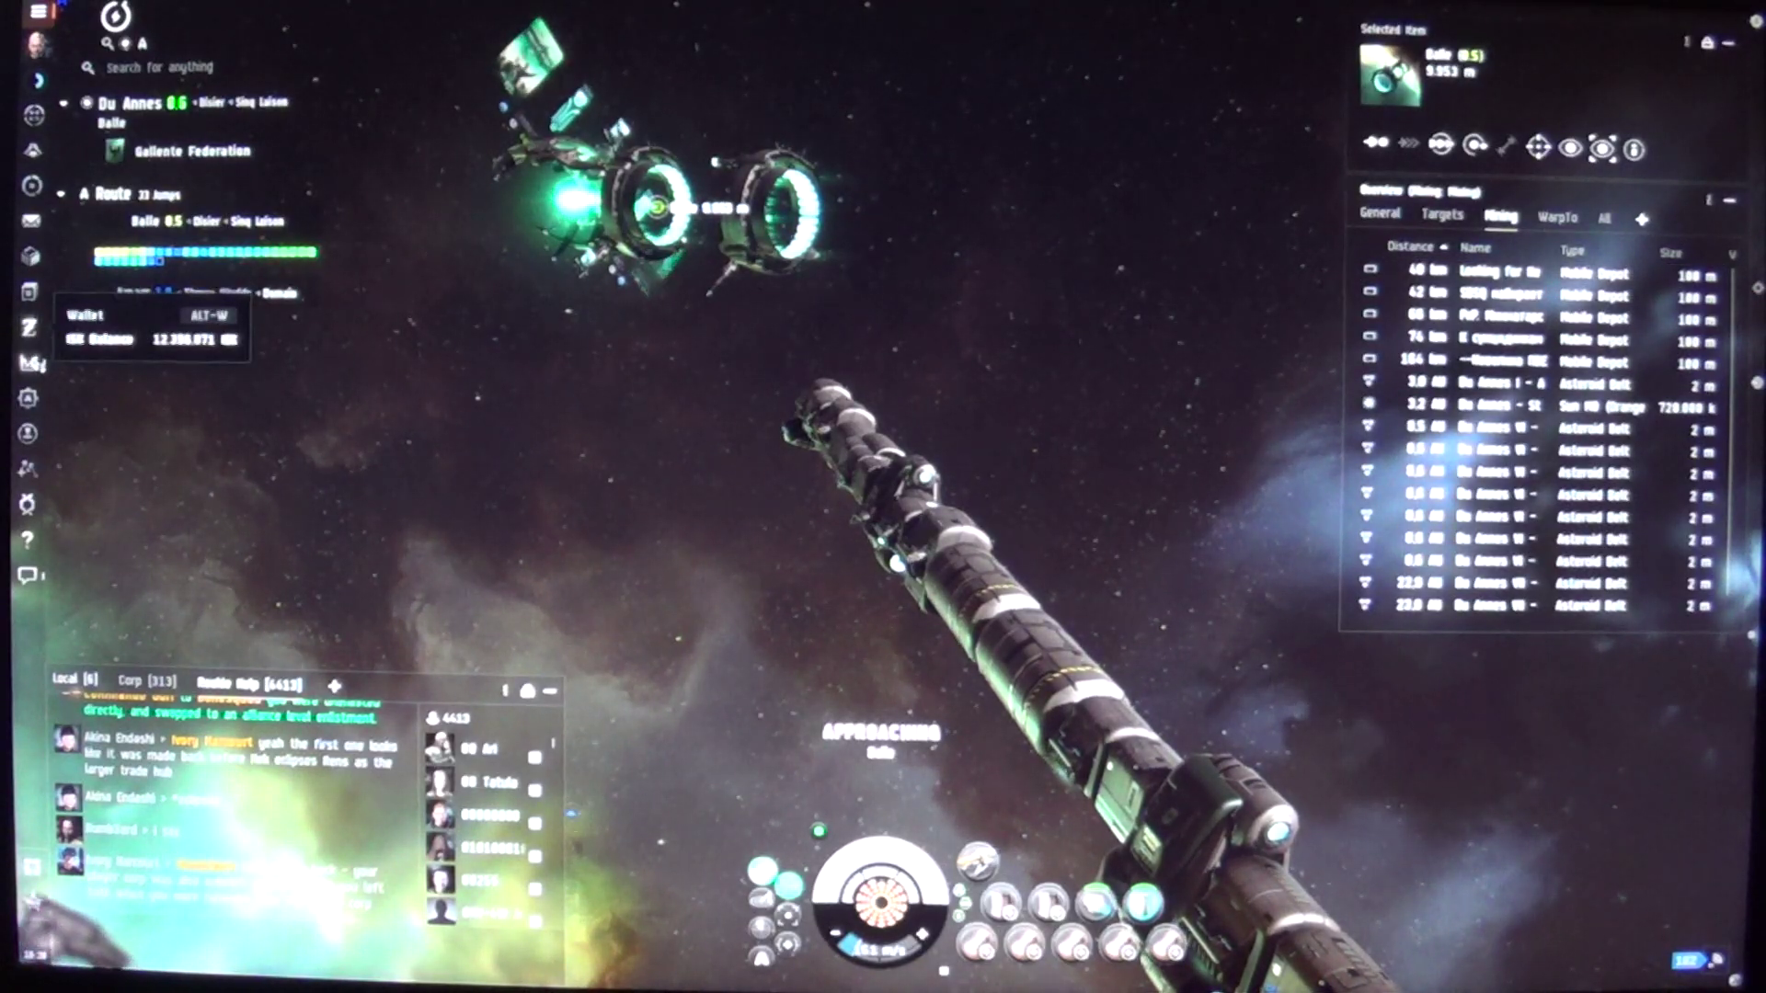
pyautogui.click(33, 362)
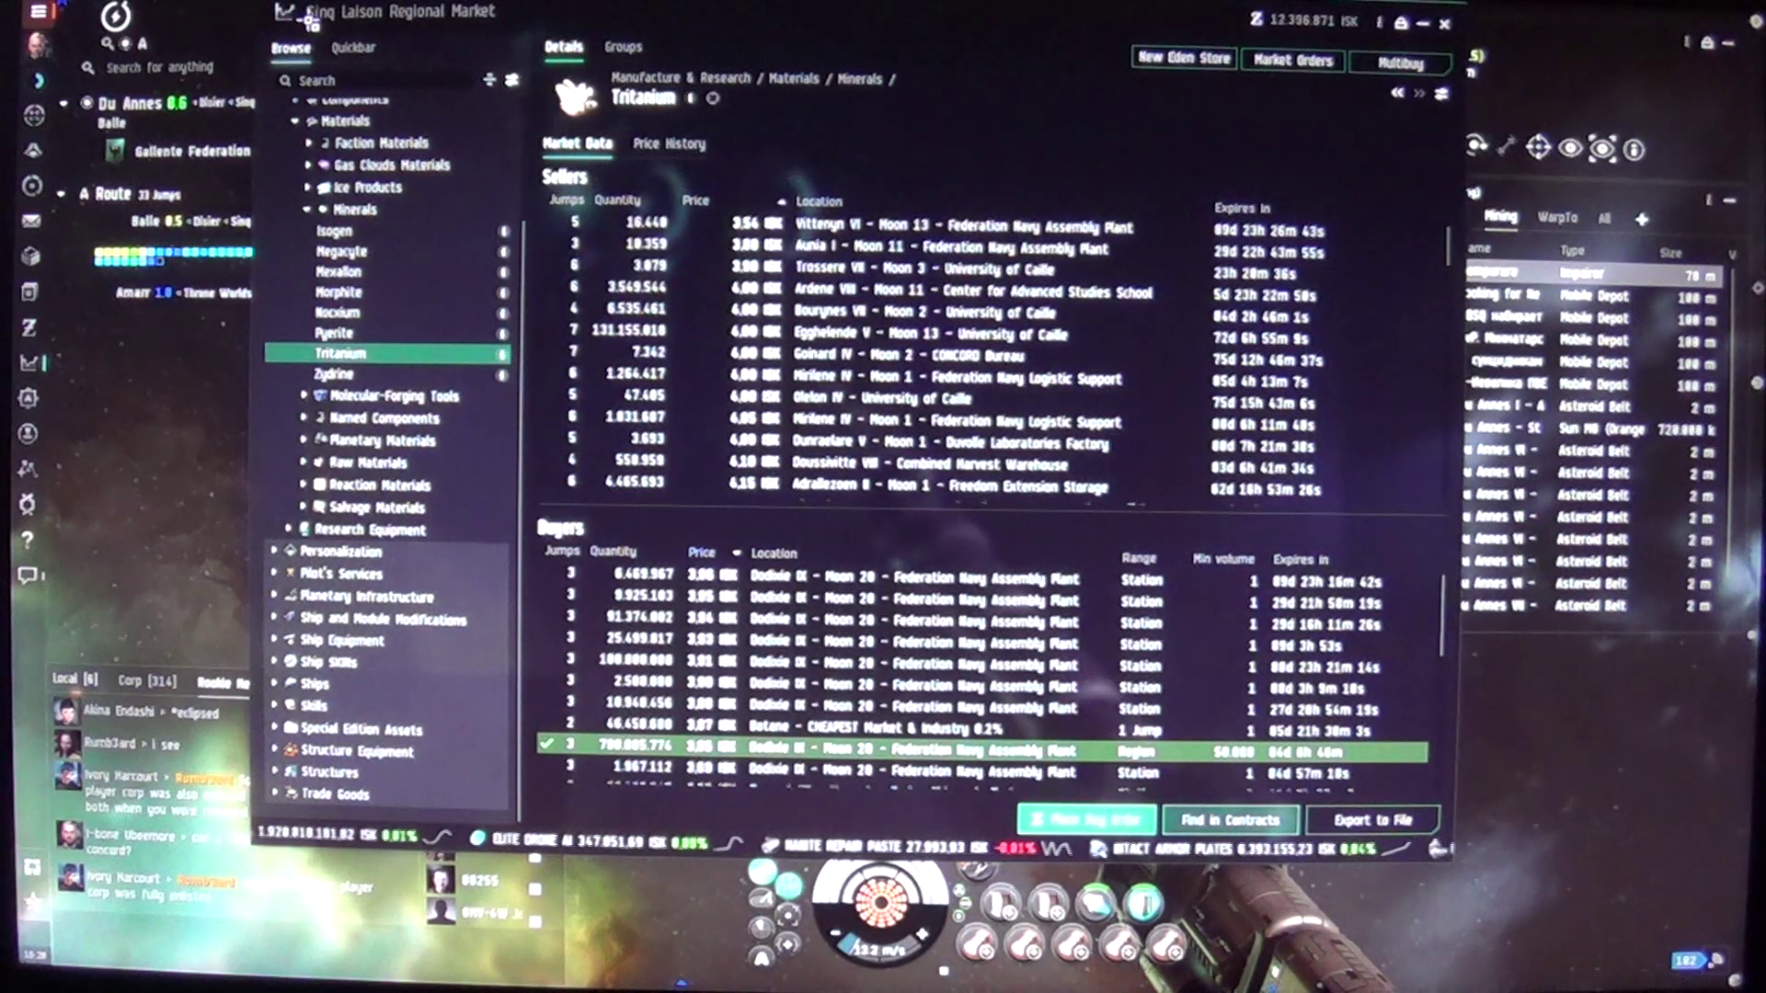
pyautogui.click(765, 228)
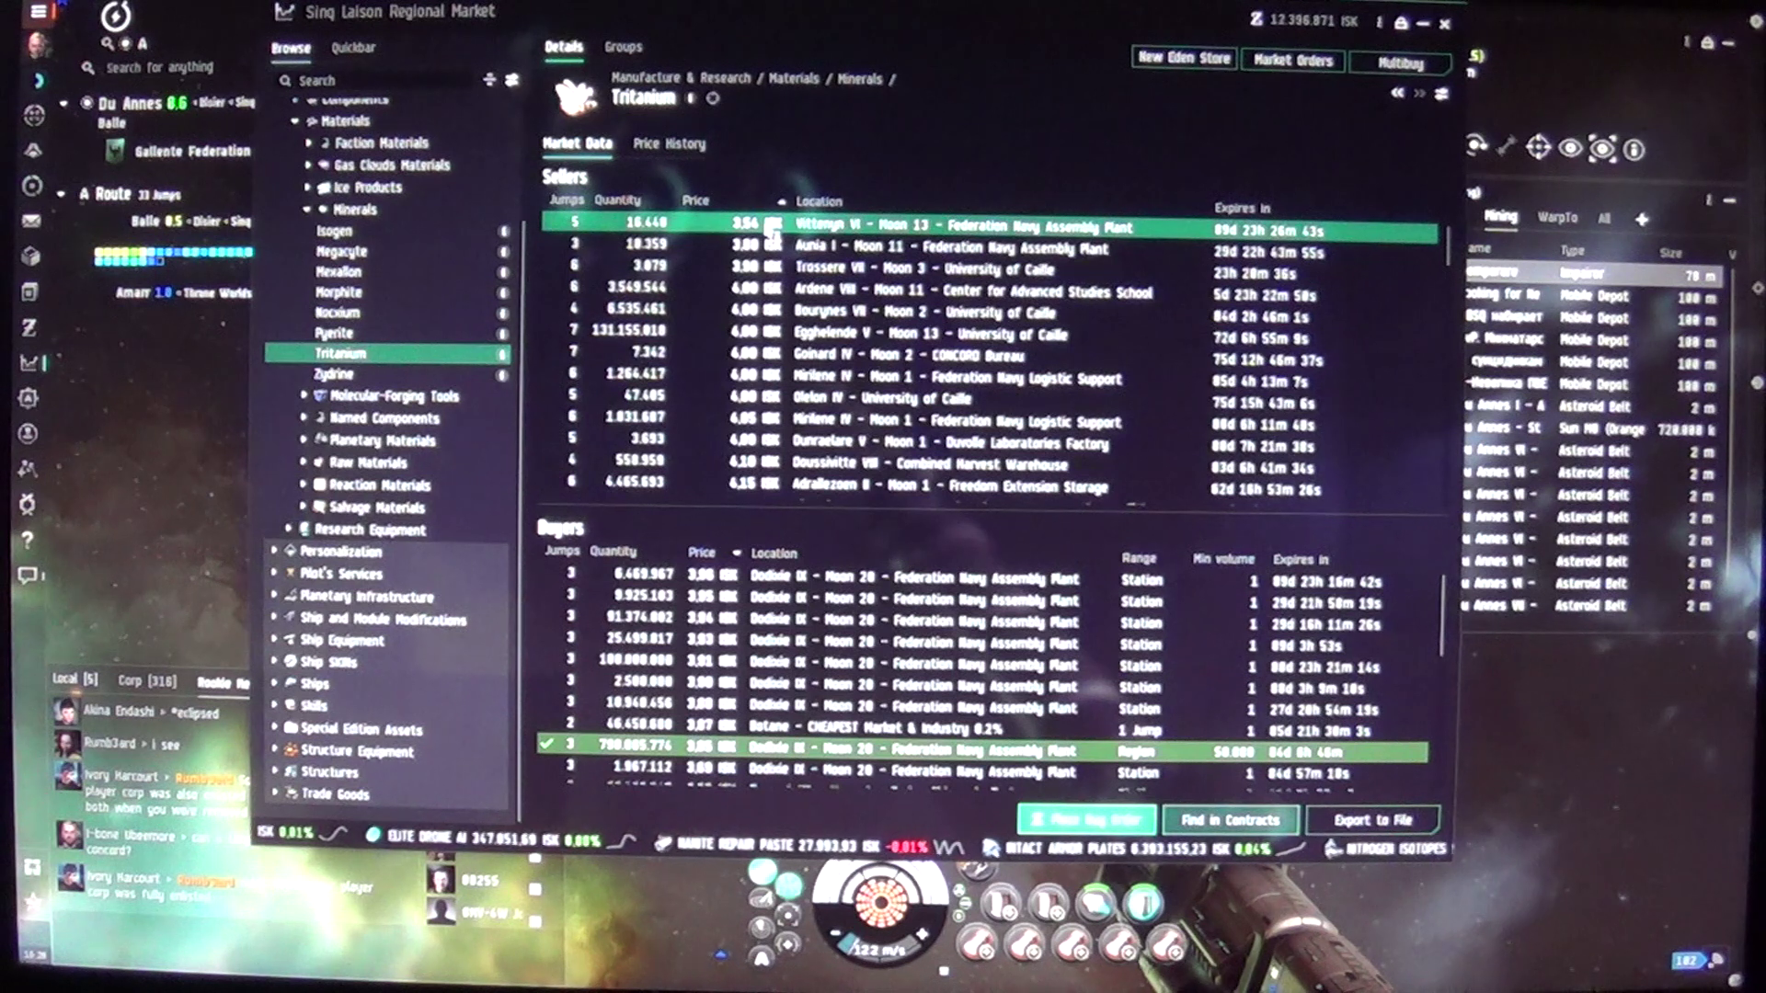
pyautogui.click(339, 332)
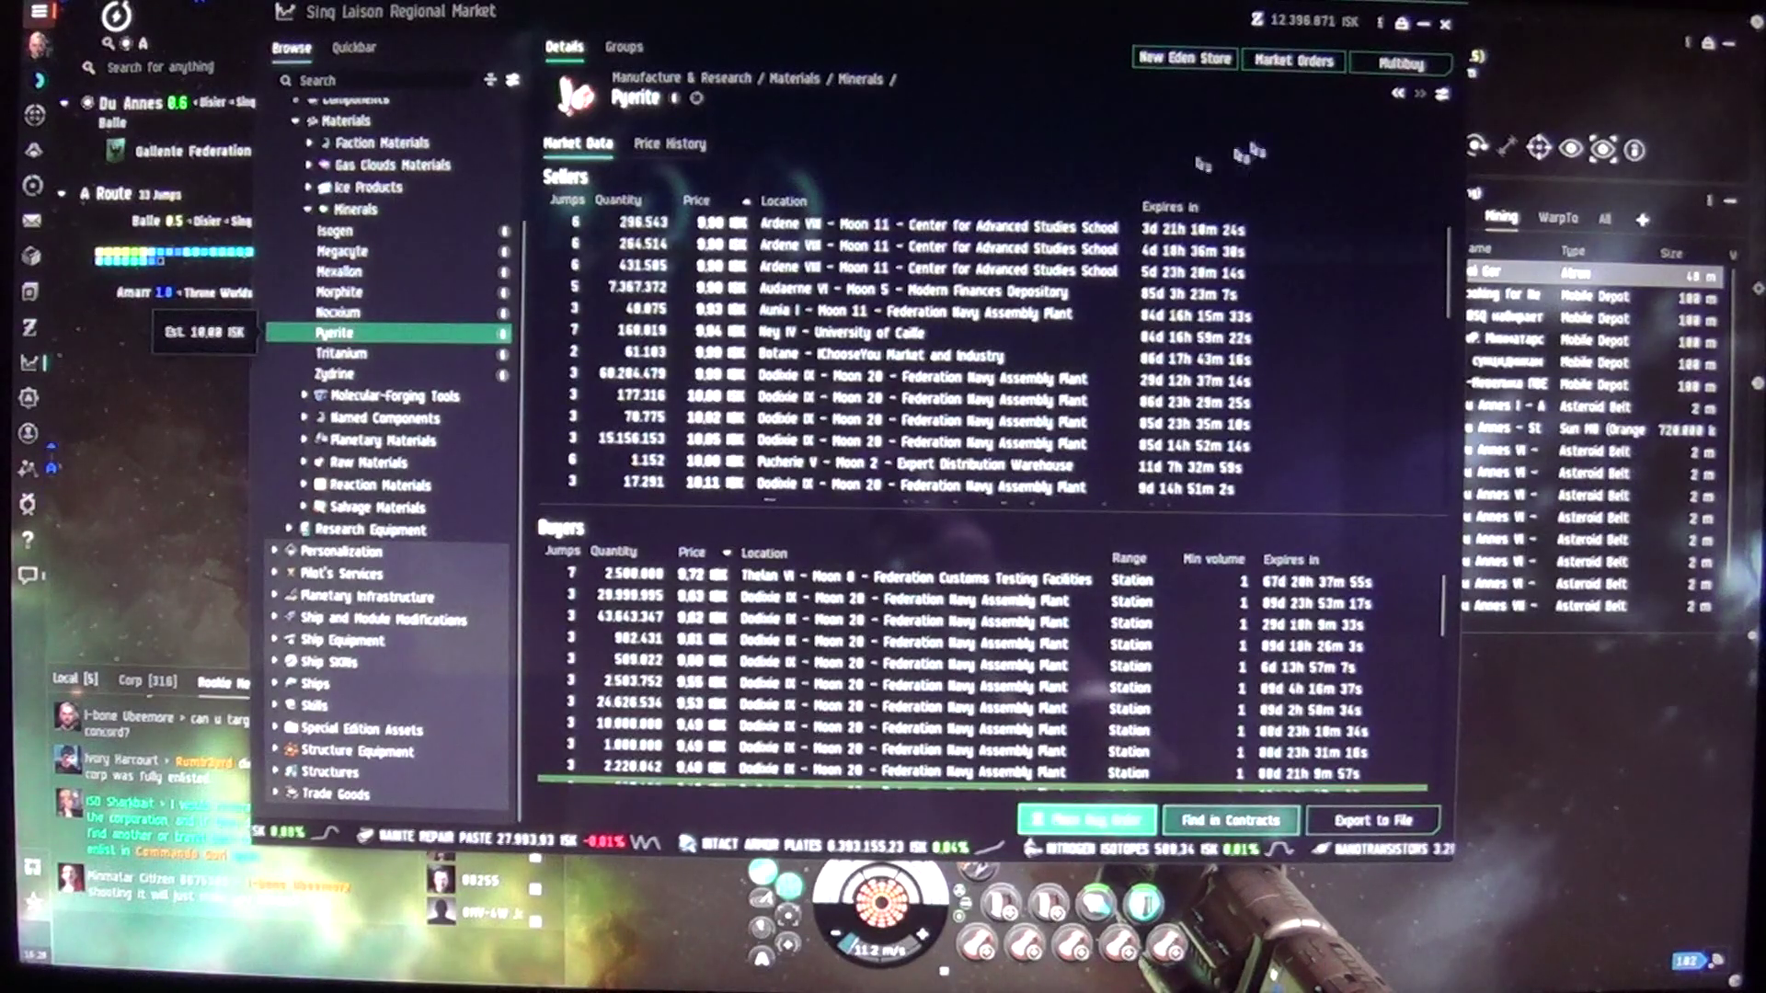
pyautogui.click(1425, 25)
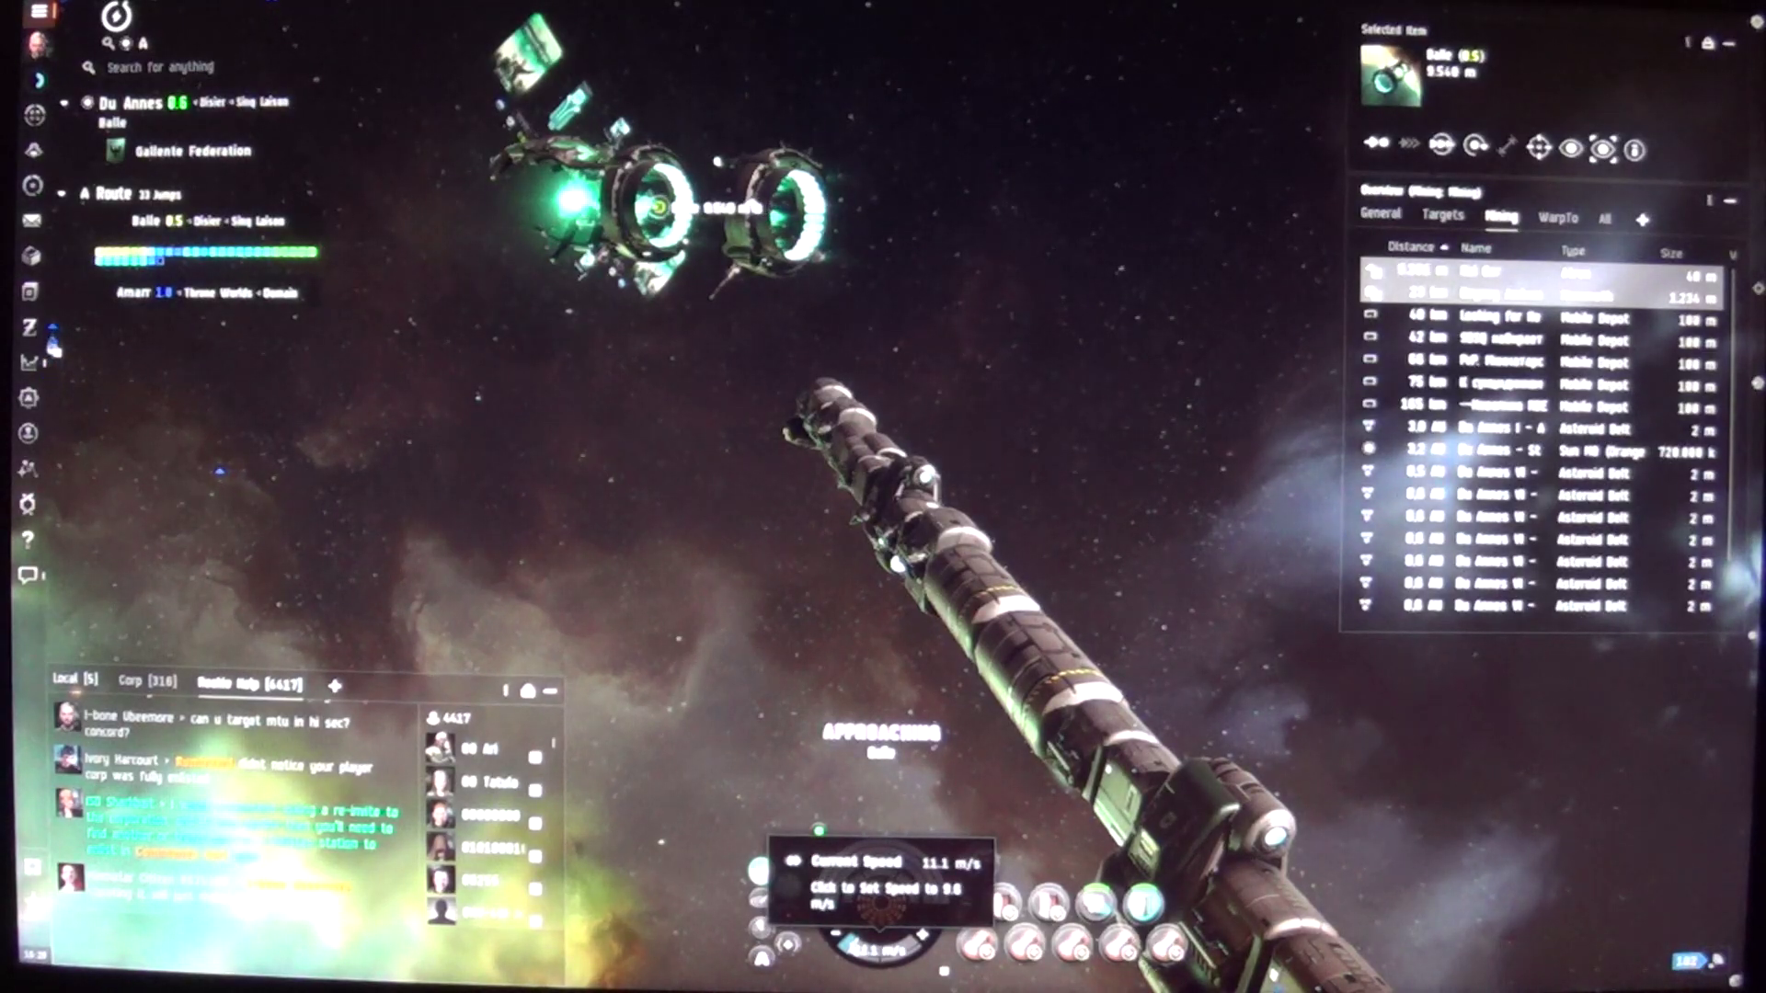
# Step: Adjust the ship's speed, check wallet market transactions, then reopen the regional market on Pyerite
pyautogui.click(829, 922)
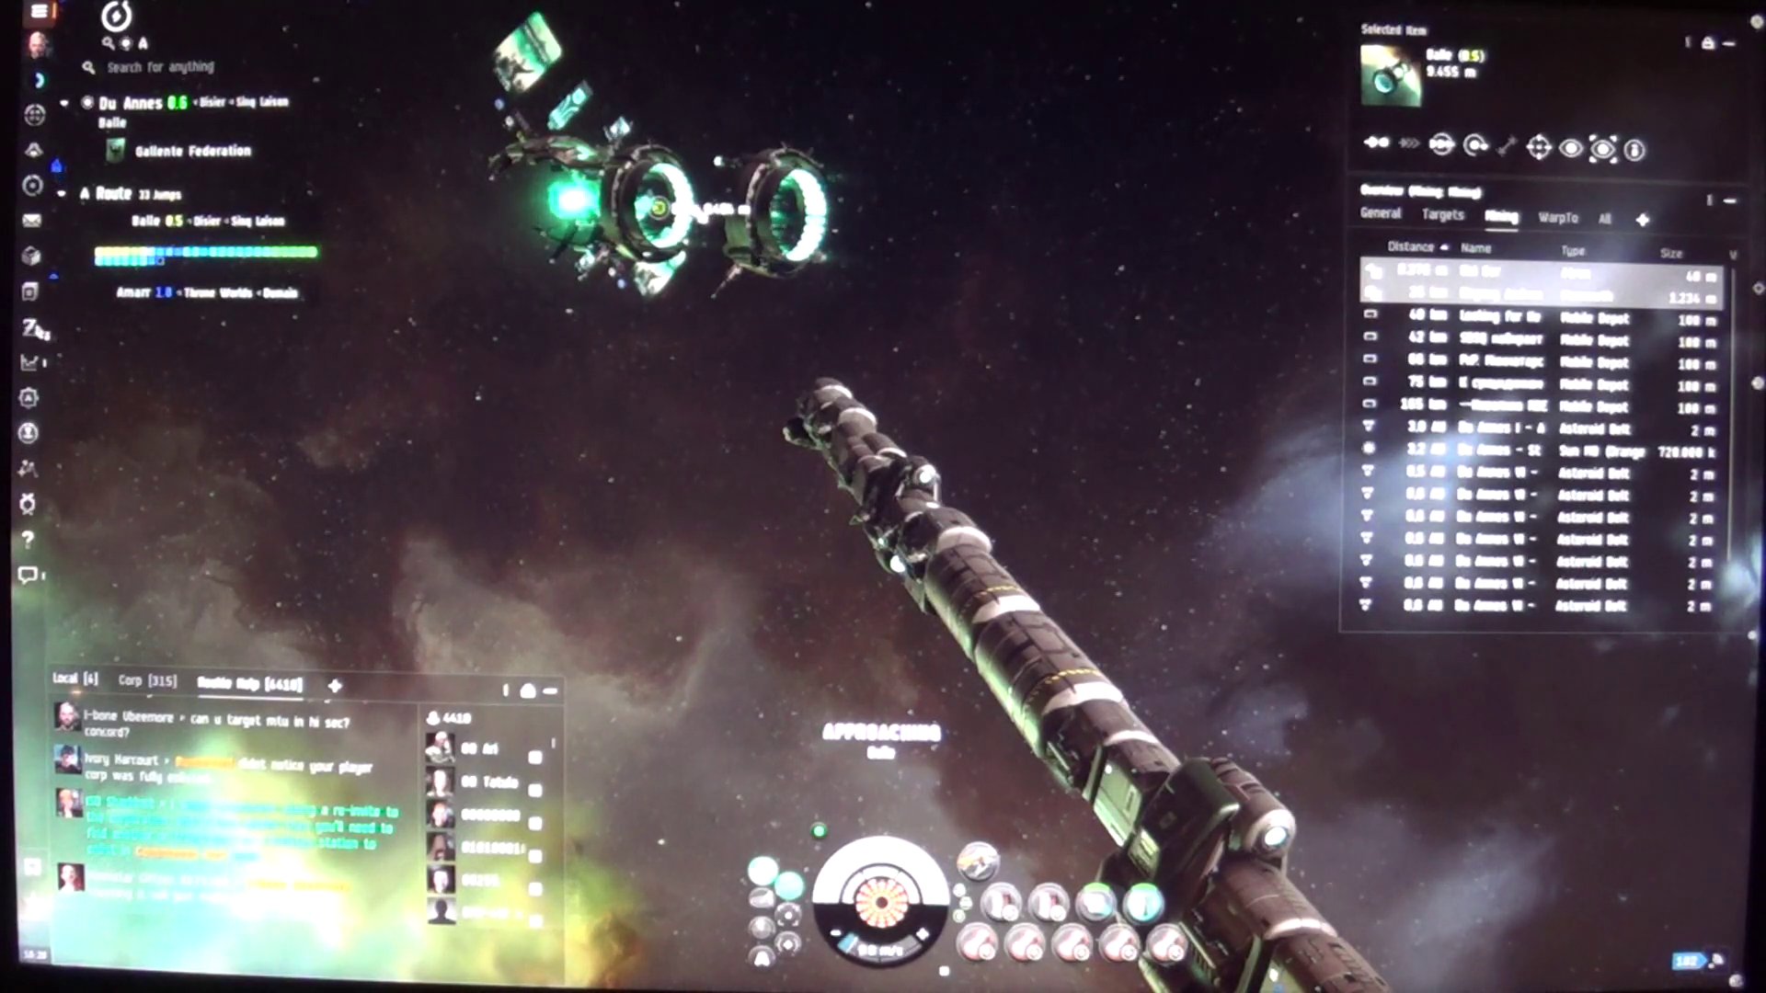
pyautogui.click(36, 327)
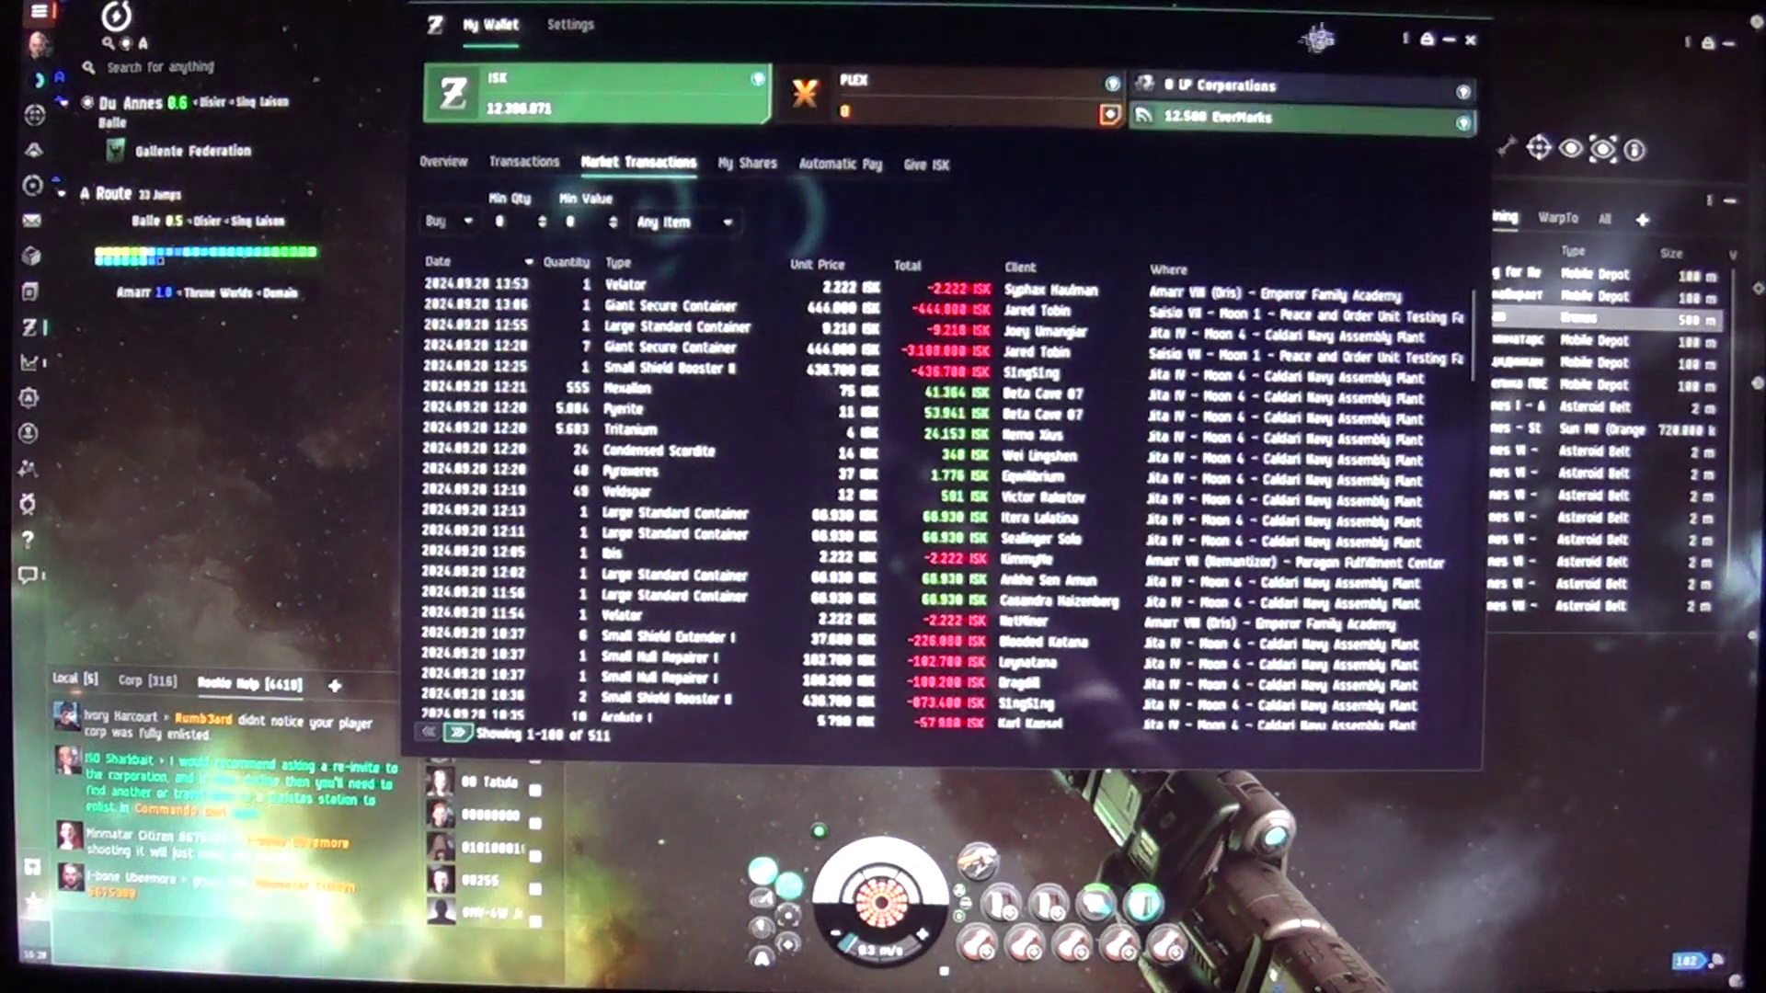
pyautogui.click(1476, 43)
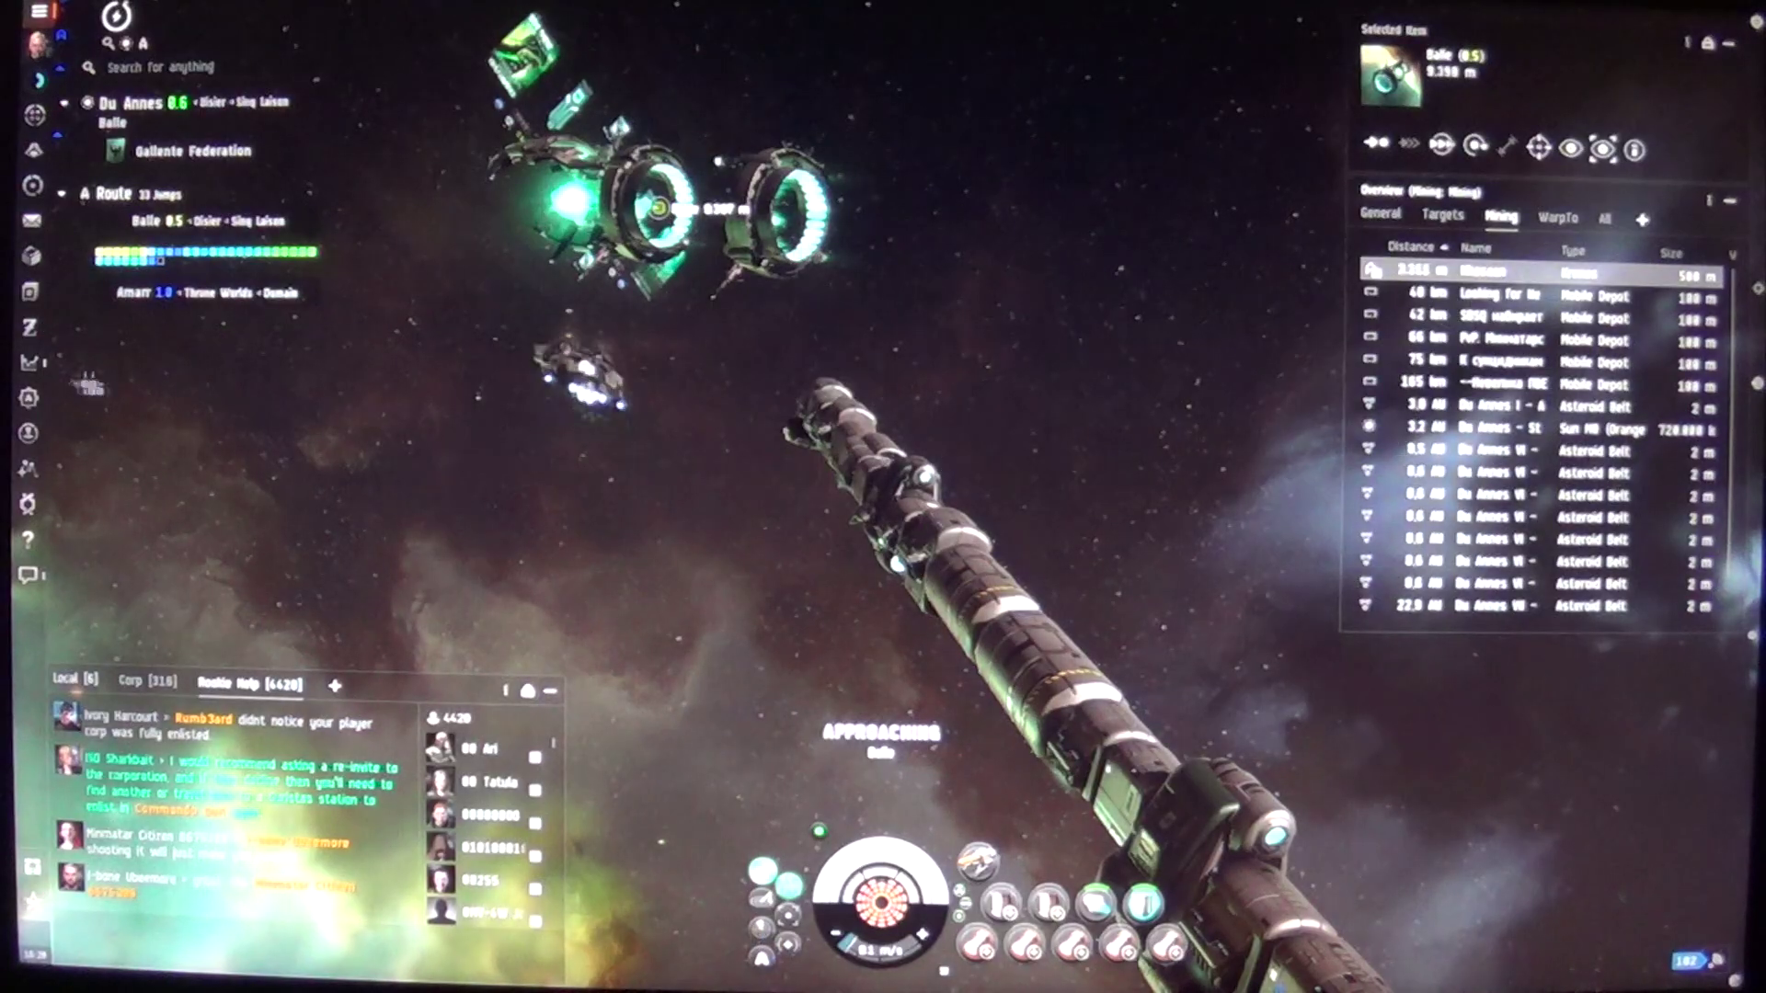
pyautogui.click(36, 363)
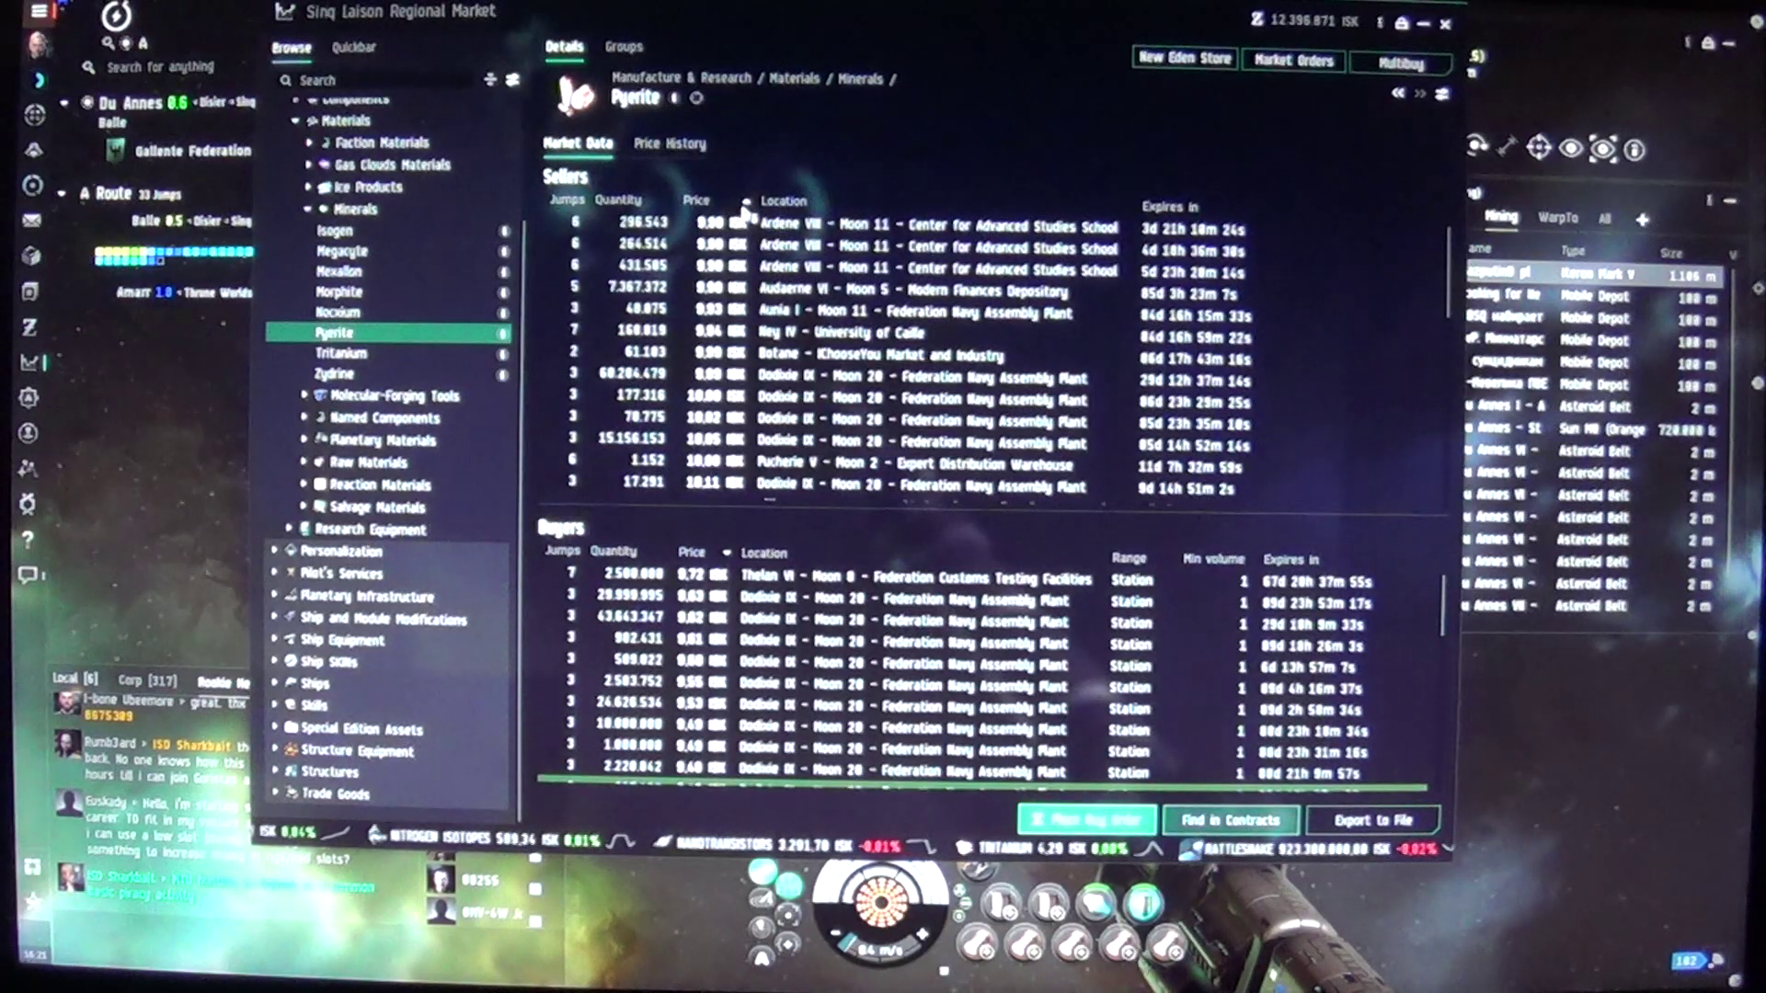
# Step: Inspect the top Tritanium sell order, then minimize the regional market to show space
pyautogui.click(346, 354)
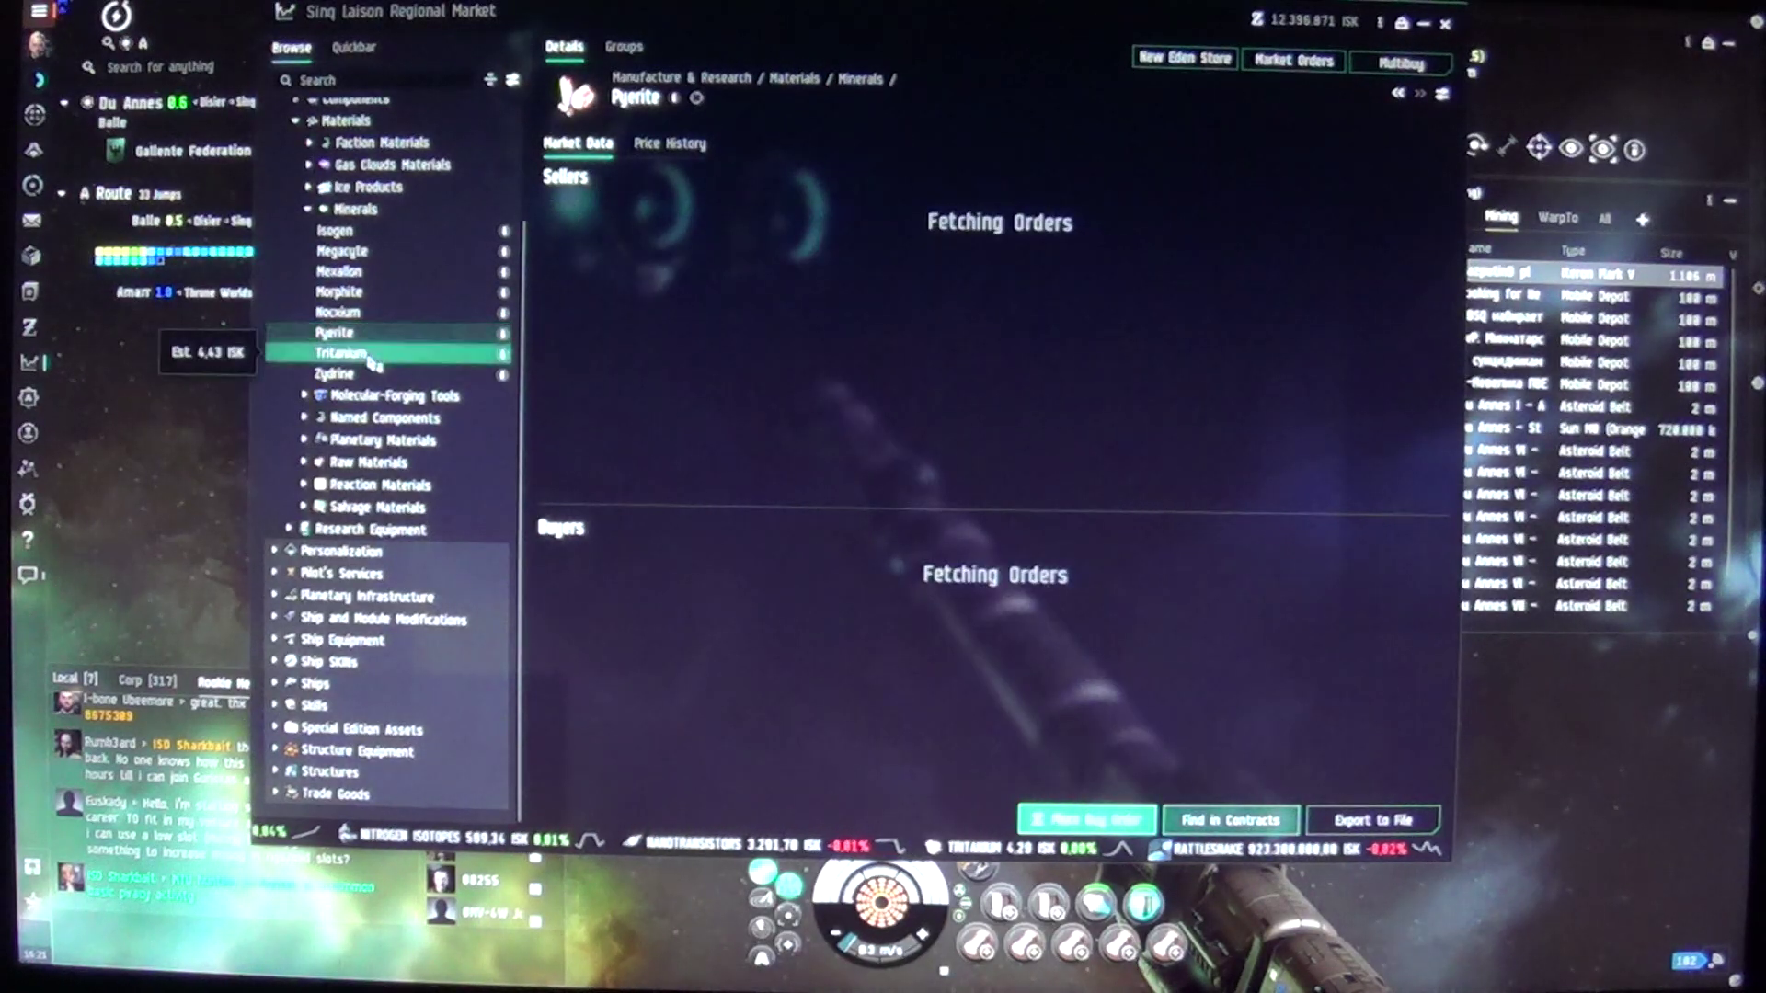
pyautogui.click(660, 230)
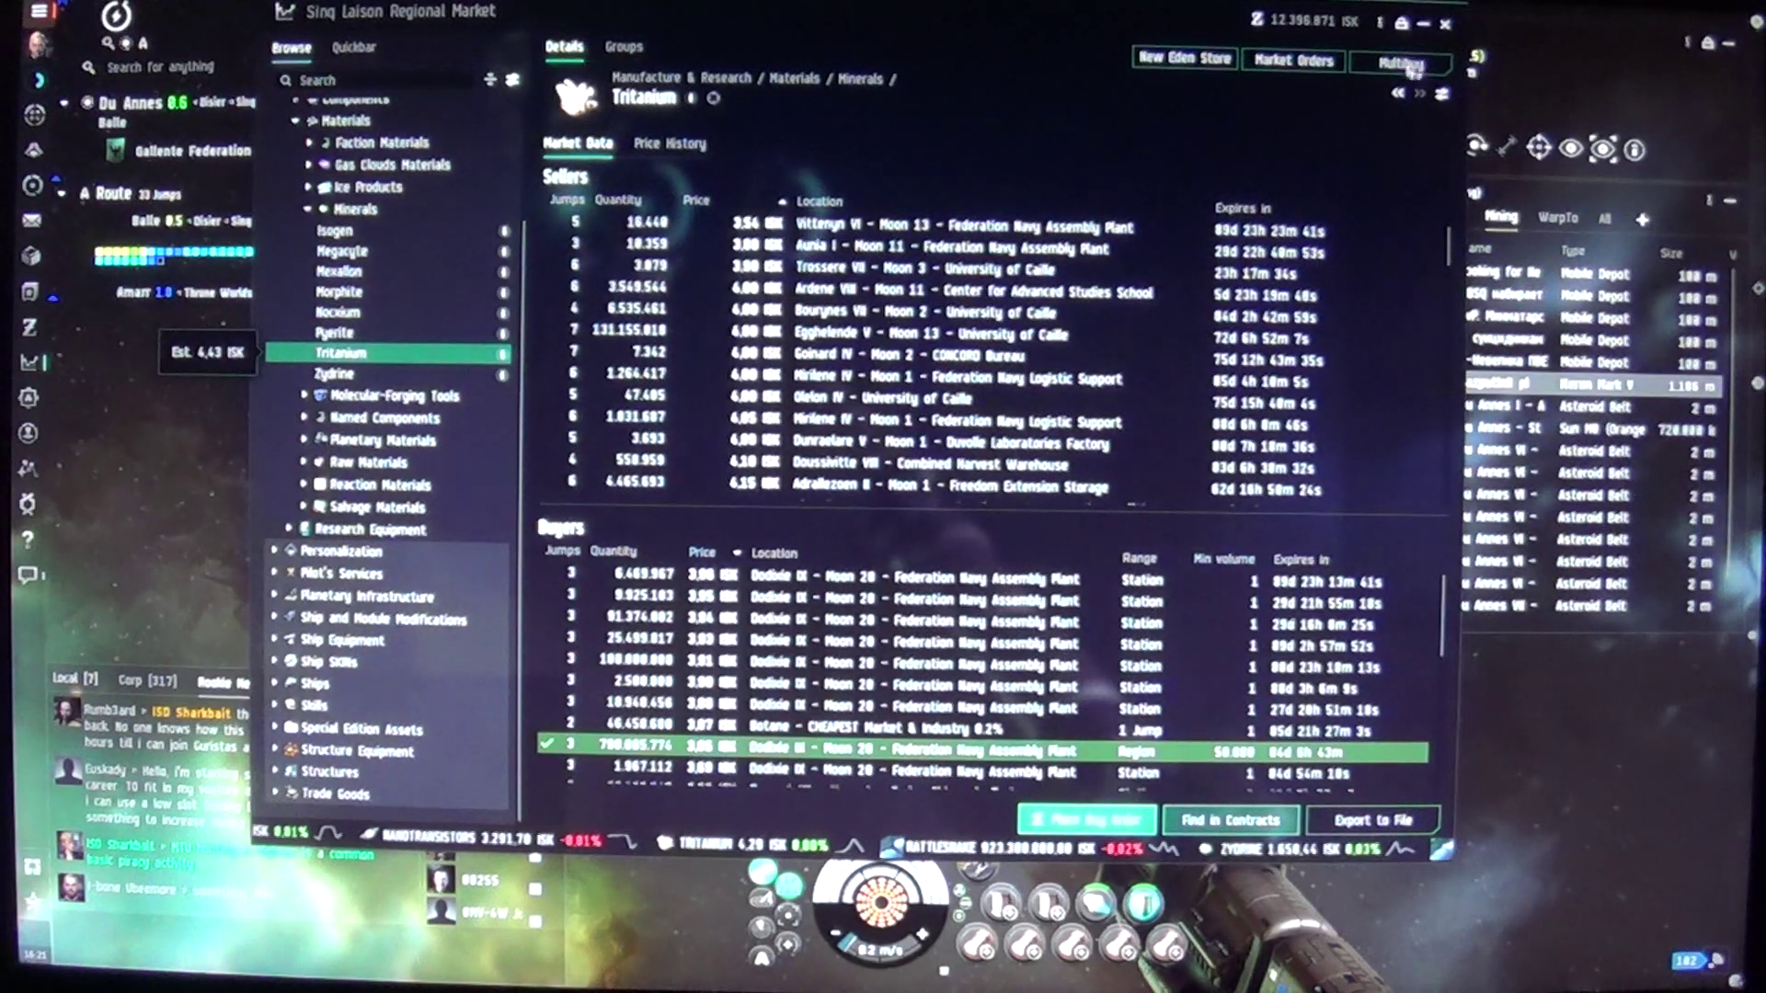
pyautogui.click(1418, 16)
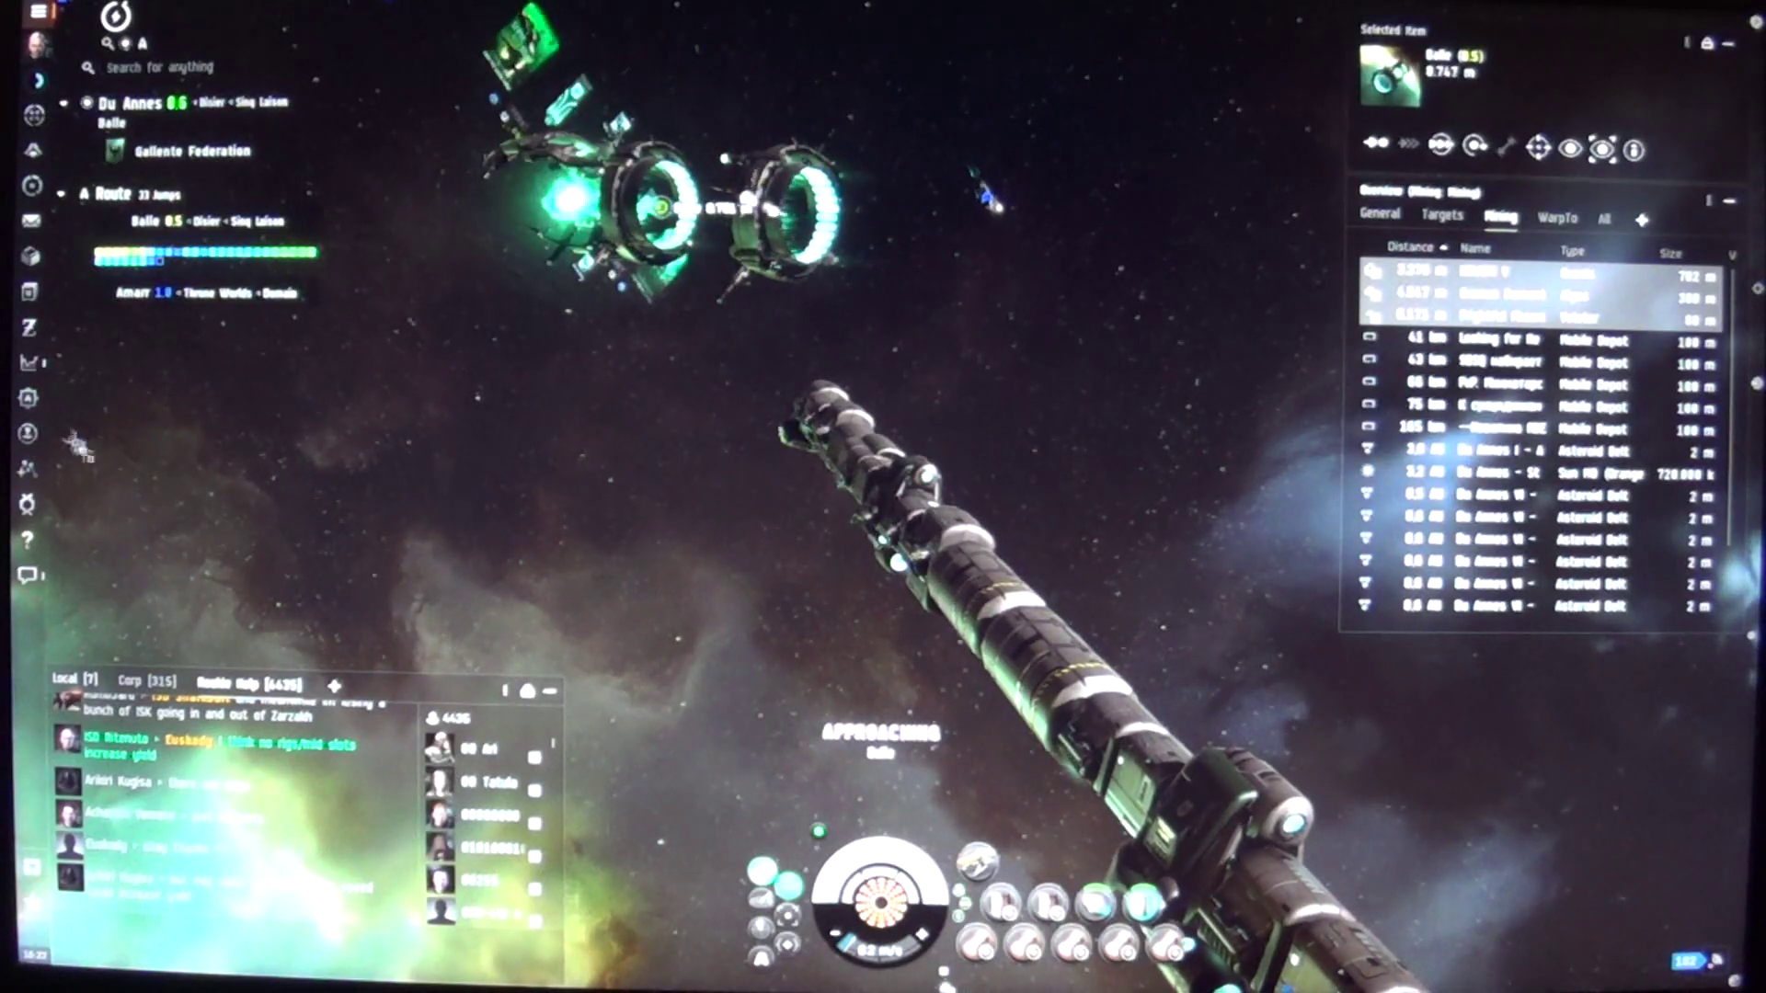
# Step: Reopen the regional market and compare the top two Tritanium sell orders
pyautogui.click(32, 362)
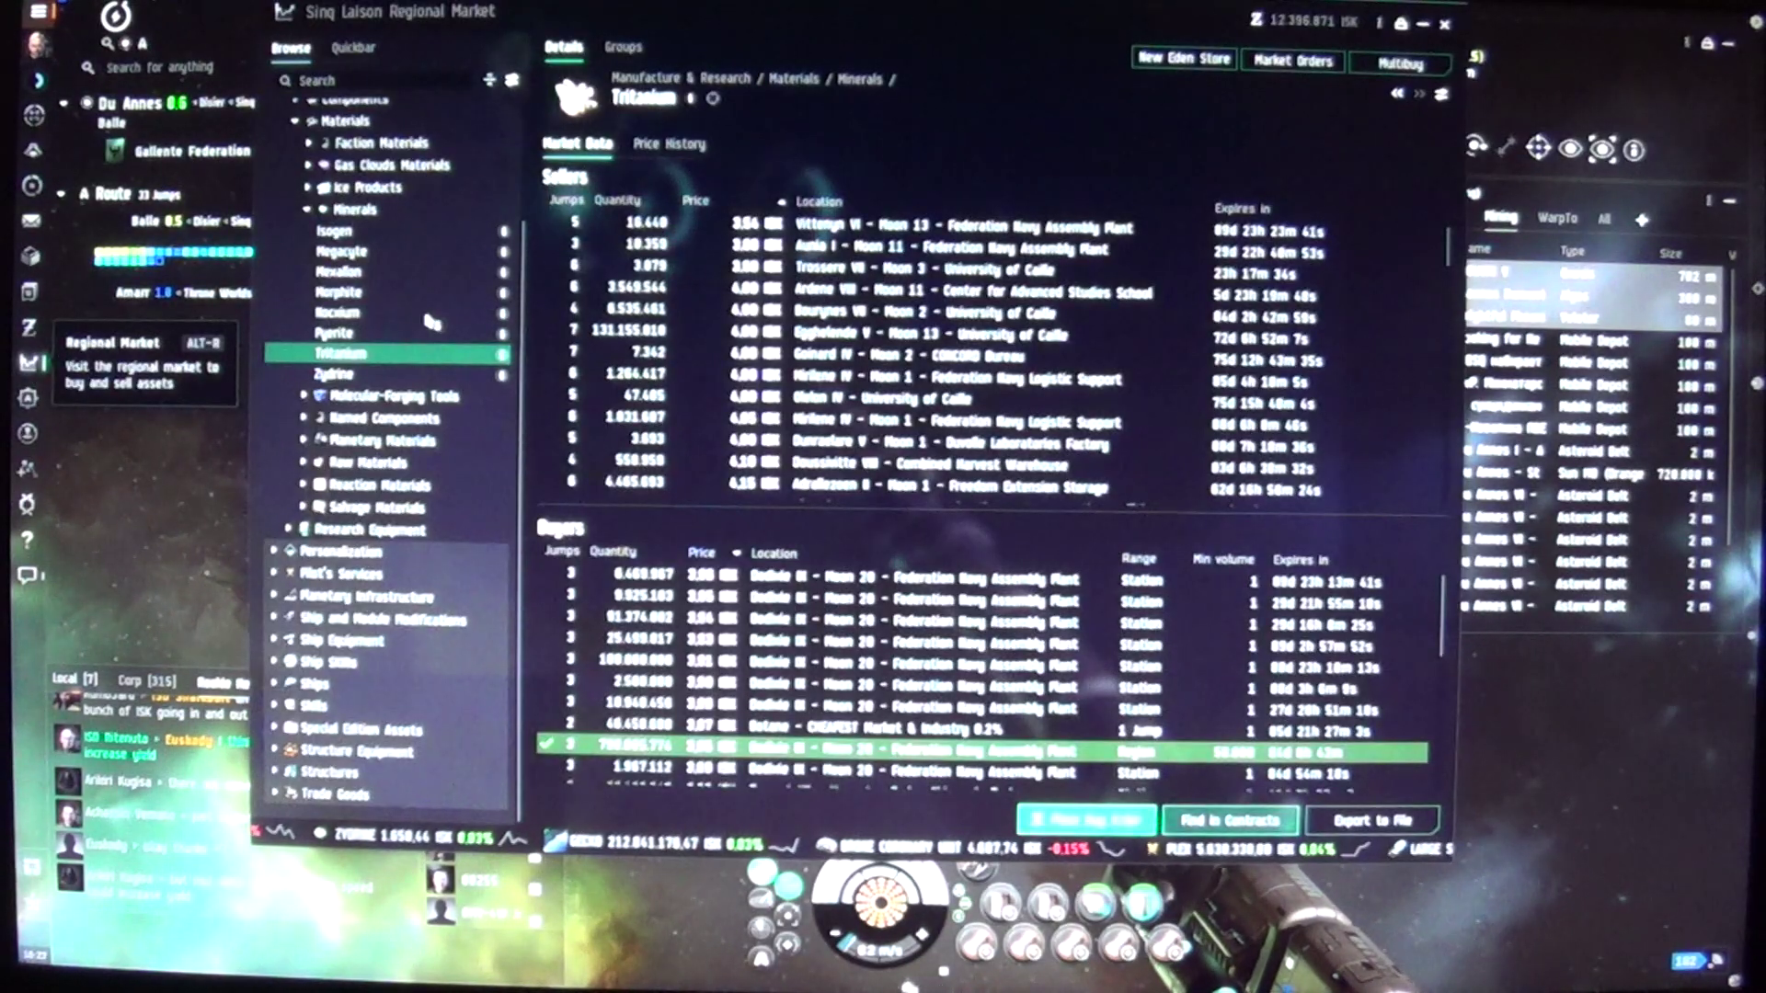
pyautogui.click(779, 247)
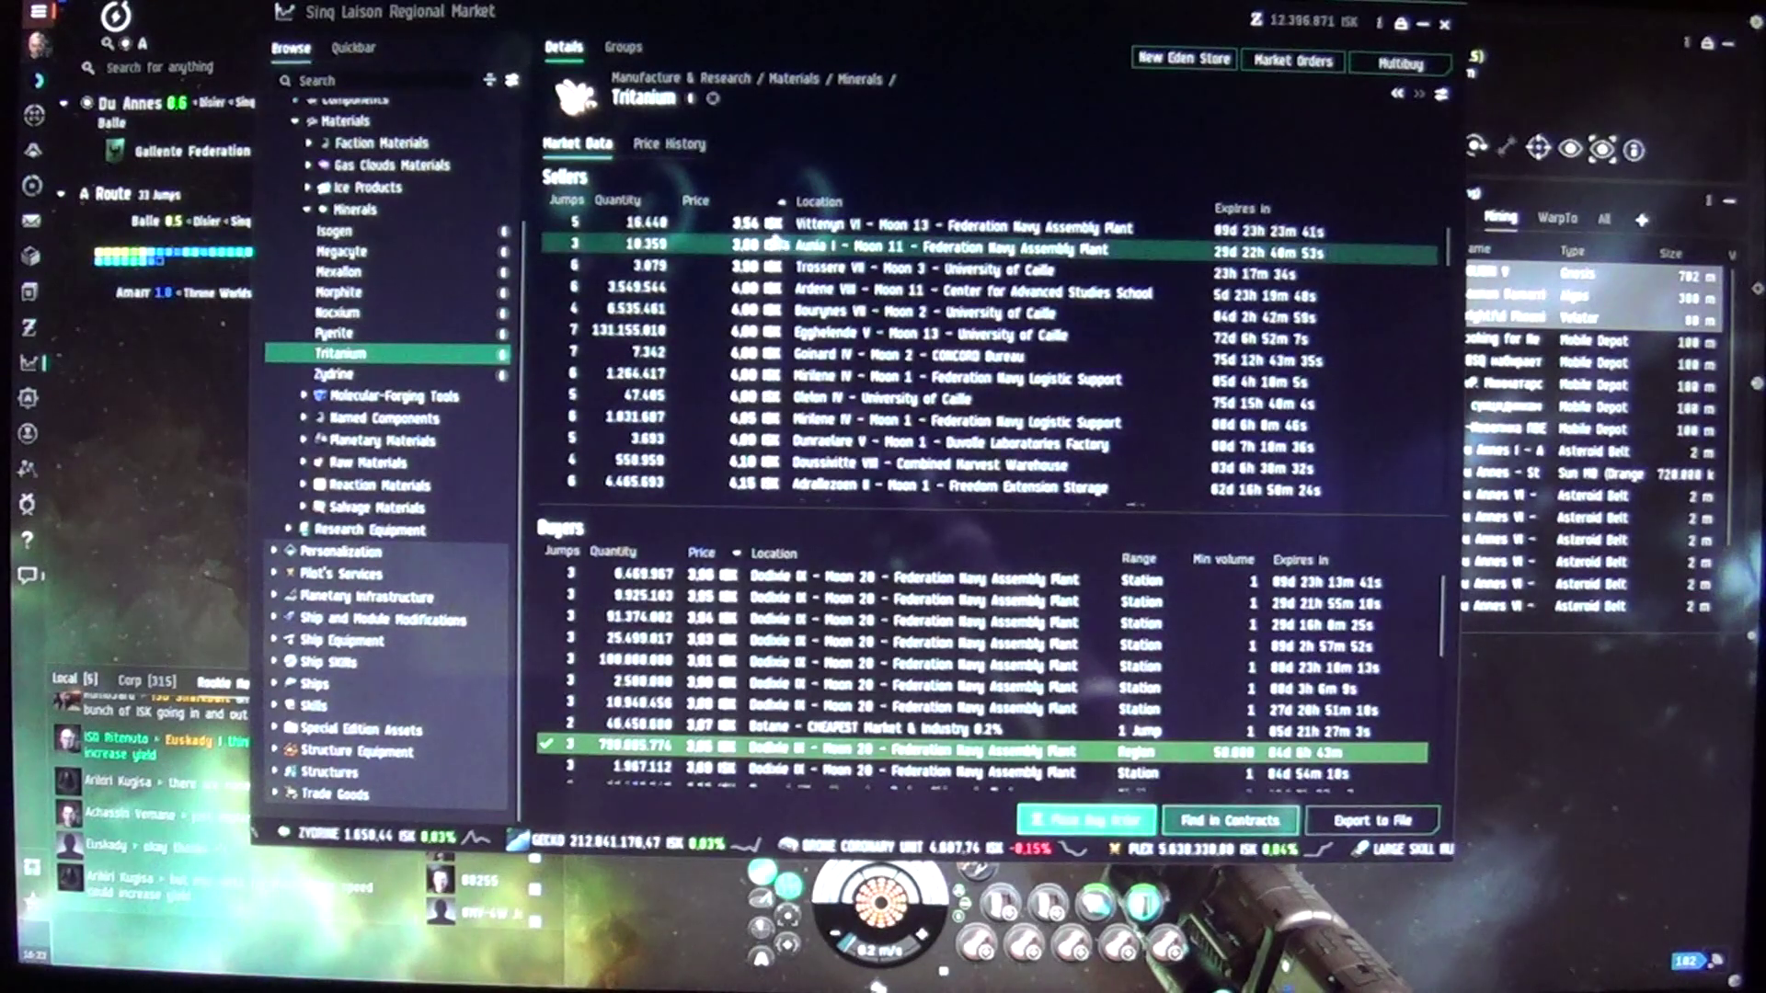
pyautogui.click(842, 226)
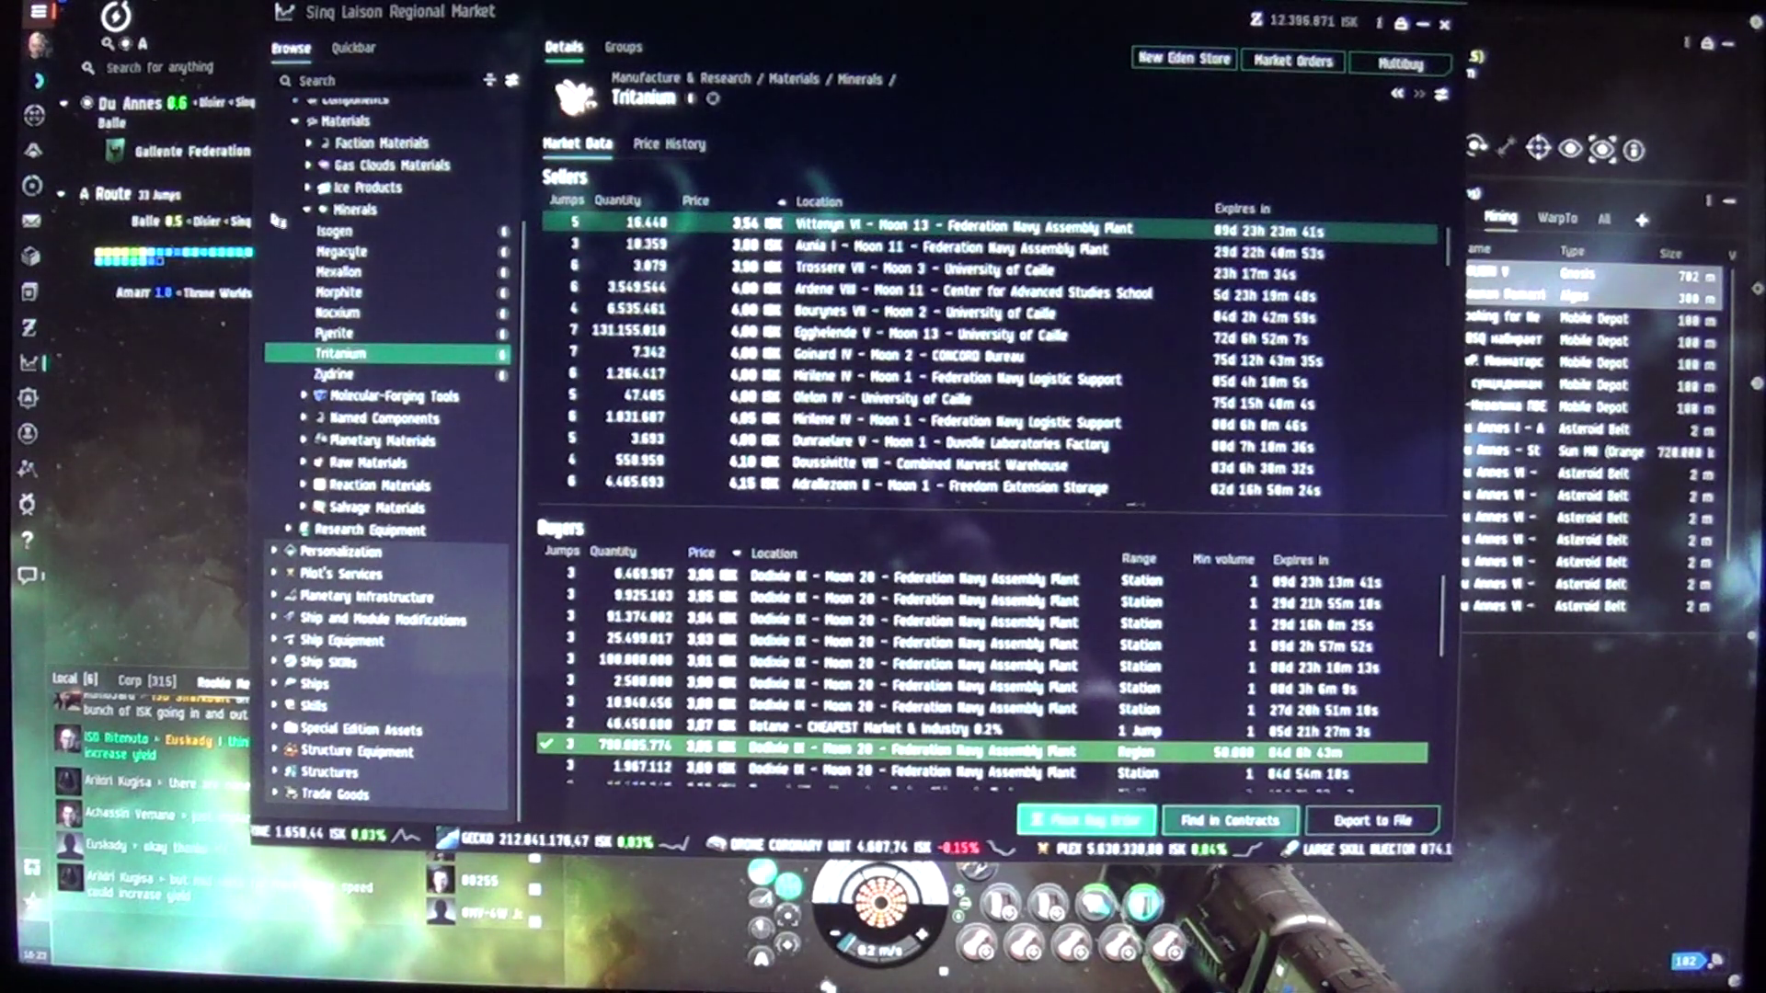
# Step: Compare Isogen and Megacyte prices, then select Mexallon's cheapest Balle VII sell order
pyautogui.click(338, 230)
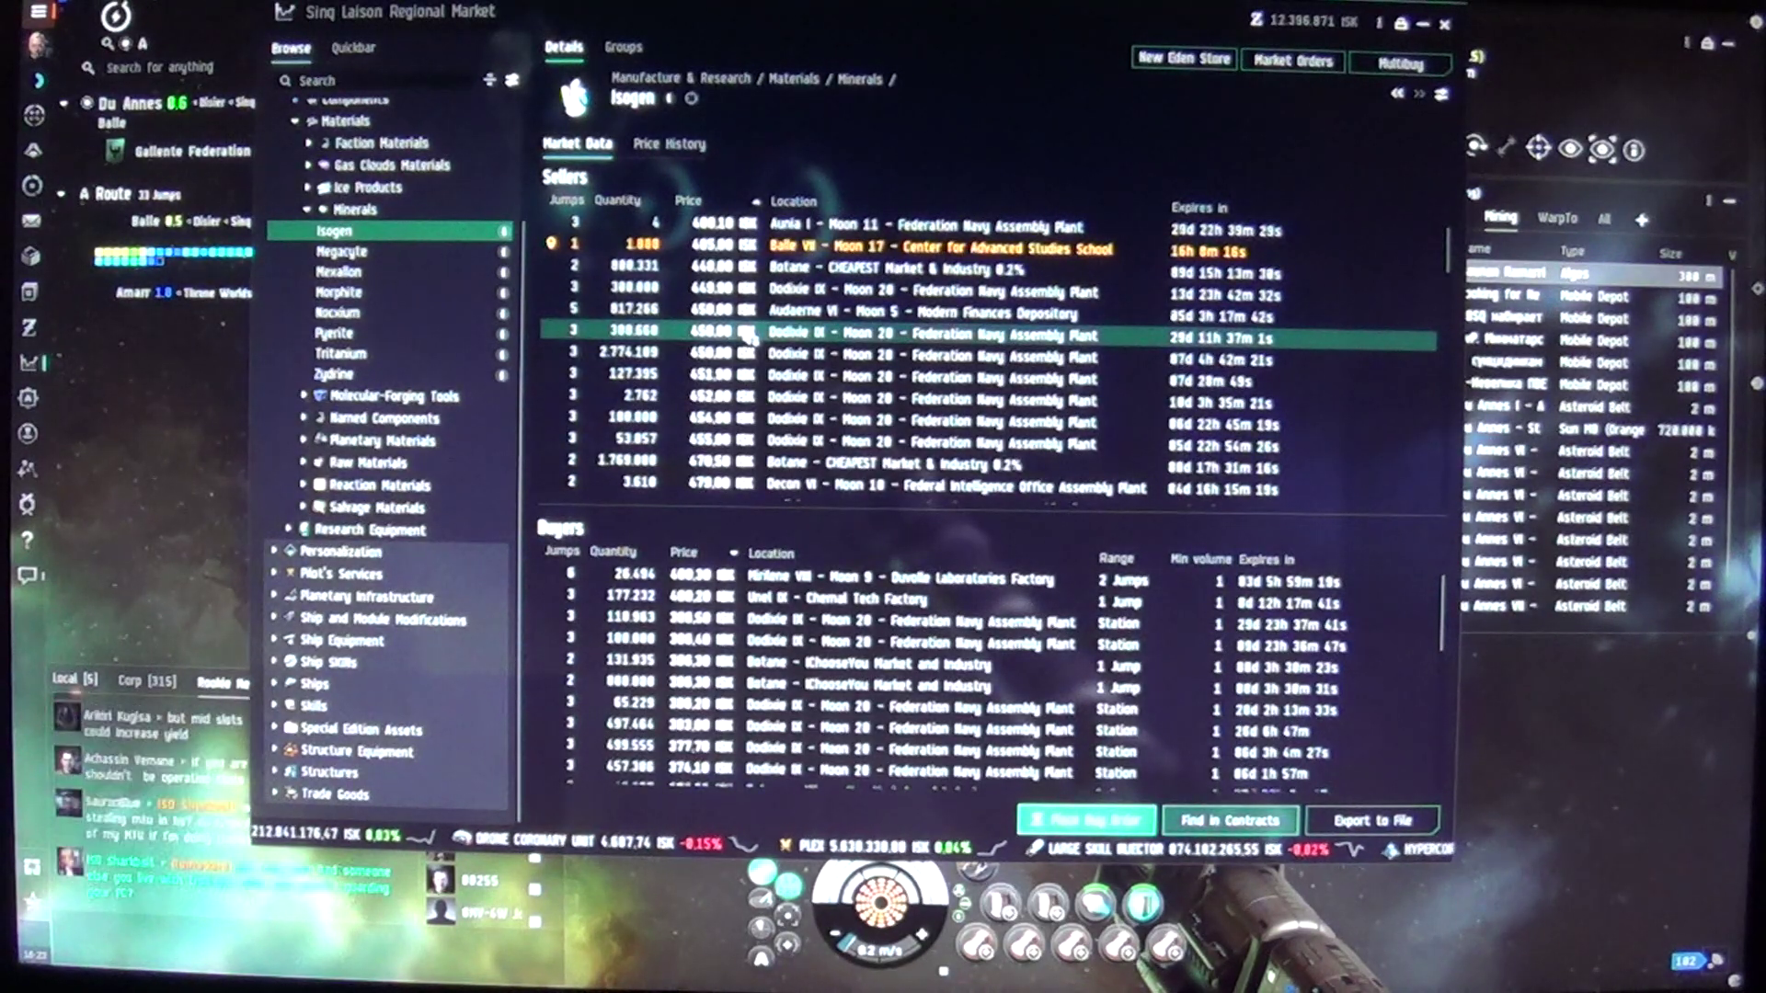
pyautogui.click(346, 252)
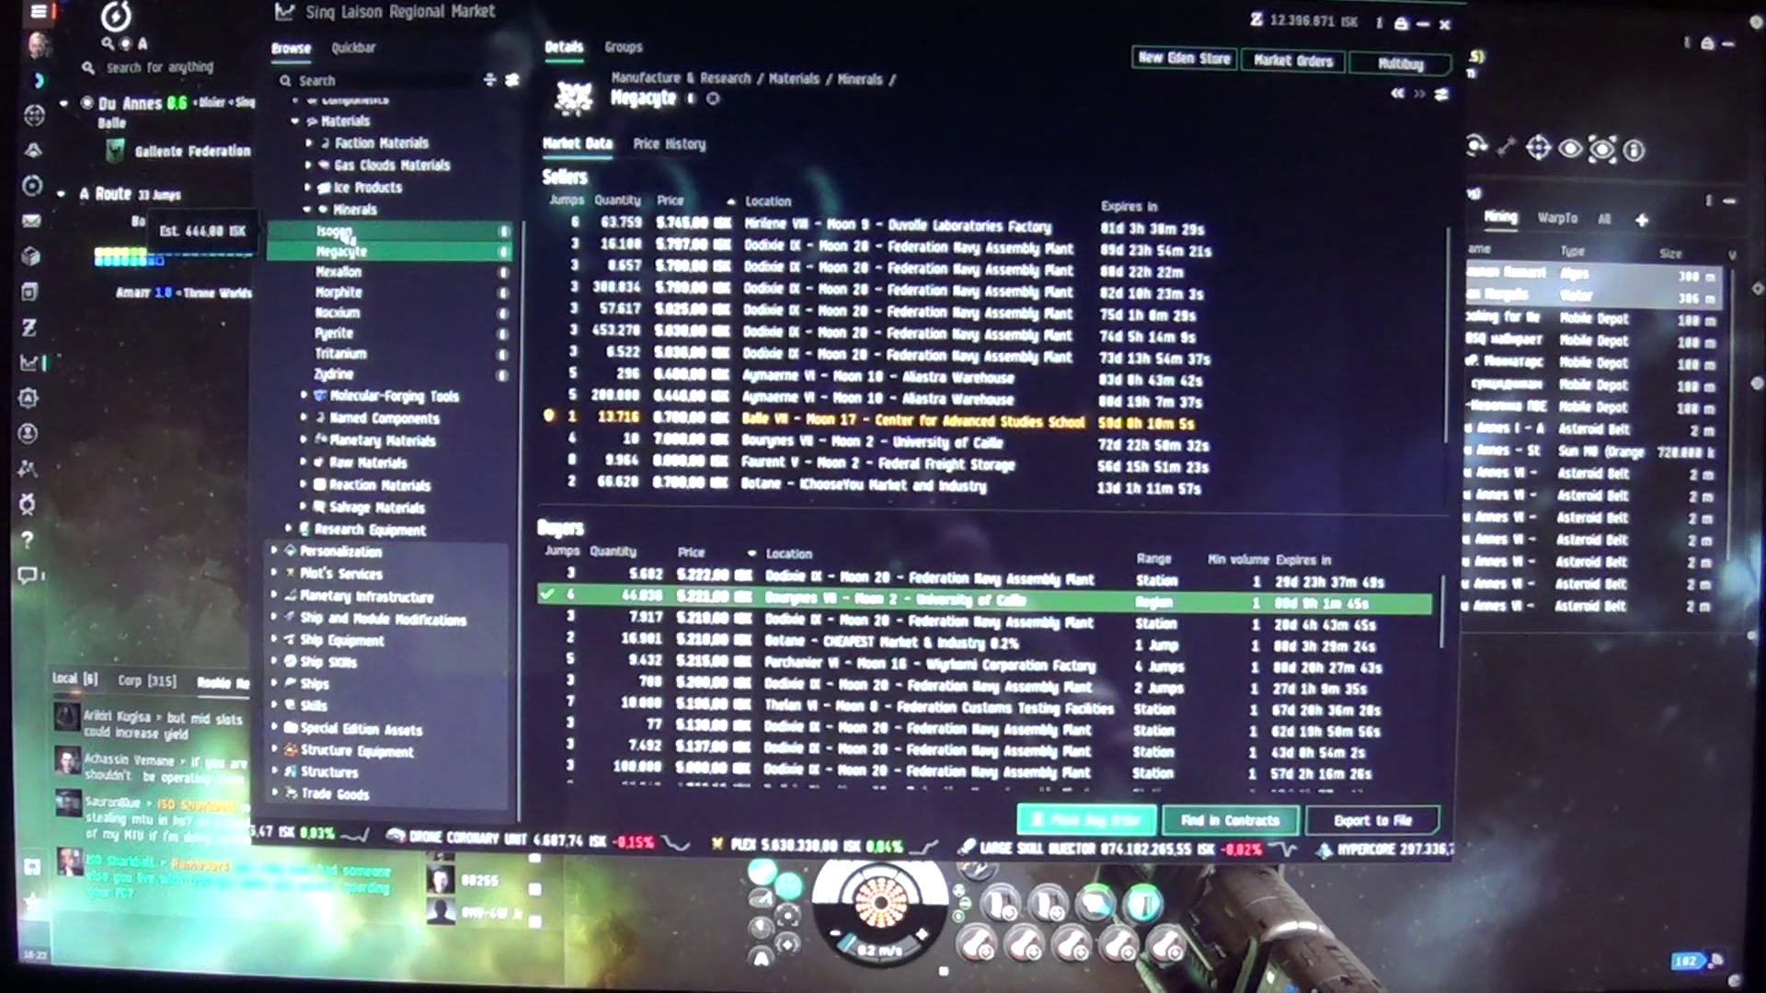
pyautogui.click(348, 233)
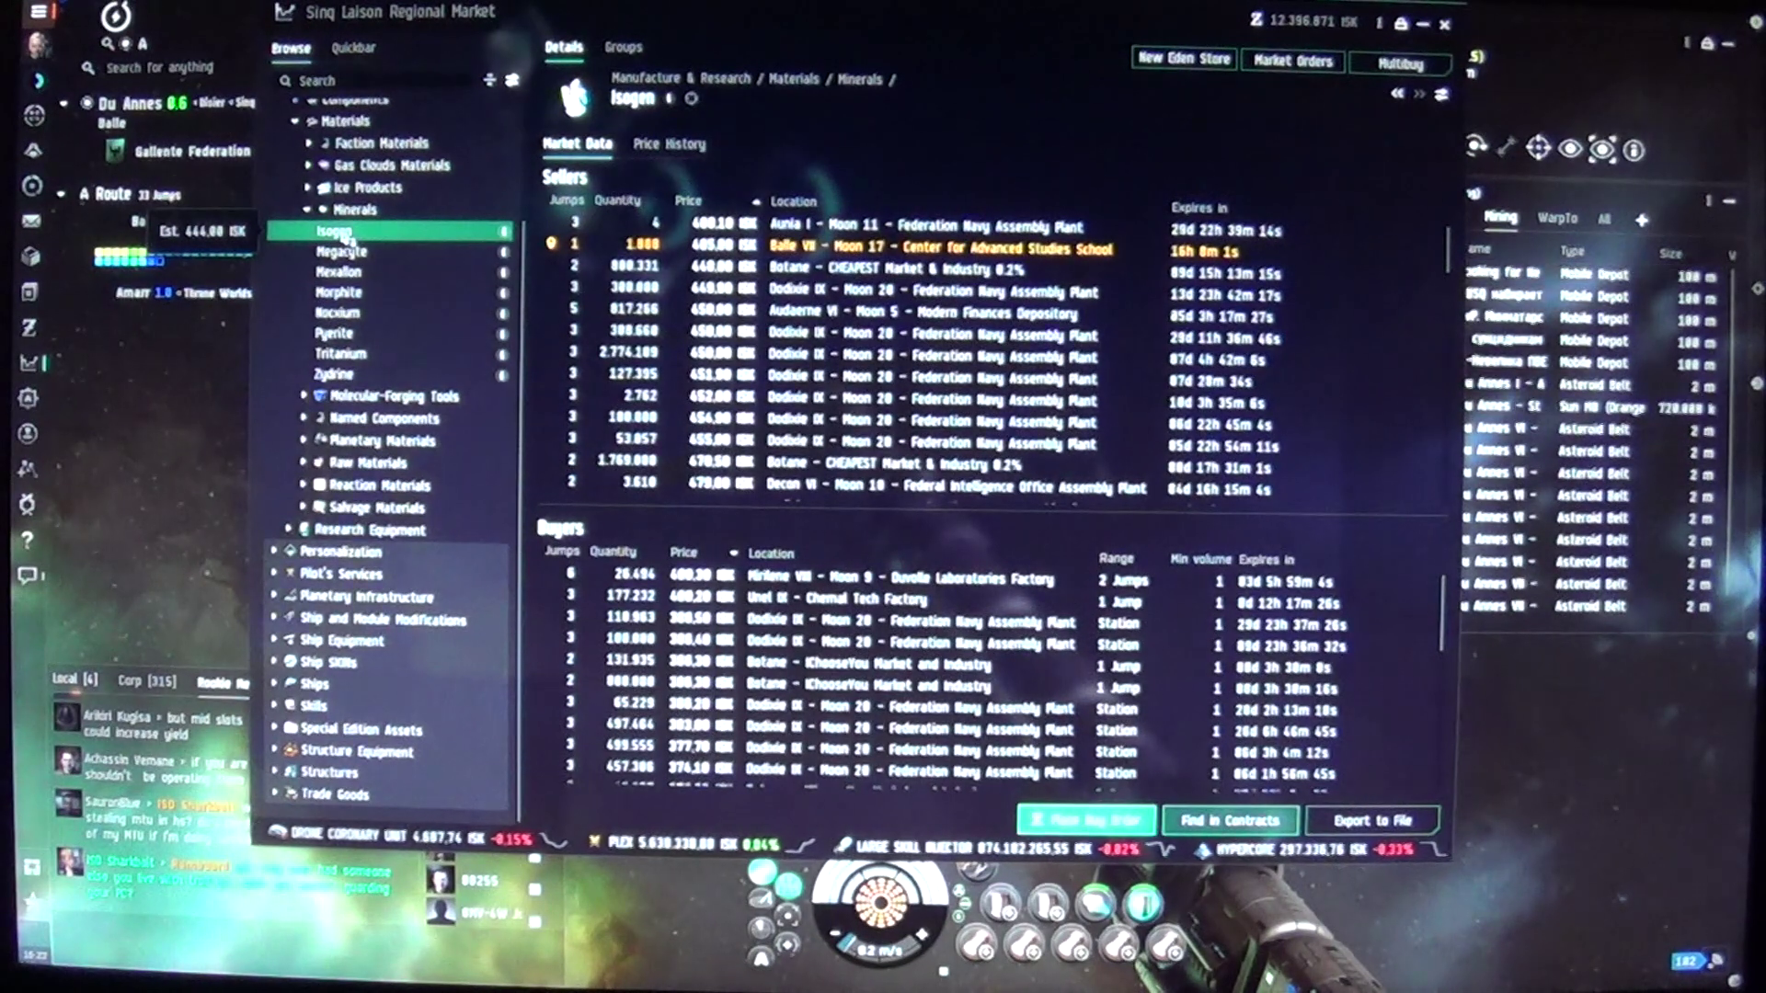
pyautogui.click(352, 252)
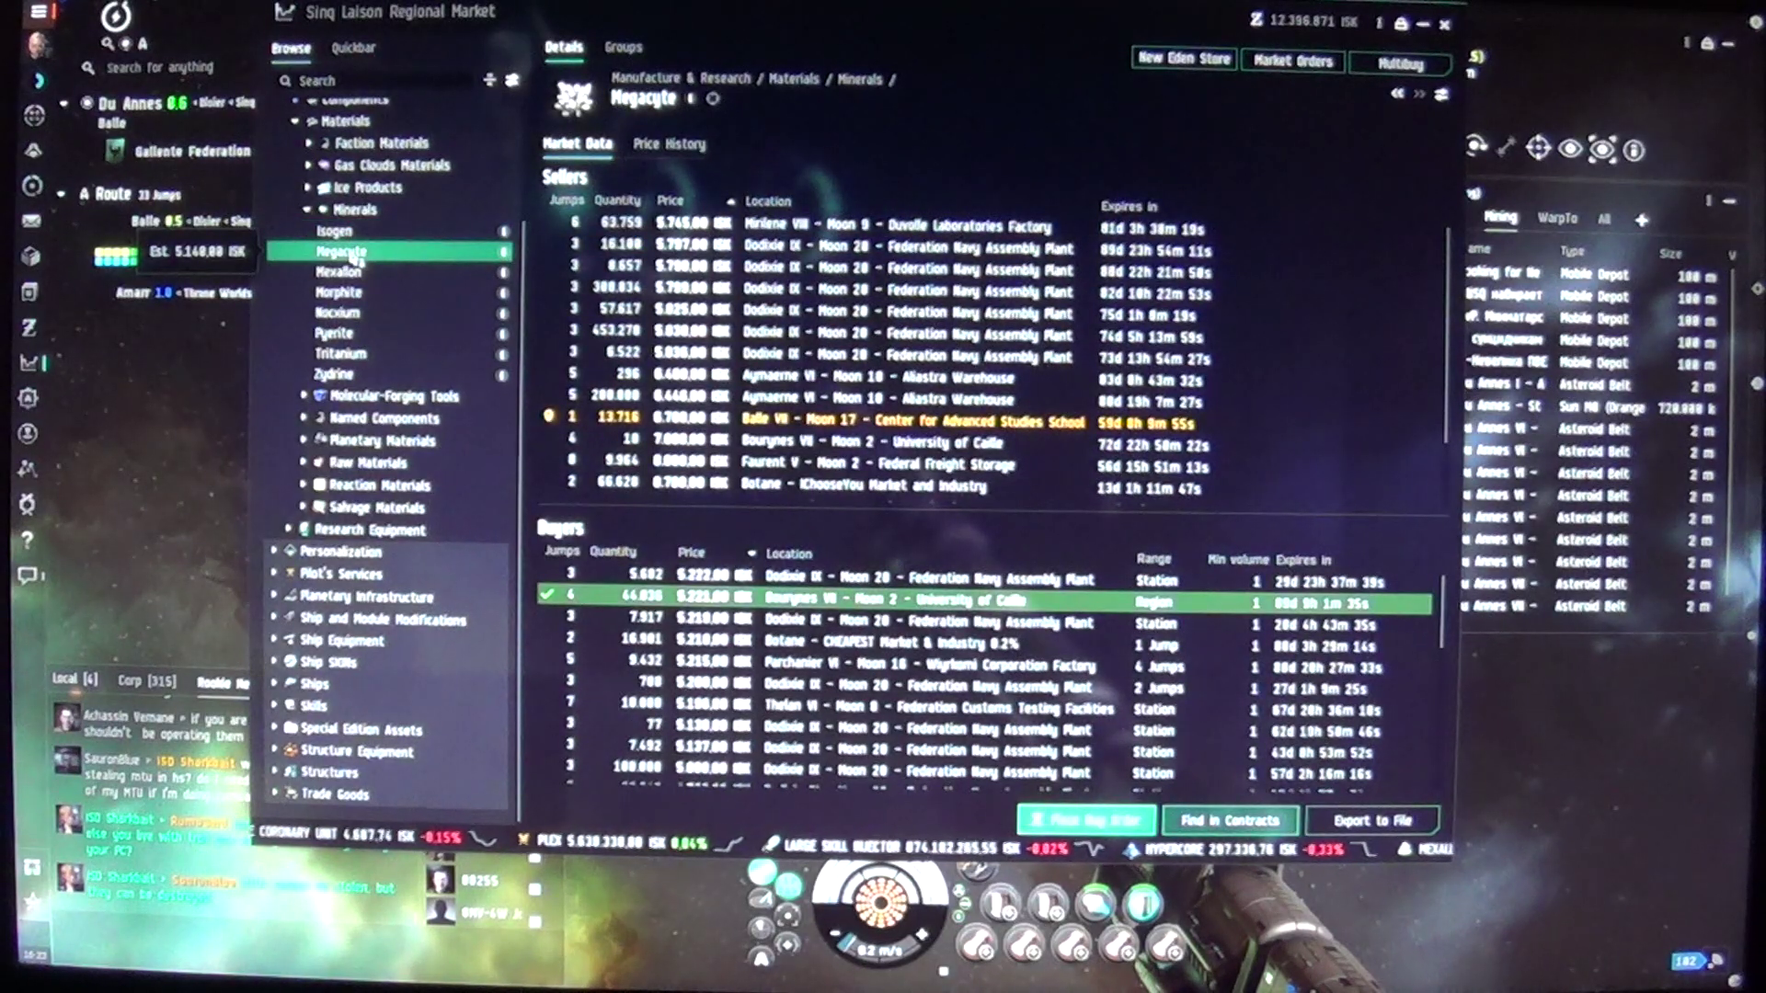
pyautogui.click(362, 273)
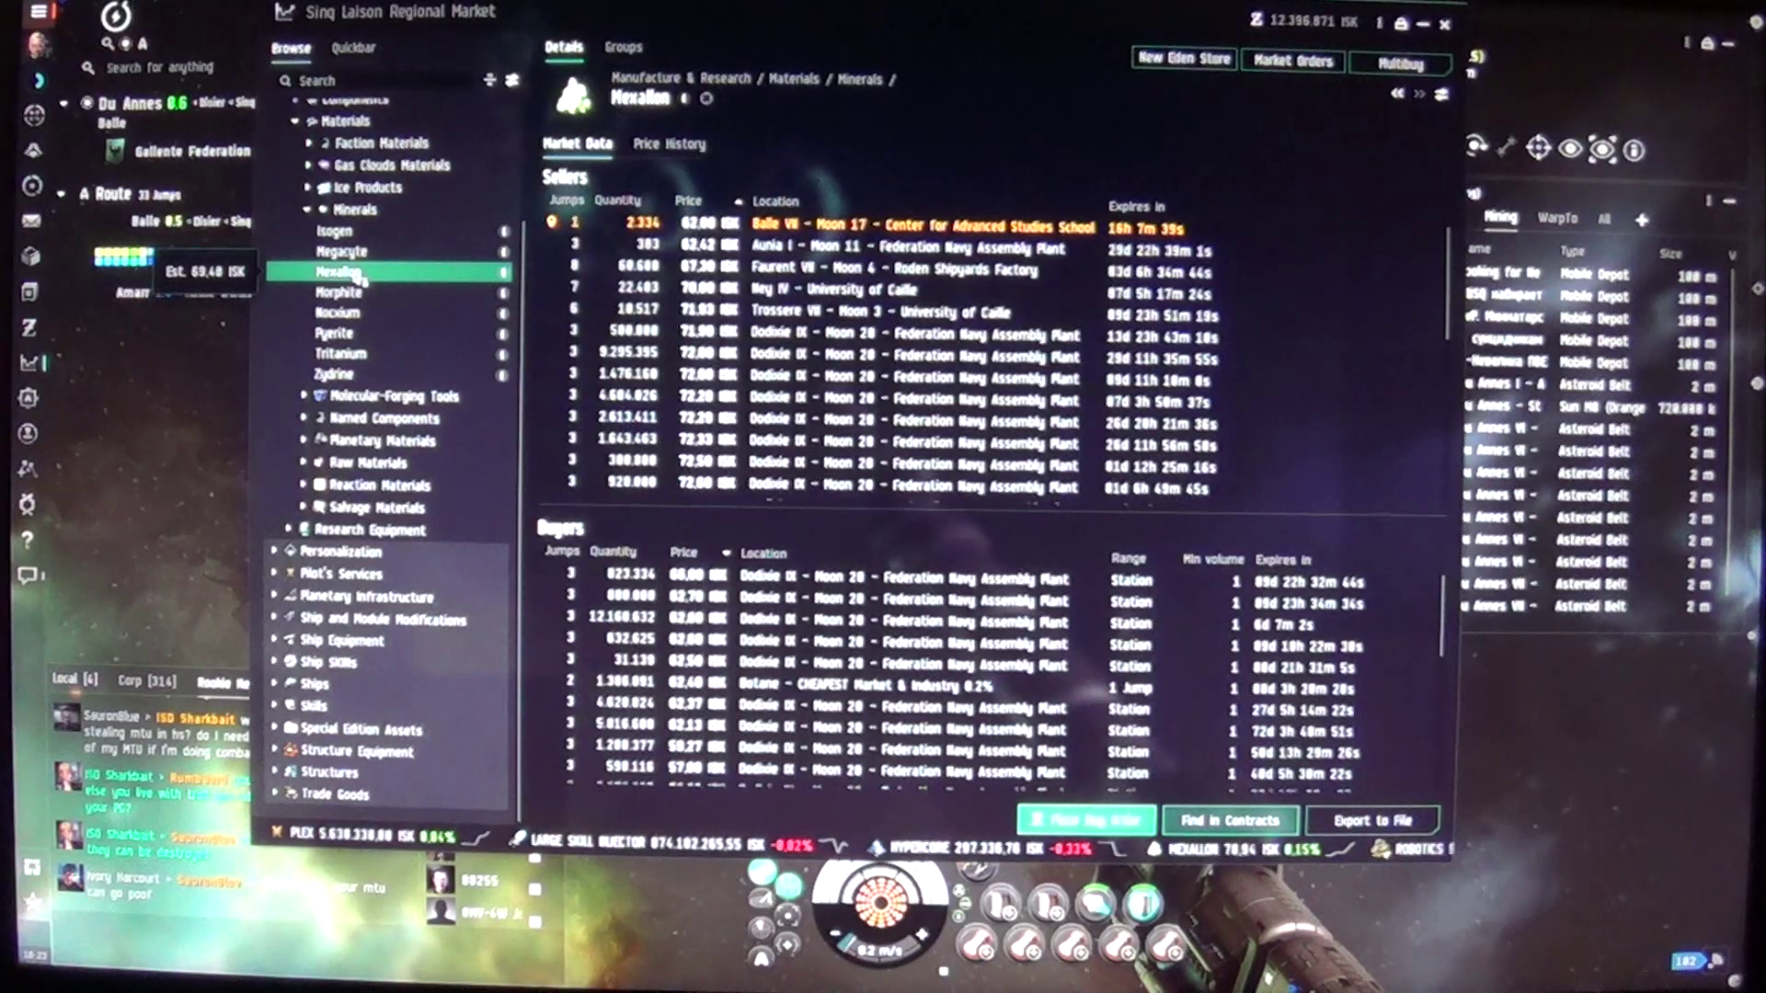
pyautogui.click(802, 229)
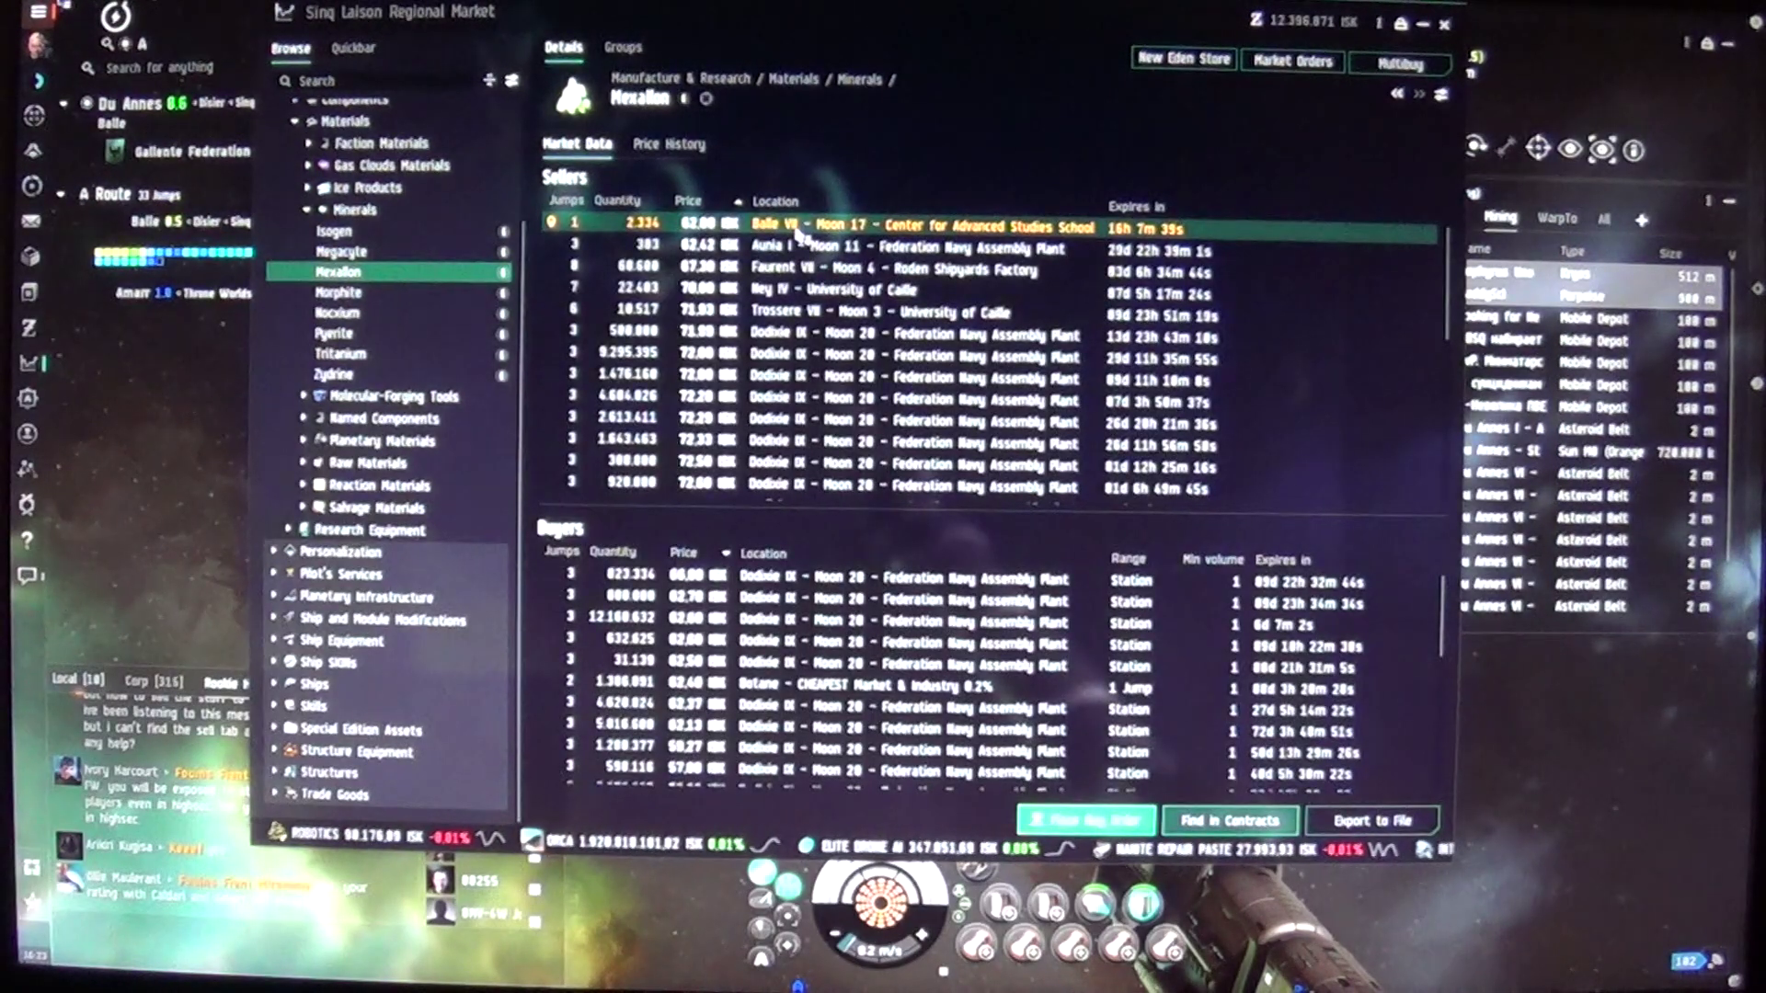
# Step: Buy all 2,334 Mexallon at 62 ISK from the Balle VII seller, totalling 144,708 ISK
pyautogui.rightClick(686, 226)
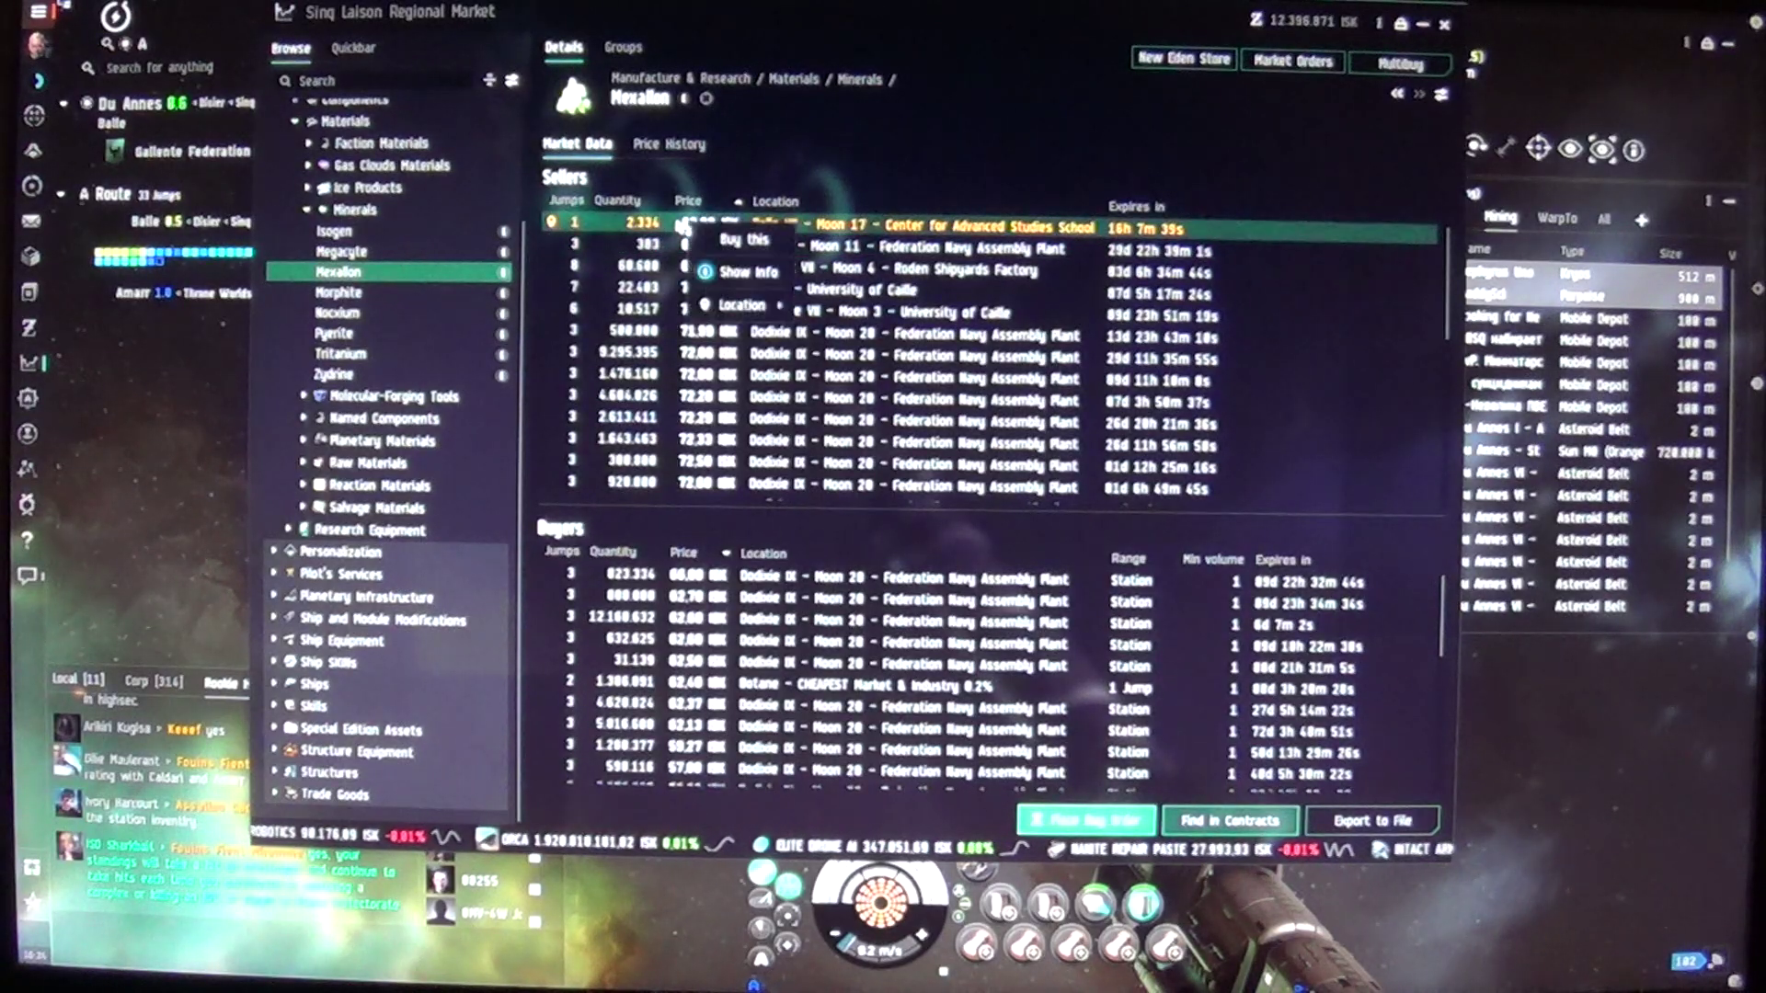
pyautogui.click(737, 243)
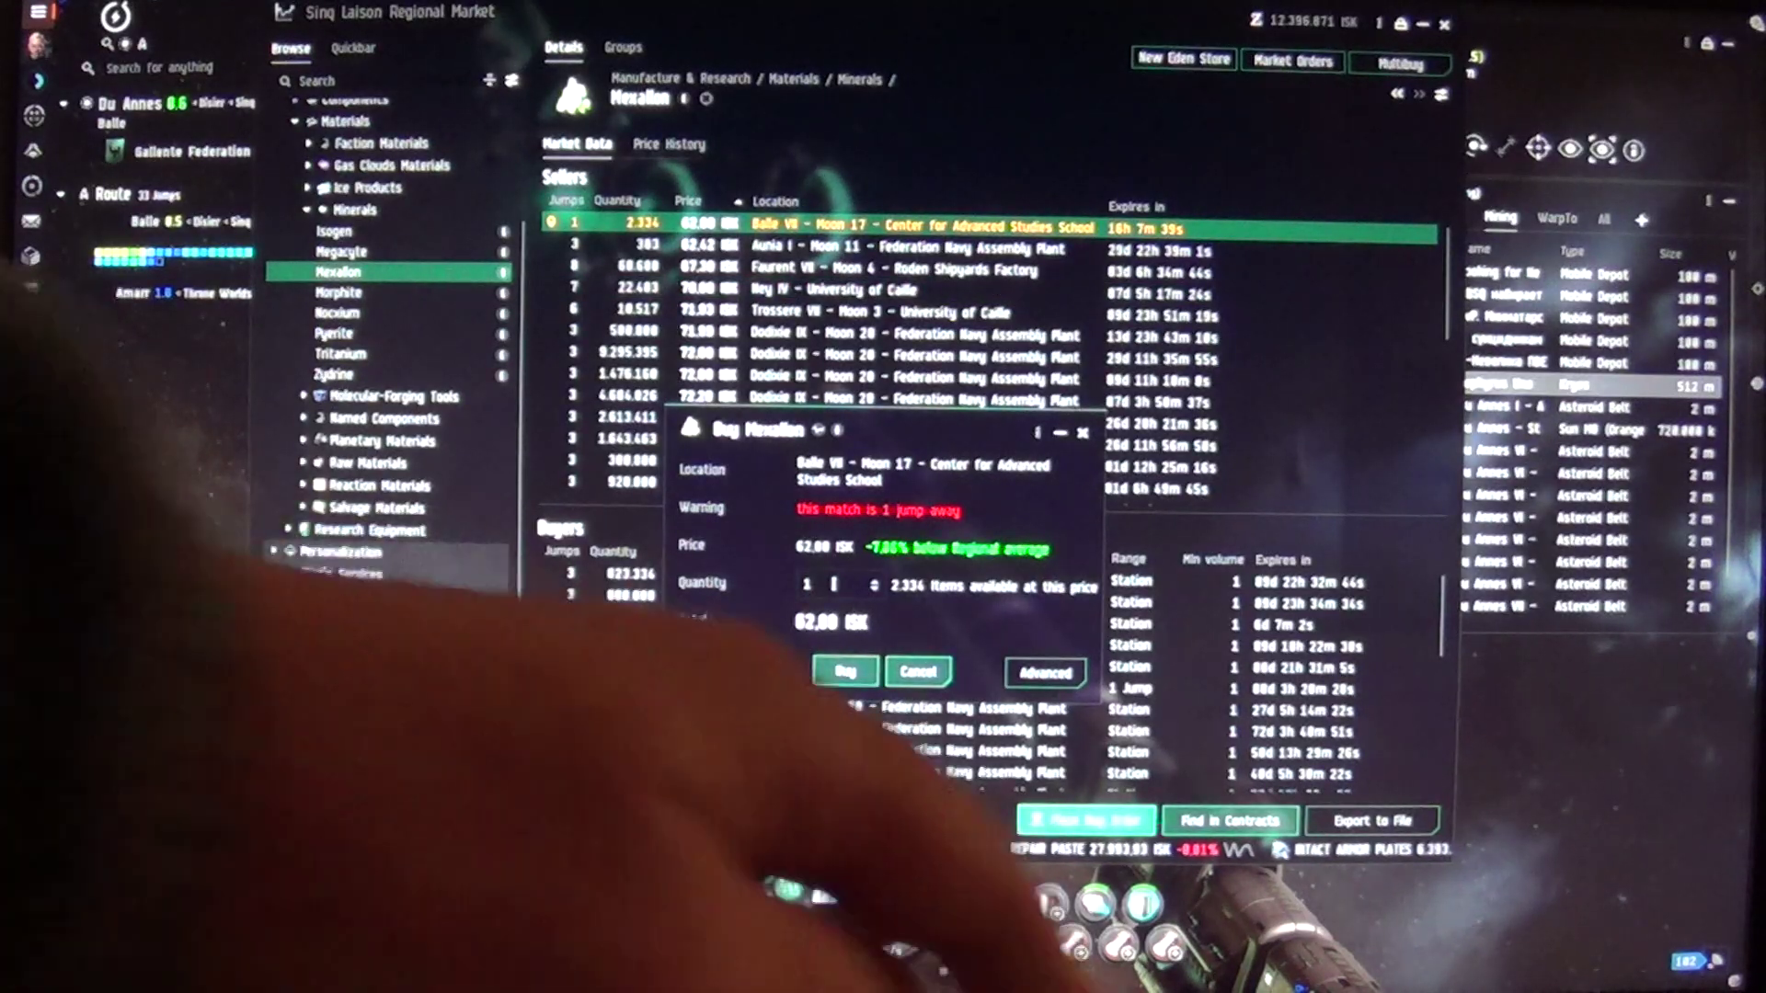
pyautogui.press('BackSpace')
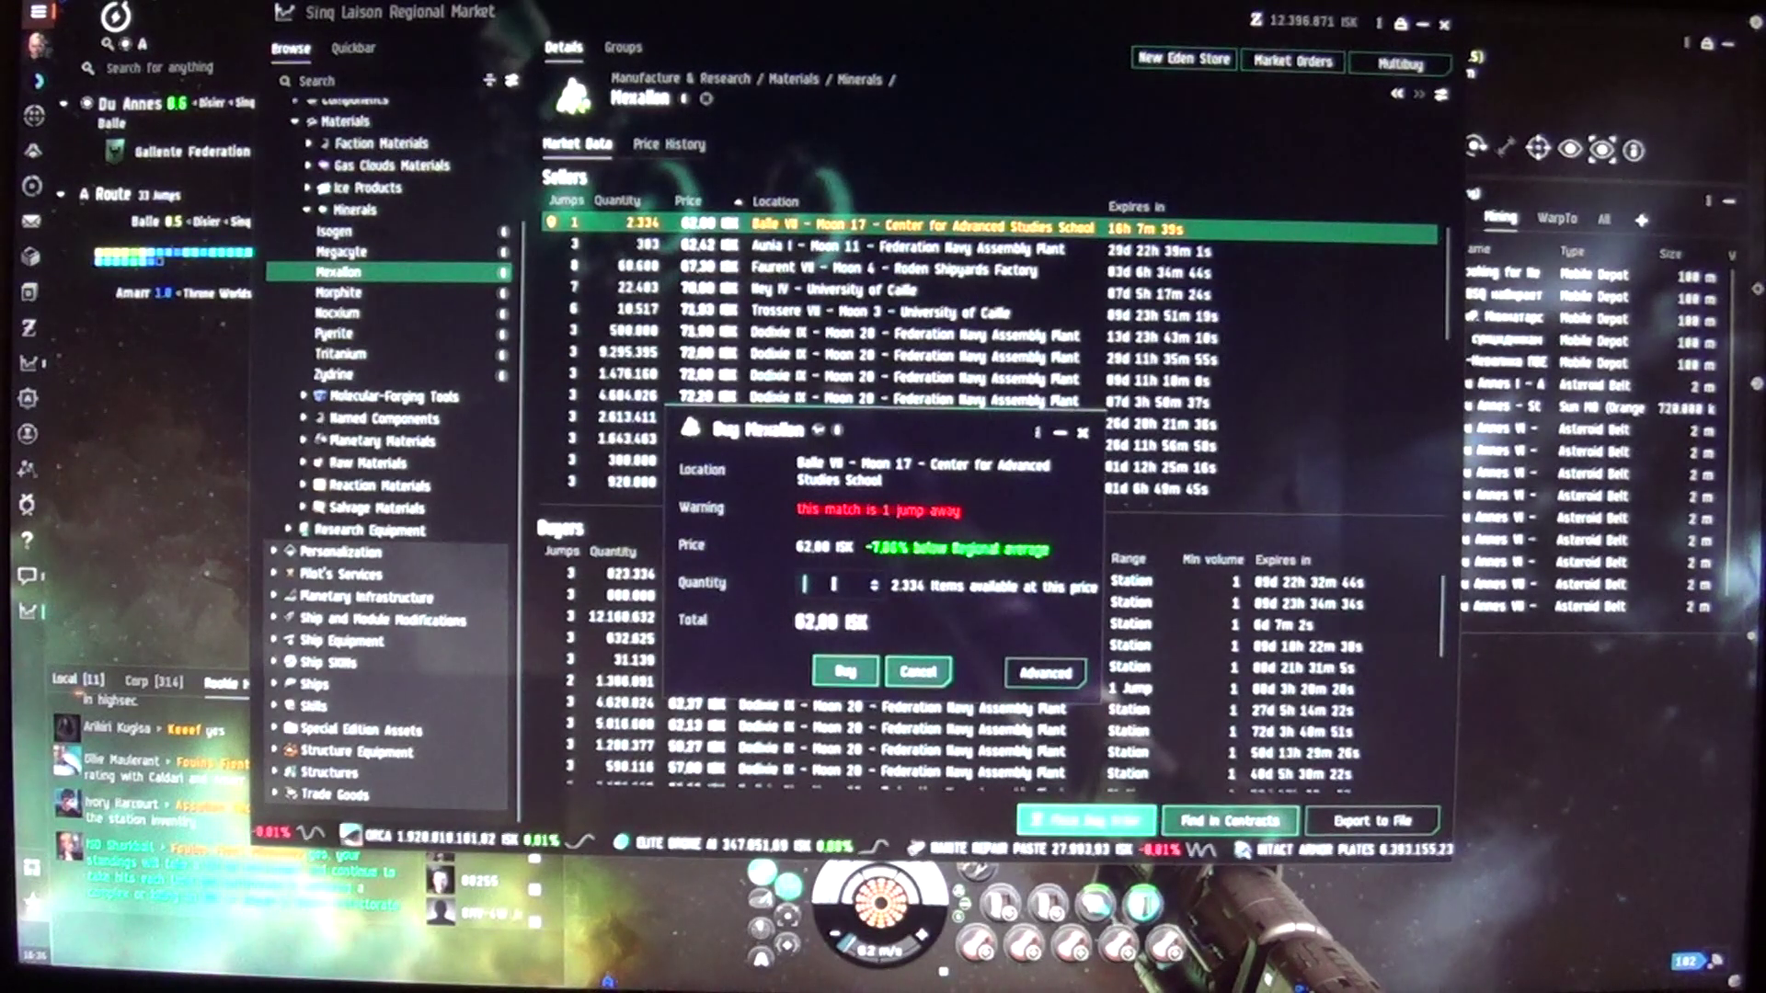
pyautogui.write('2.33')
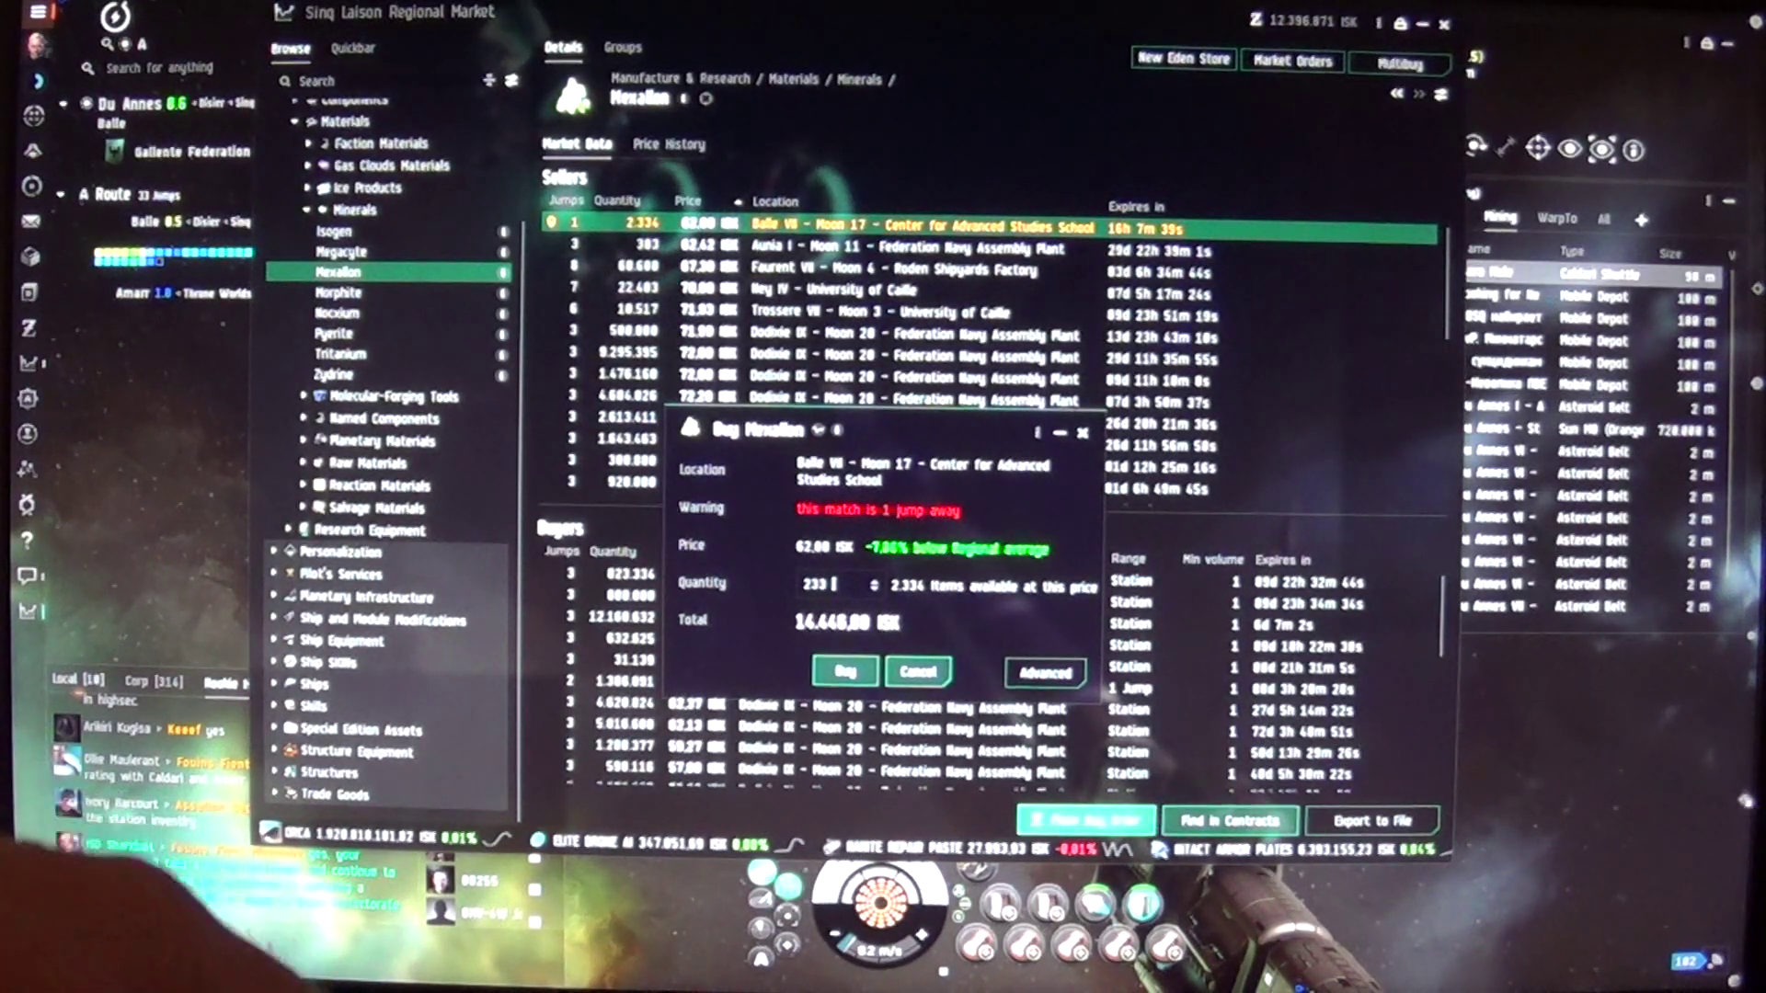
pyautogui.write('4')
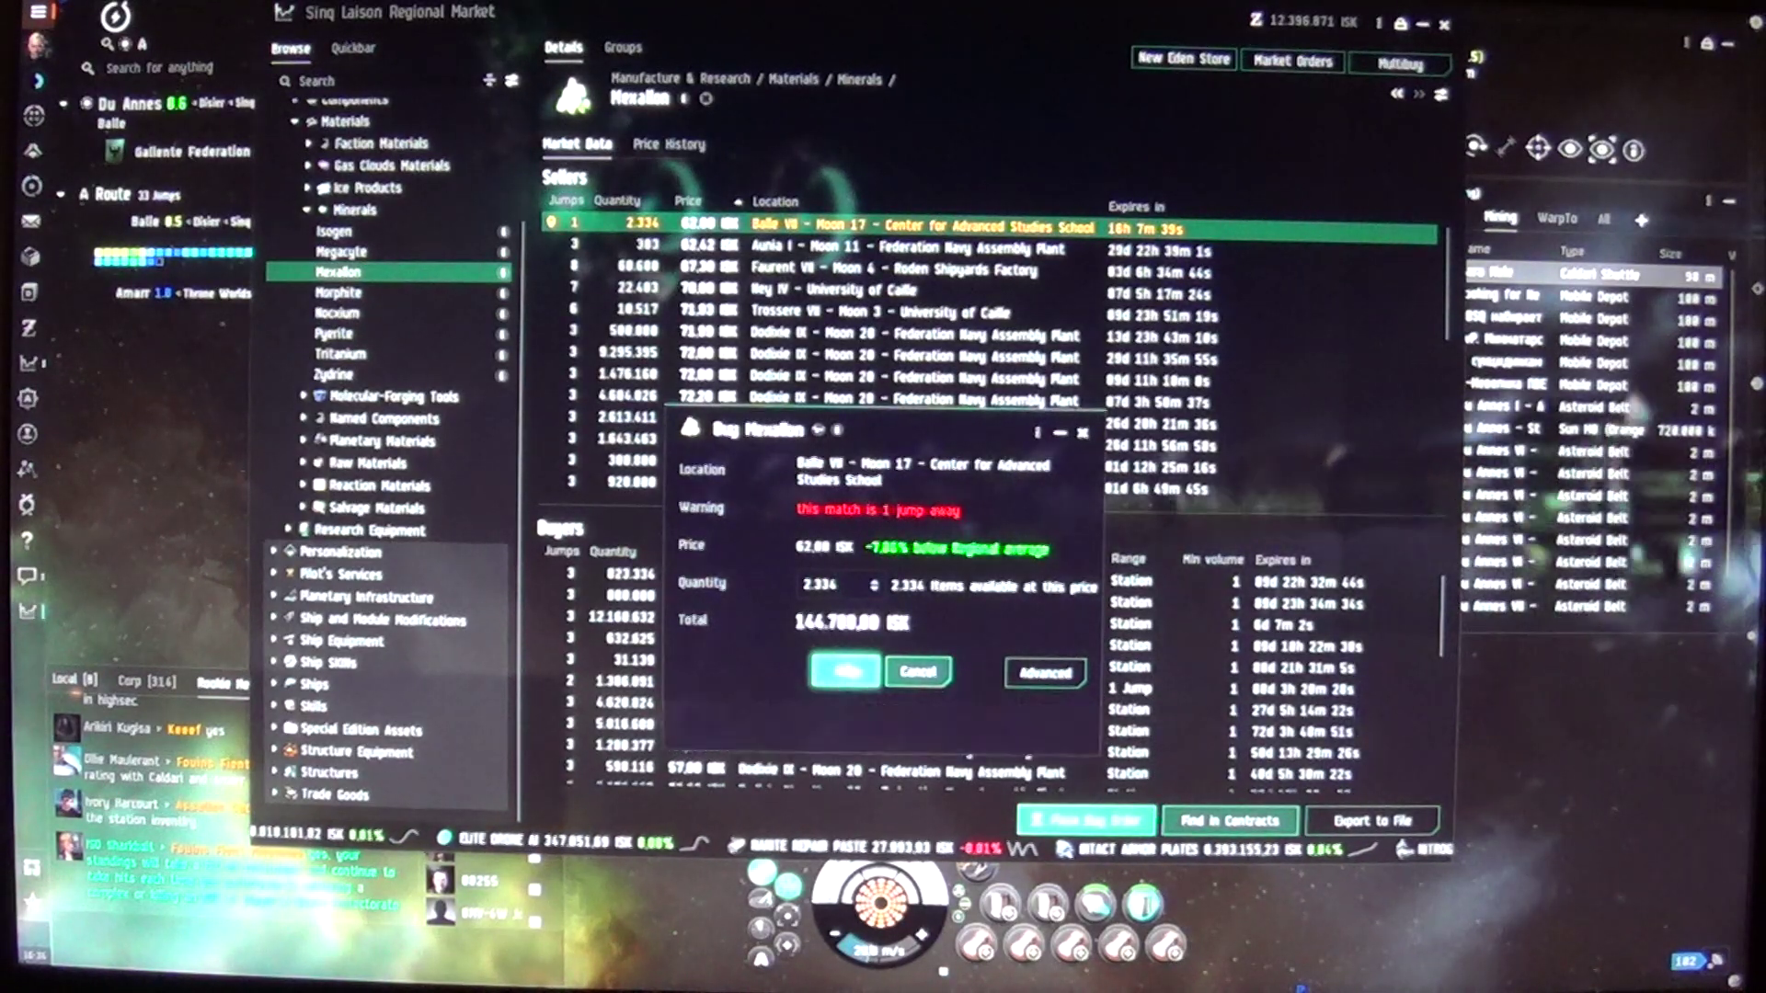
pyautogui.click(844, 672)
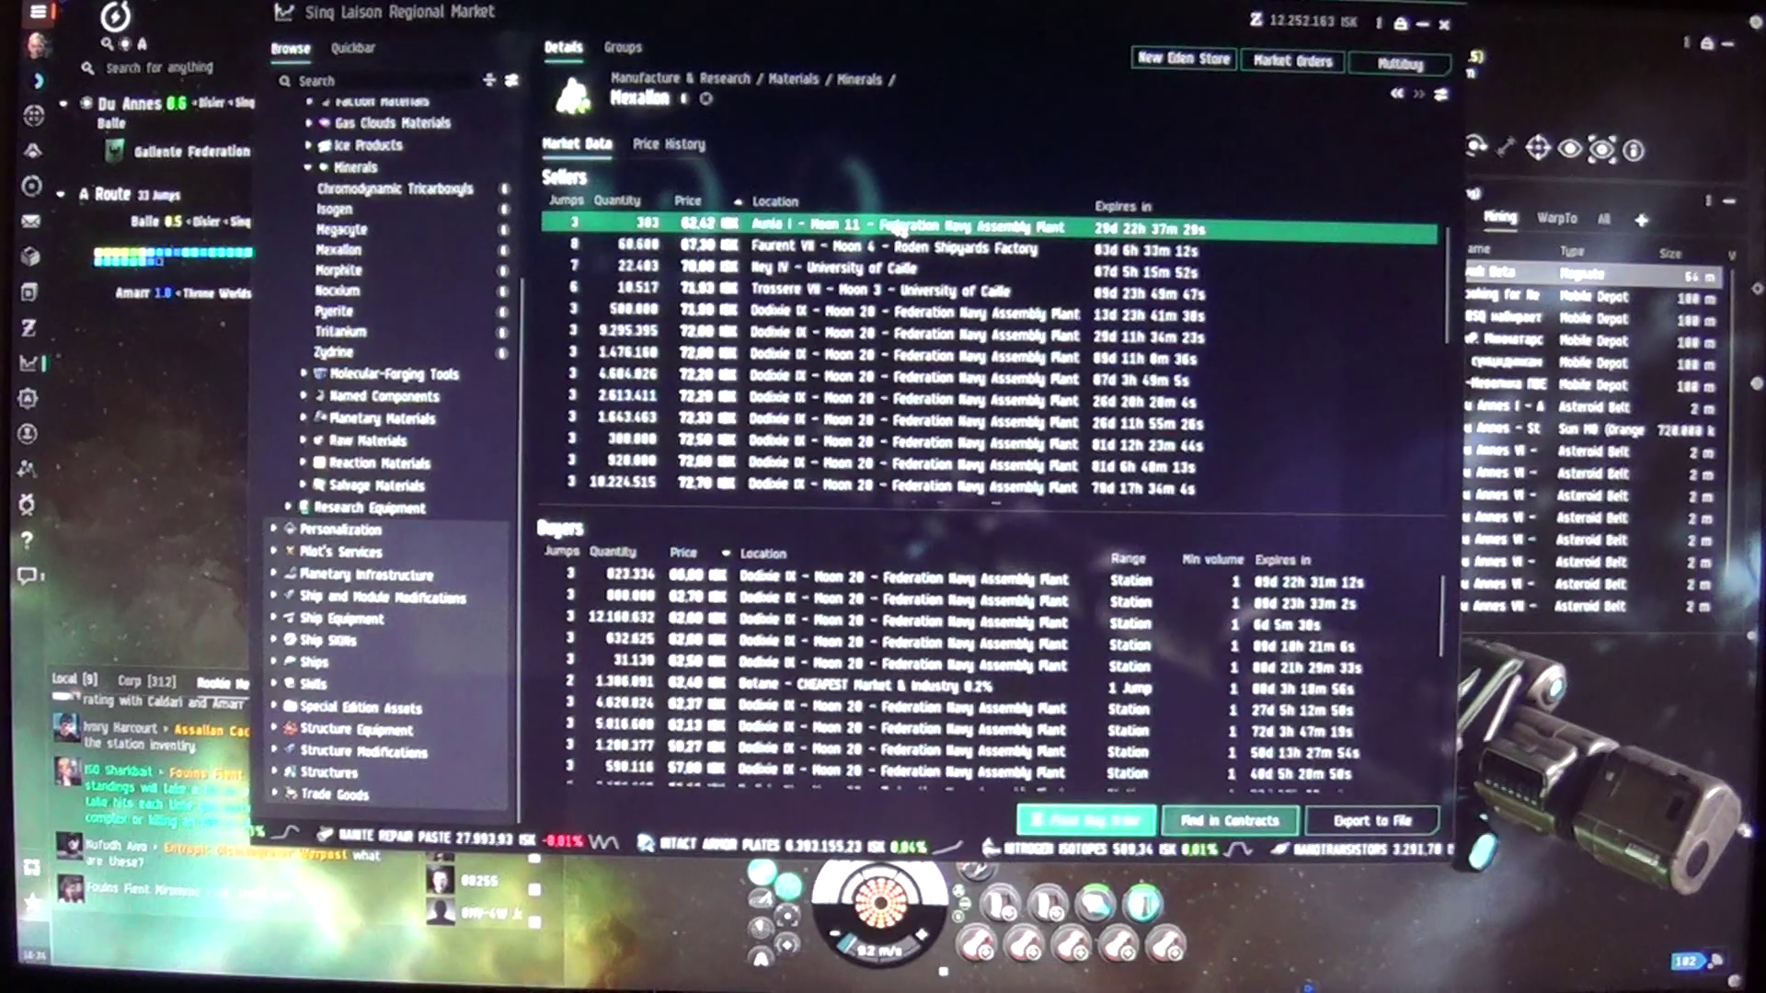
# Step: Buy 383 Mexallon from the Aunia I sell order for about 23,587 ISK
pyautogui.rightClick(904, 225)
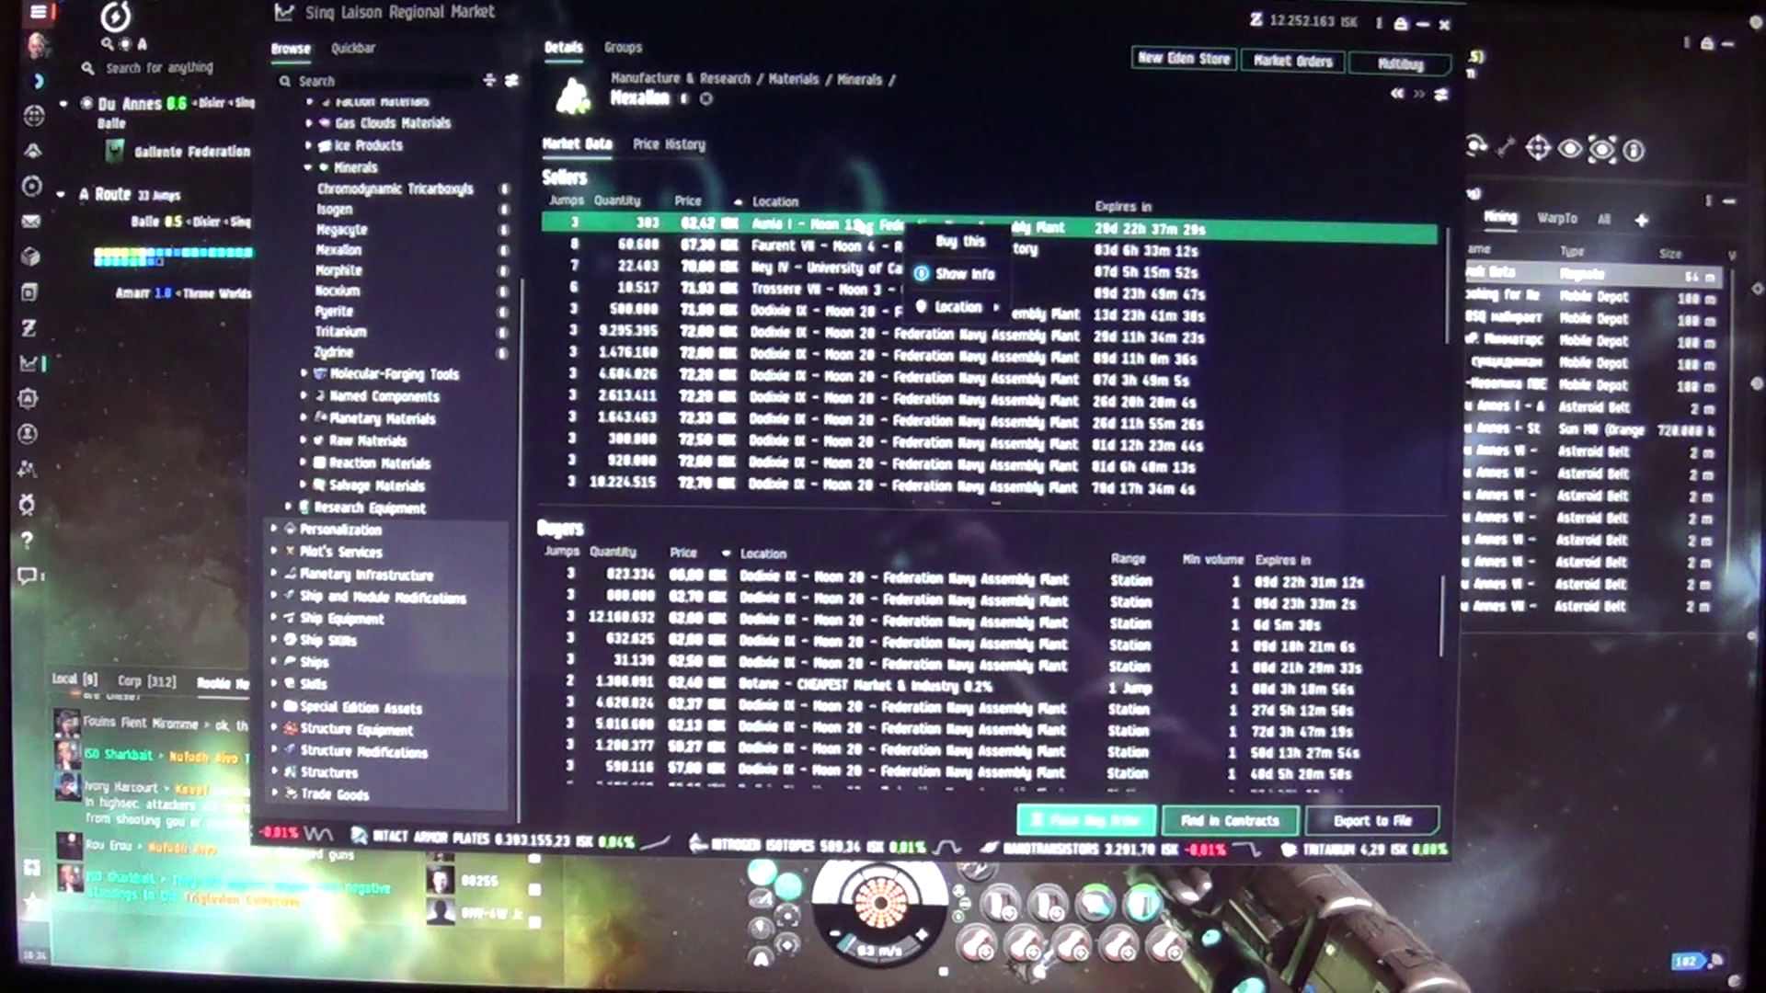
pyautogui.click(958, 243)
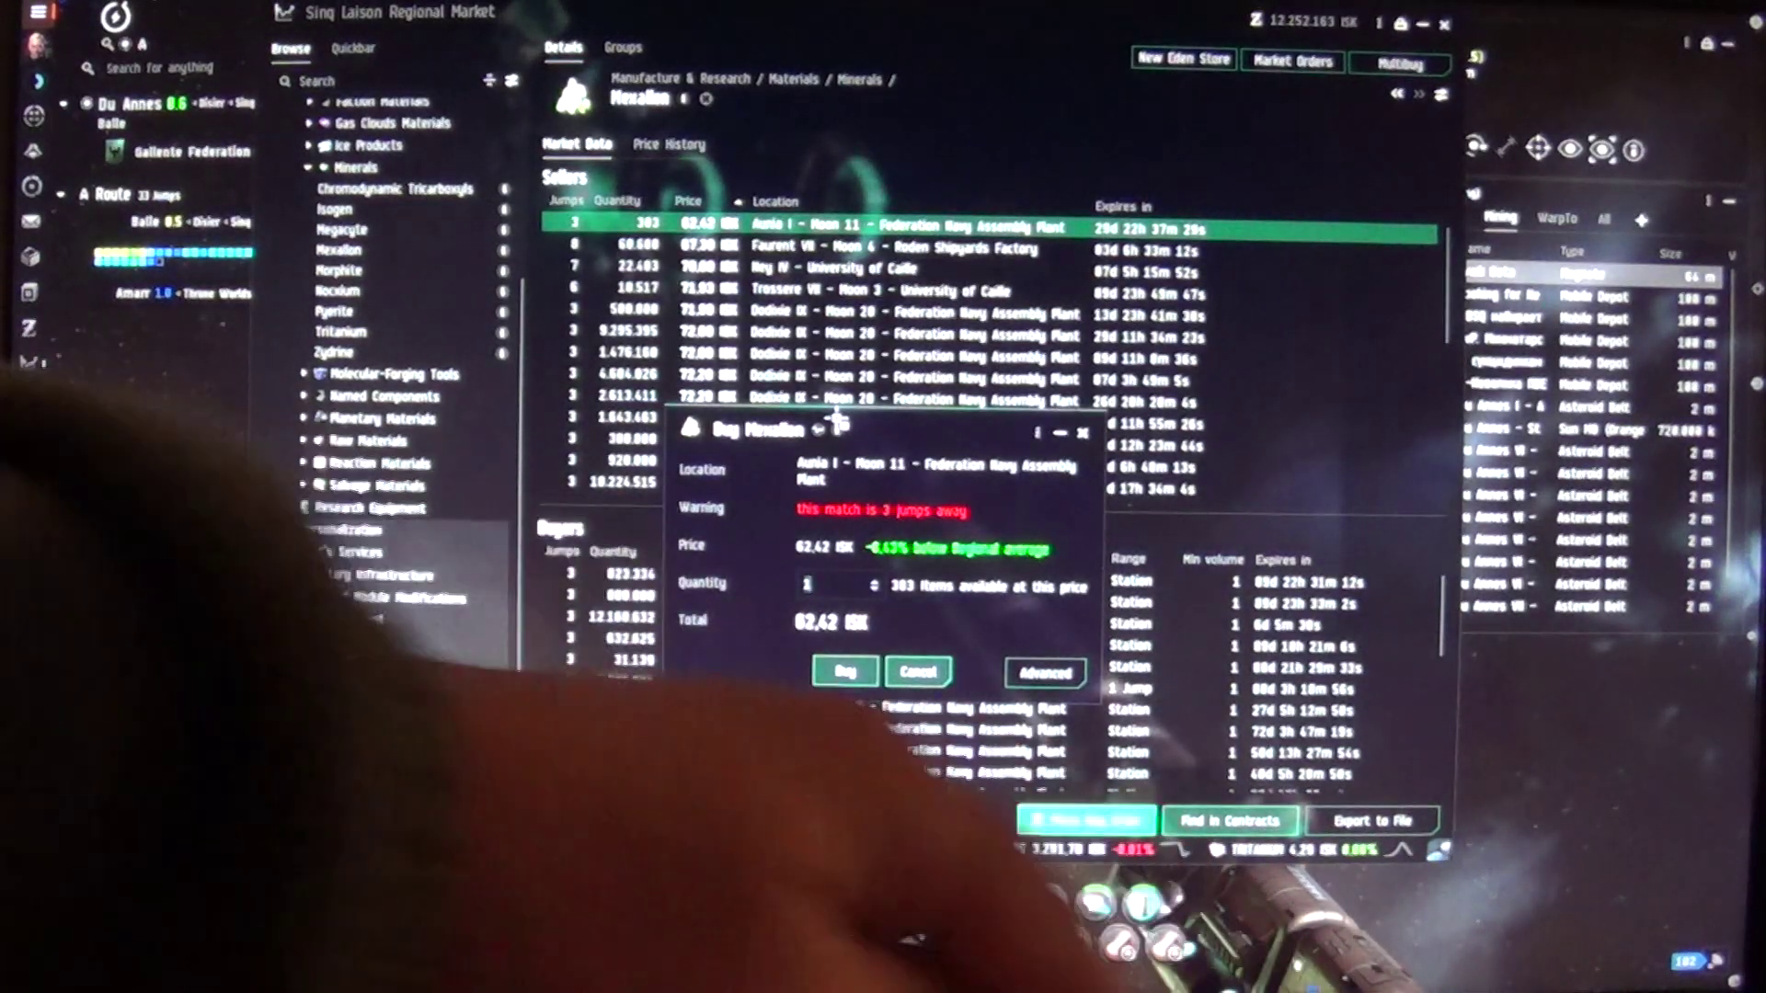
pyautogui.press('BackSpace')
pyautogui.write('38')
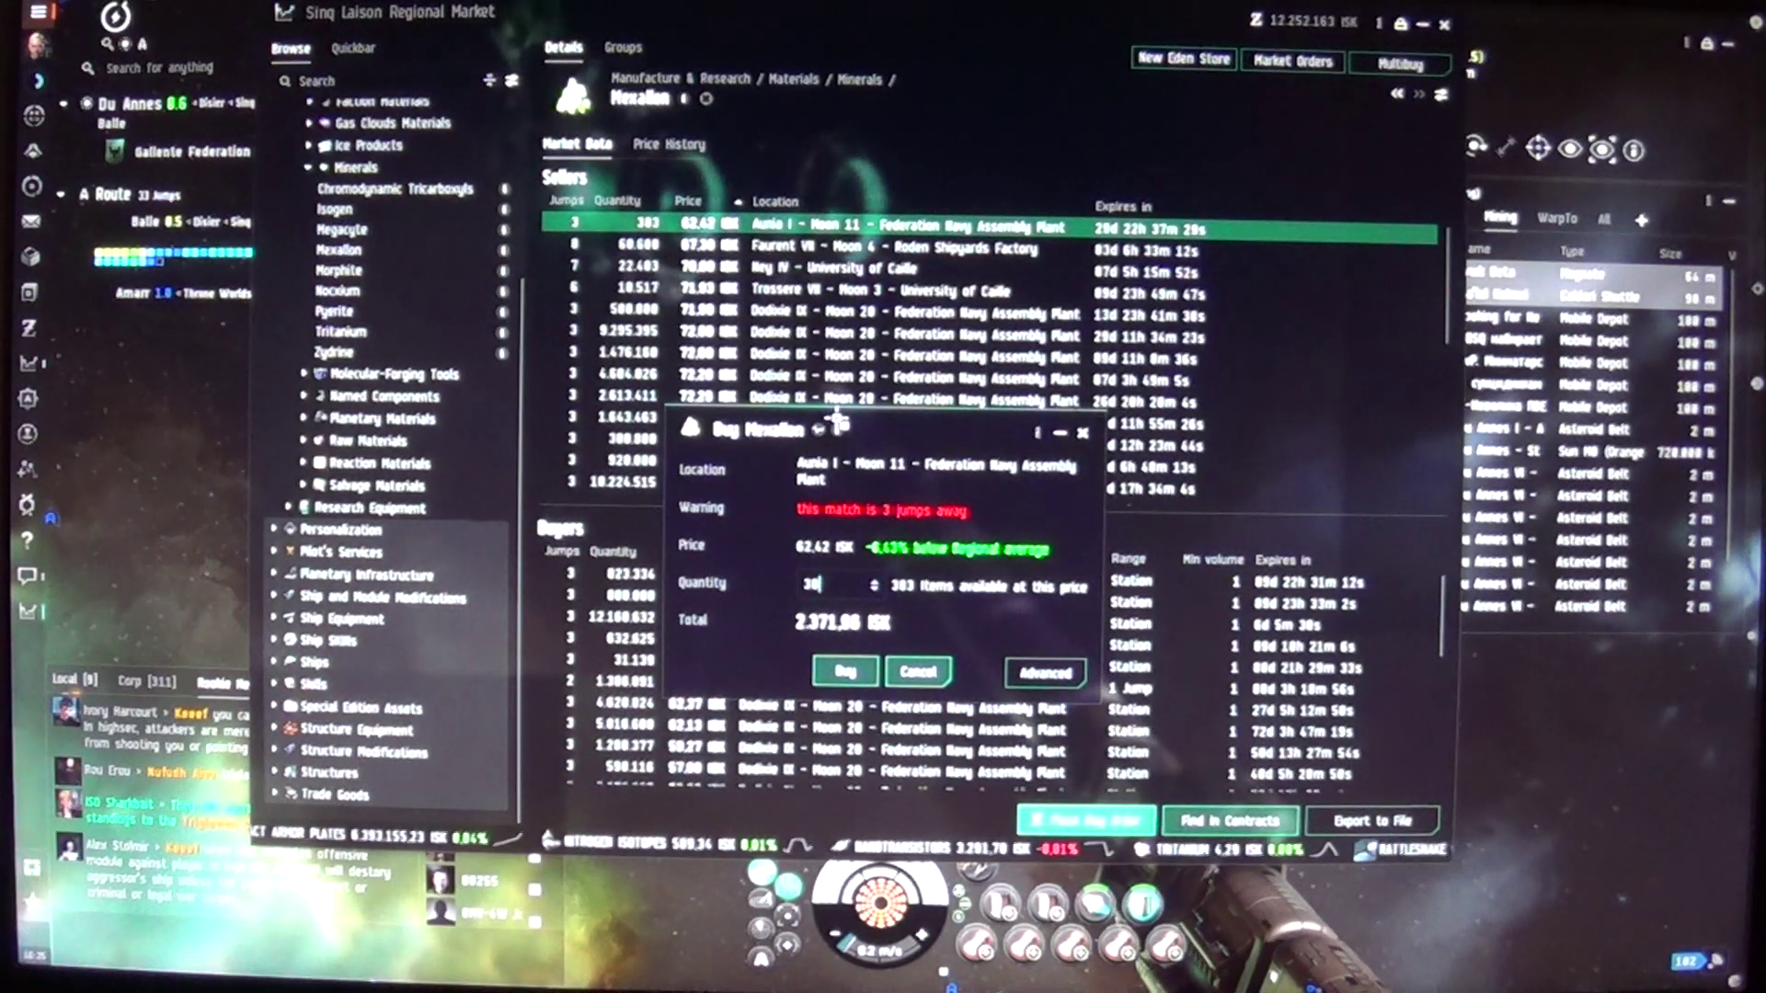
pyautogui.write('3')
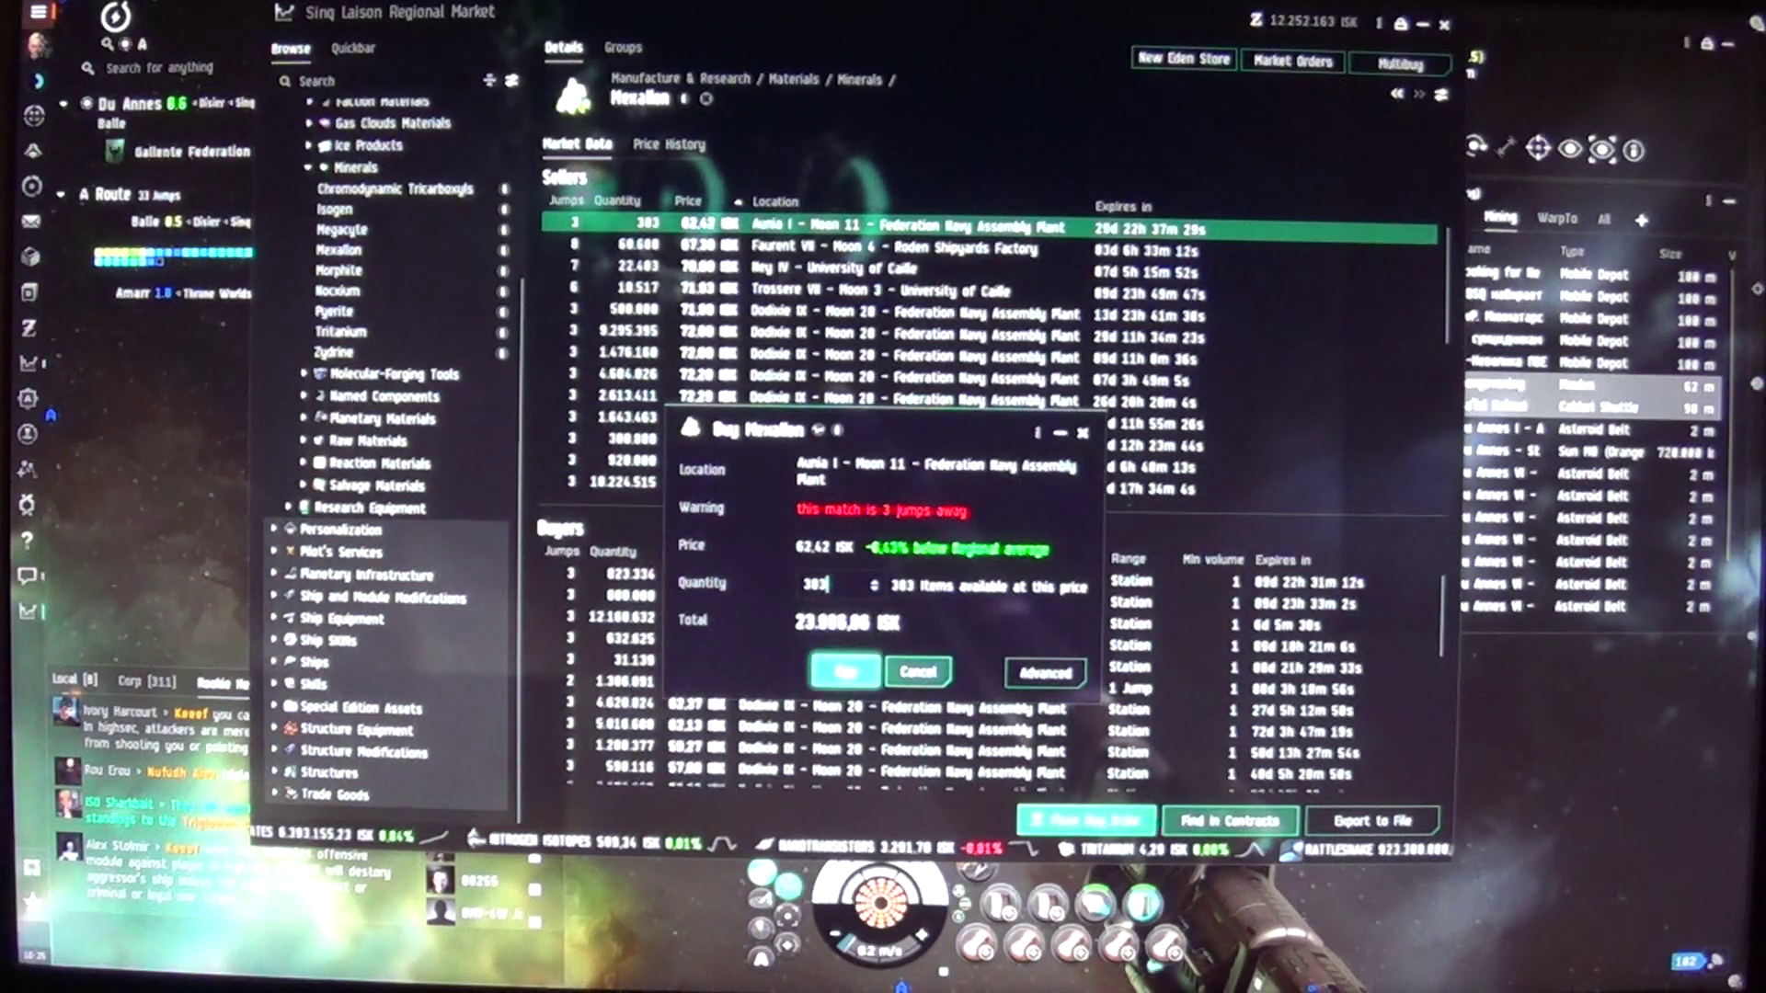
pyautogui.click(844, 672)
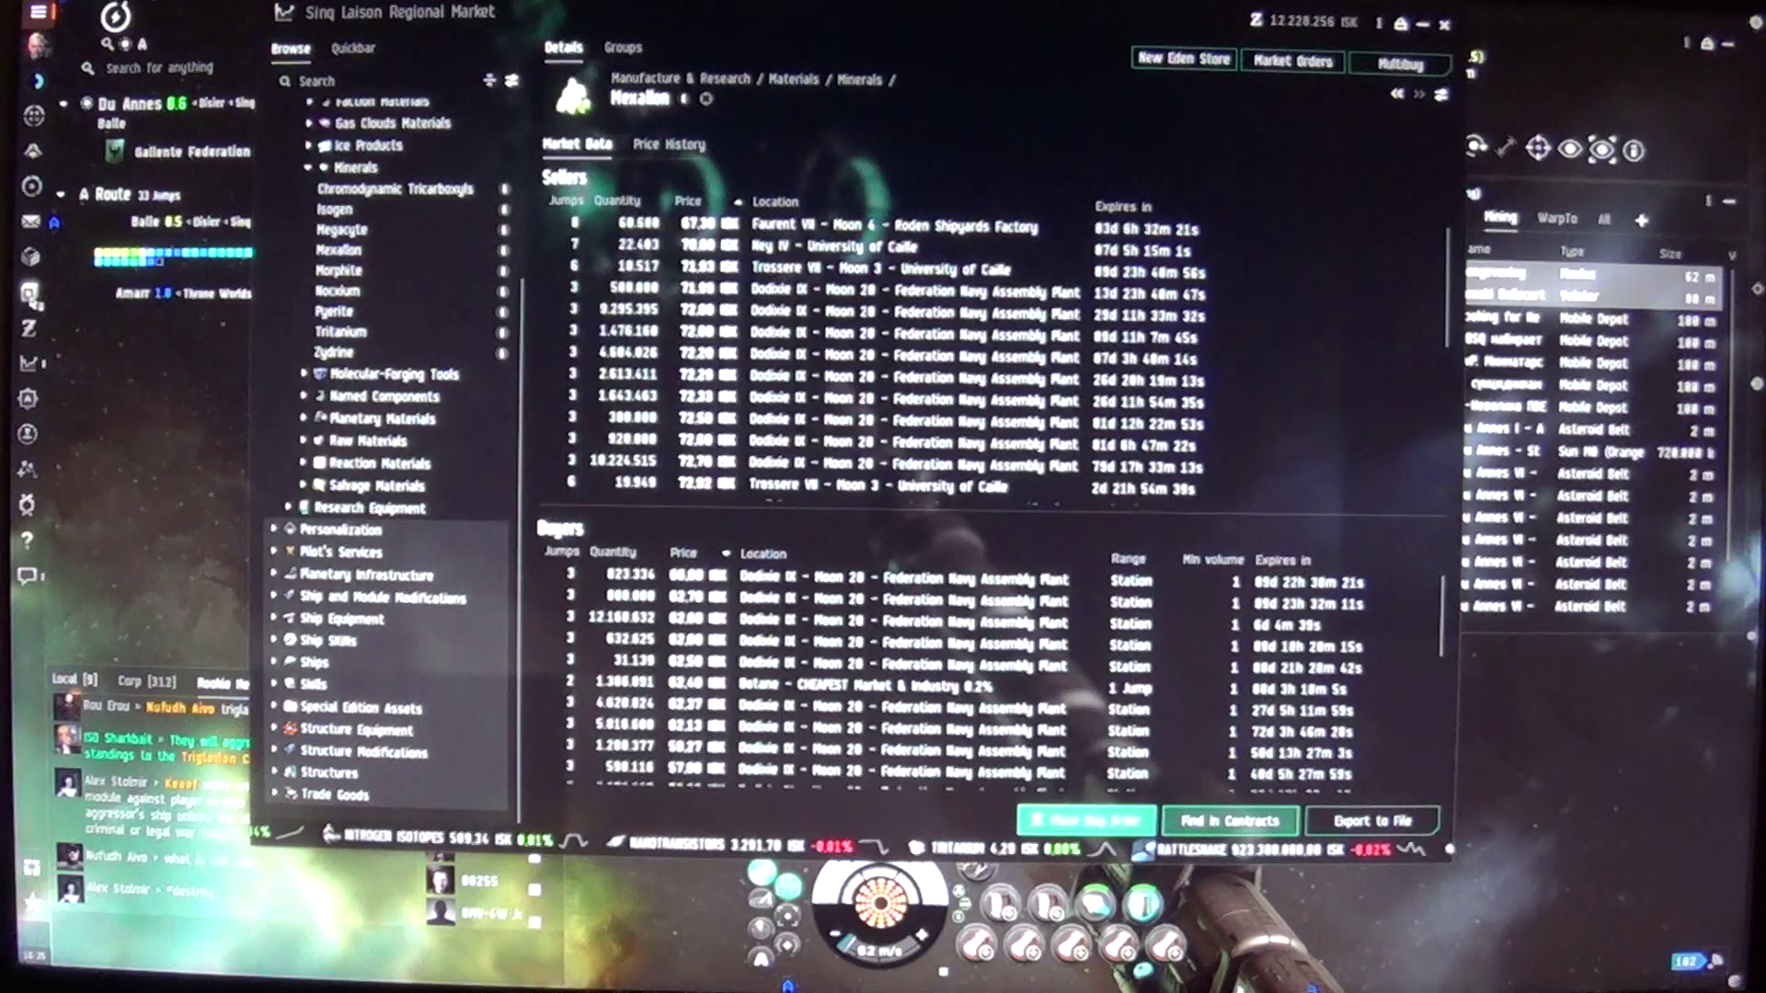
# Step: Set Balle VII - Moon 17 as destination from Personal Assets, then close the assets list
pyautogui.click(33, 292)
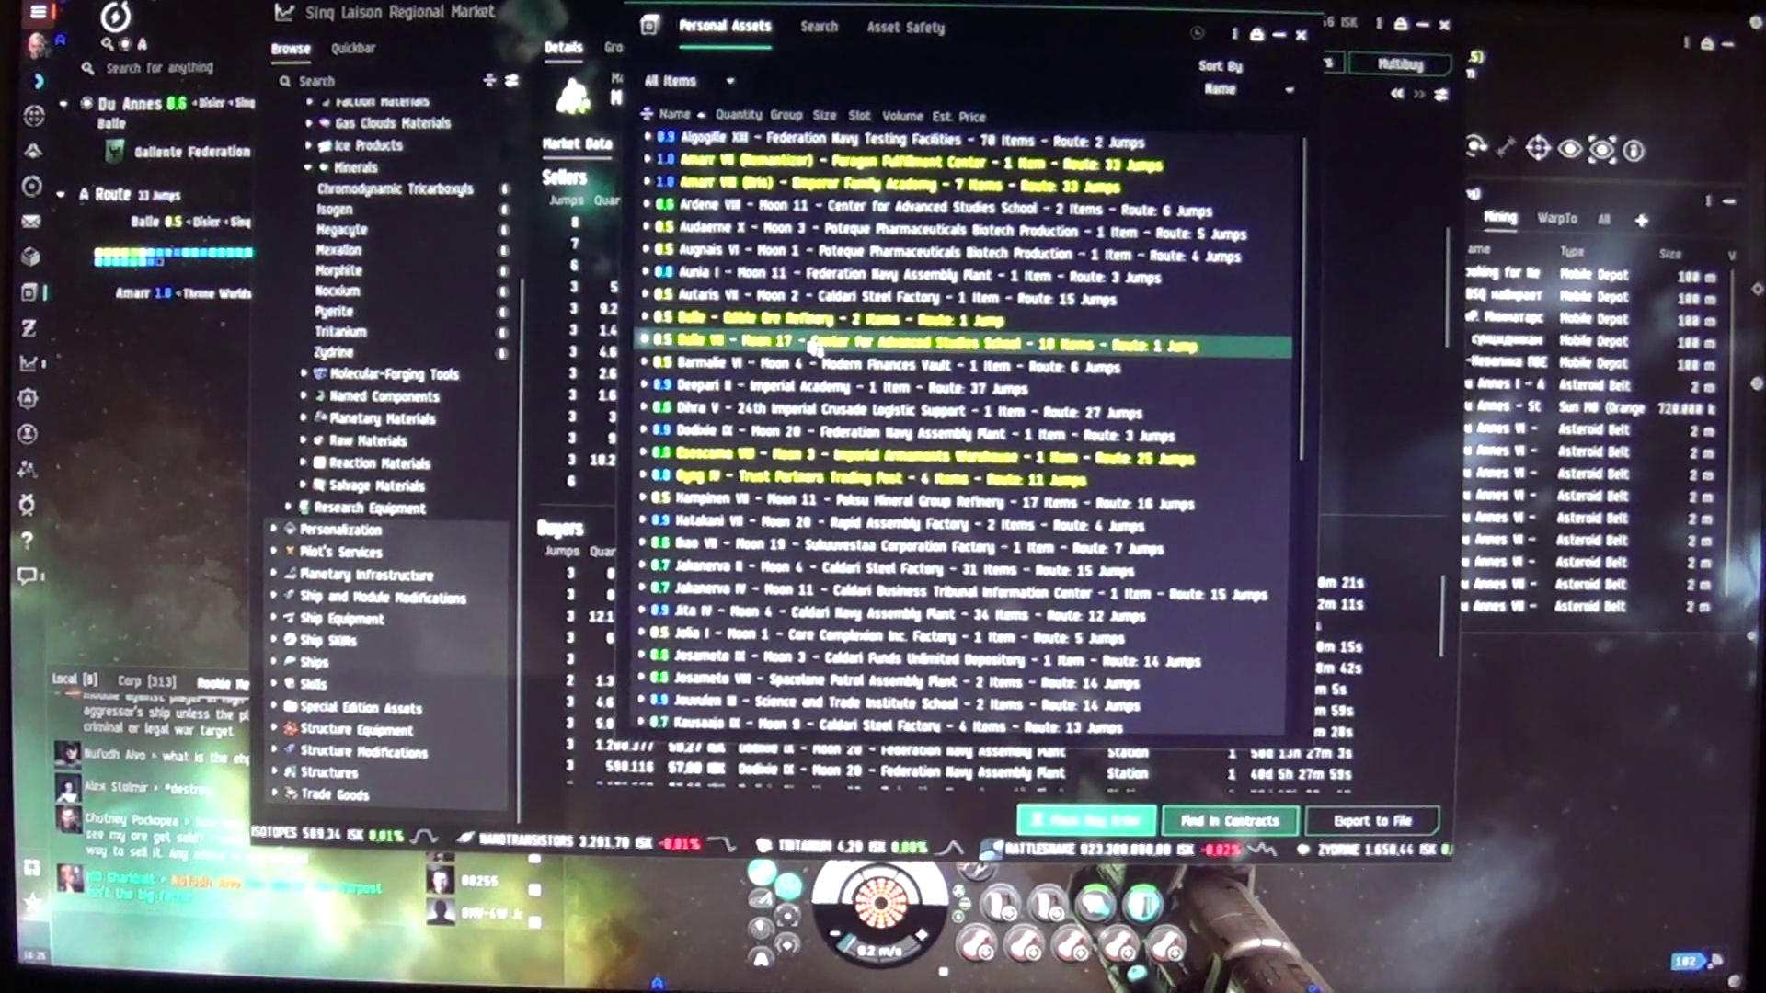
pyautogui.rightClick(814, 346)
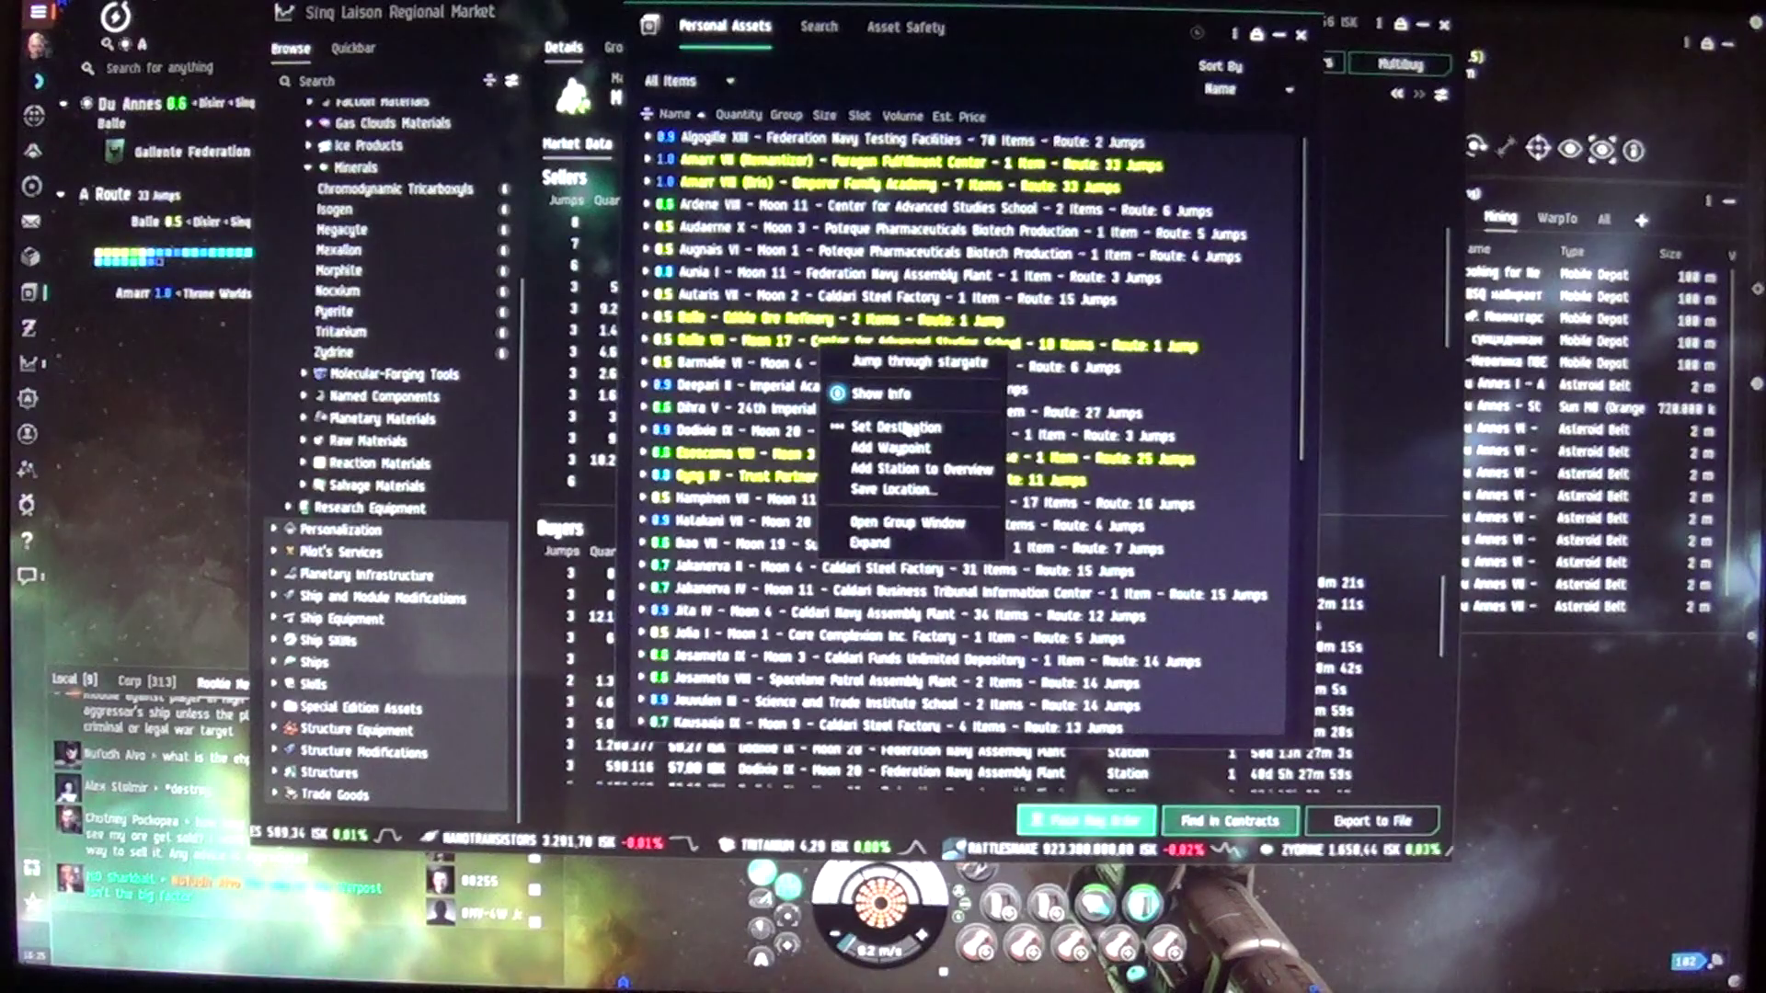
pyautogui.click(911, 429)
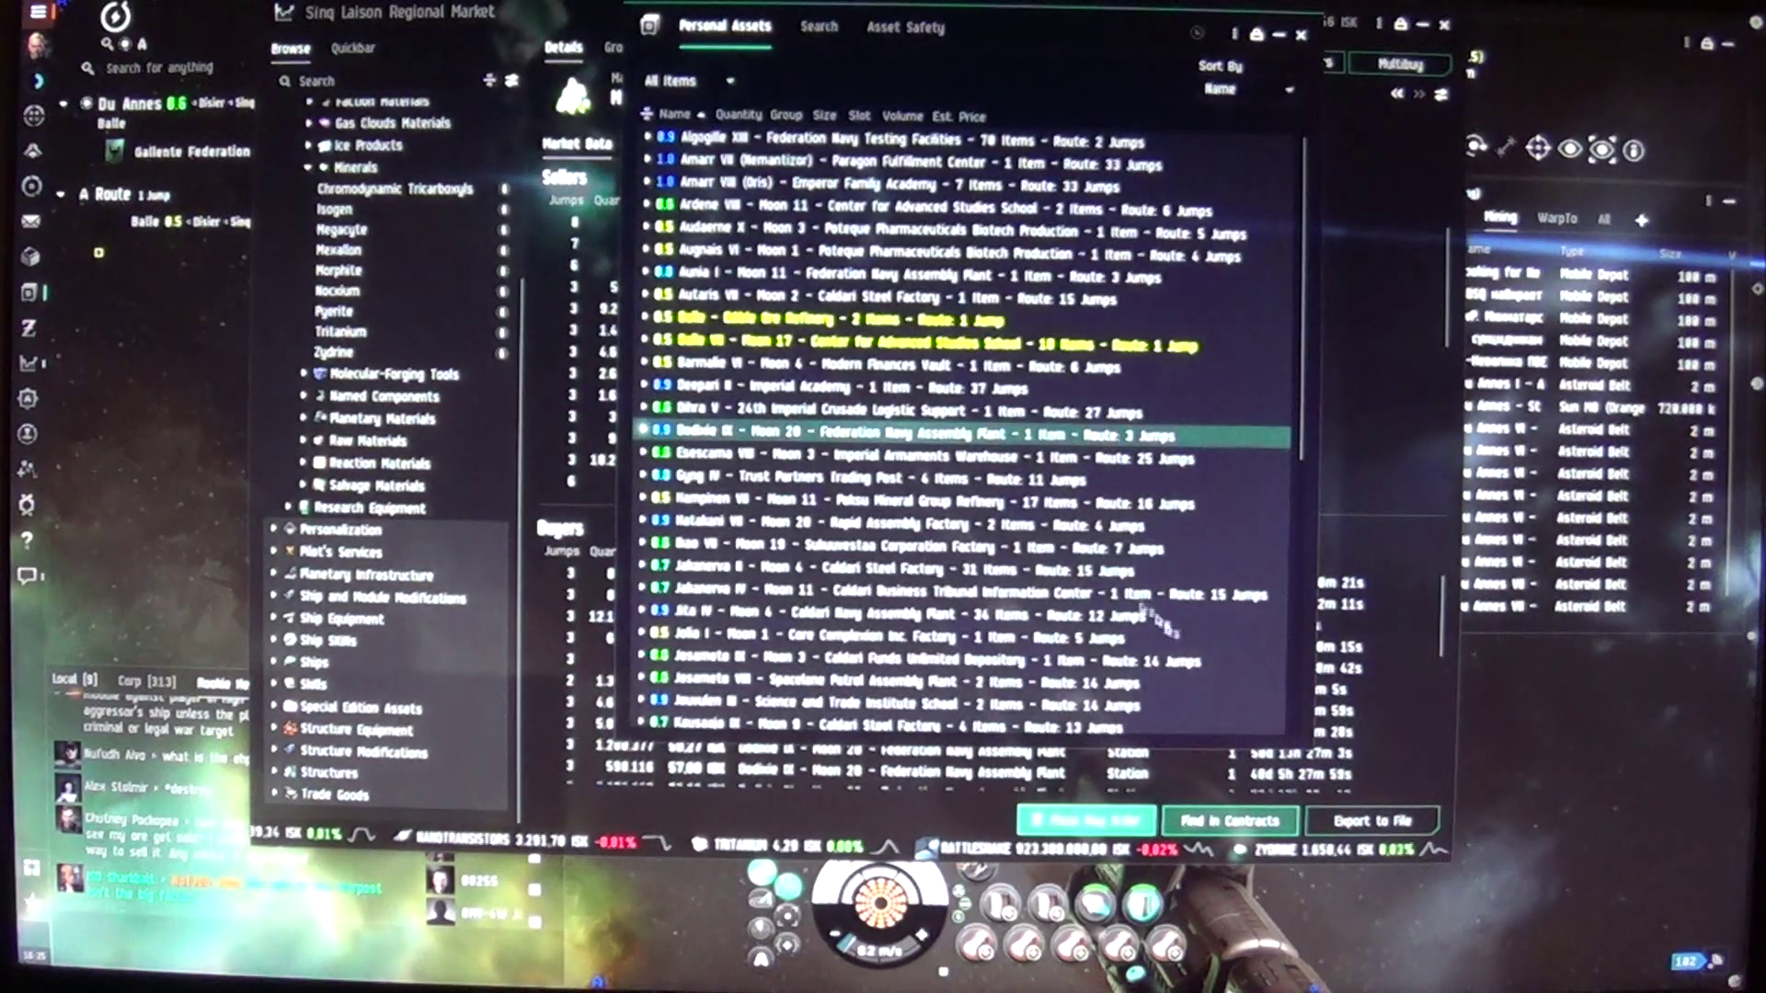
pyautogui.click(1303, 33)
# Step: Close the regional market and engage autopilot toward the Balle stargate
pyautogui.click(1443, 25)
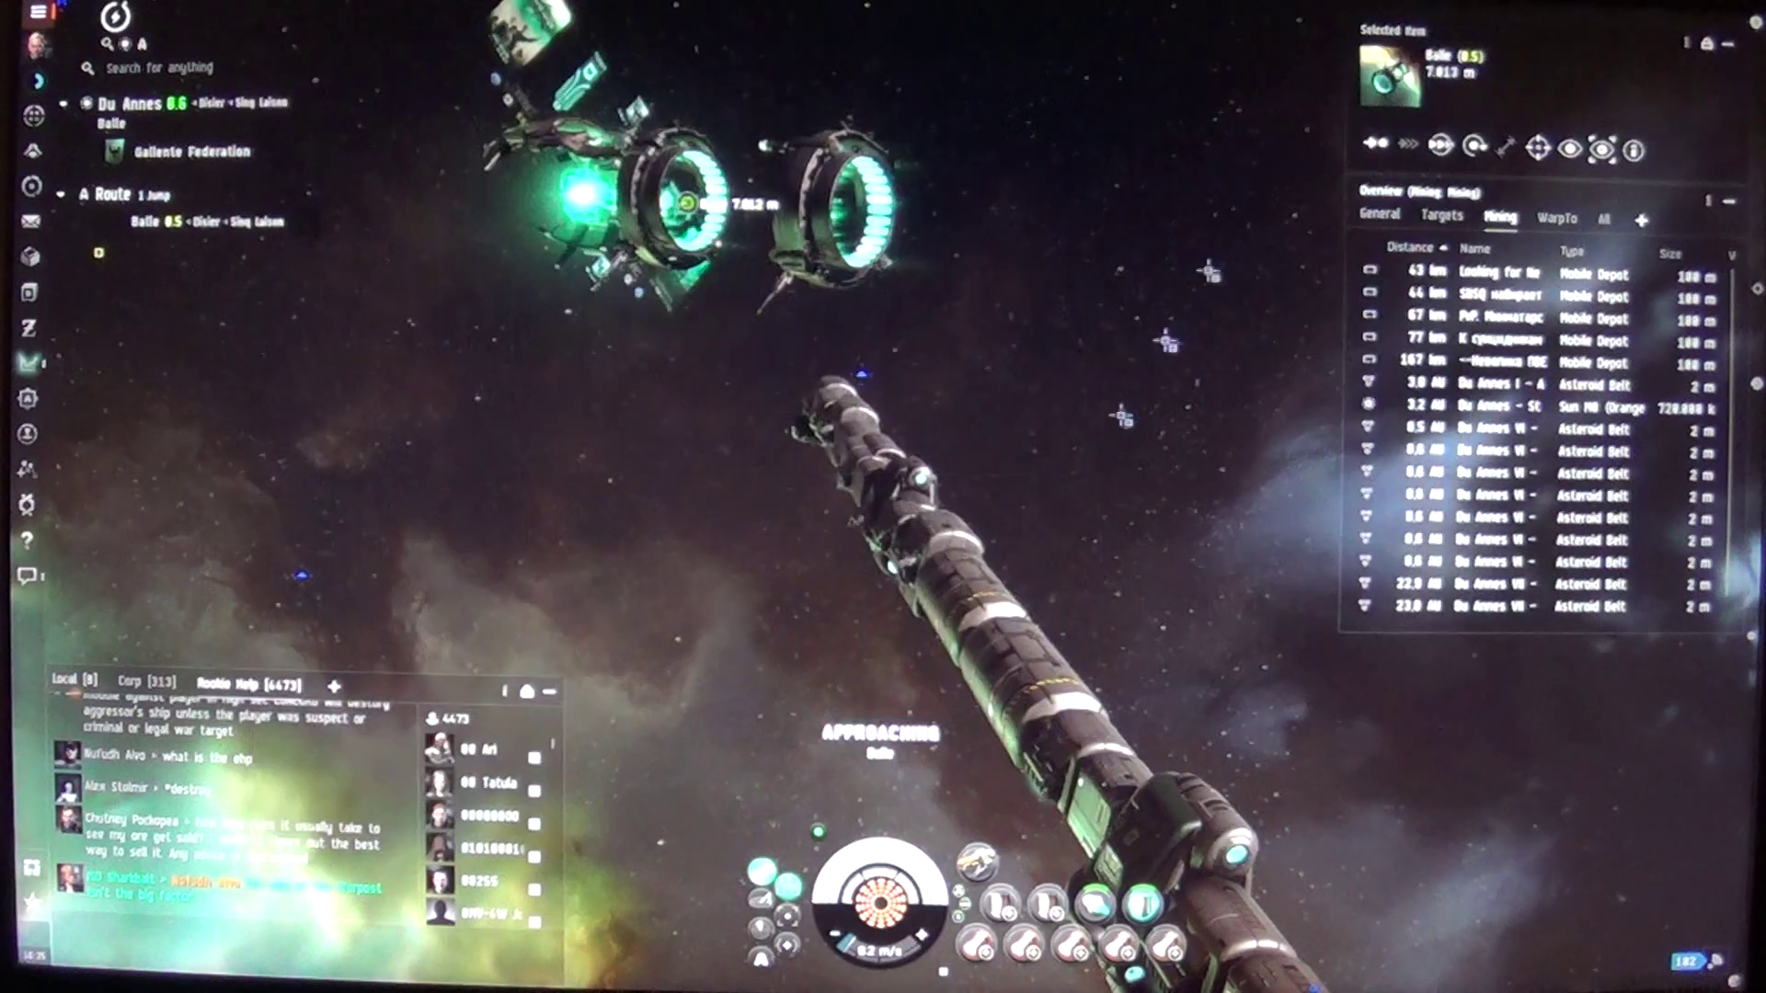
pyautogui.click(770, 958)
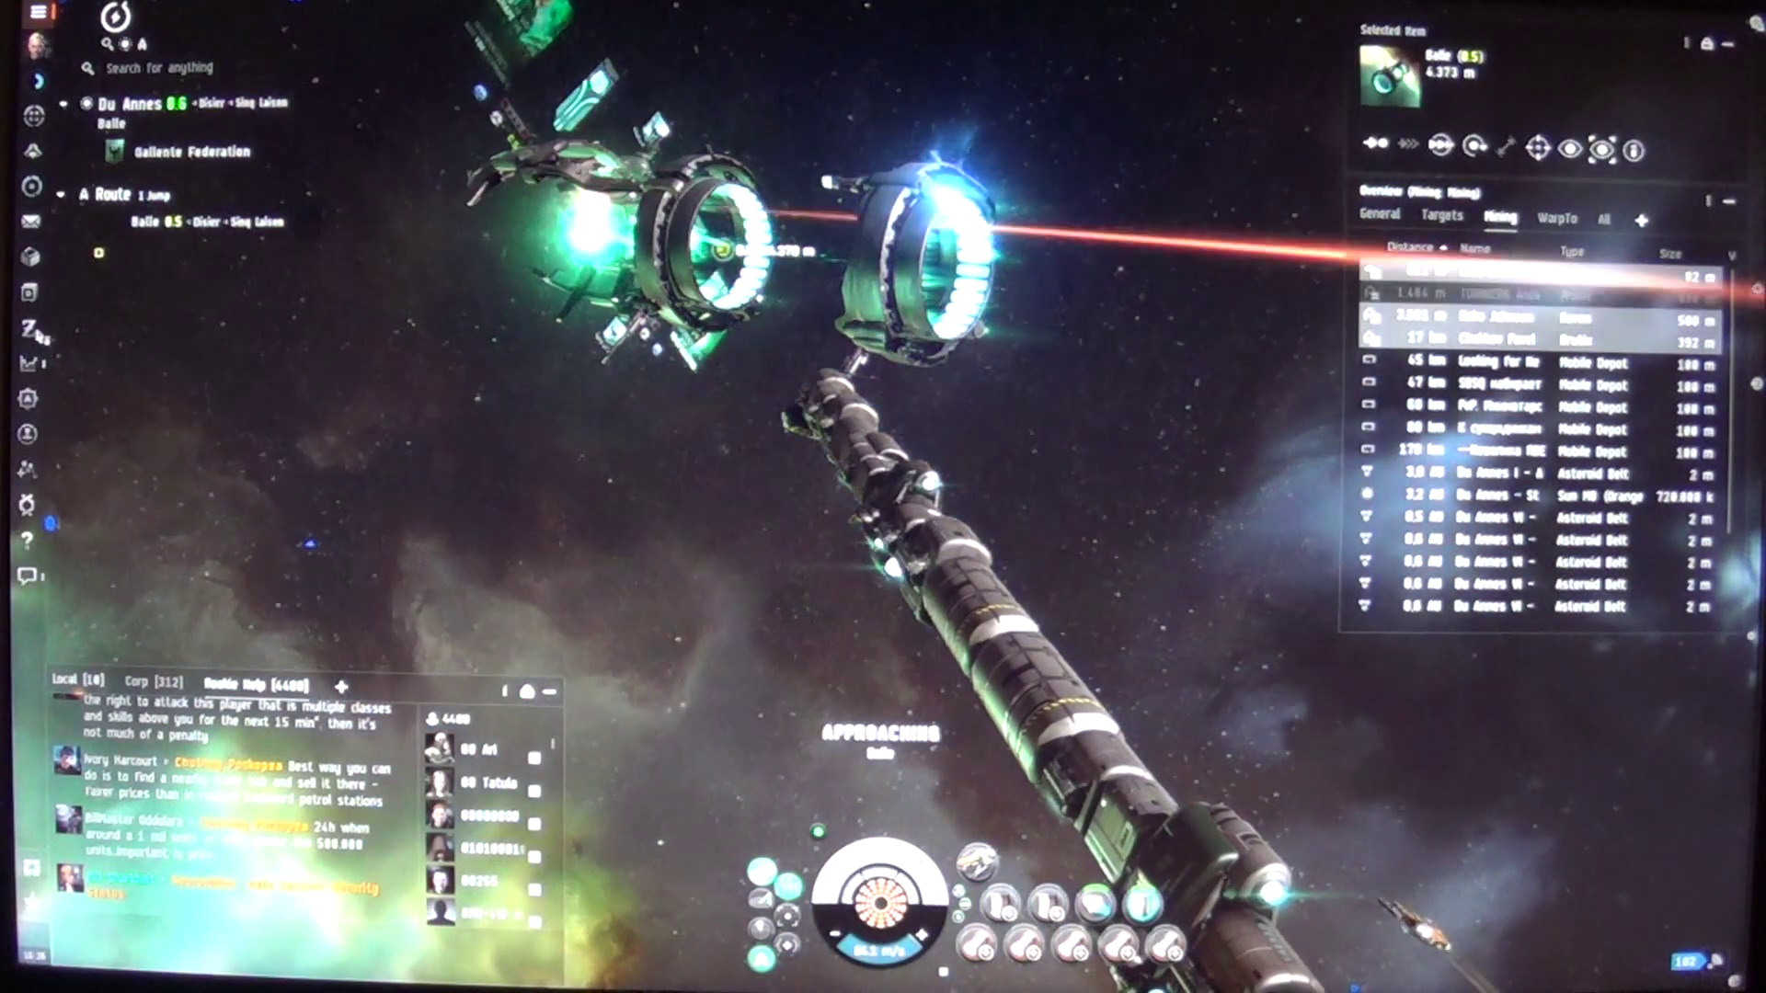
# Step: Check wallet market transactions and the cheapest Tritanium sell order, then close the market
pyautogui.click(31, 327)
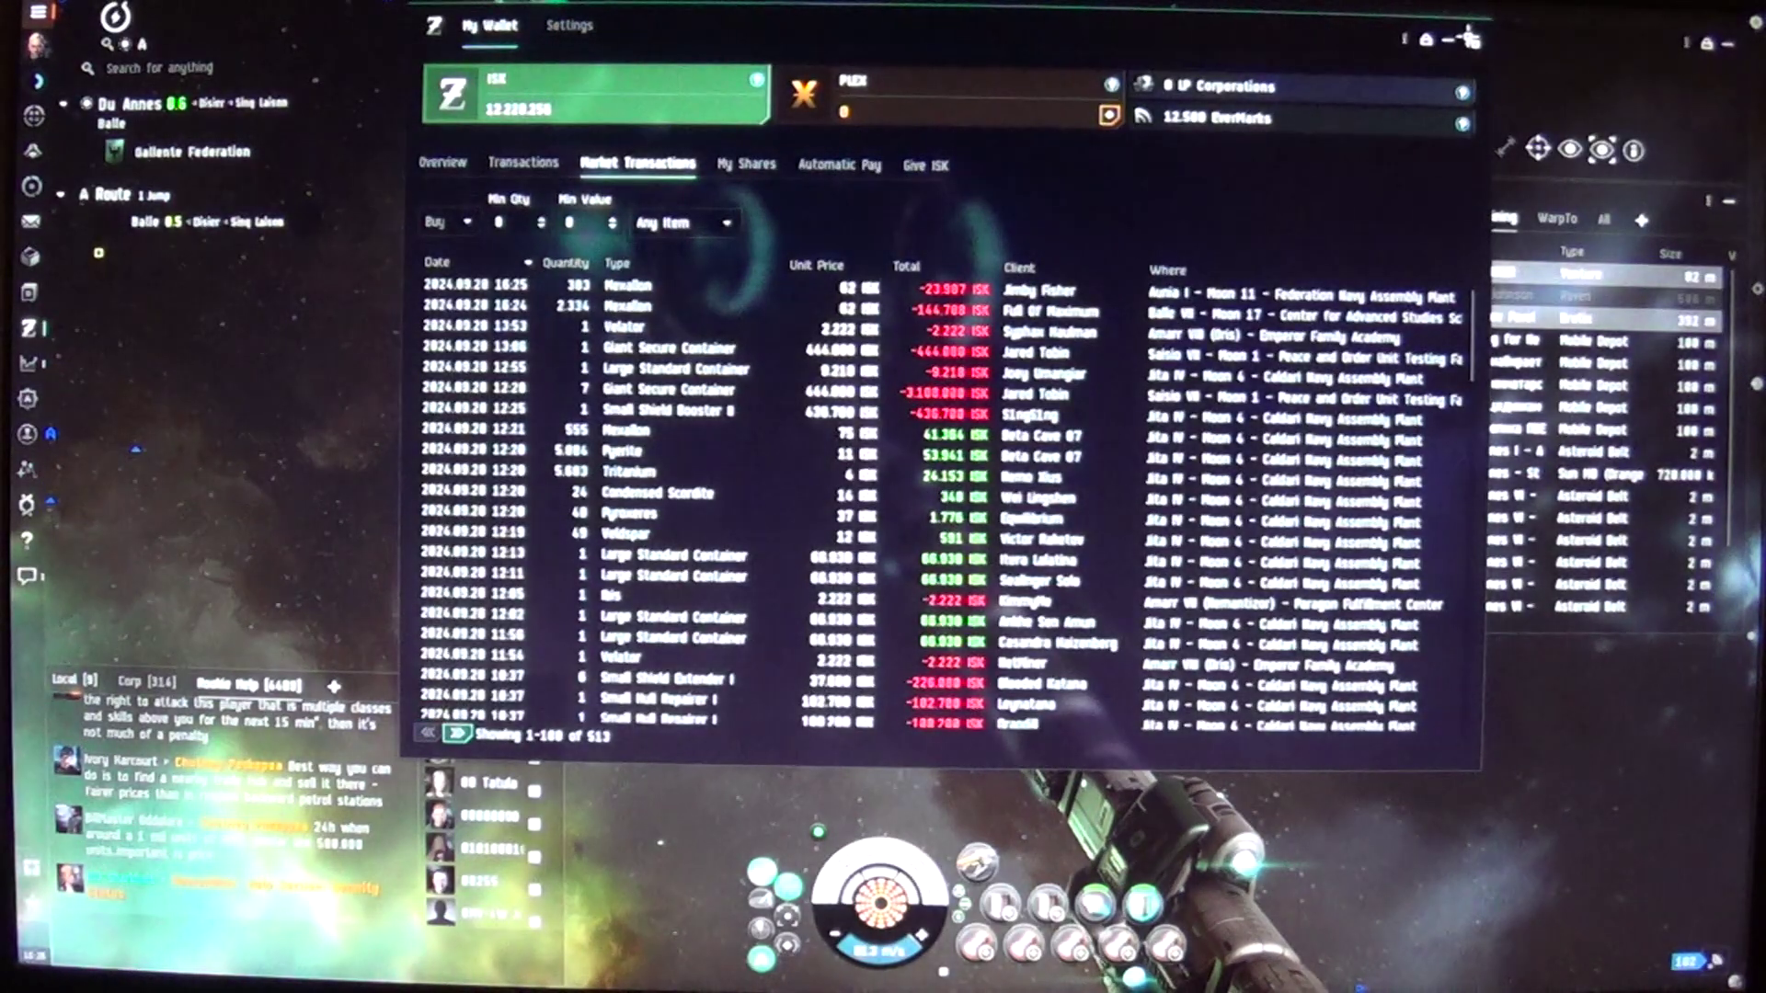
pyautogui.click(1469, 37)
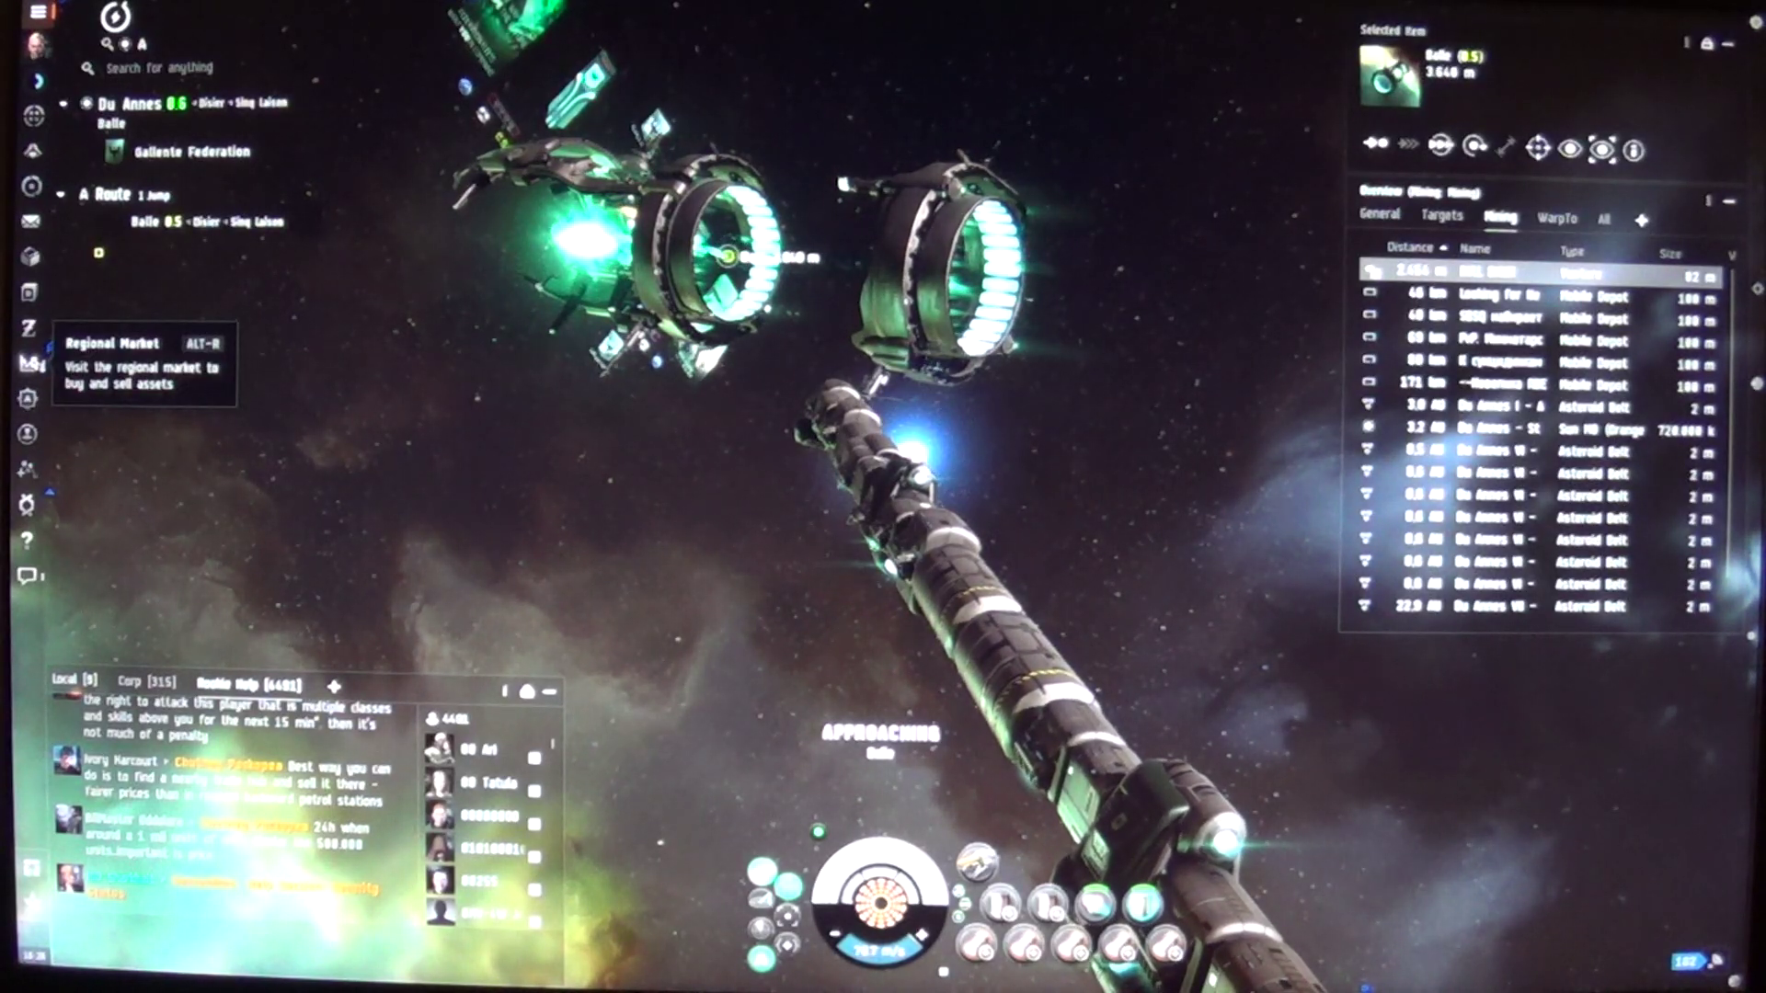
pyautogui.click(34, 361)
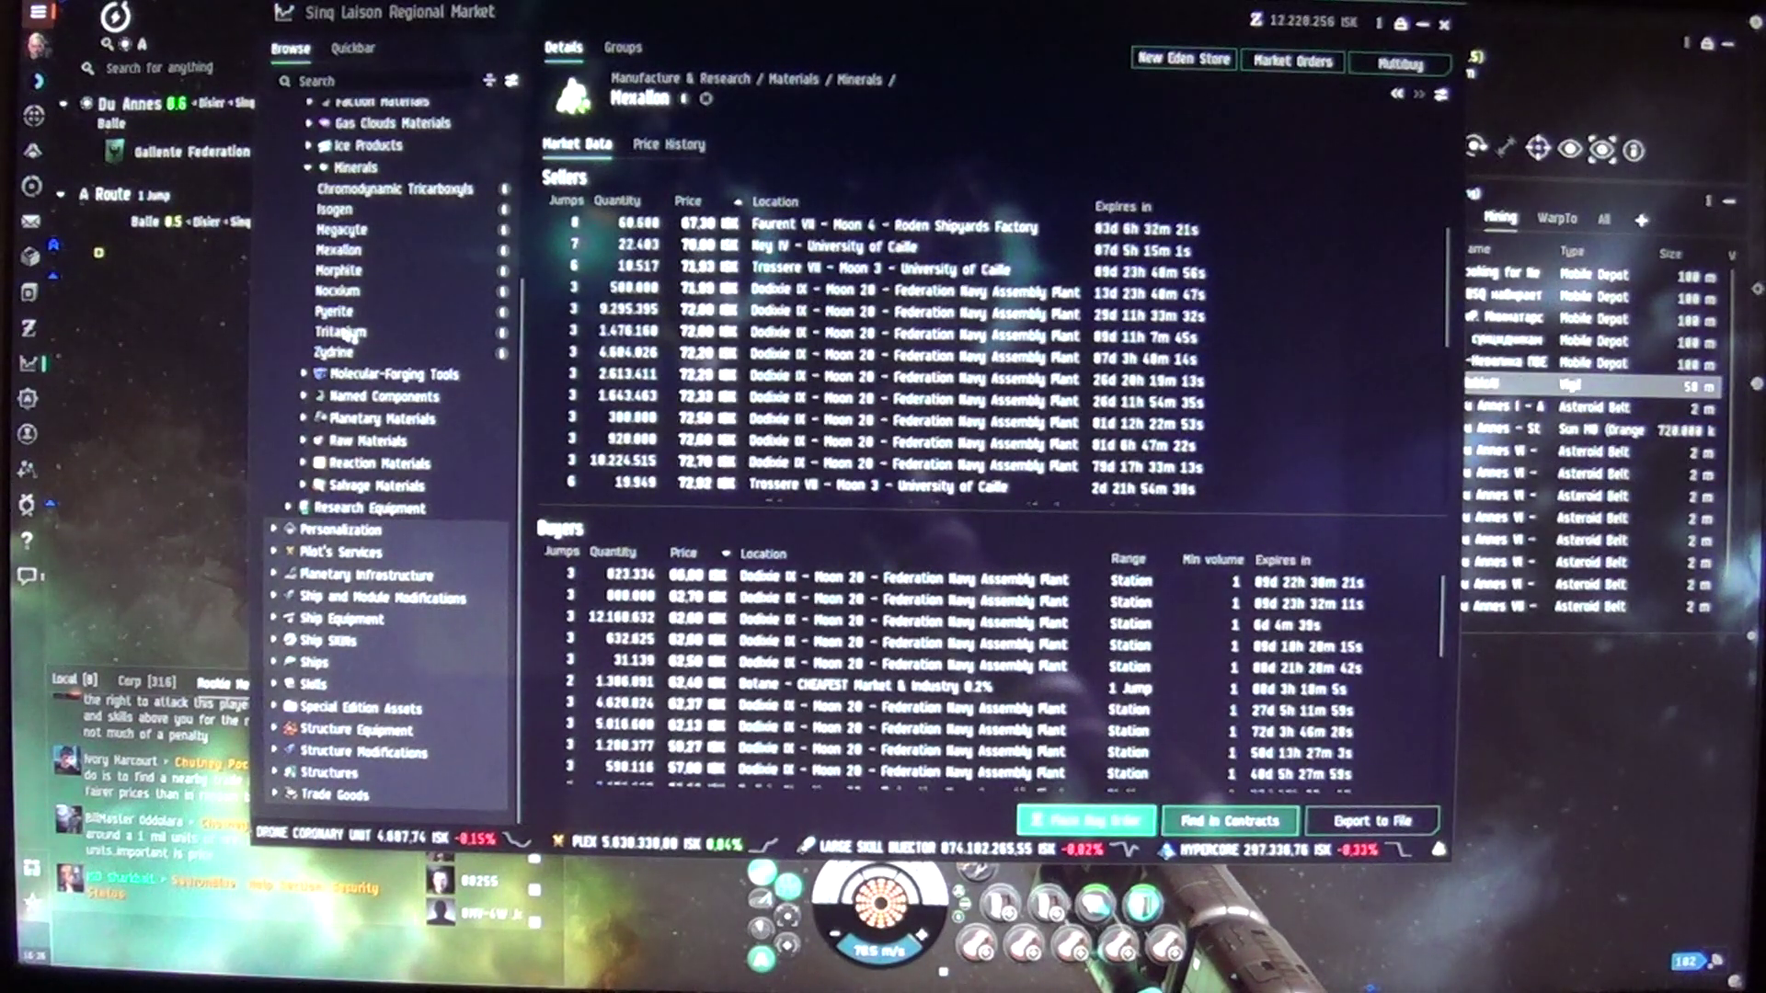
pyautogui.click(339, 332)
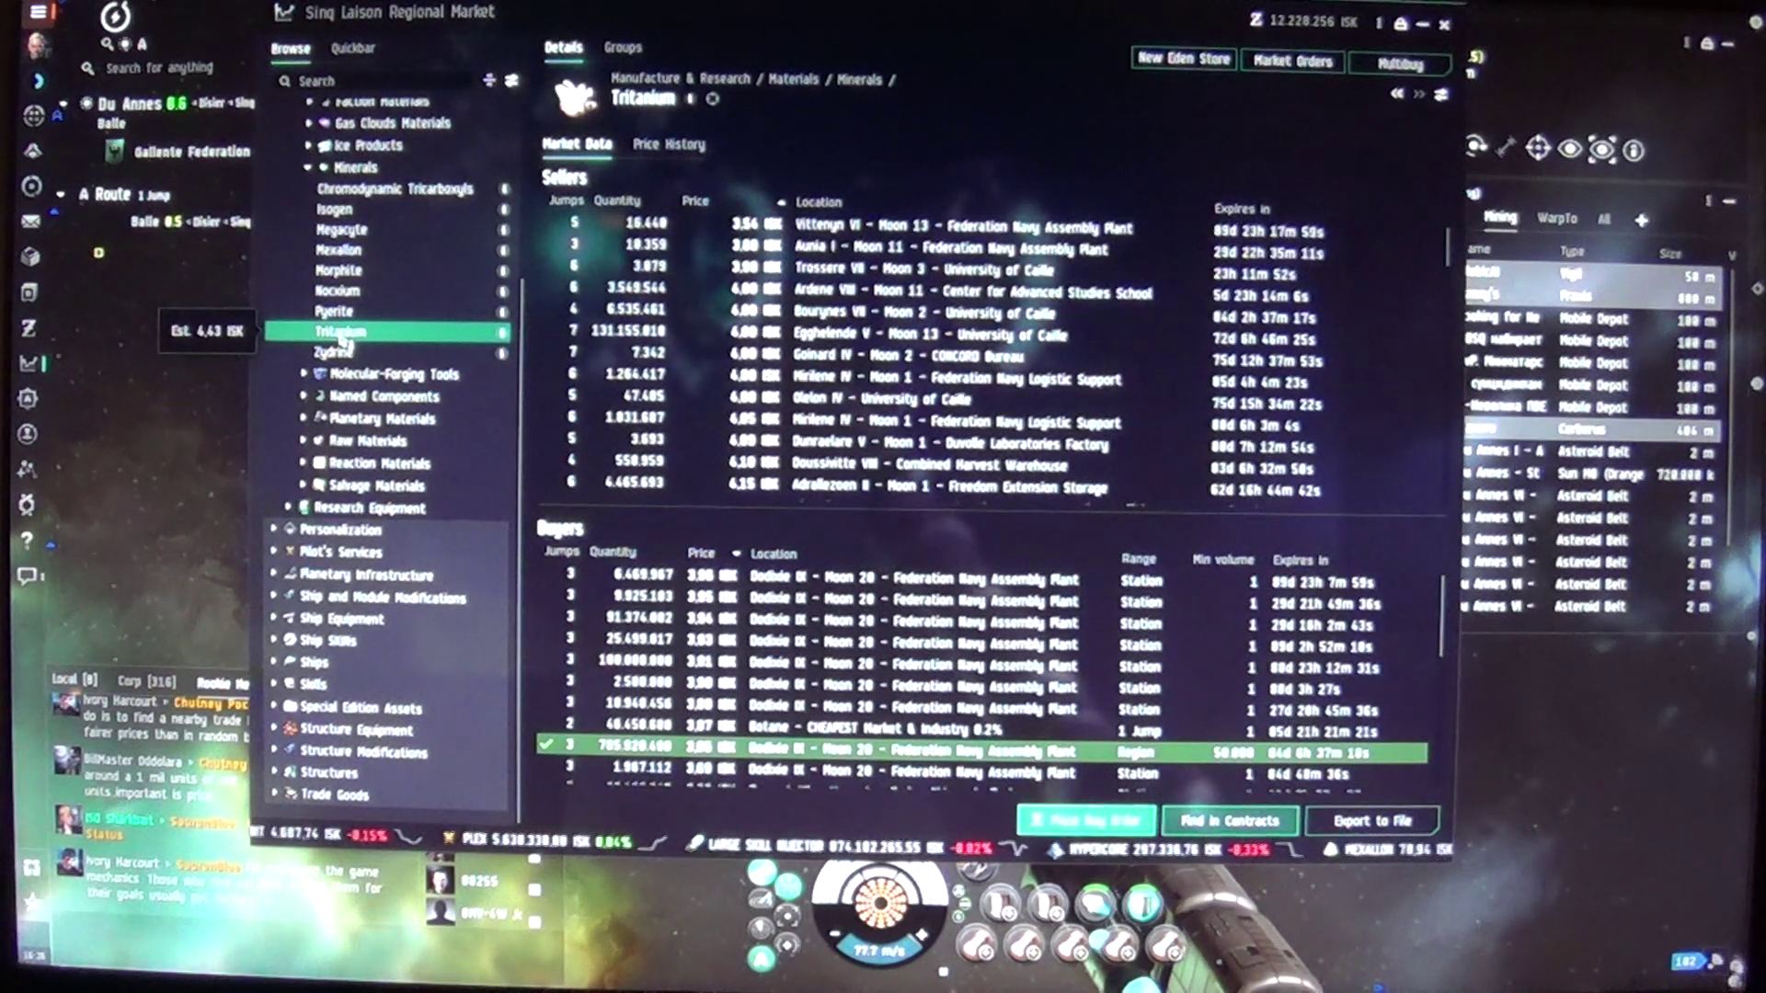
pyautogui.click(780, 224)
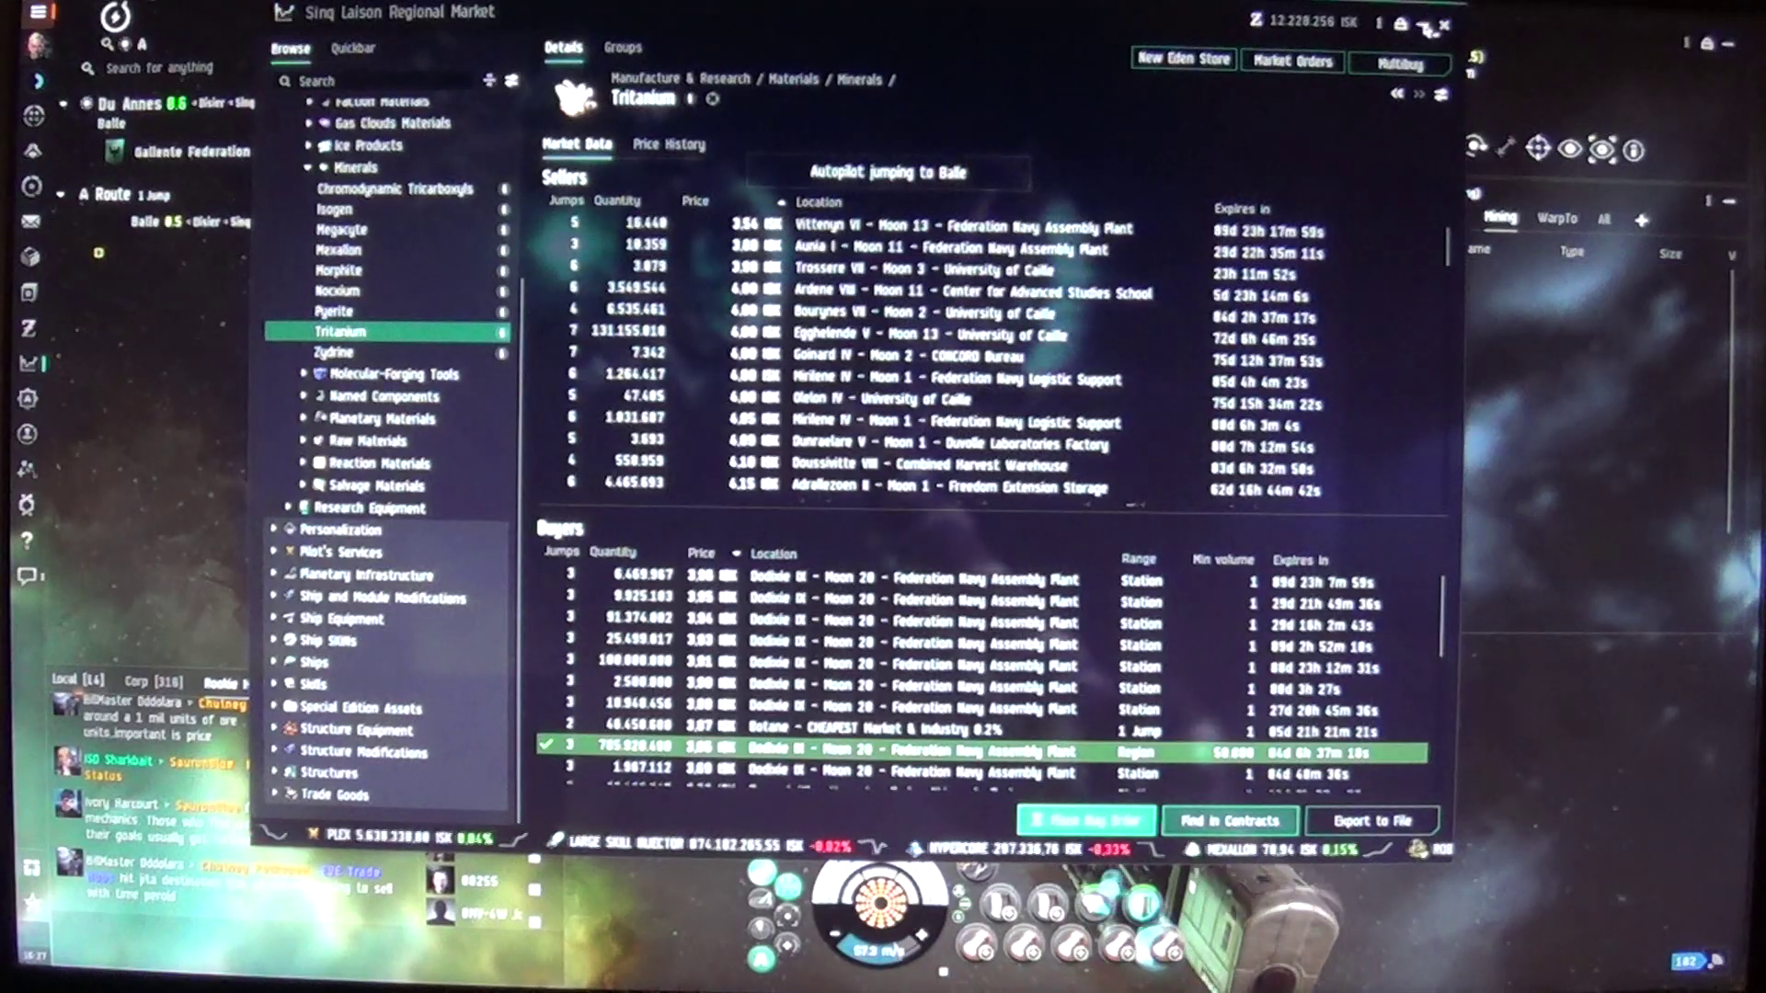
pyautogui.click(1443, 24)
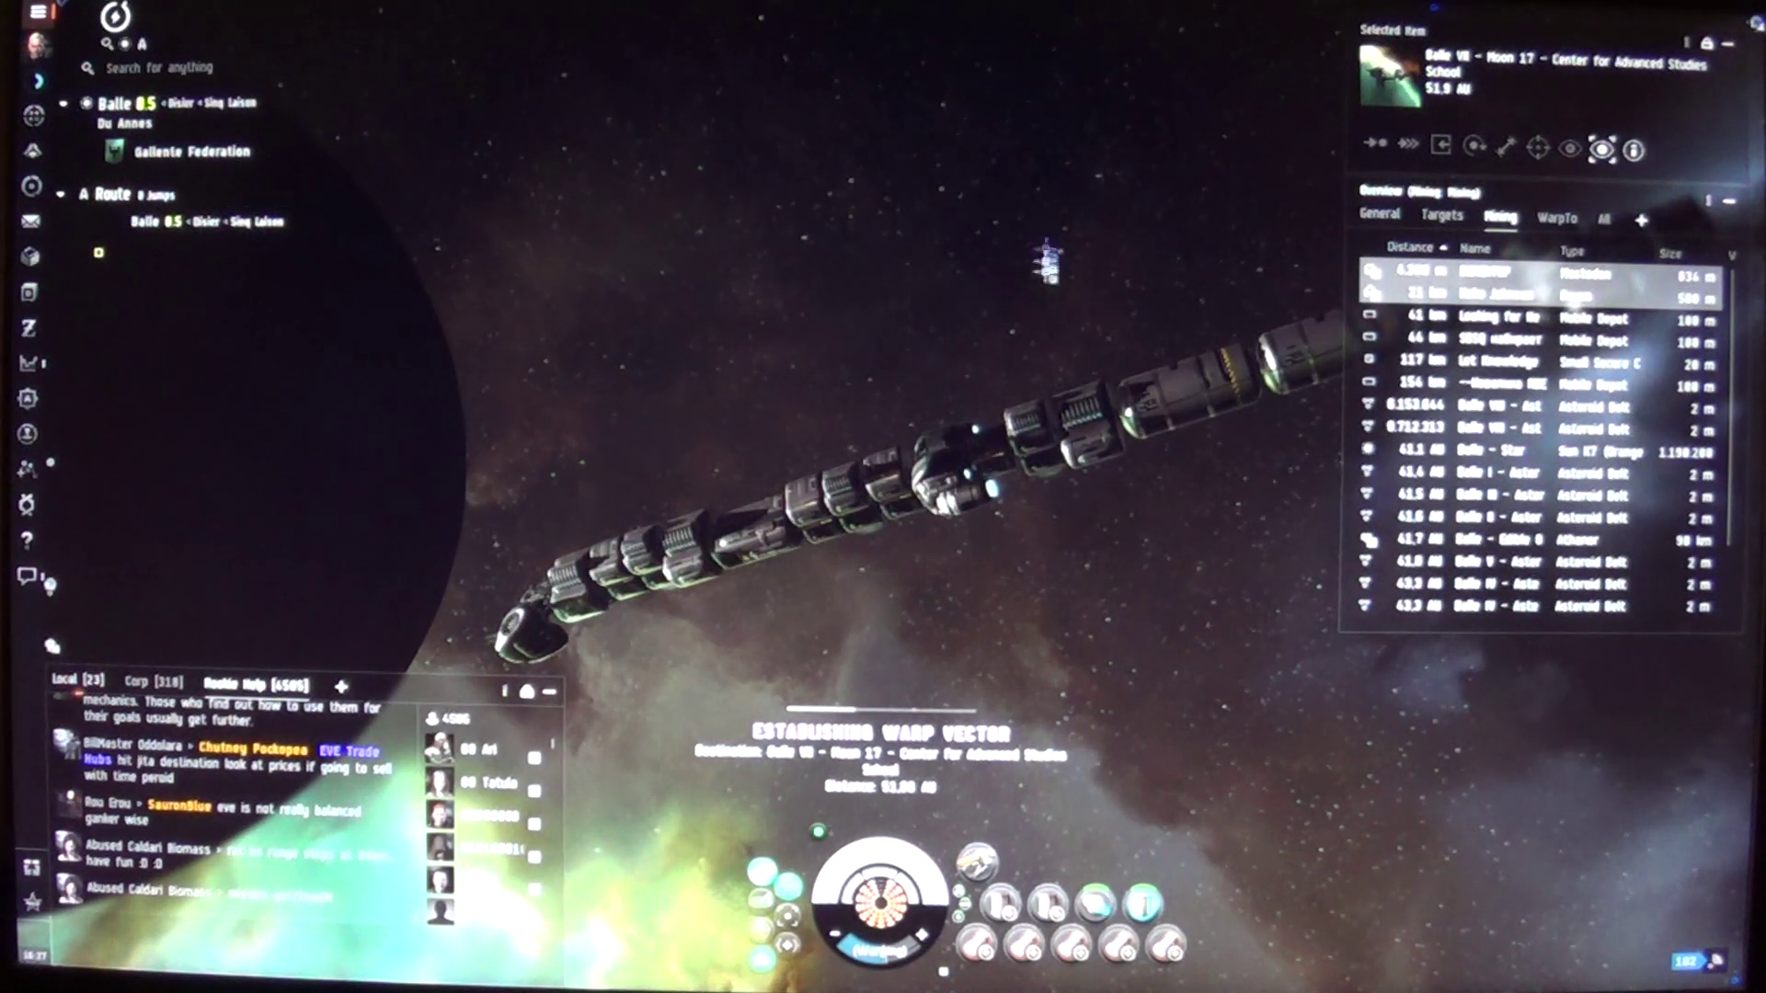
# Step: Orbit the camera behind the warping hauler and open the personal assets list
pyautogui.moveTo(908, 168); pyautogui.dragTo(842, 269)
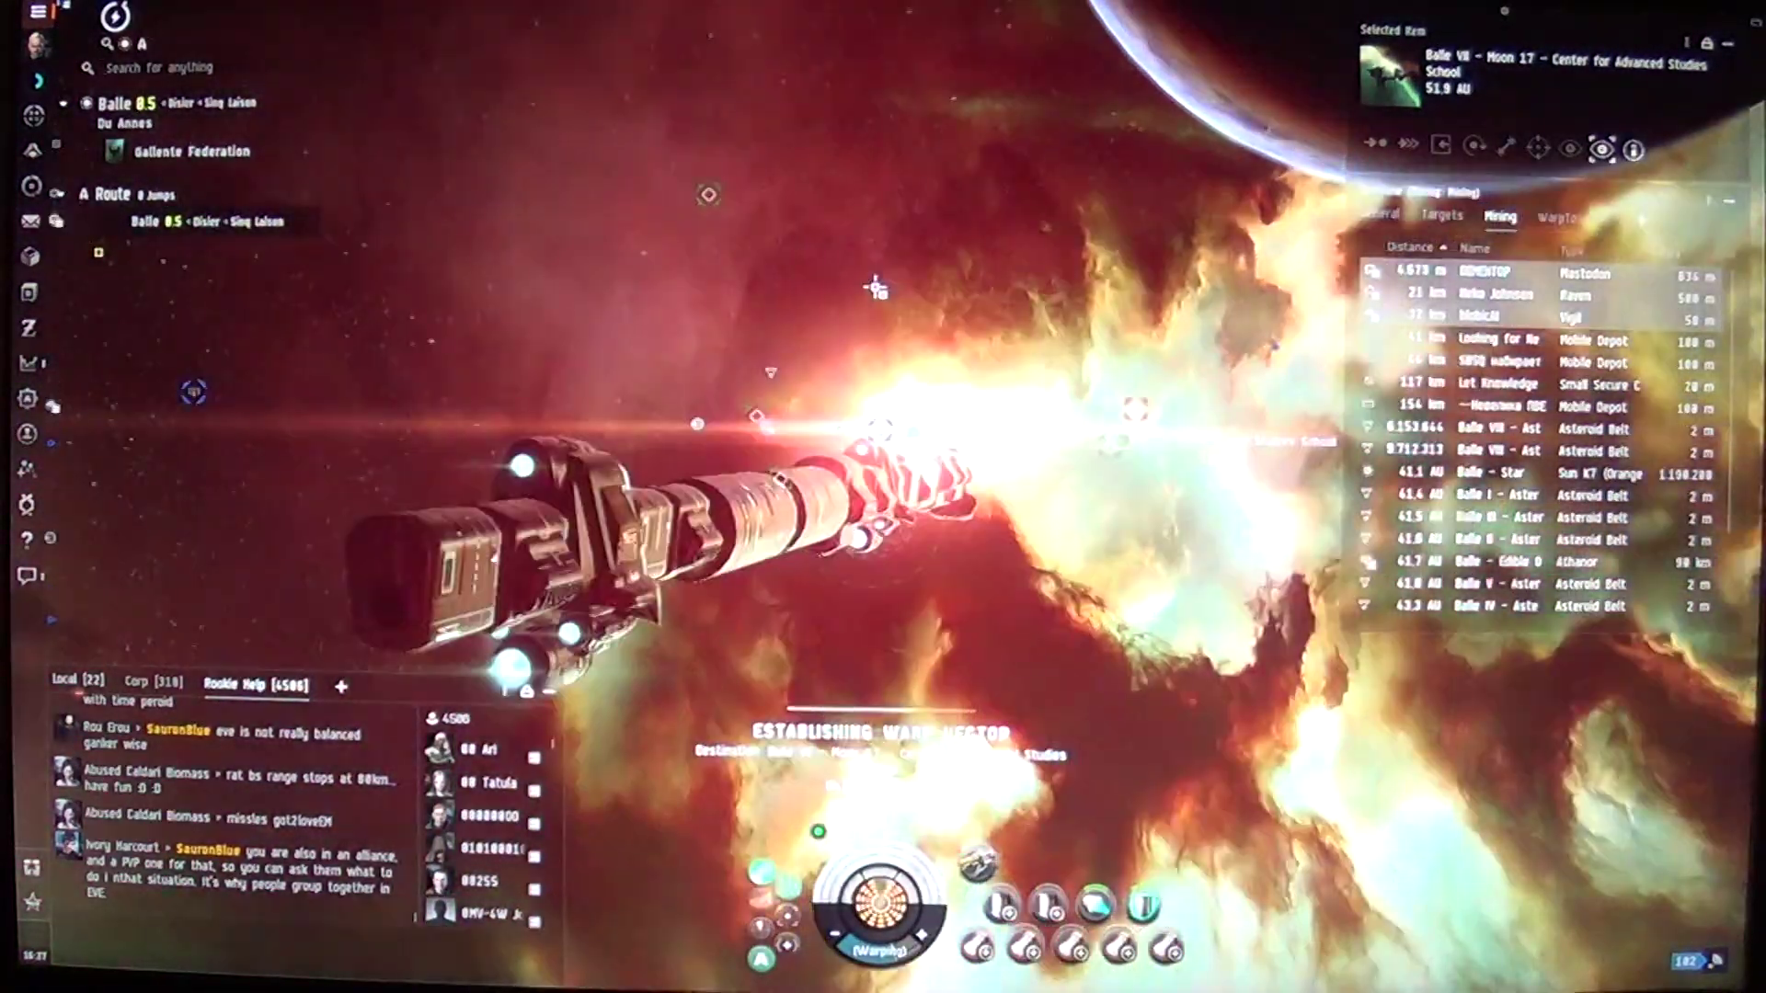
pyautogui.moveTo(842, 268); pyautogui.dragTo(878, 288)
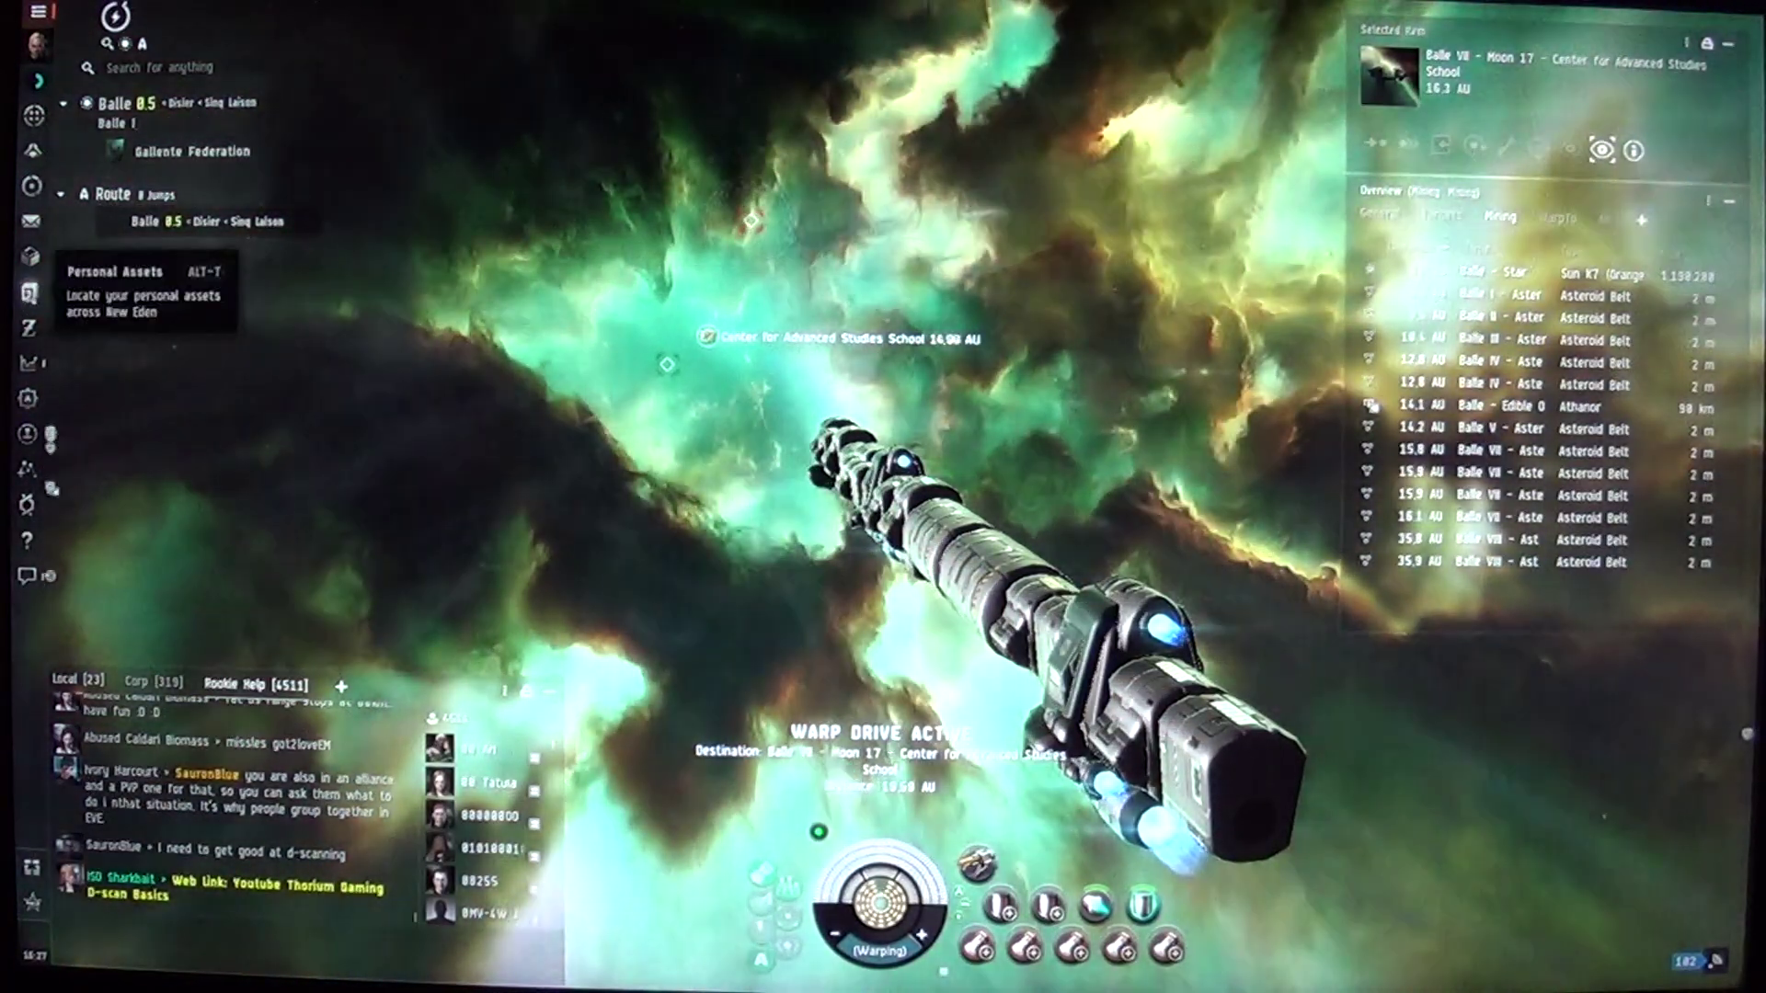
pyautogui.click(30, 291)
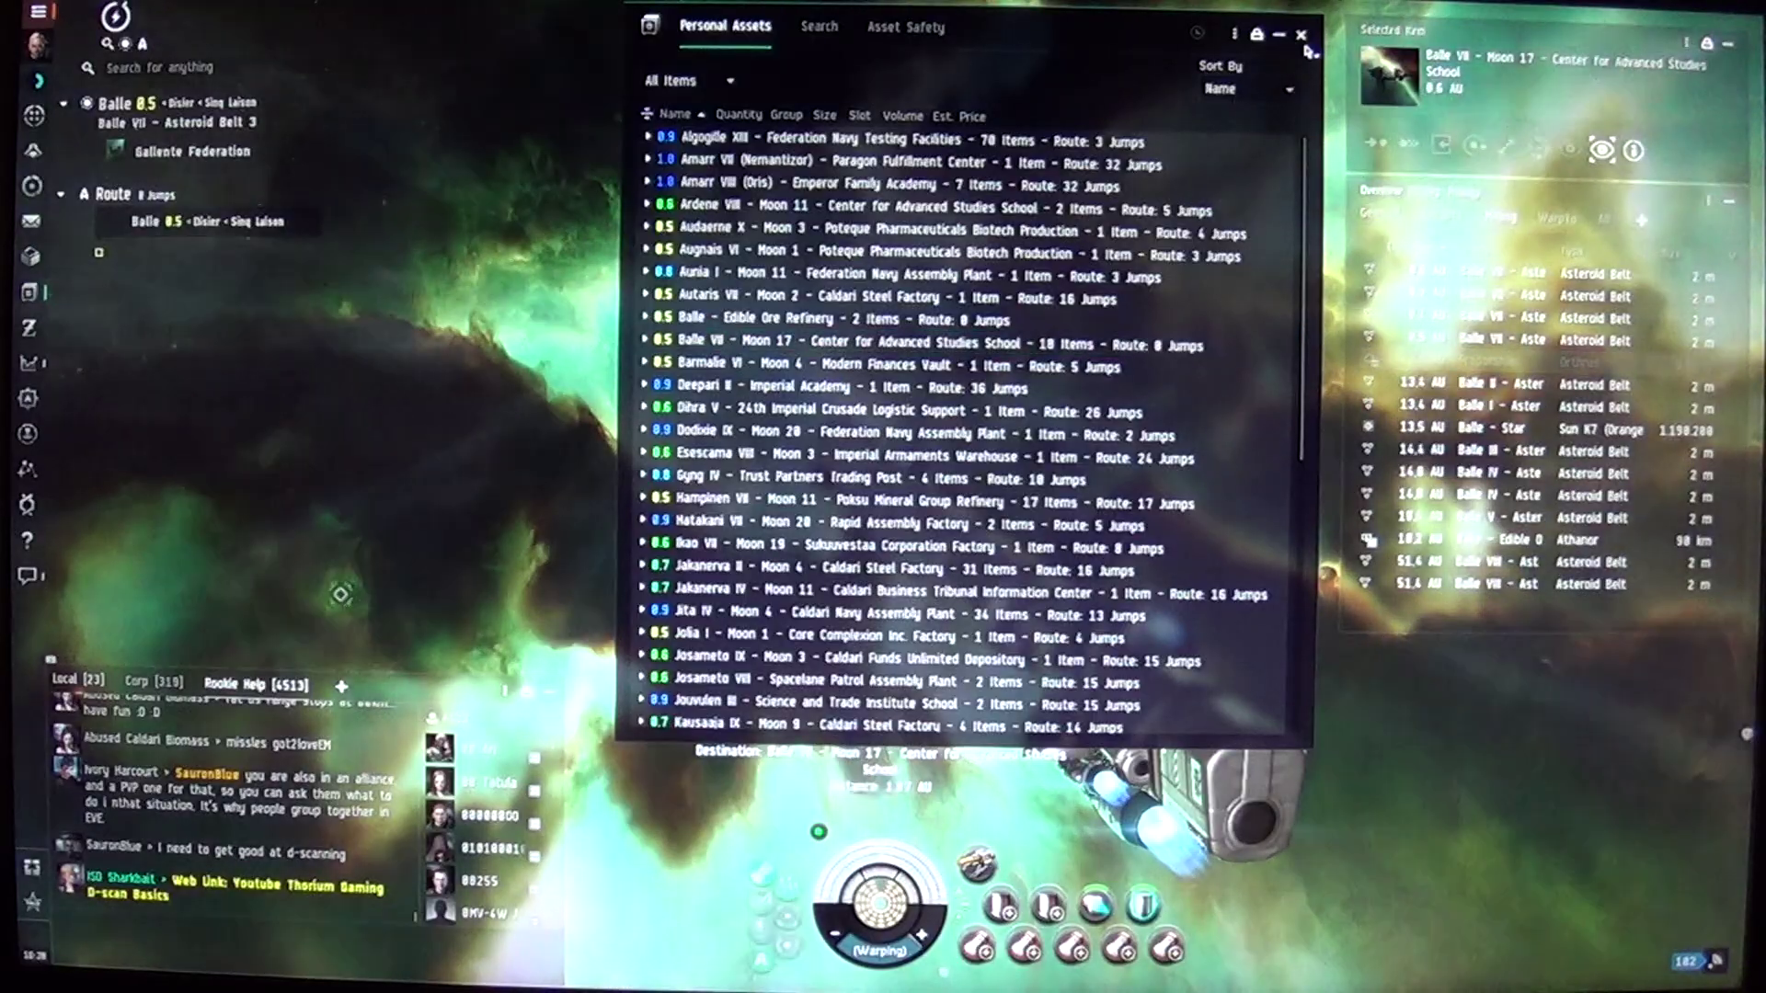
# Step: Close the personal assets list and switch the overview to the general object list
pyautogui.click(1306, 35)
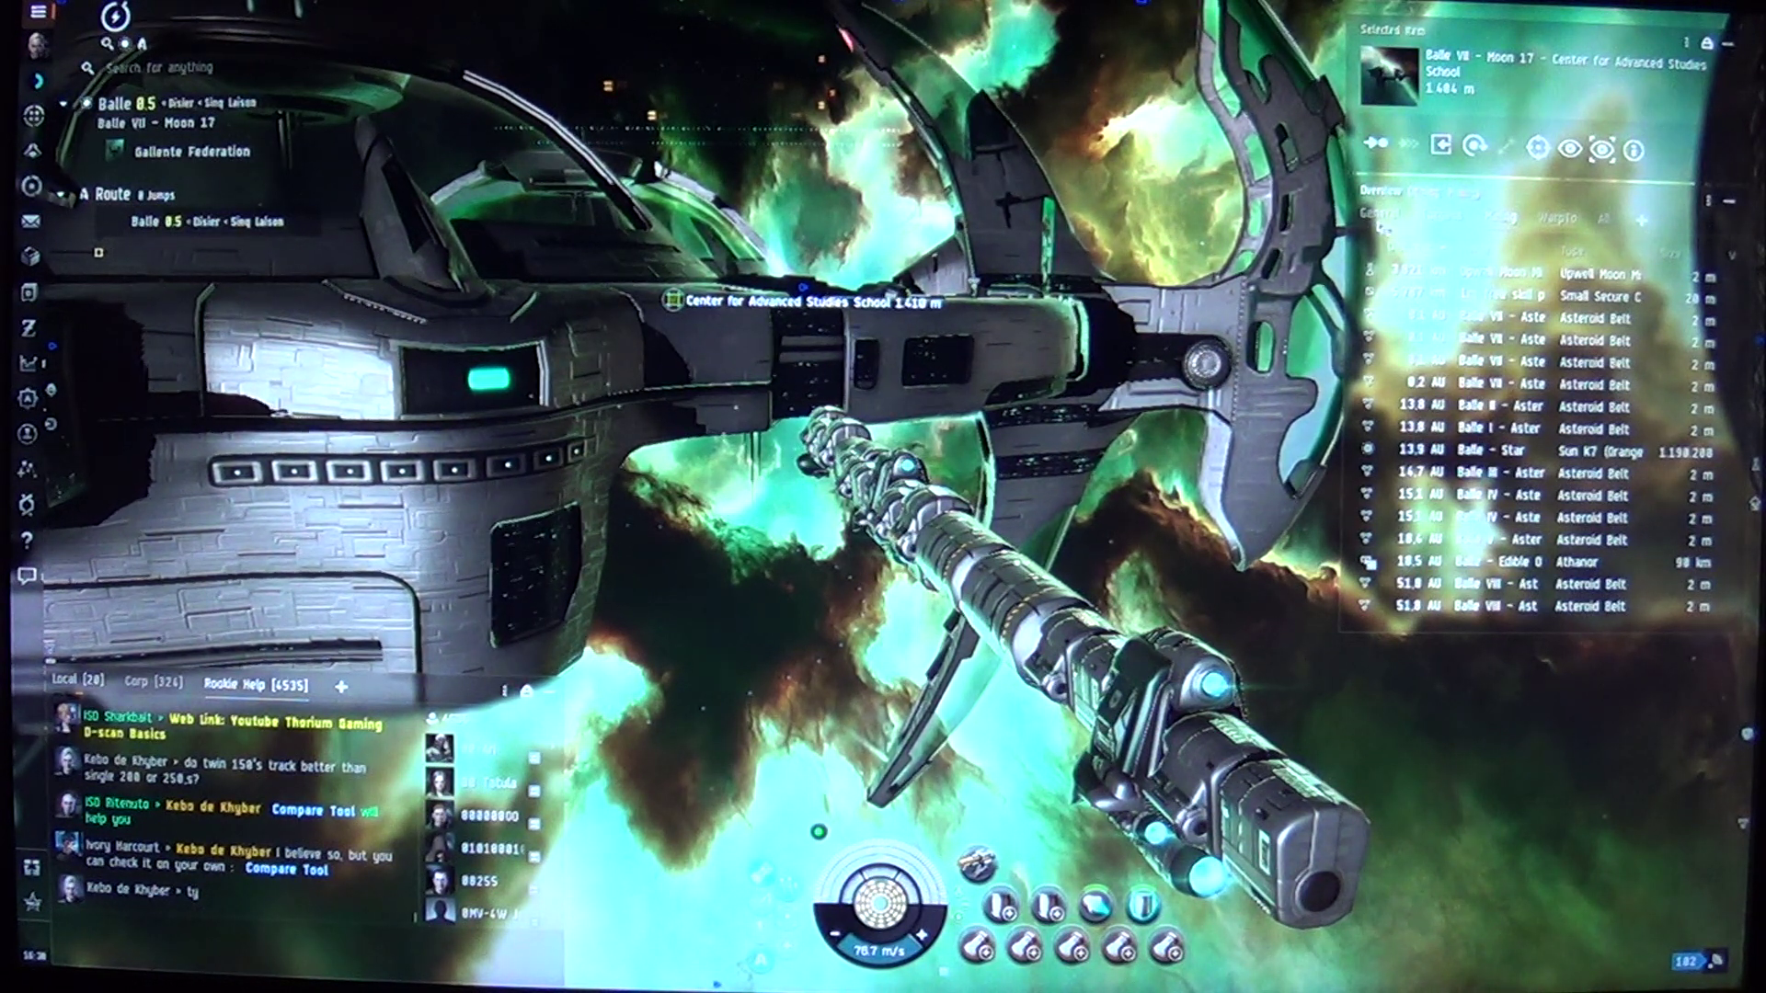
pyautogui.click(1378, 218)
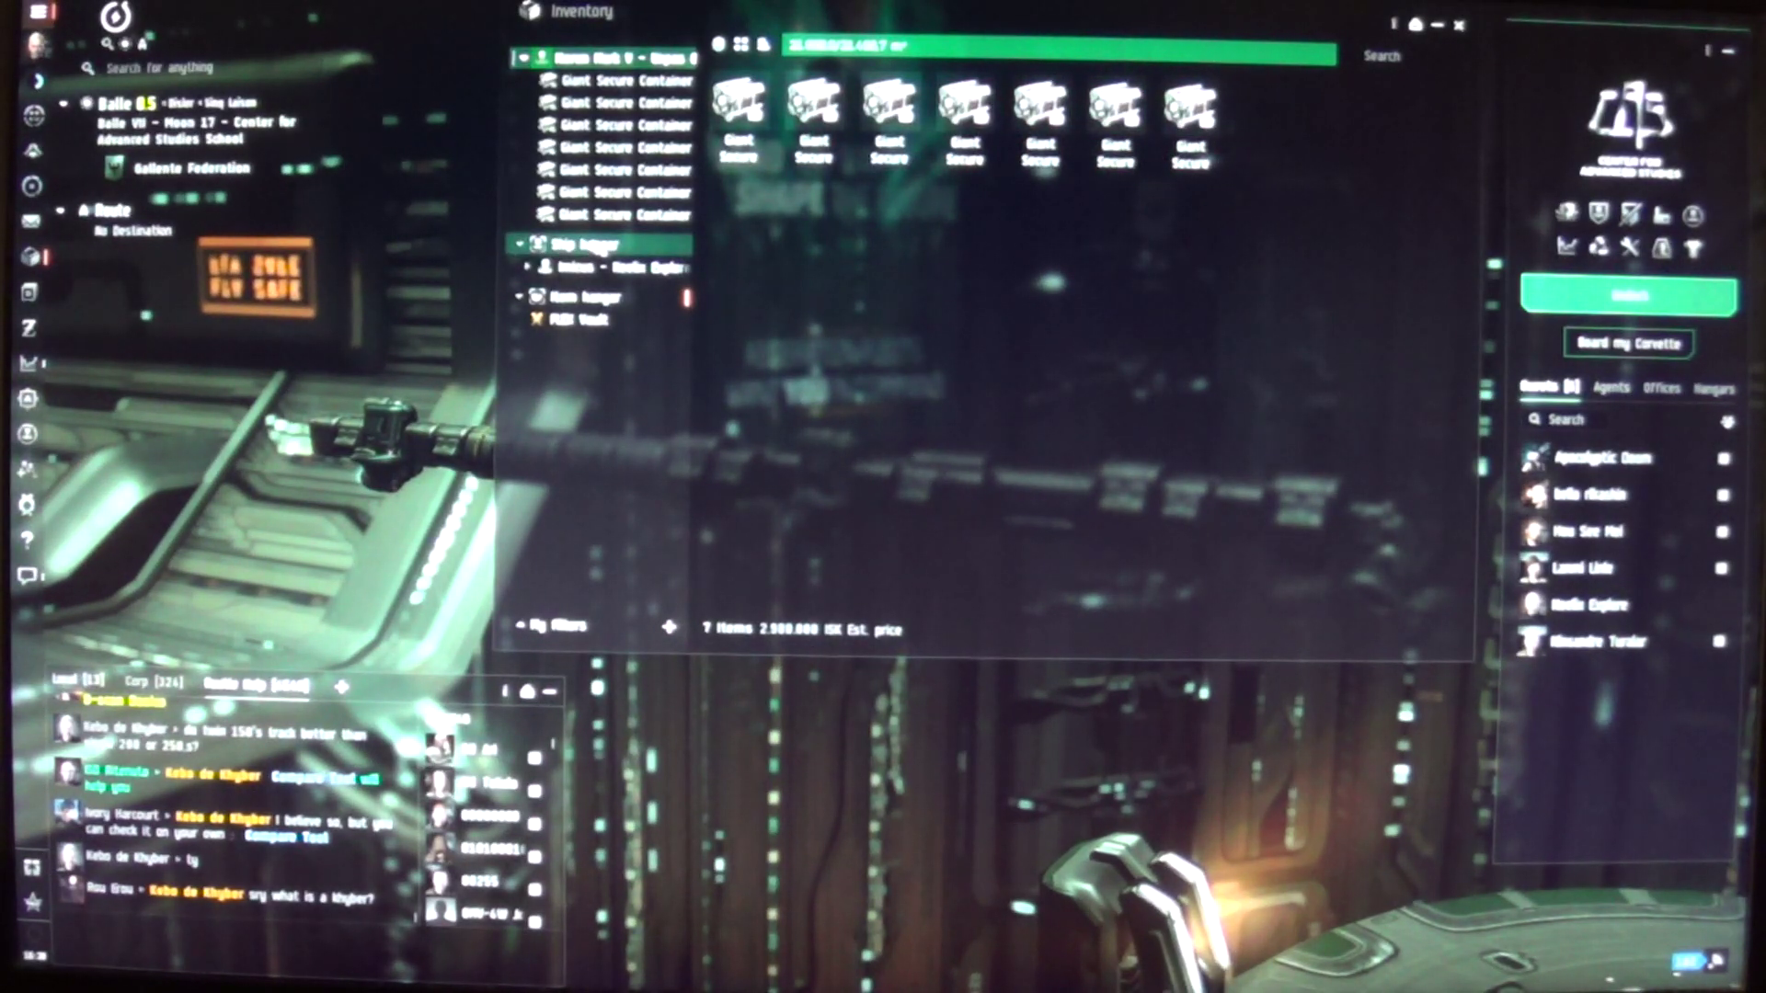
# Step: Board the Imicus frigate from the station's ship hangar
pyautogui.click(585, 244)
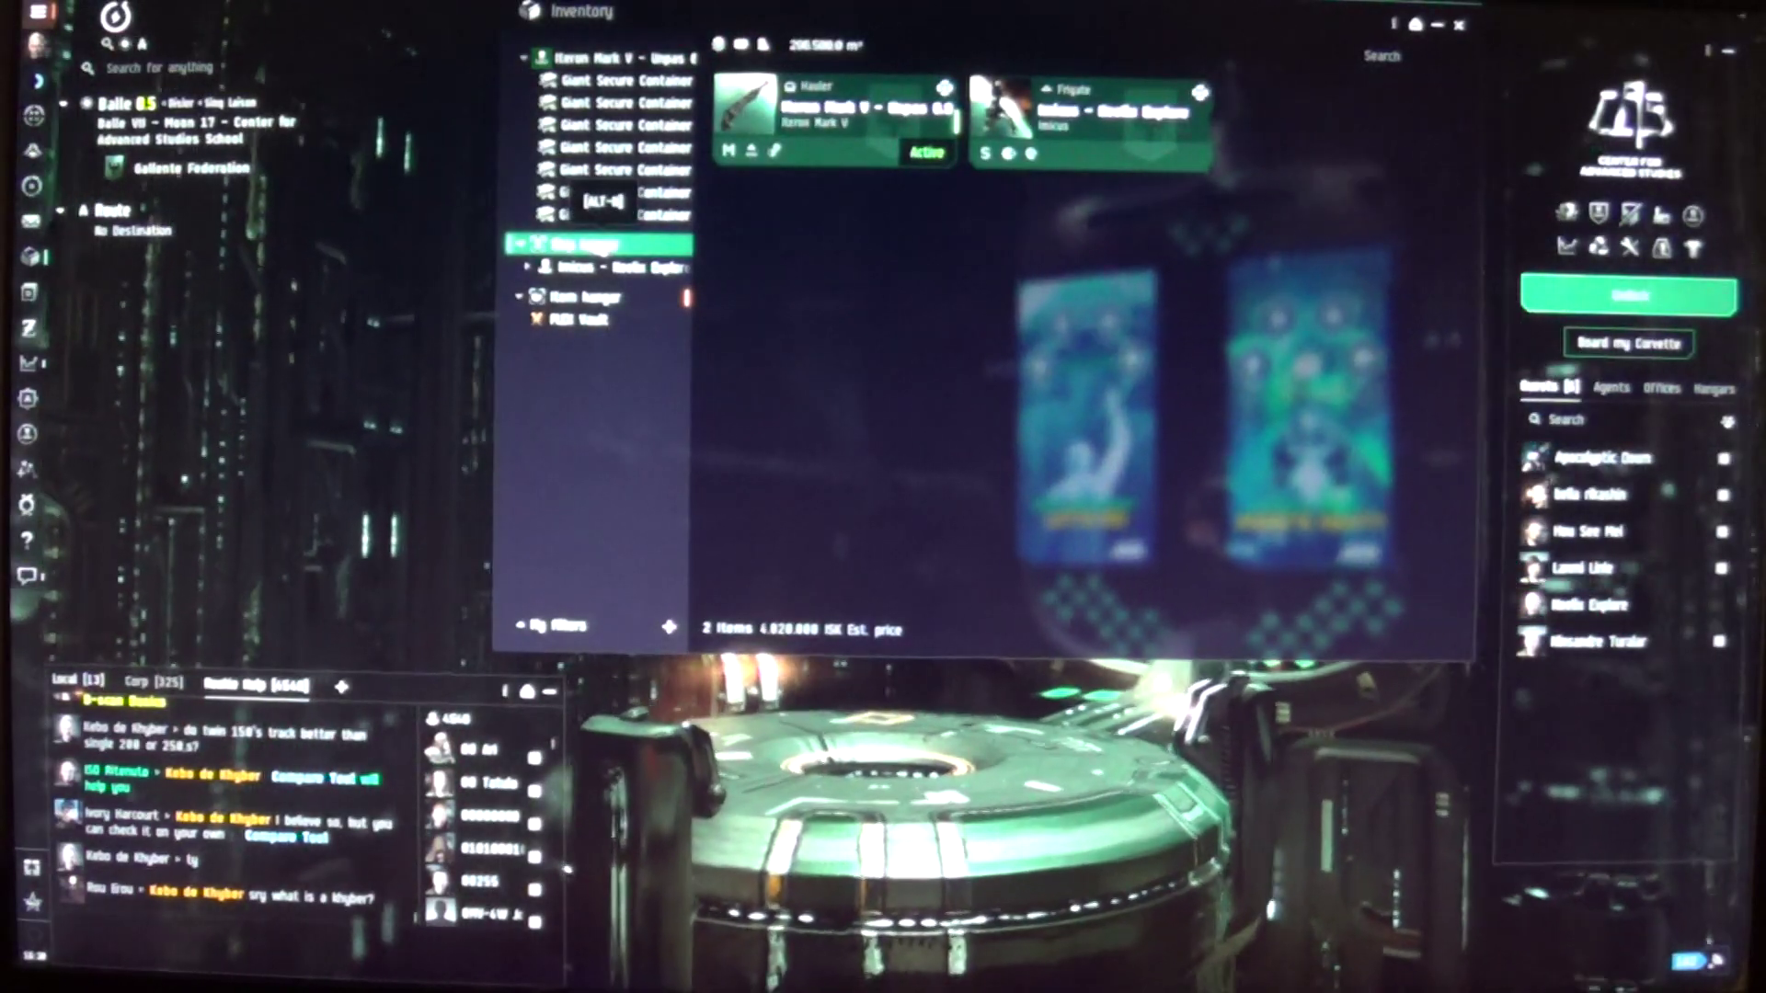
pyautogui.click(1085, 121)
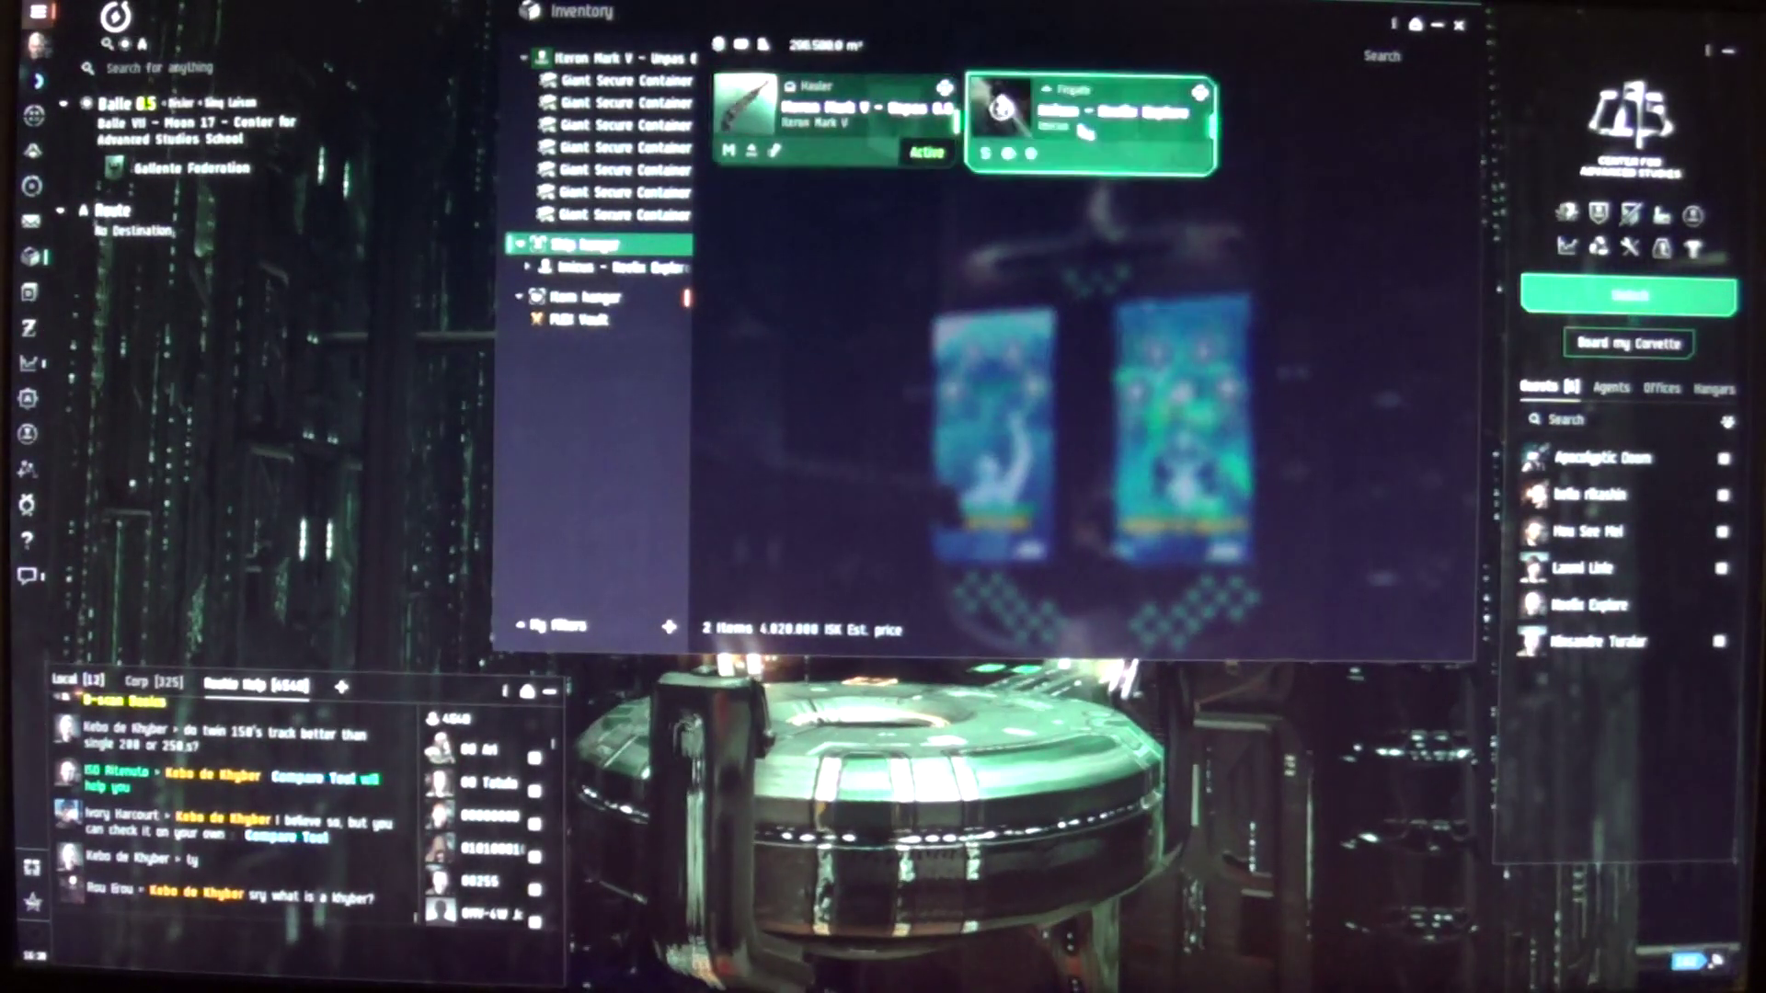
pyautogui.rightClick(1086, 128)
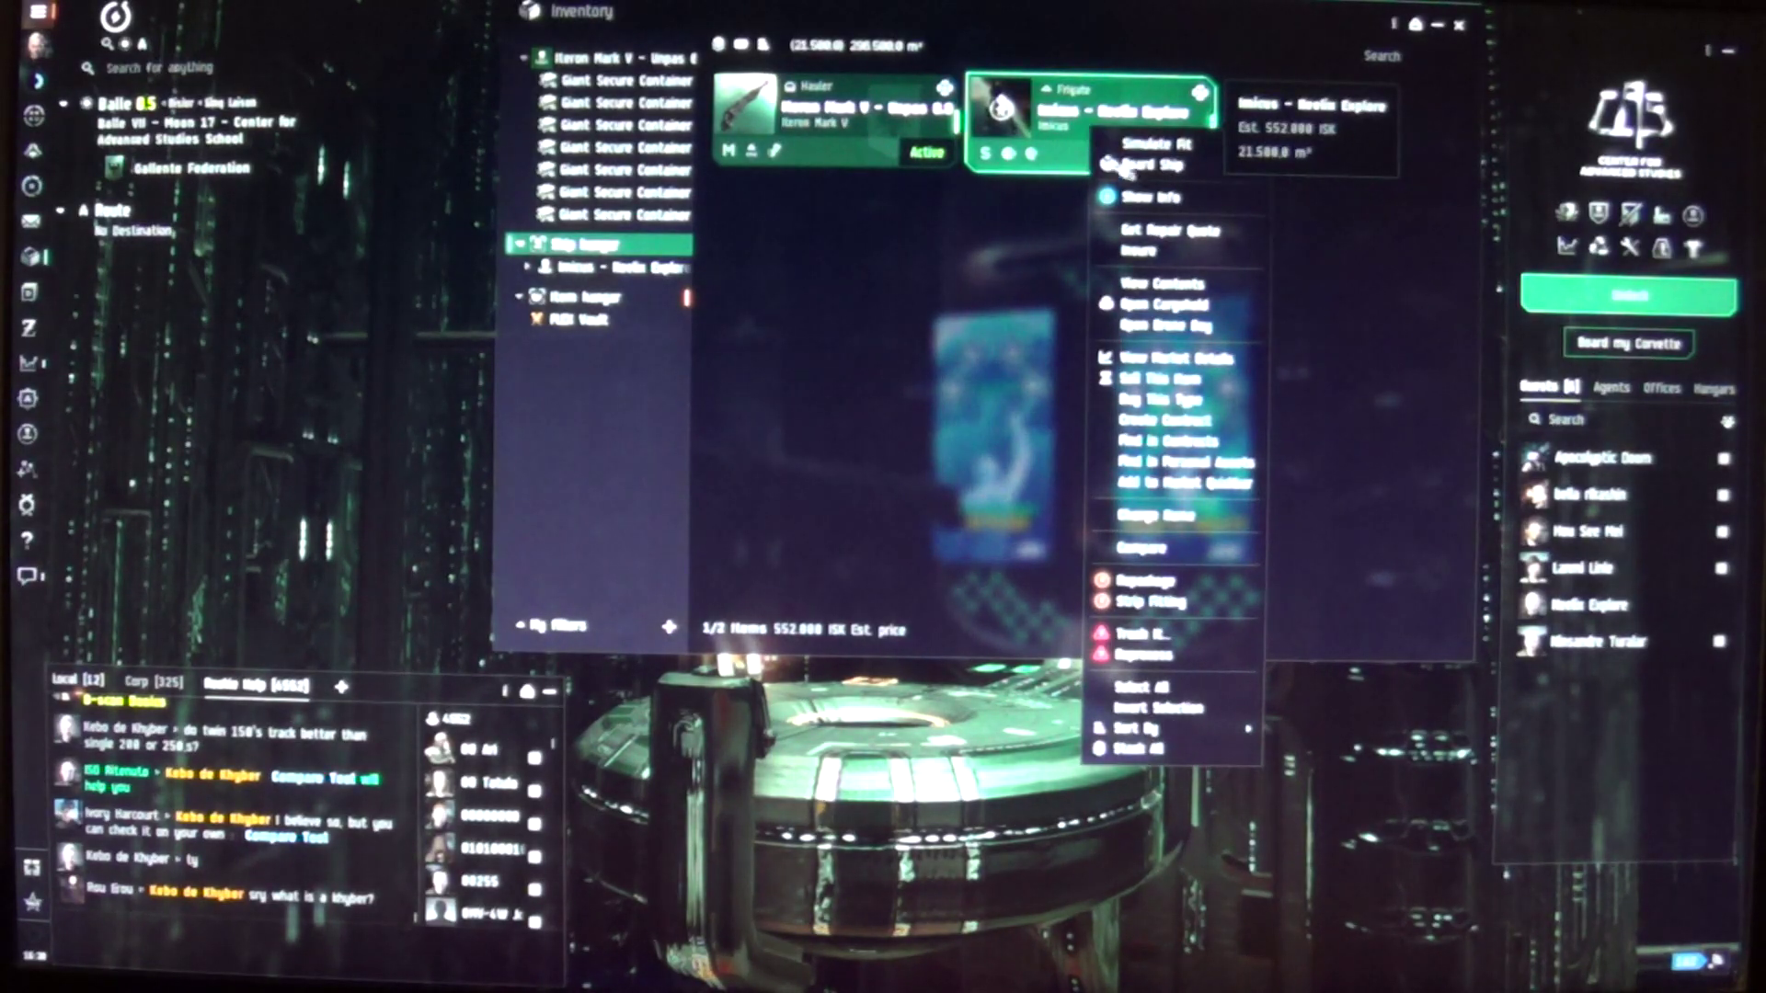
pyautogui.click(1143, 166)
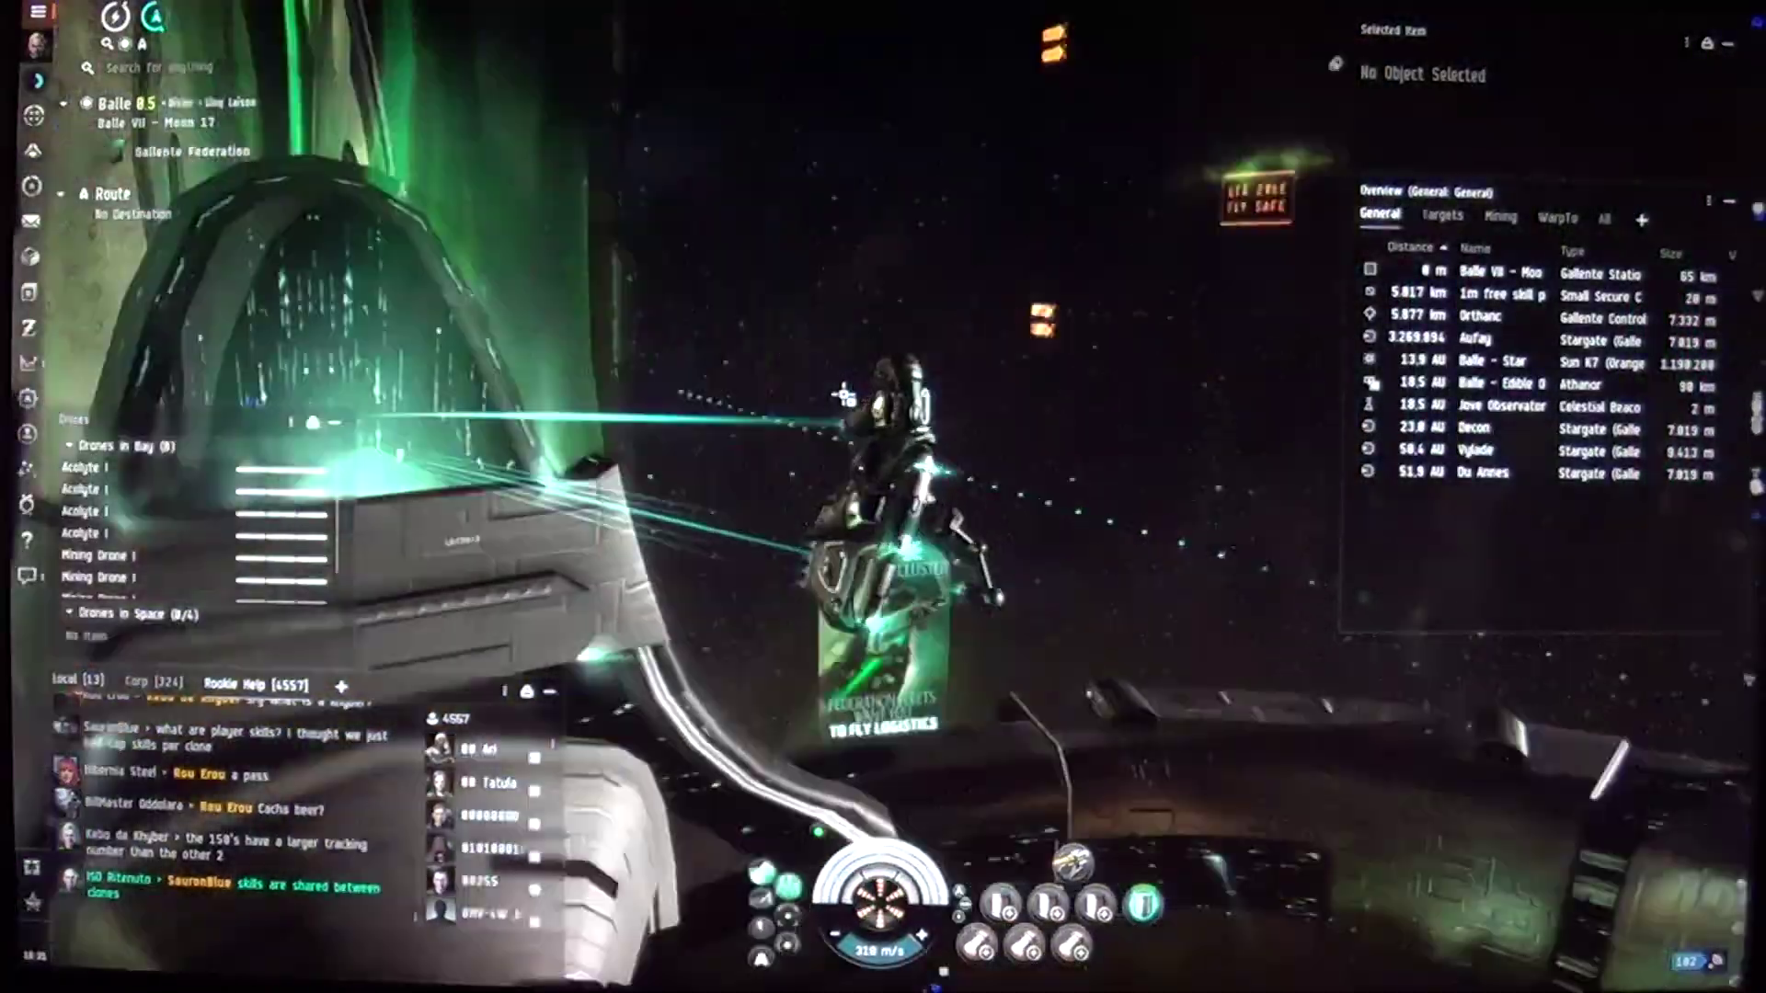
# Step: Warp the Imicus to the saved Balle 1-1 location
pyautogui.moveTo(843, 393)
pyautogui.mouseDown()
pyautogui.moveTo(1145, 277)
pyautogui.moveTo(800, 225)
pyautogui.mouseUp()
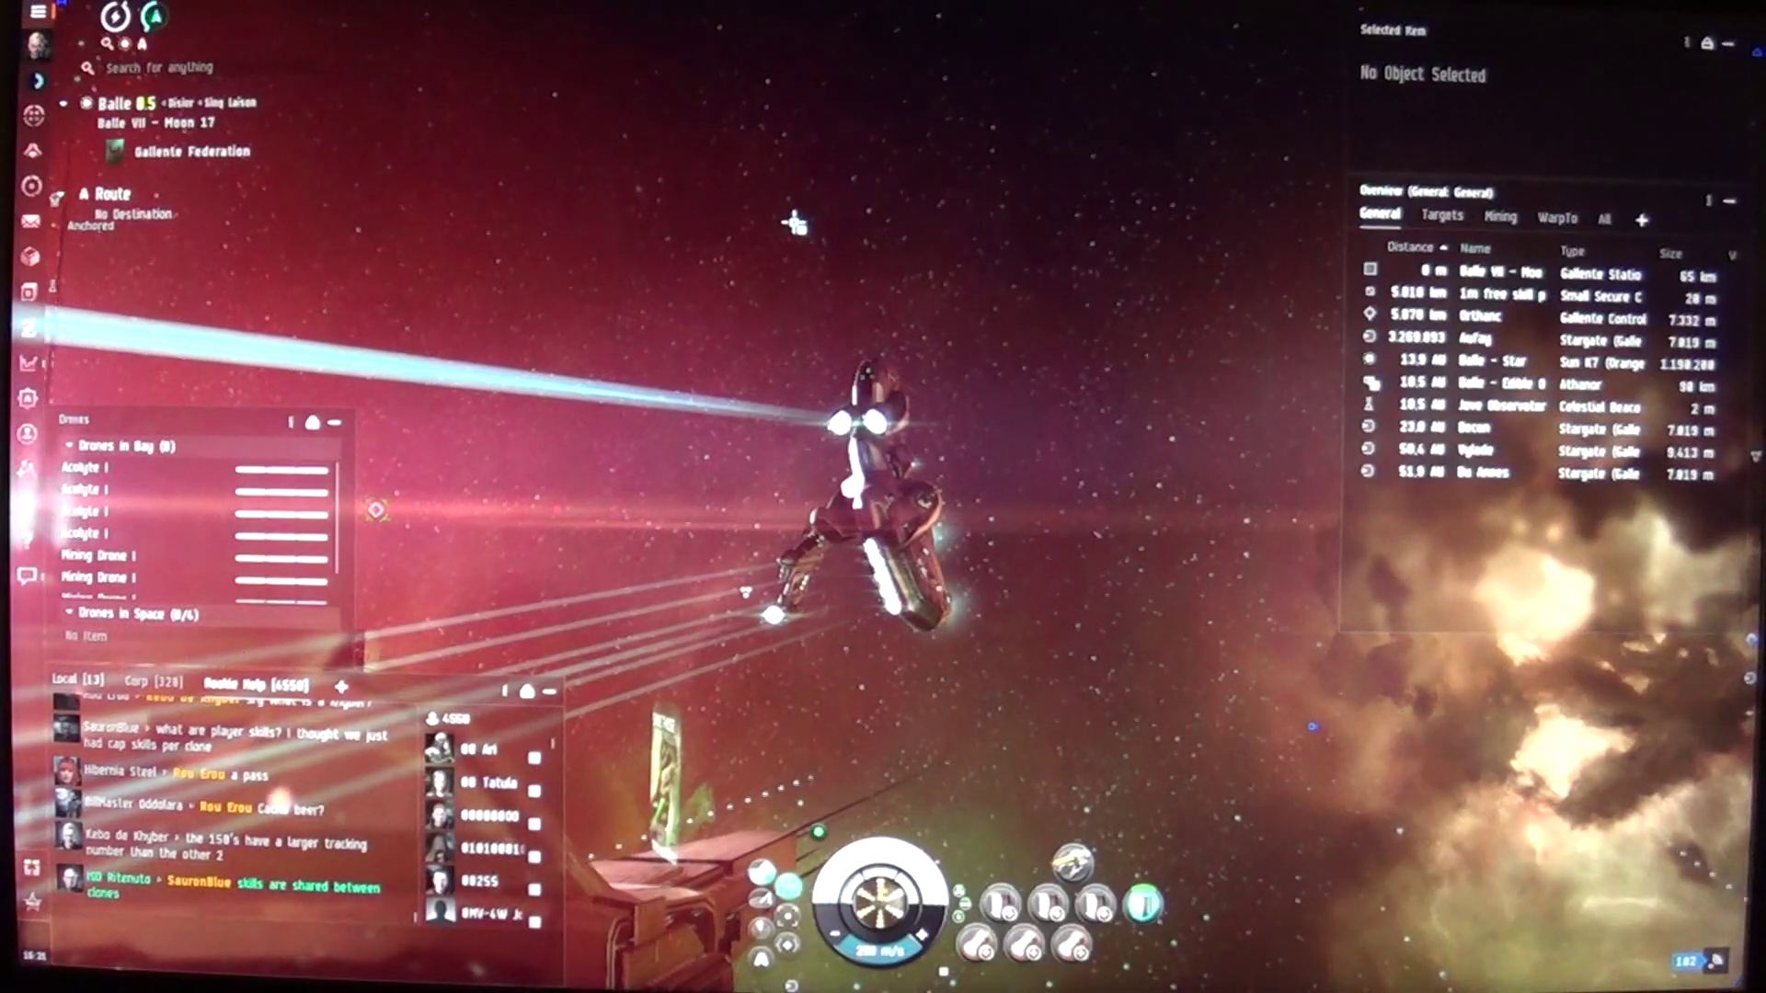
pyautogui.rightClick(801, 231)
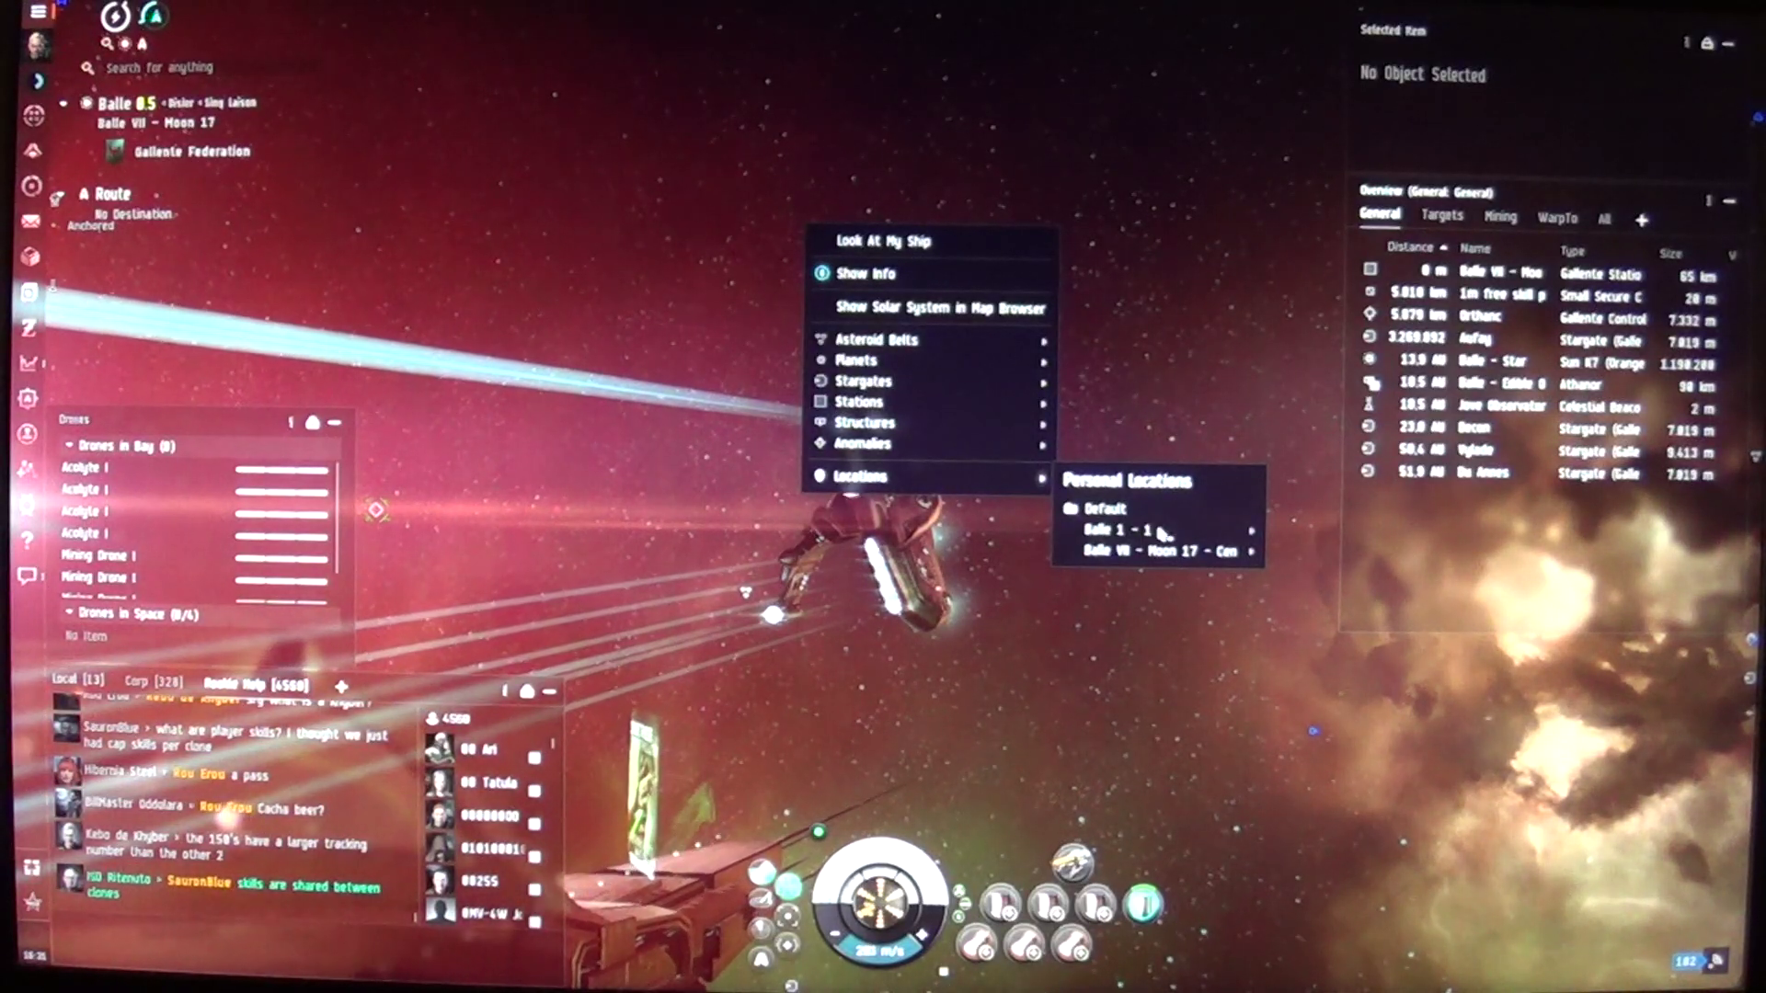
pyautogui.click(1300, 532)
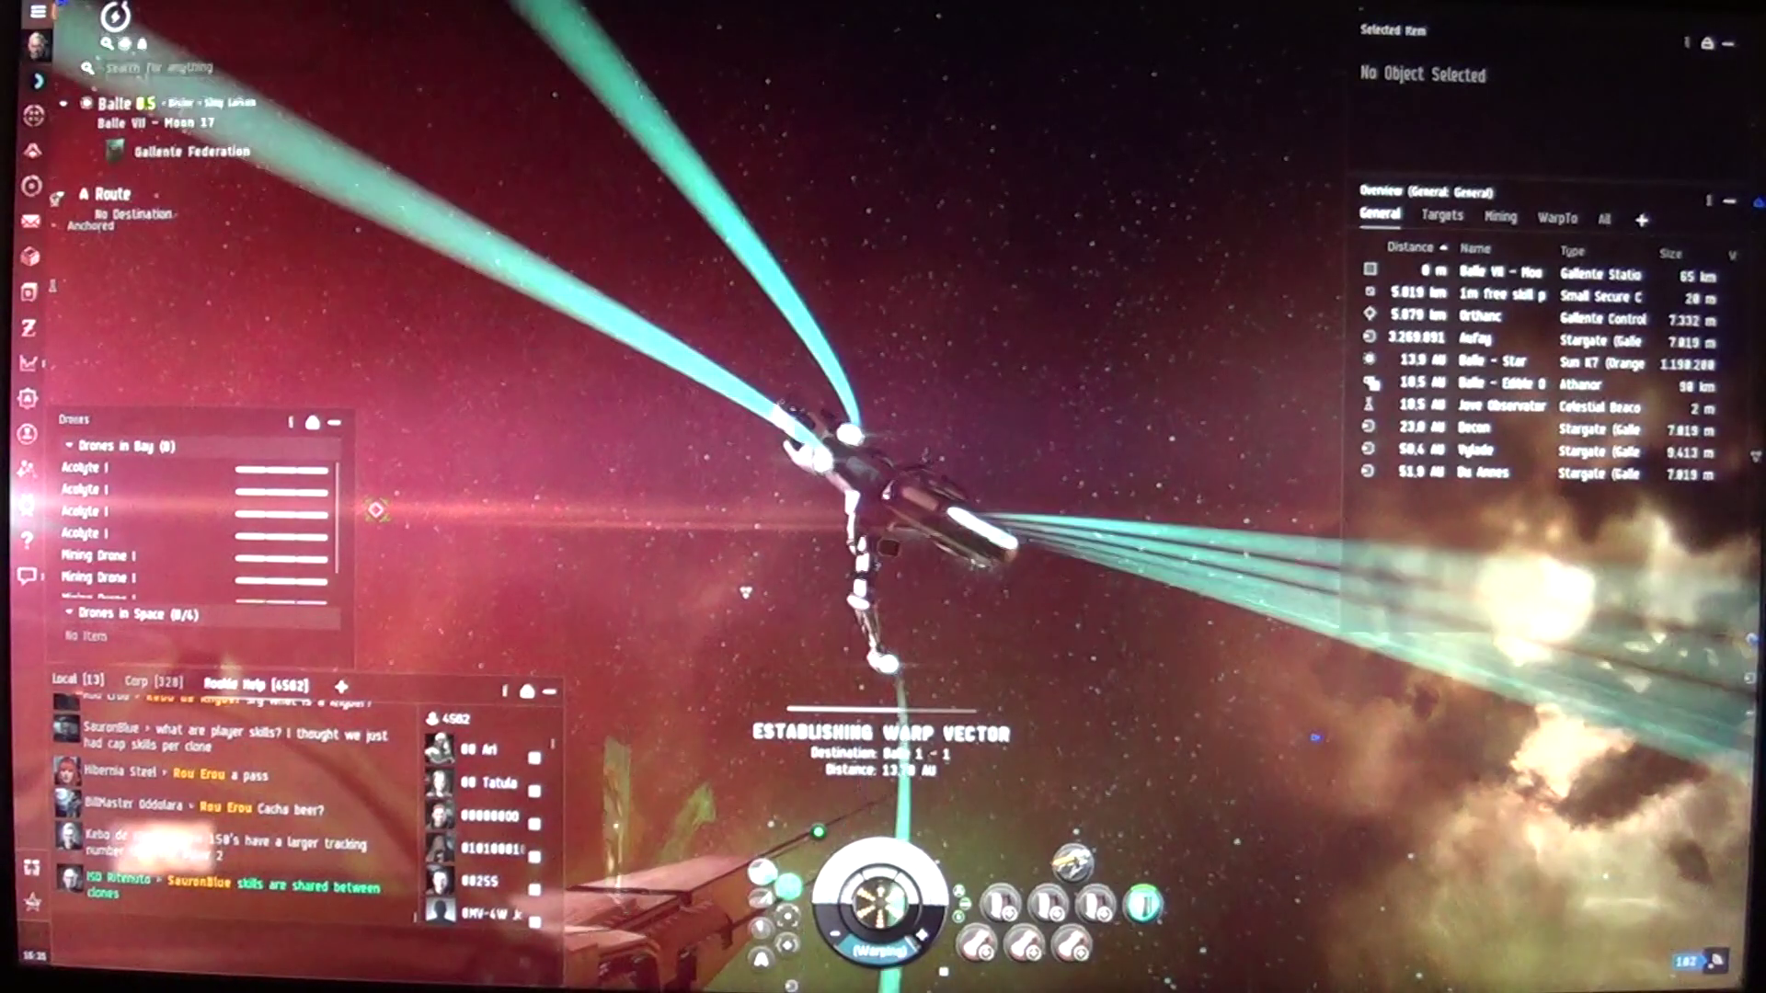
# Step: Show the Imicus drone bay and select the Acolyte combat drones
pyautogui.hotkey('alt', 'c')
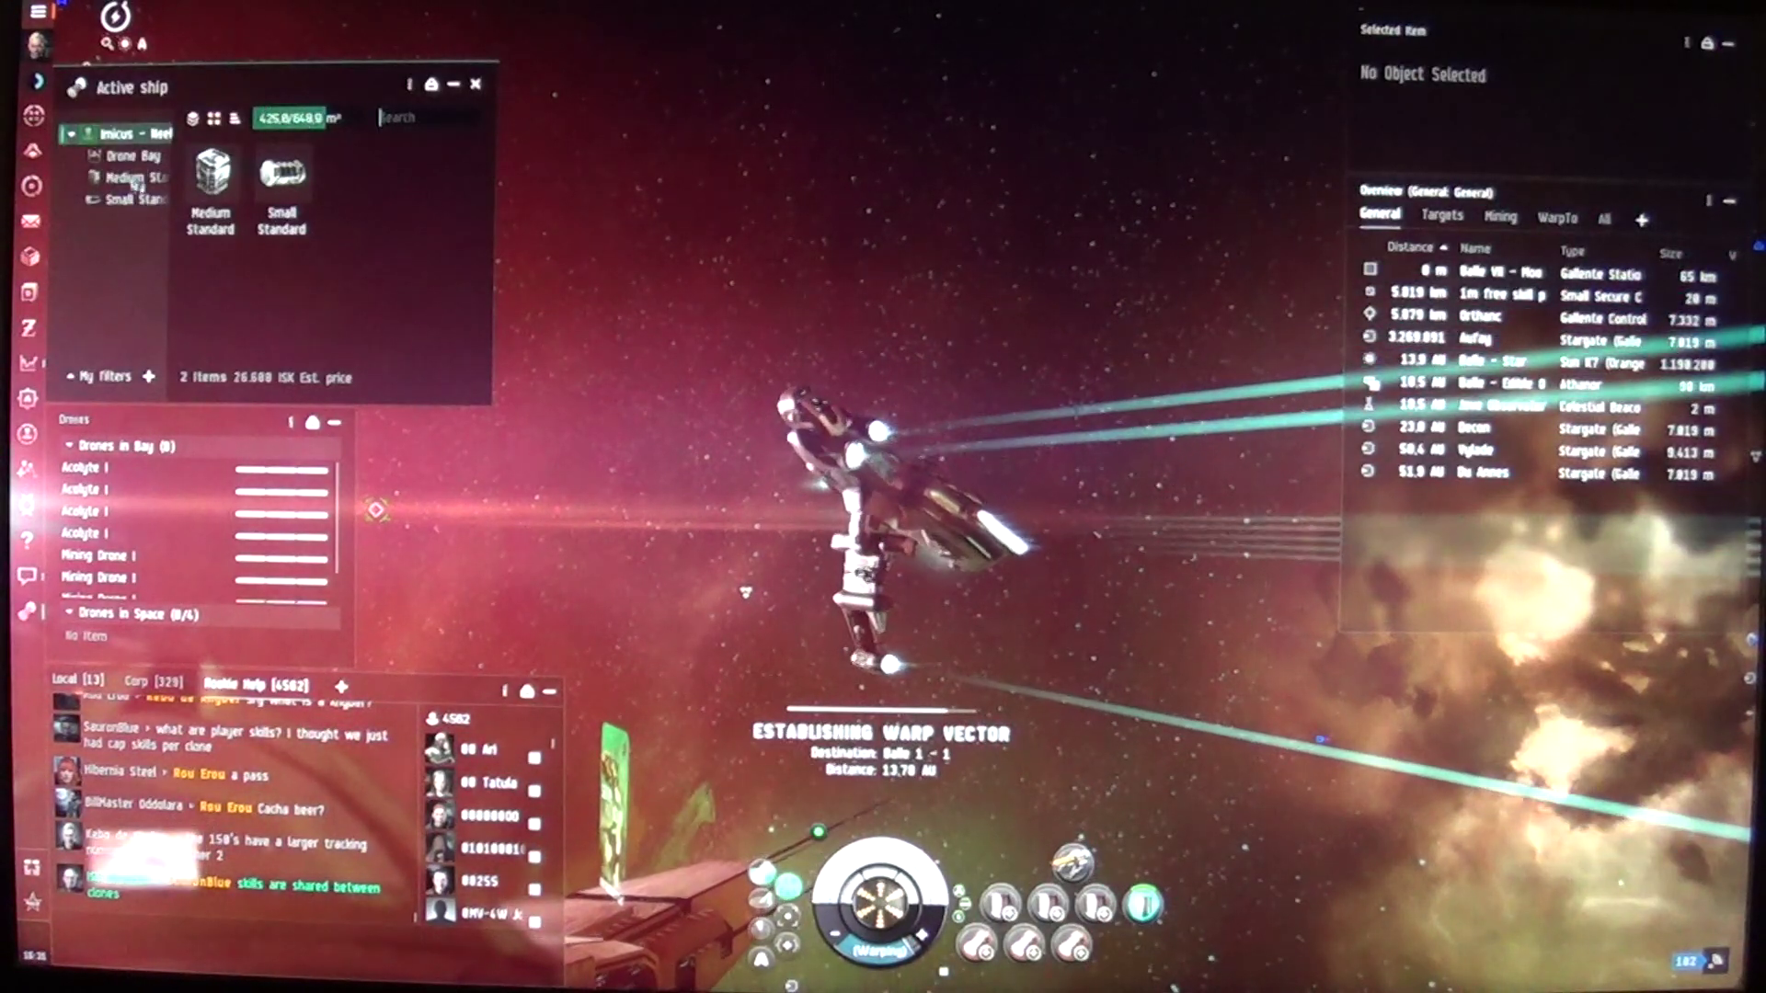
pyautogui.click(134, 156)
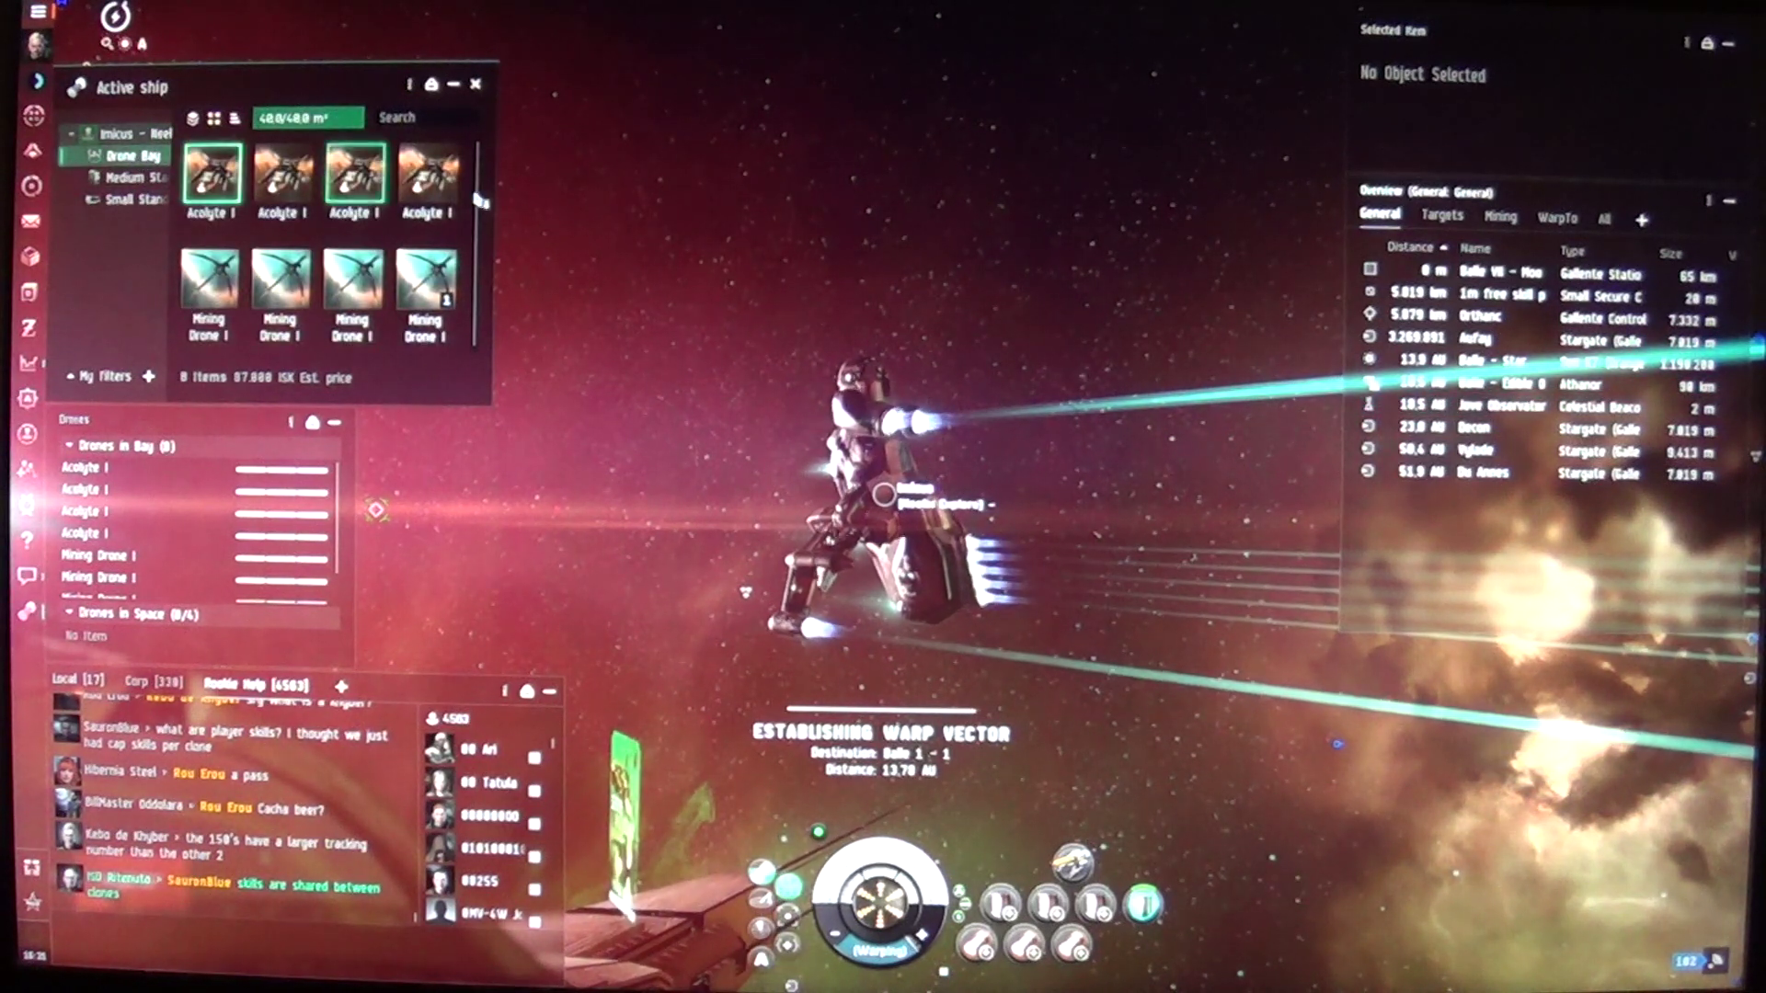
pyautogui.click(213, 176)
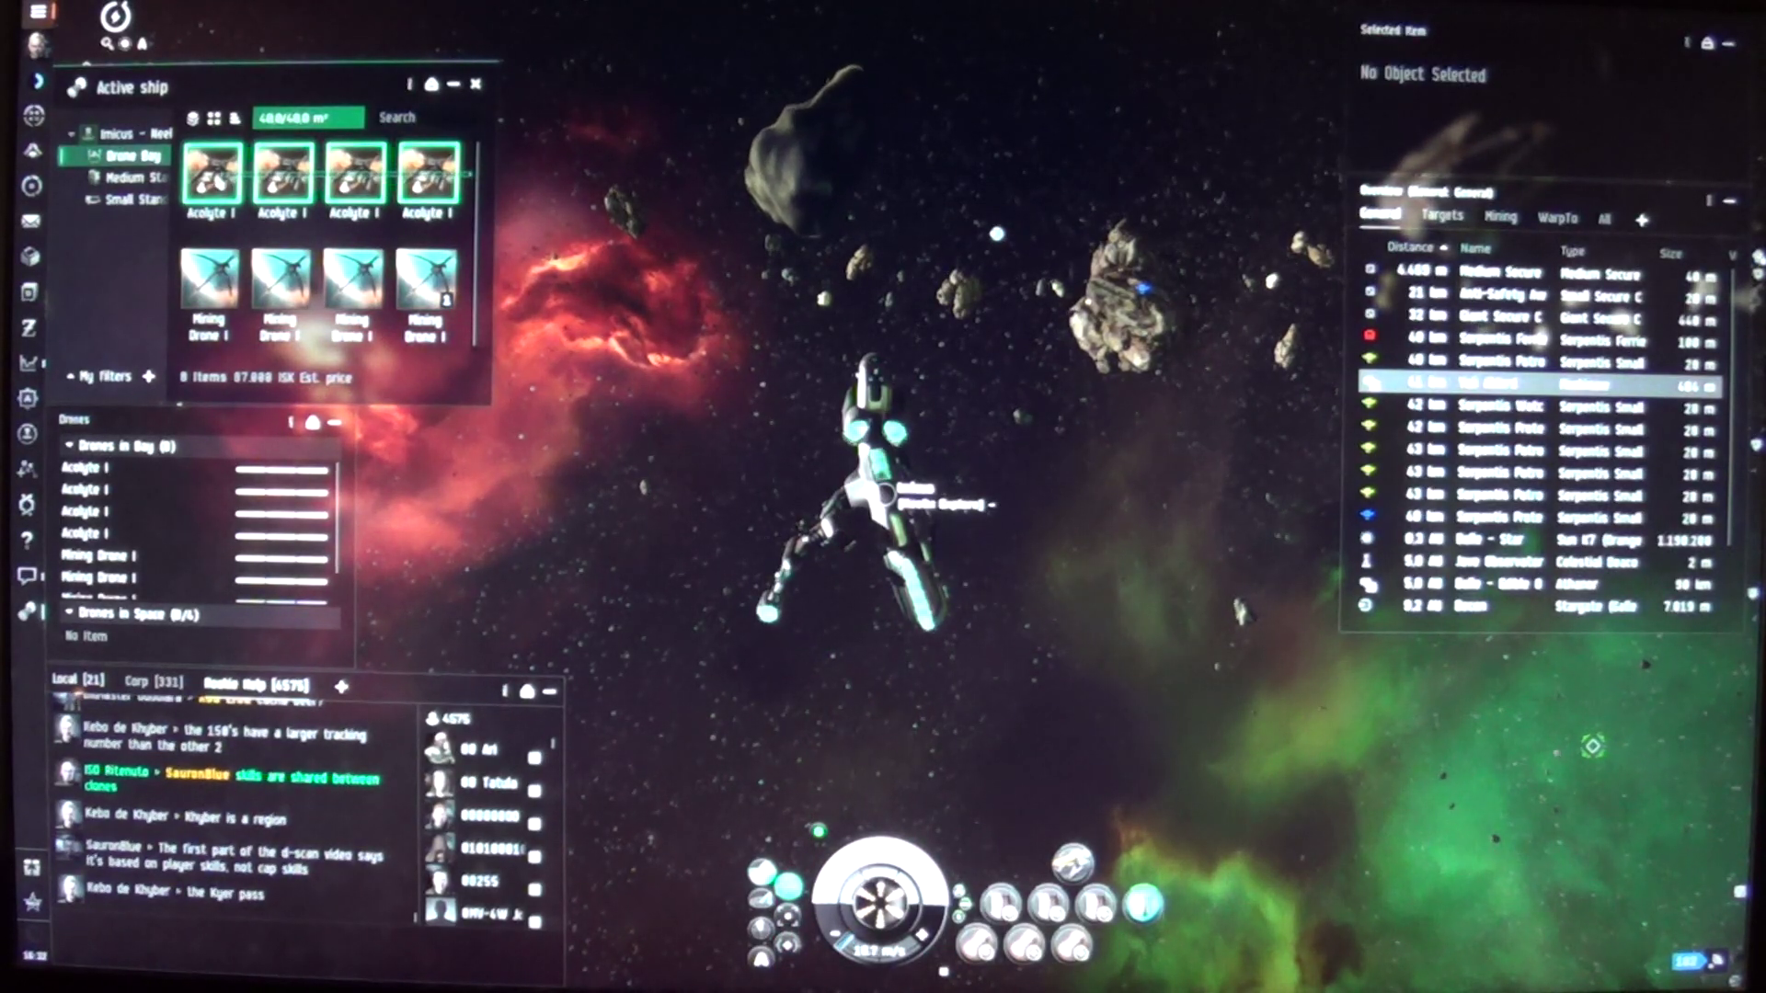
# Step: Launch the four Acolyte drones and pick Azure Plagioclase in the Overview Mining list
pyautogui.rightClick(282, 177)
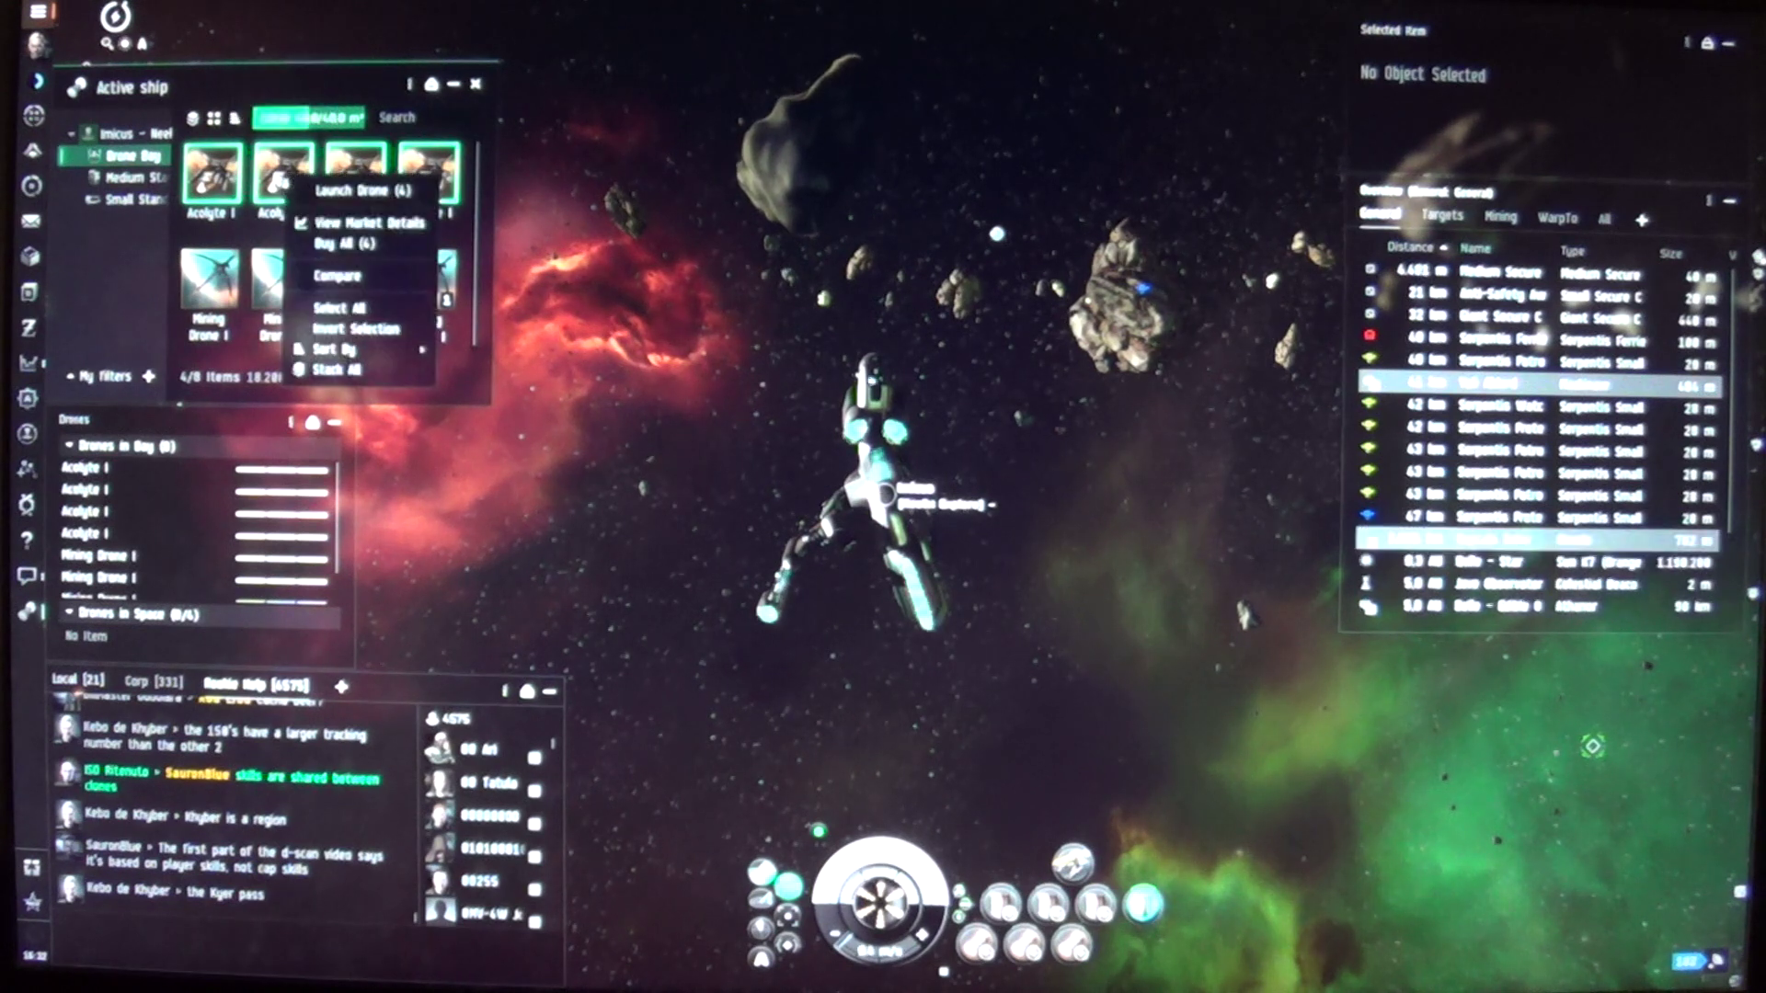
pyautogui.click(345, 195)
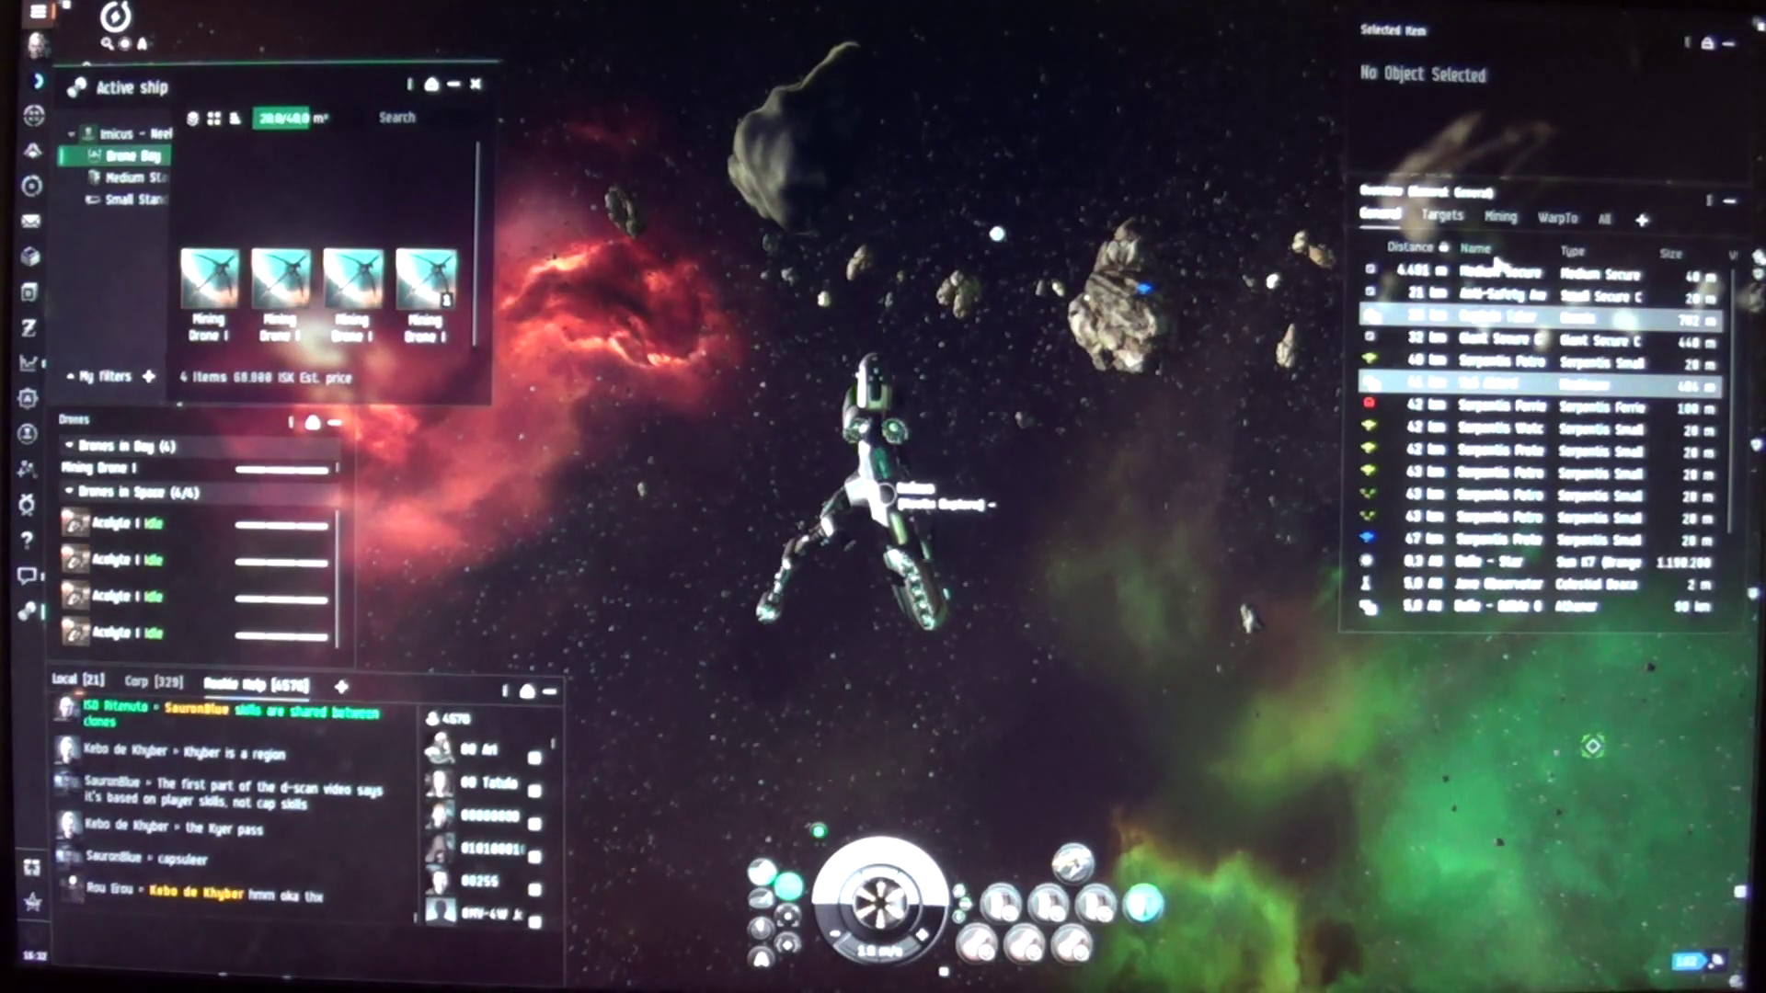
pyautogui.click(1501, 217)
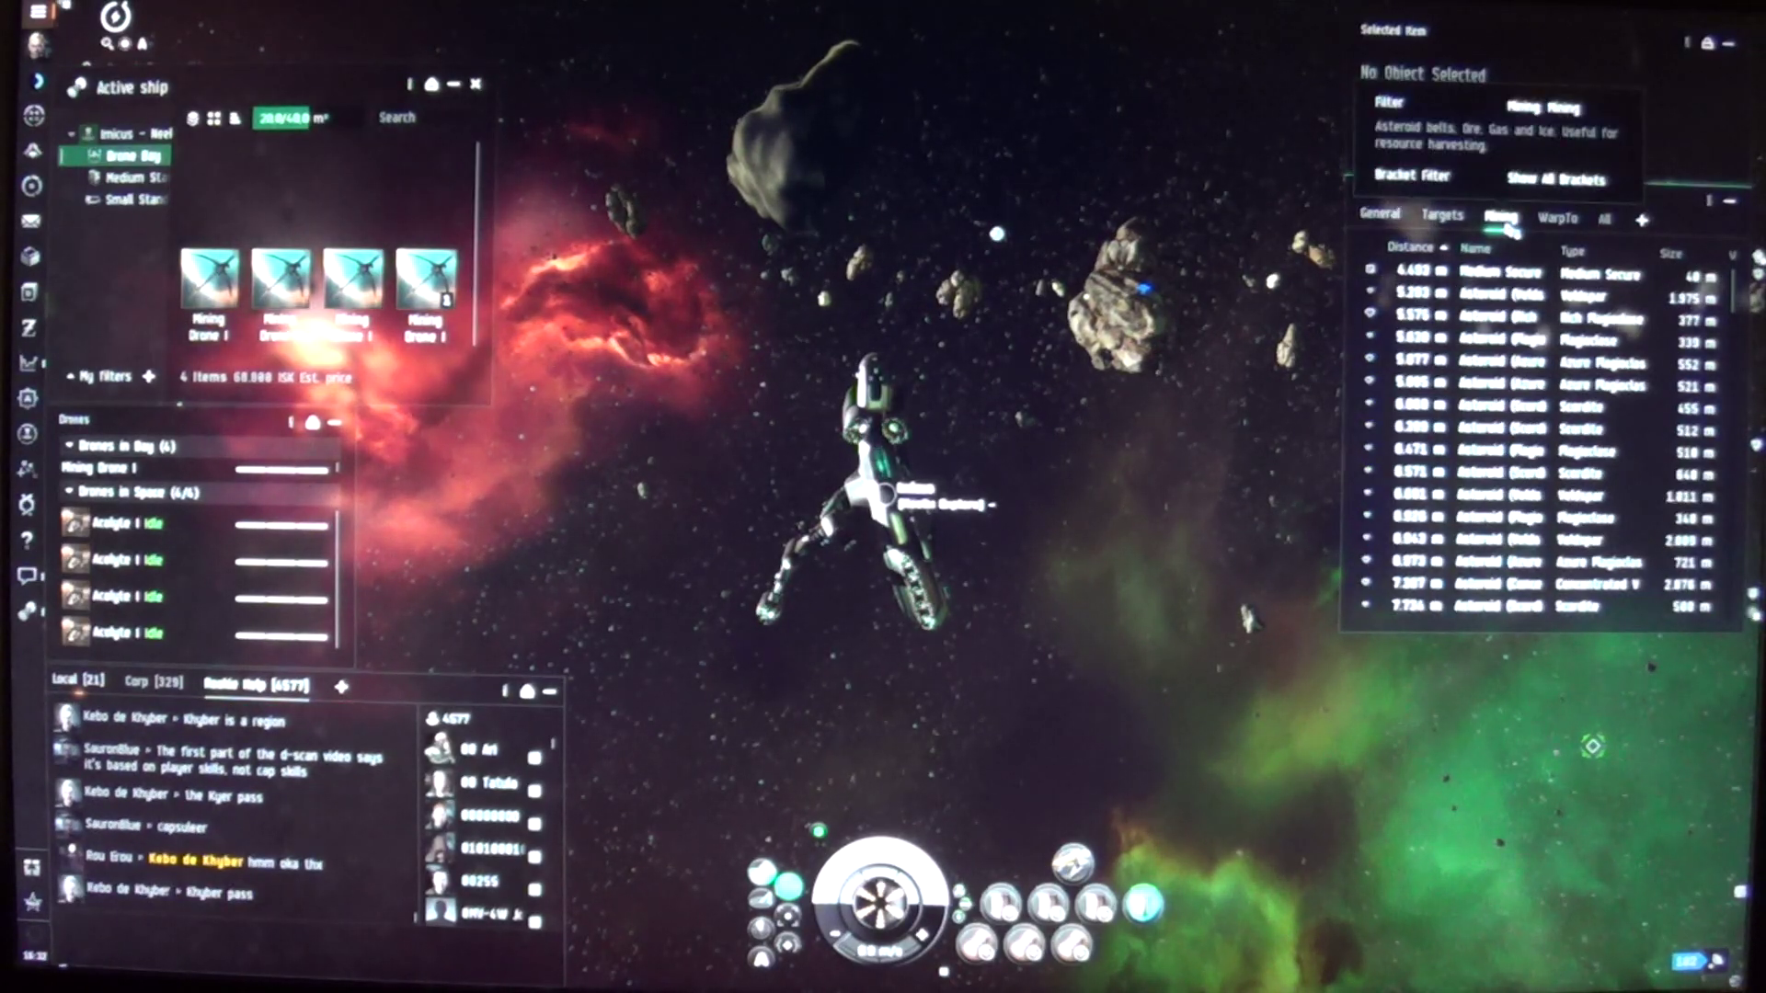
pyautogui.click(1492, 383)
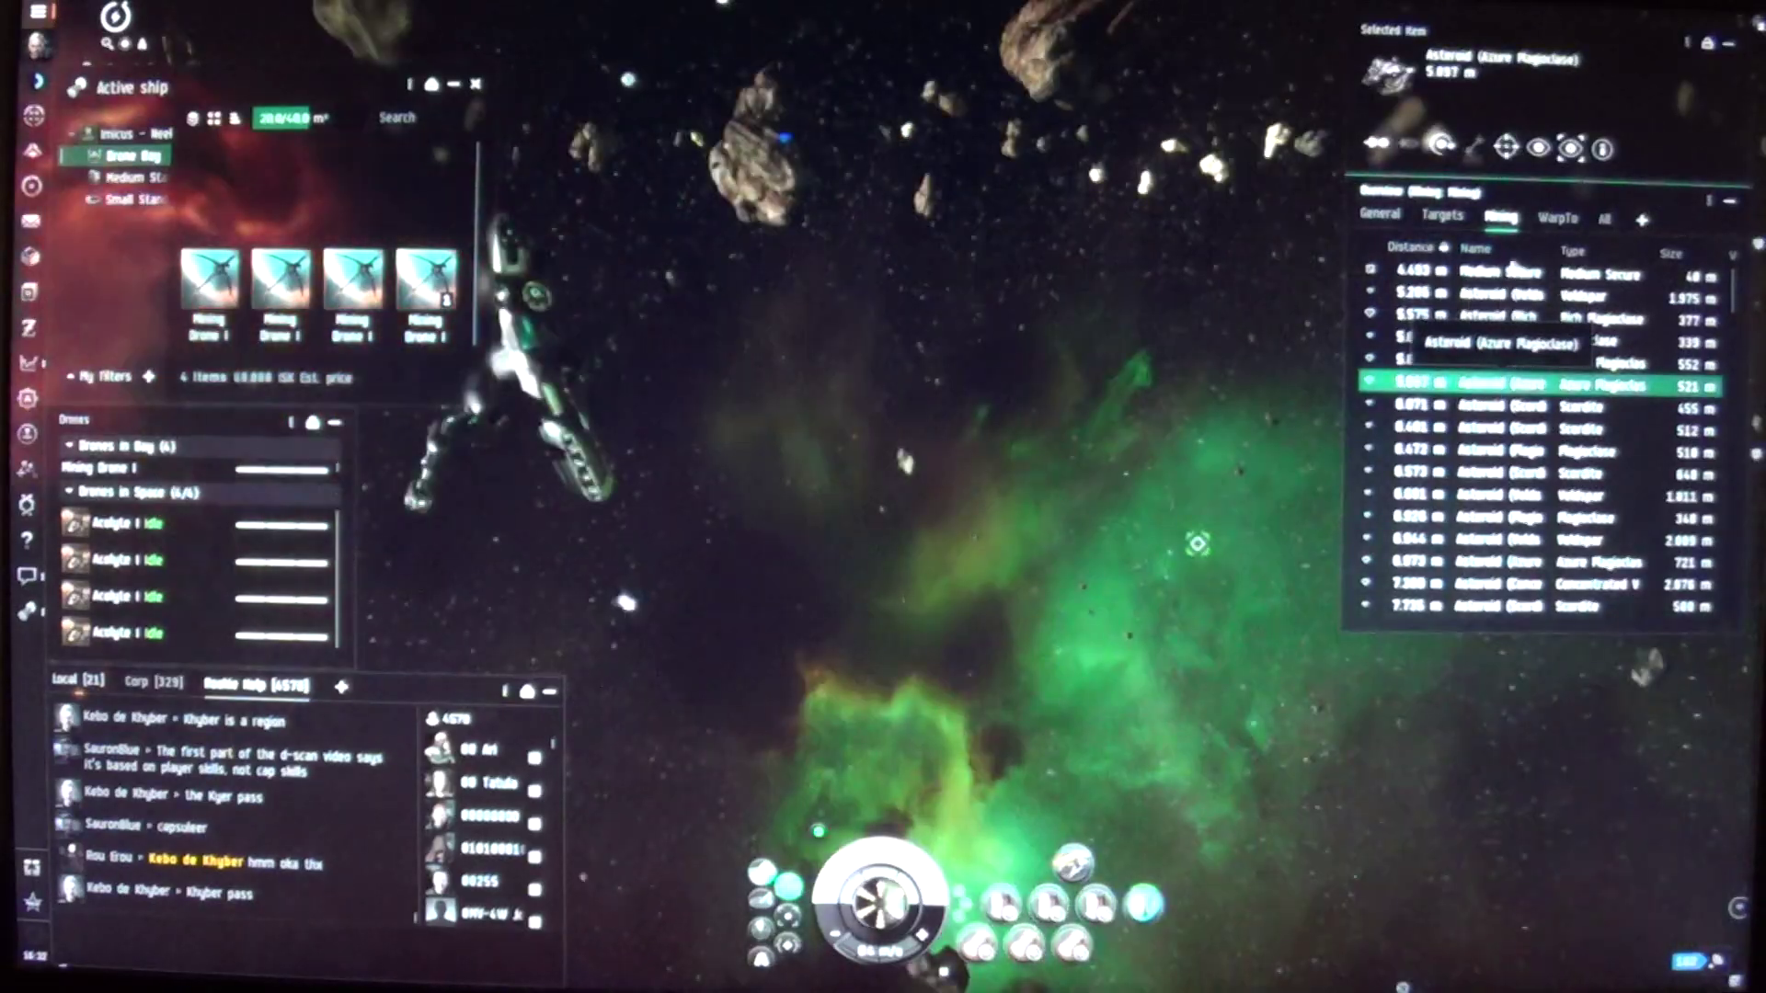
# Step: Lock the Azure Plagioclase asteroid as target, then return the Overview to the general list
pyautogui.moveTo(966, 620); pyautogui.dragTo(552, 415)
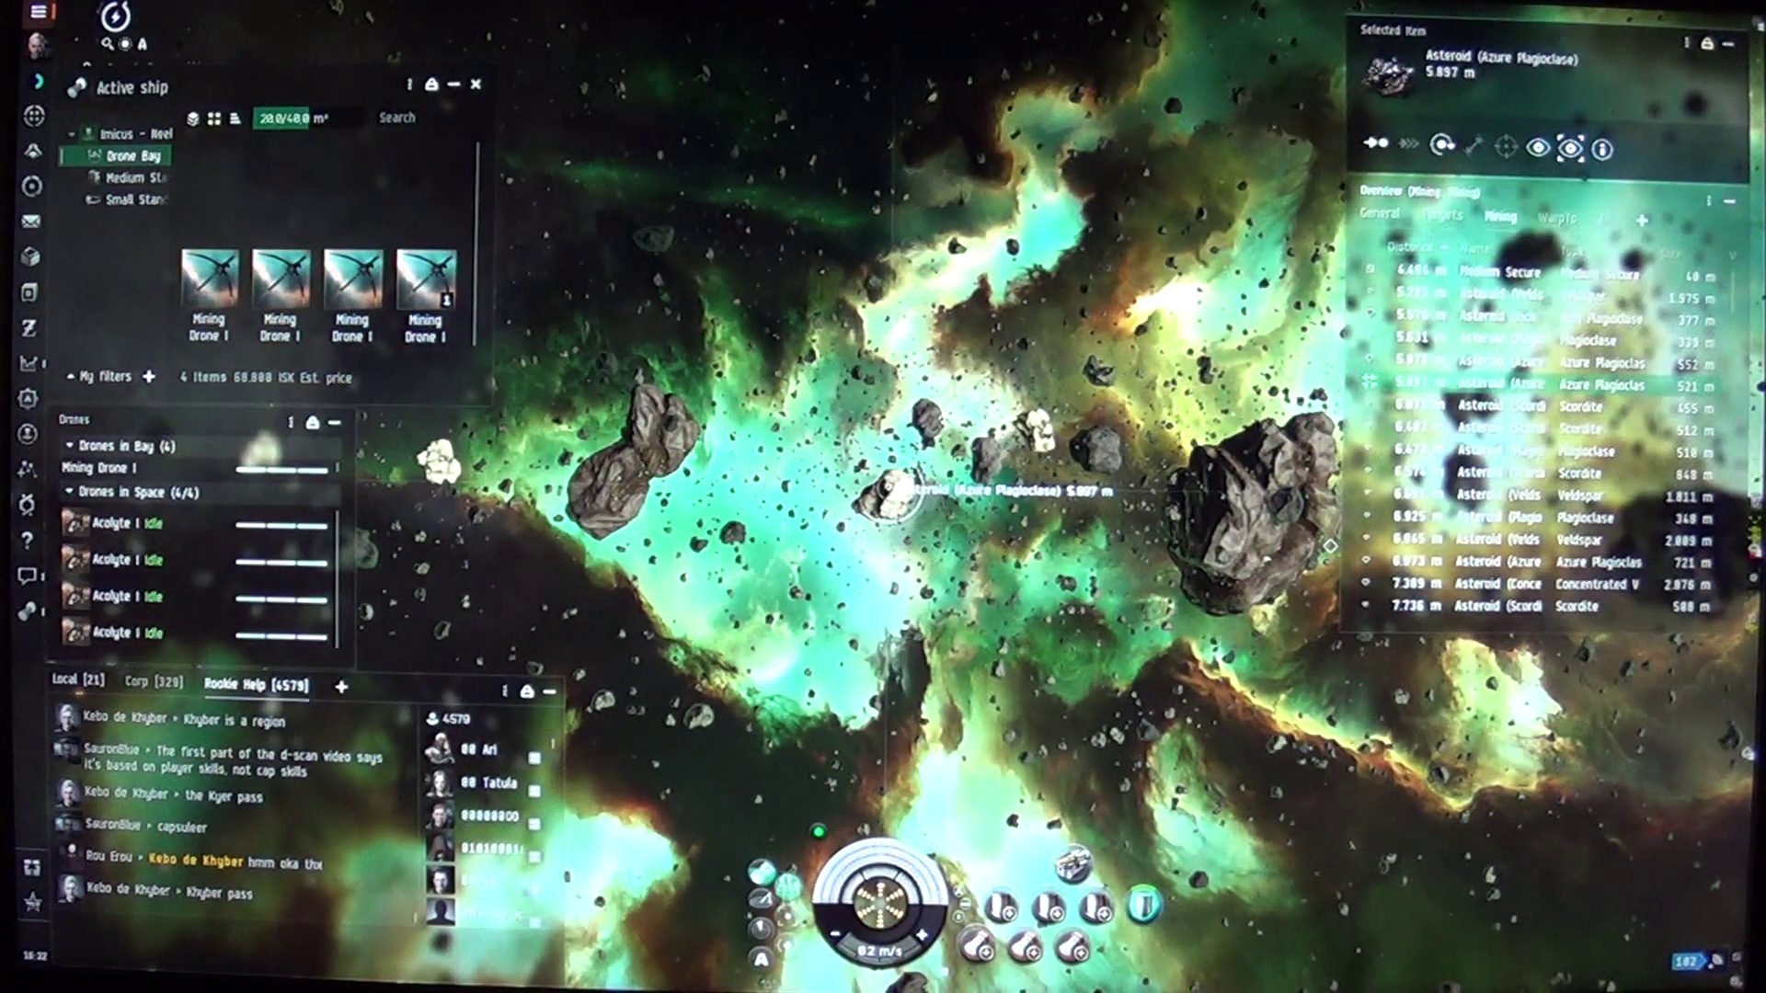
pyautogui.click(1505, 147)
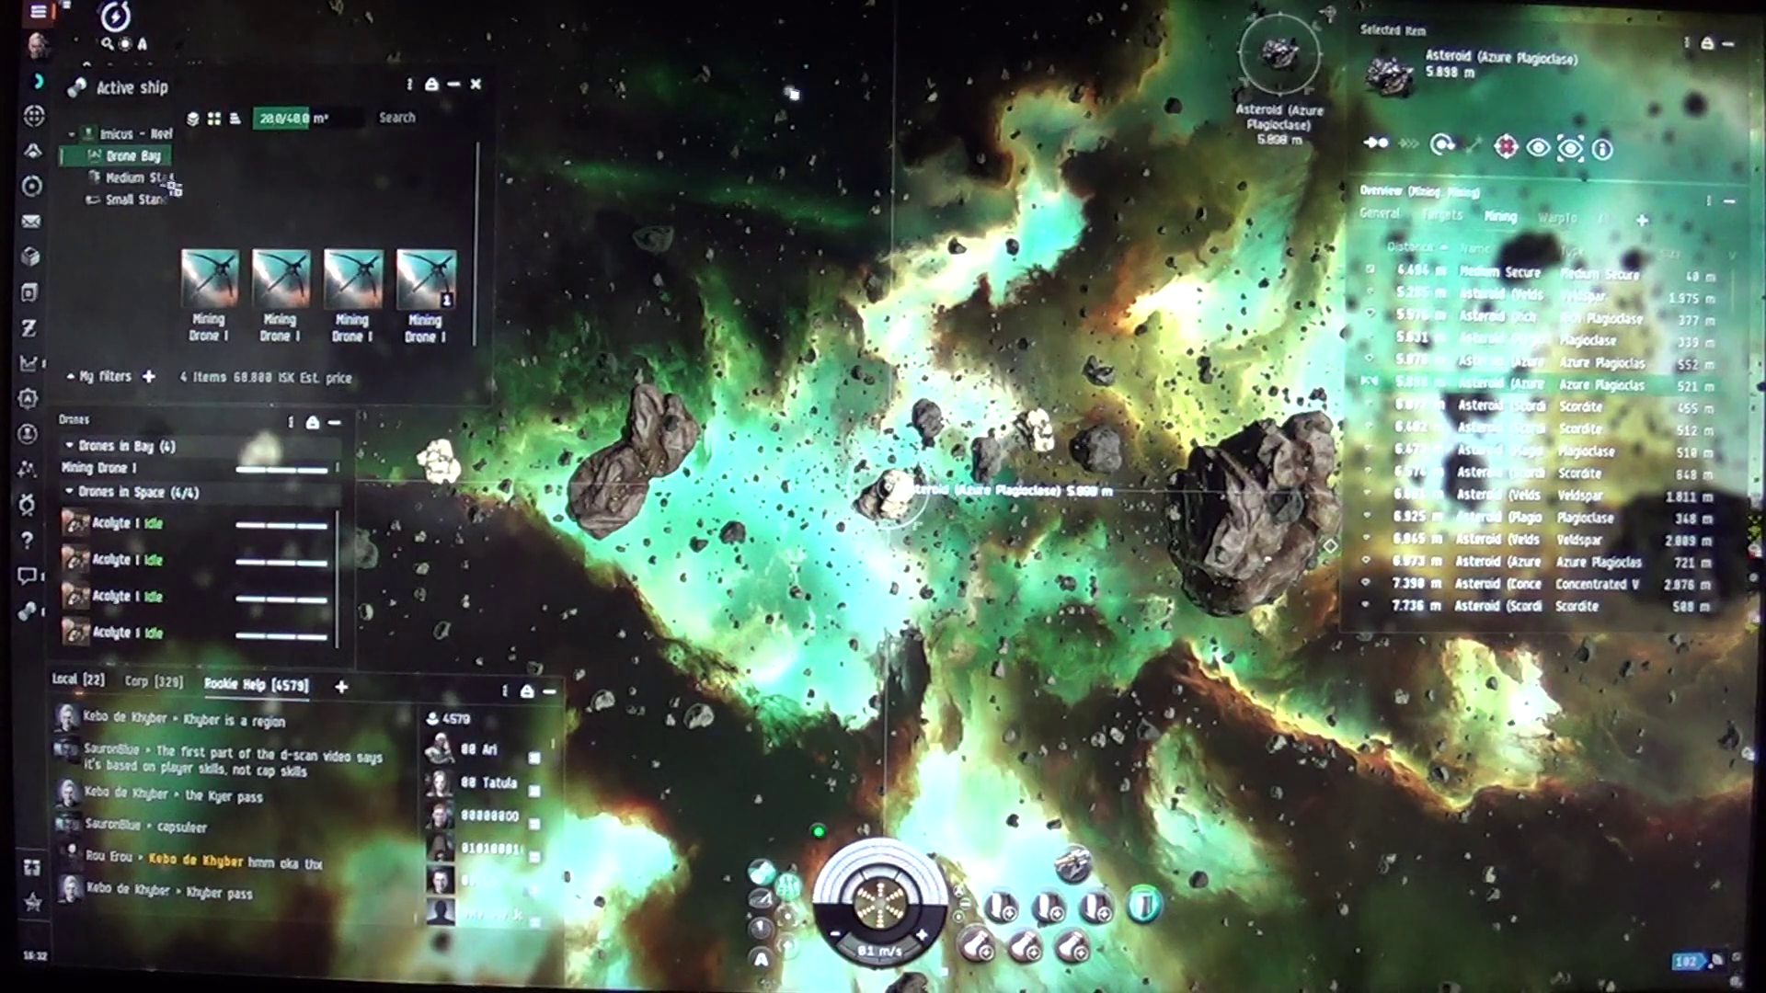
pyautogui.click(138, 133)
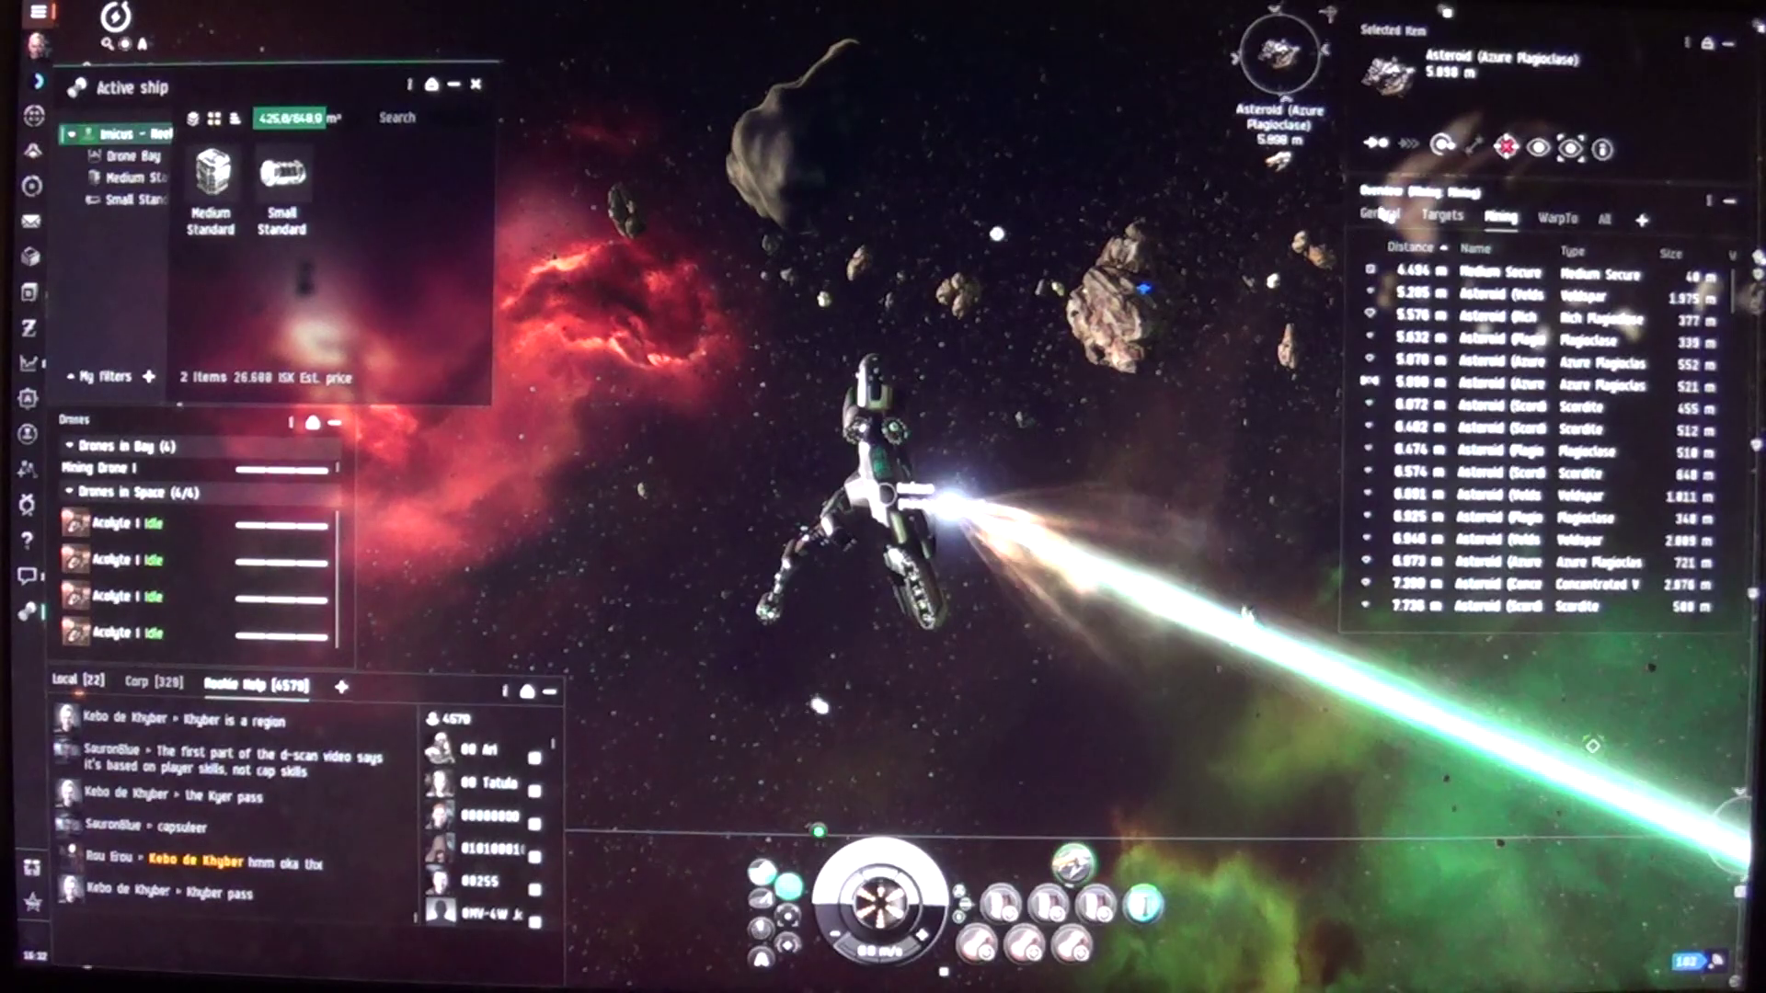
pyautogui.click(1378, 217)
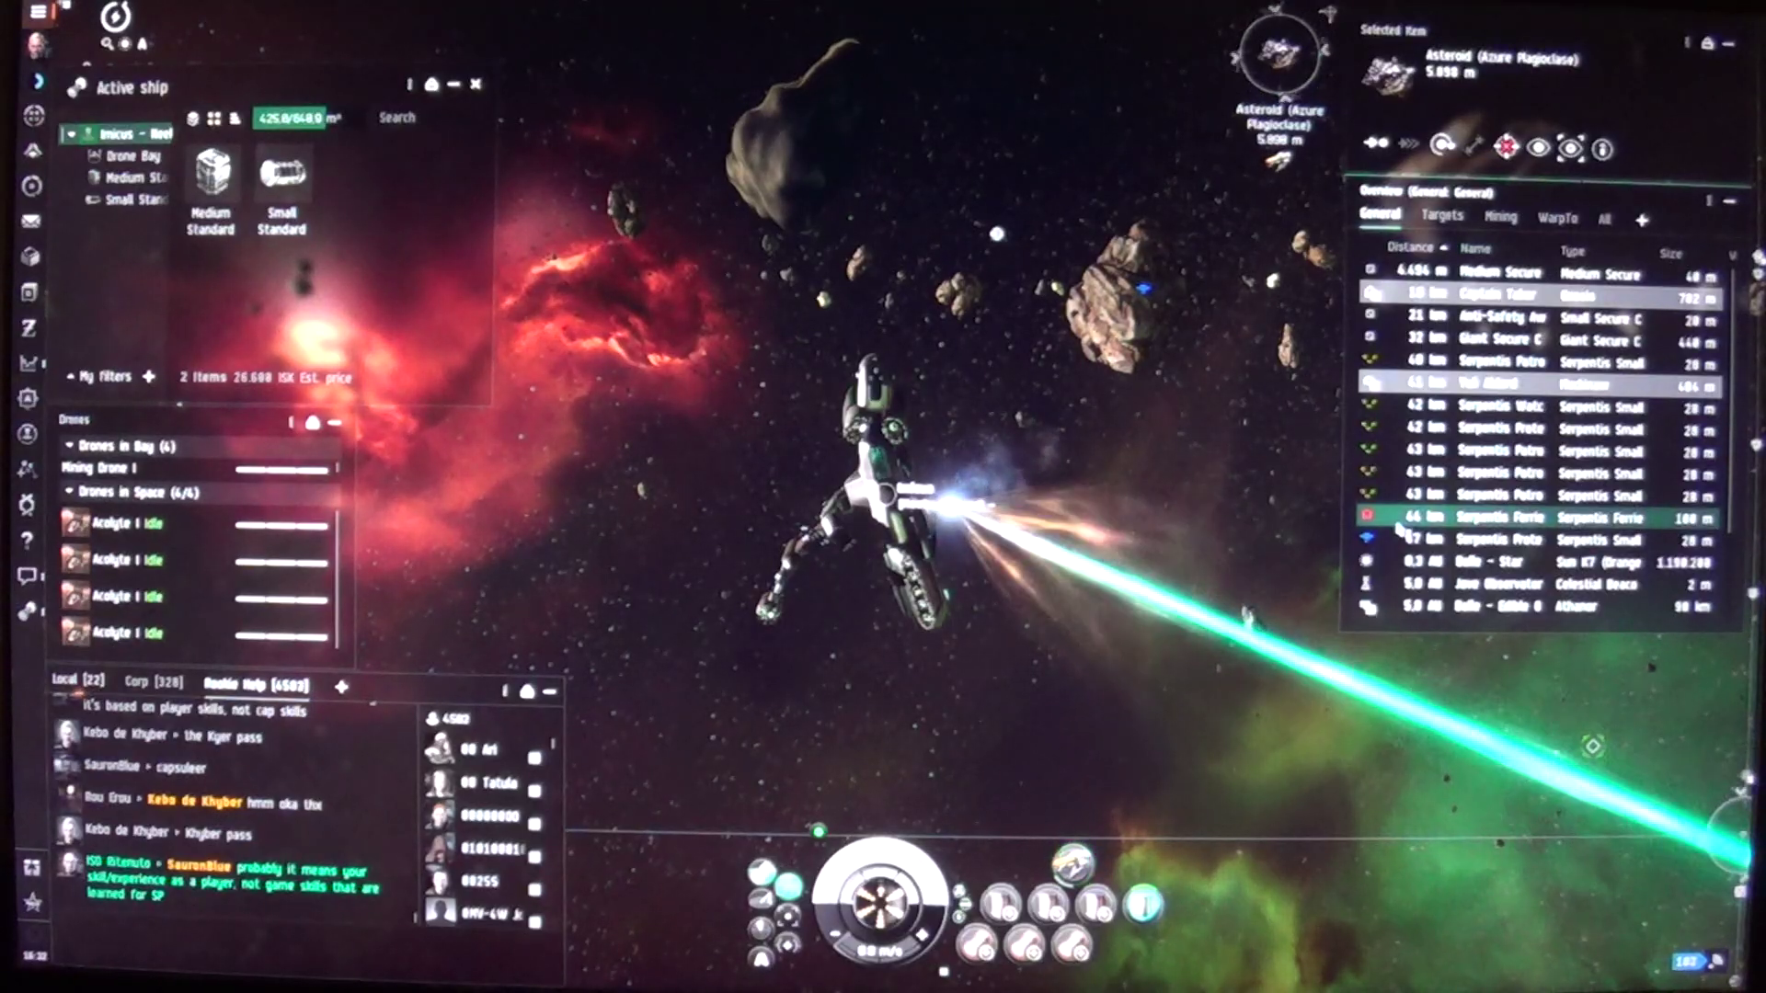
# Step: Orbit and camera-track the Serpentis Ferrier, then check the Mining Drones still aboard
pyautogui.click(1396, 519)
pyautogui.rightClick(1396, 519)
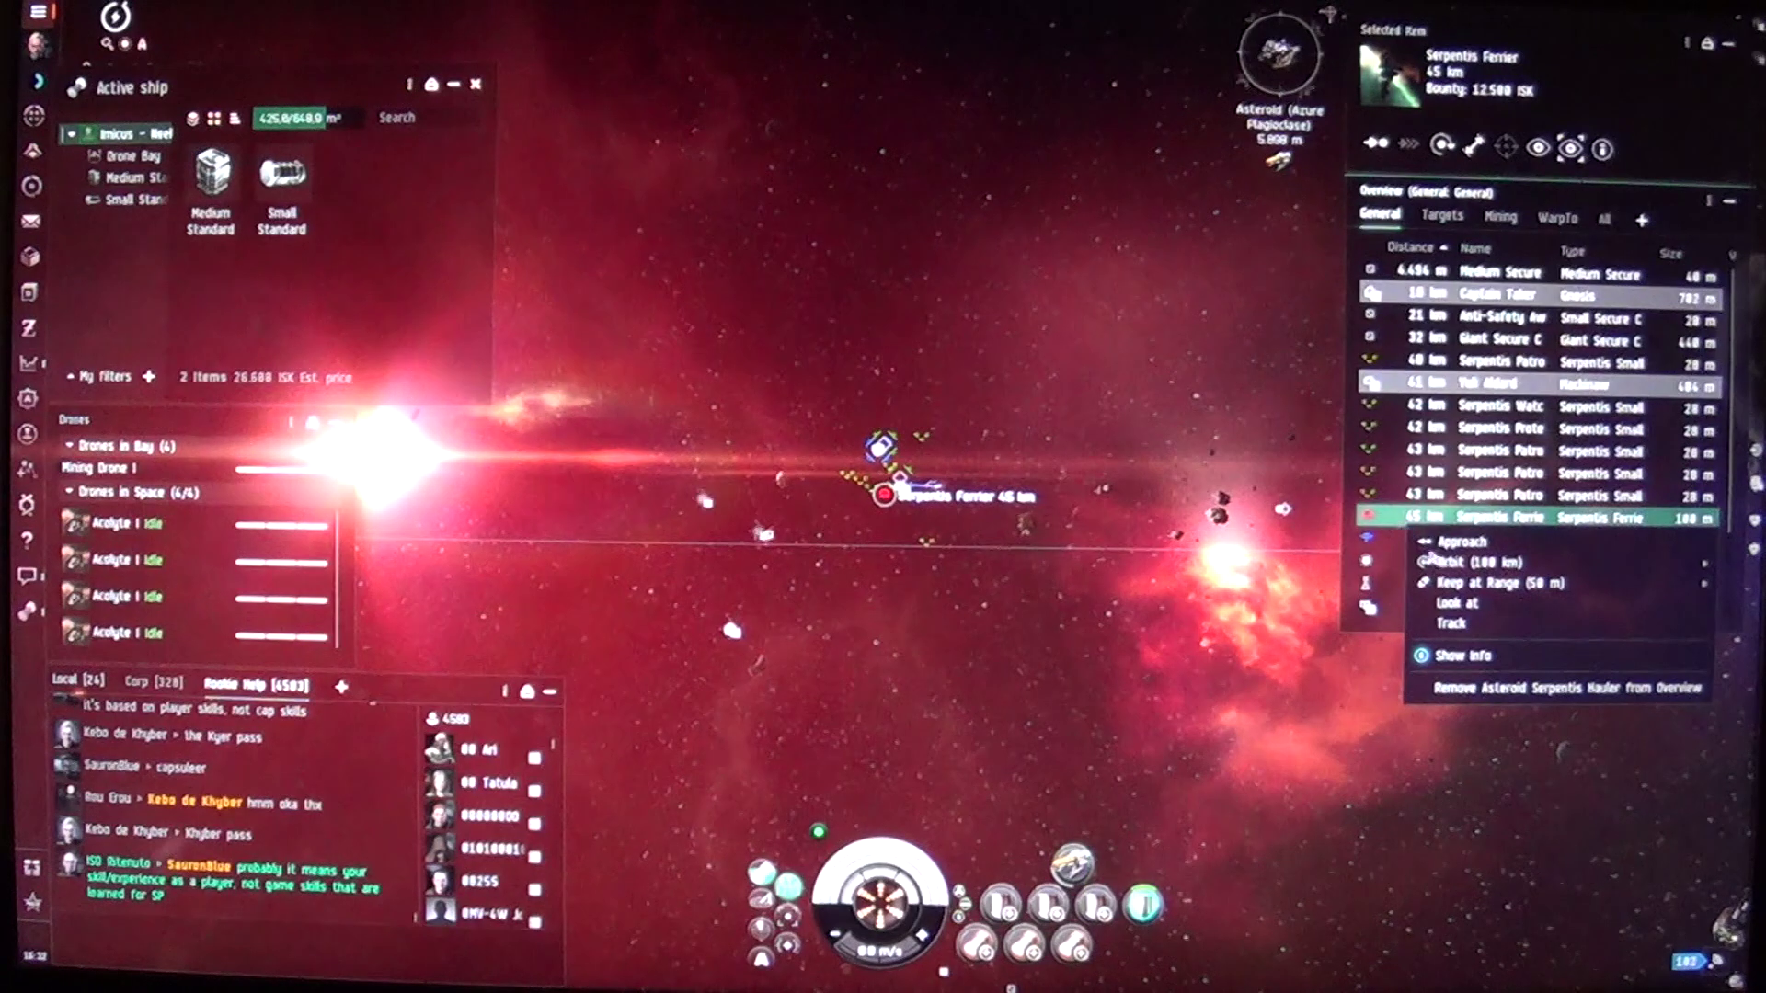
pyautogui.click(1449, 564)
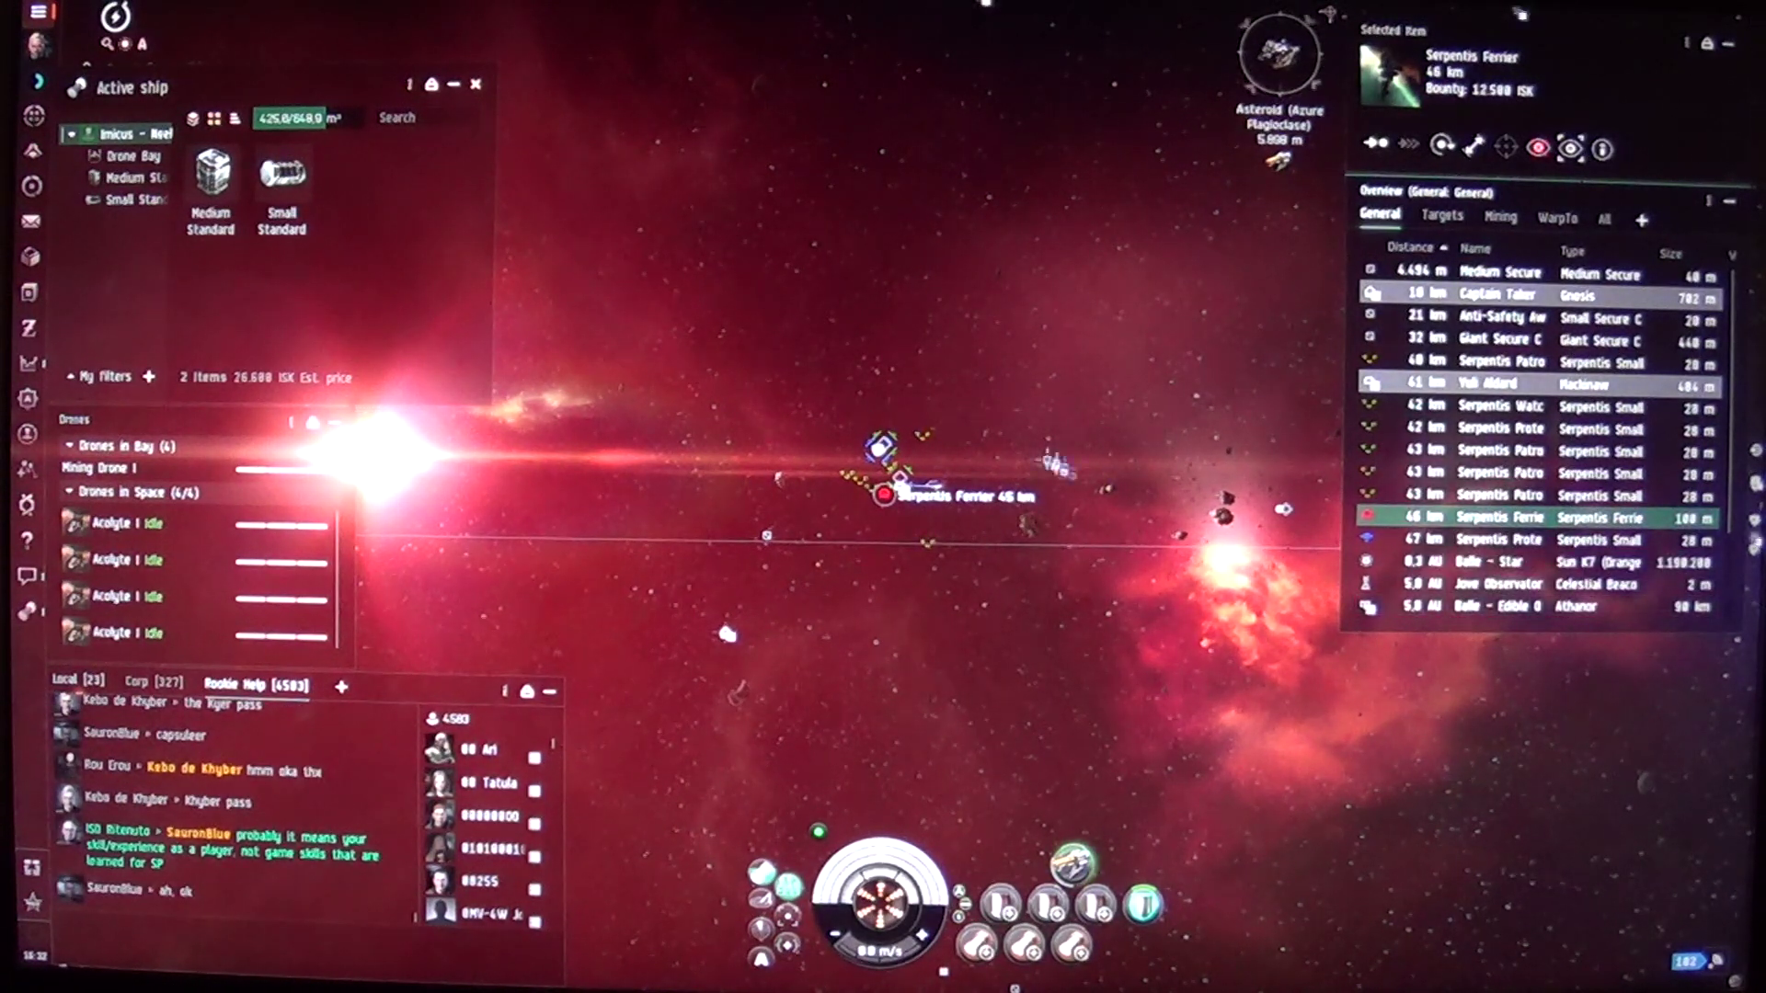
pyautogui.rightClick(1387, 517)
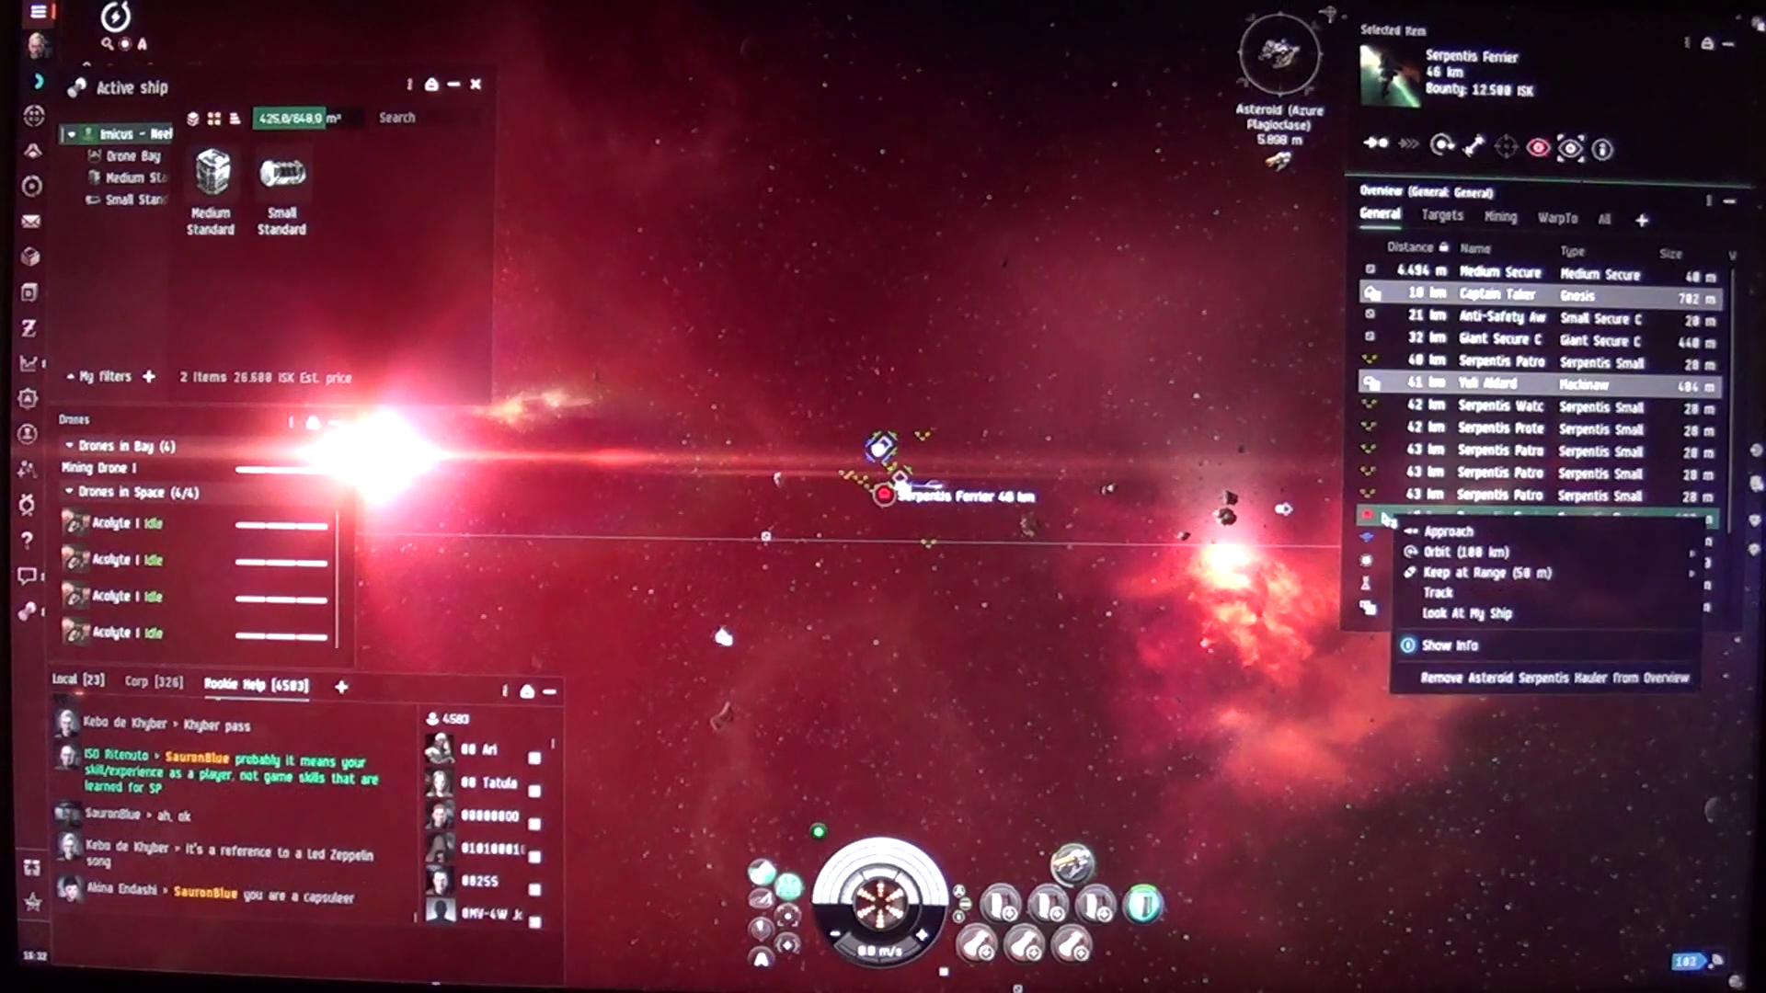
pyautogui.click(1517, 593)
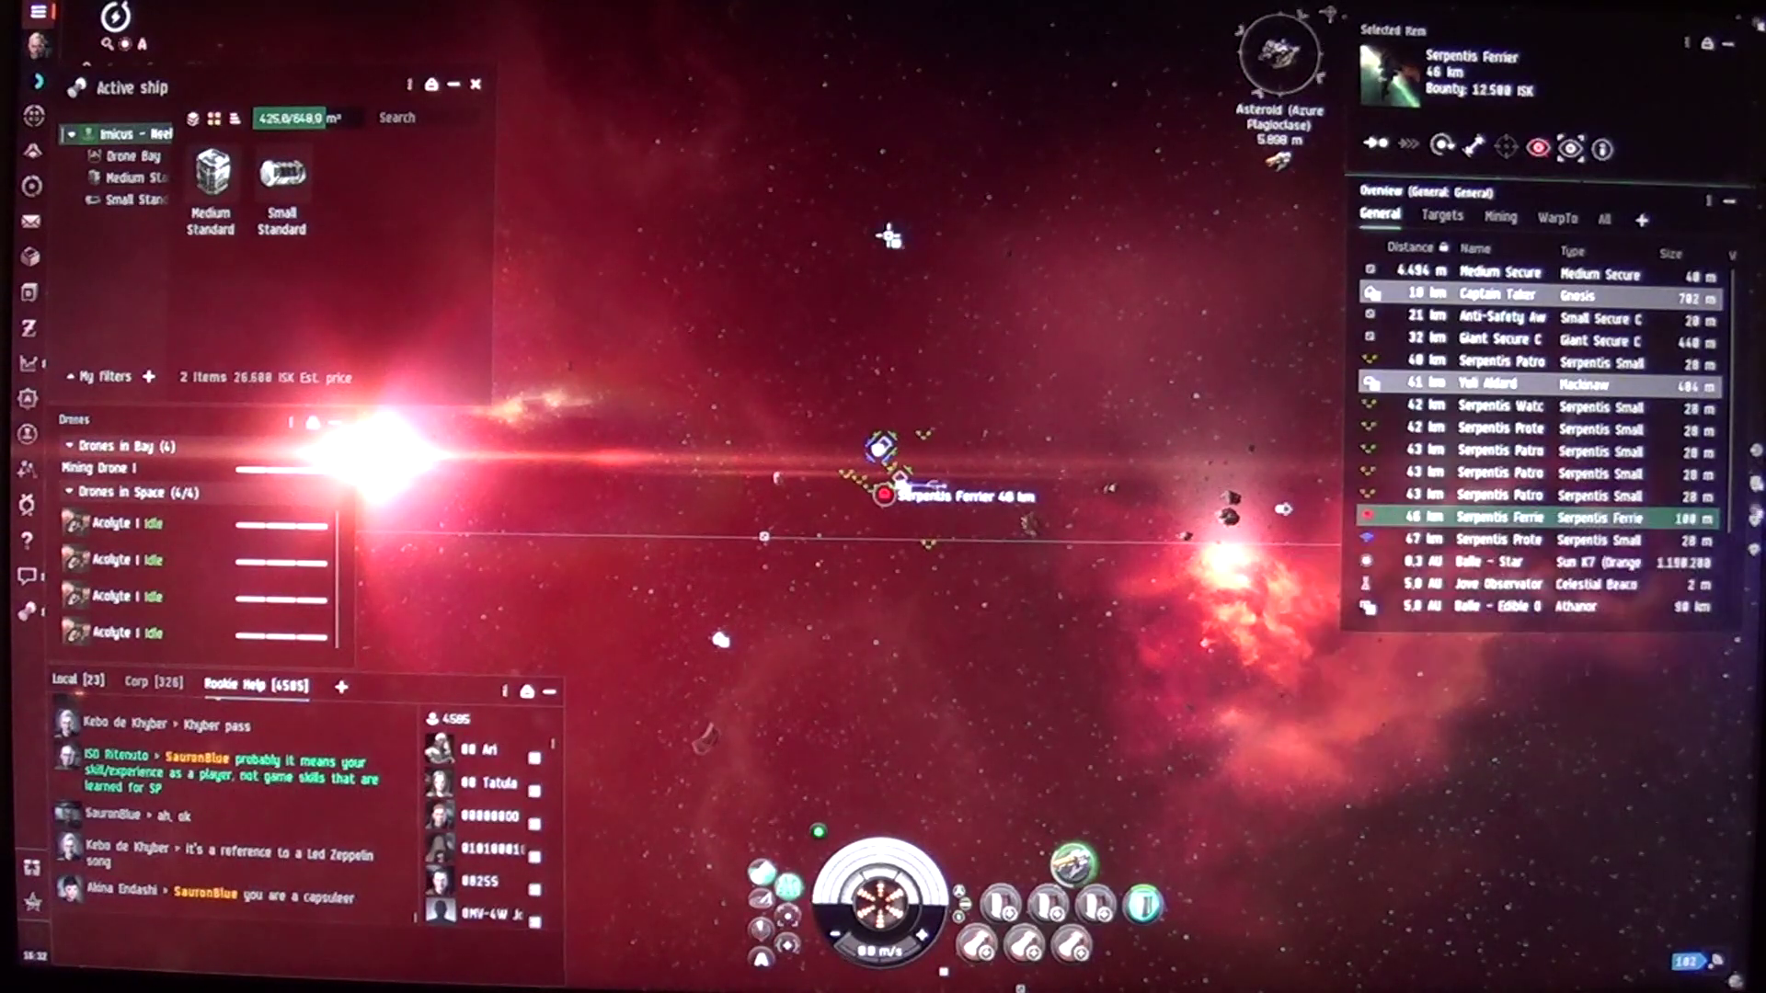
pyautogui.click(134, 154)
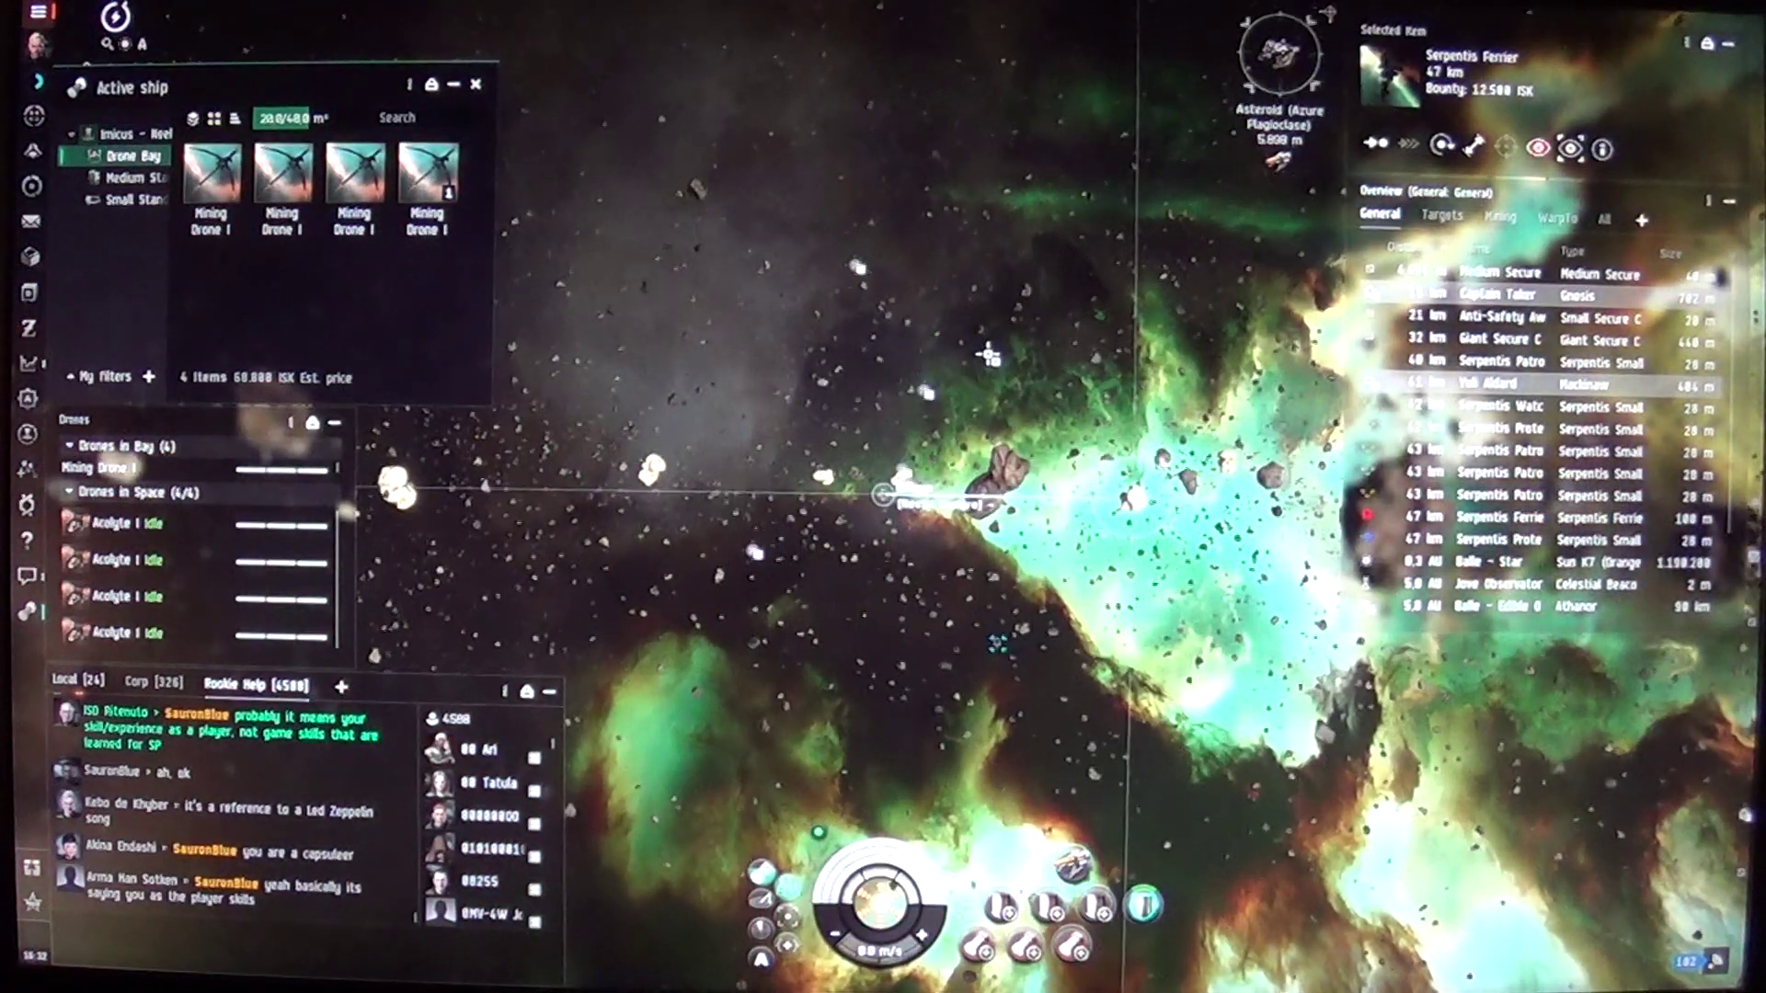
pyautogui.scroll(8, 992, 356)
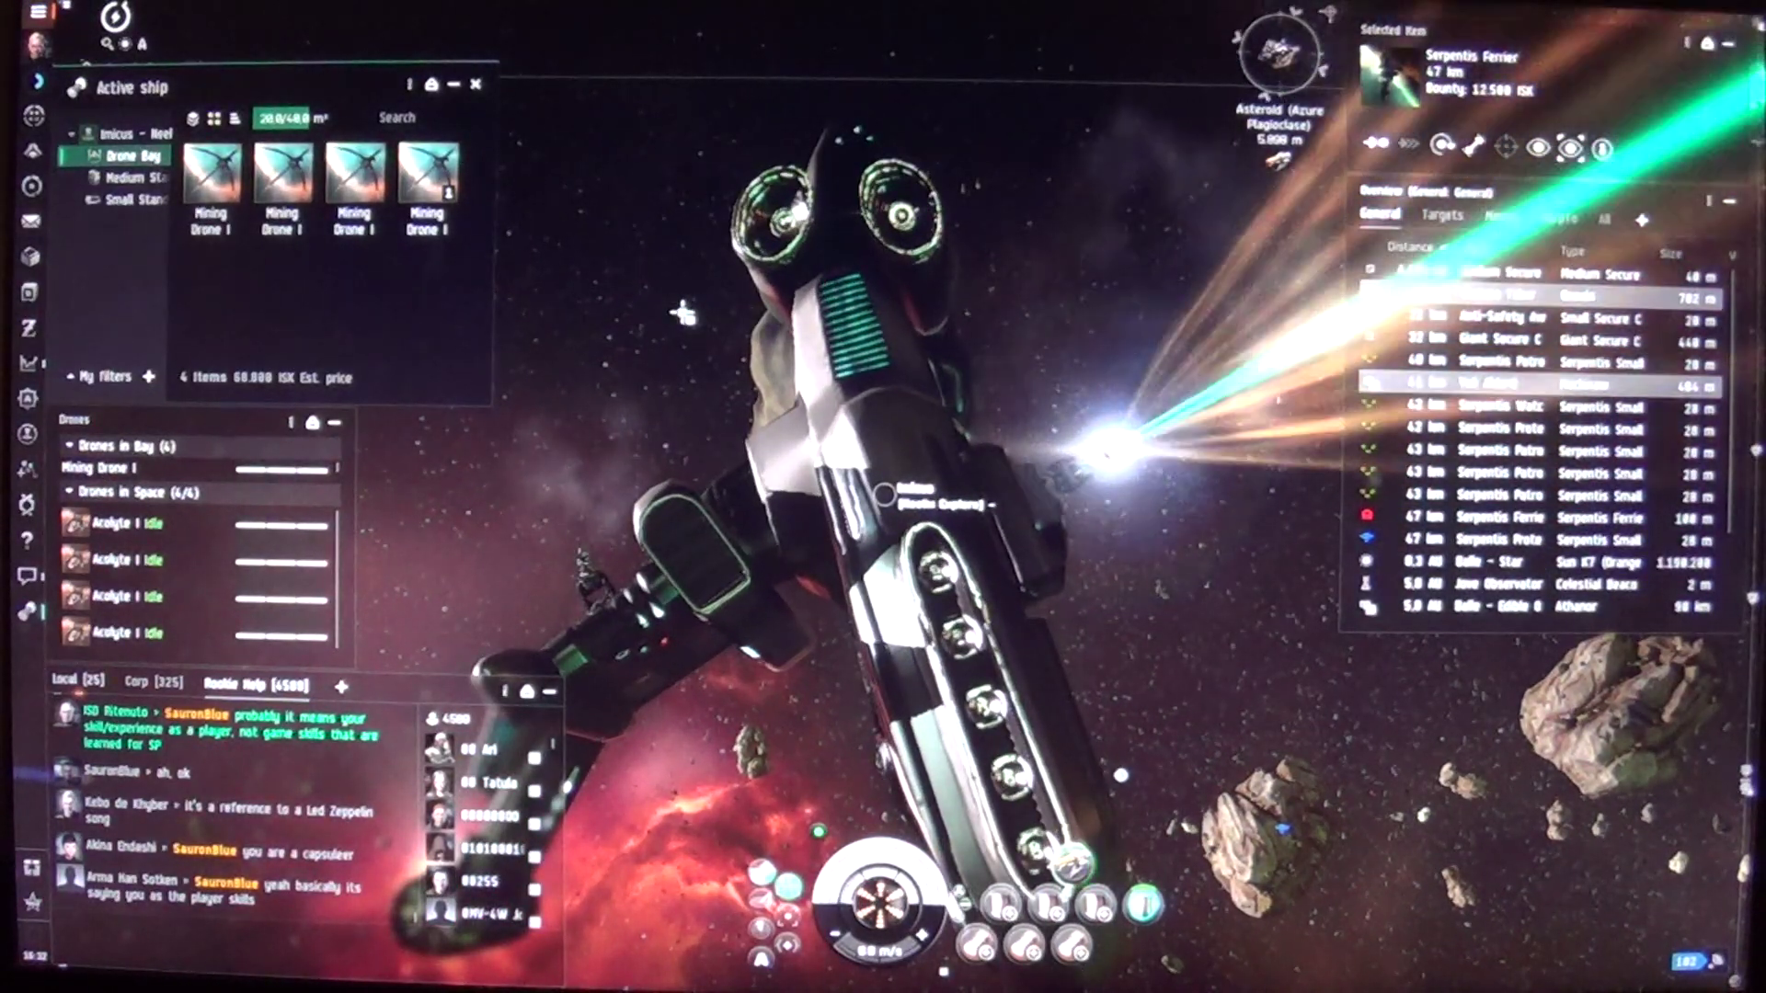
pyautogui.scroll(-8, 622, 312)
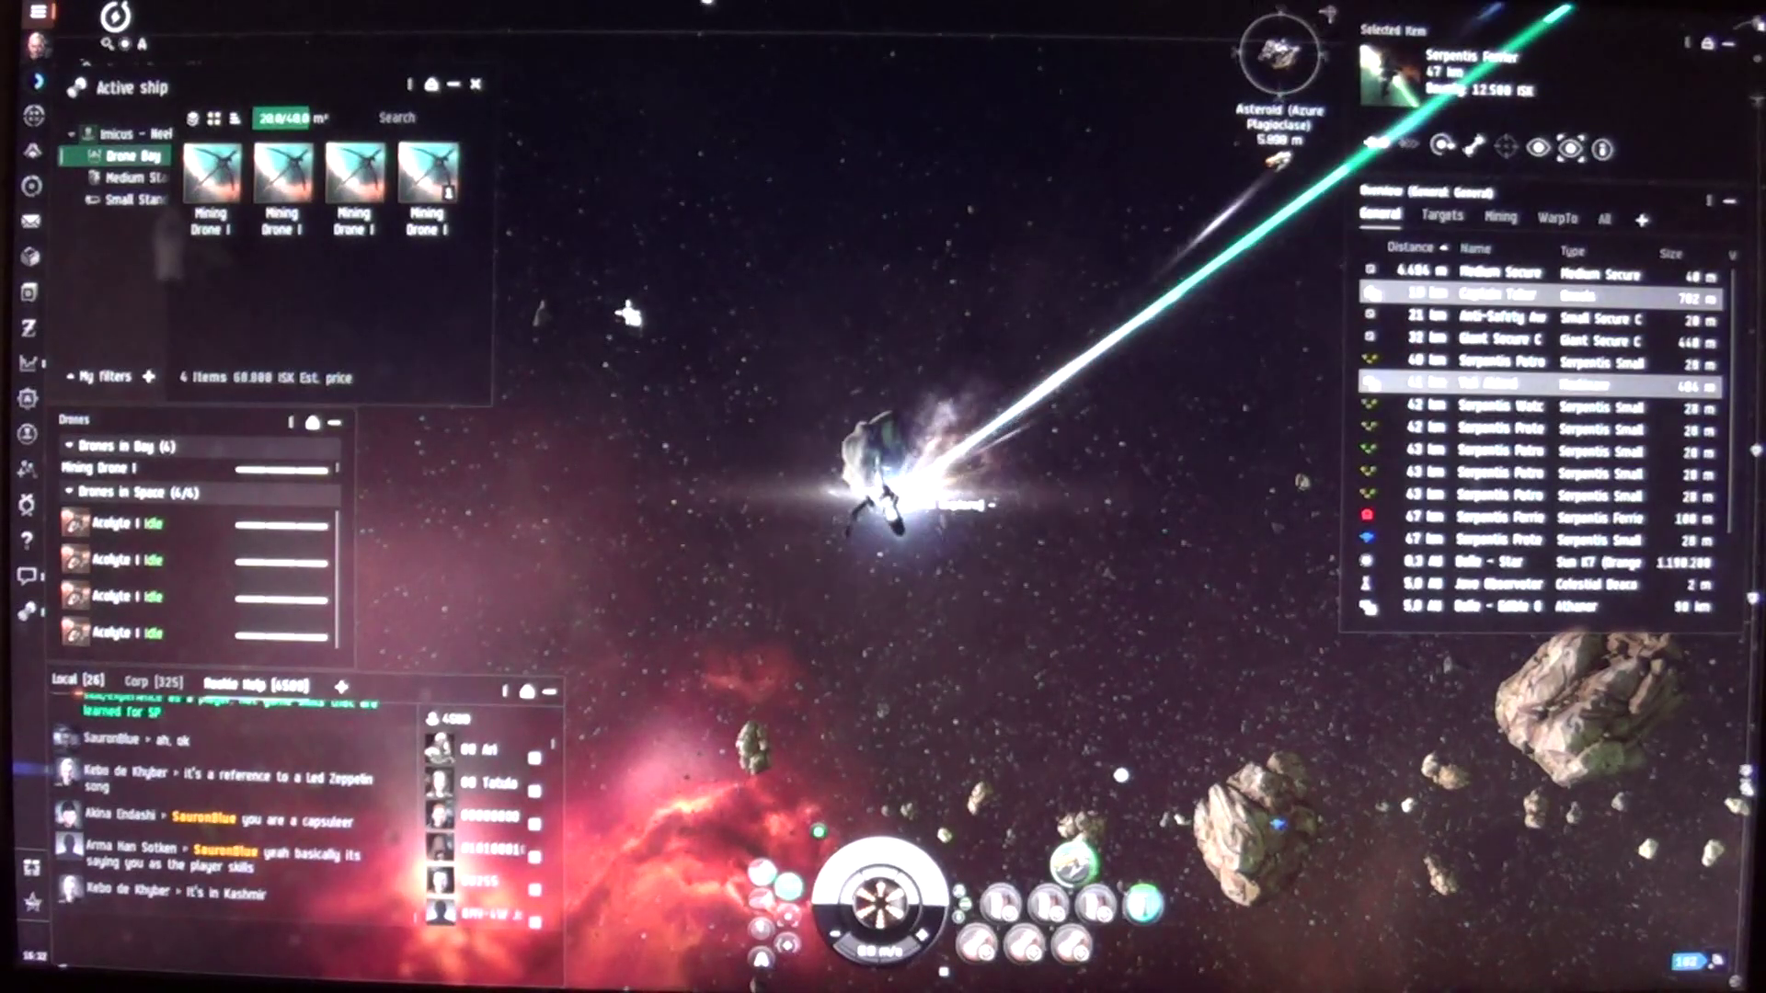
pyautogui.scroll(8, 622, 312)
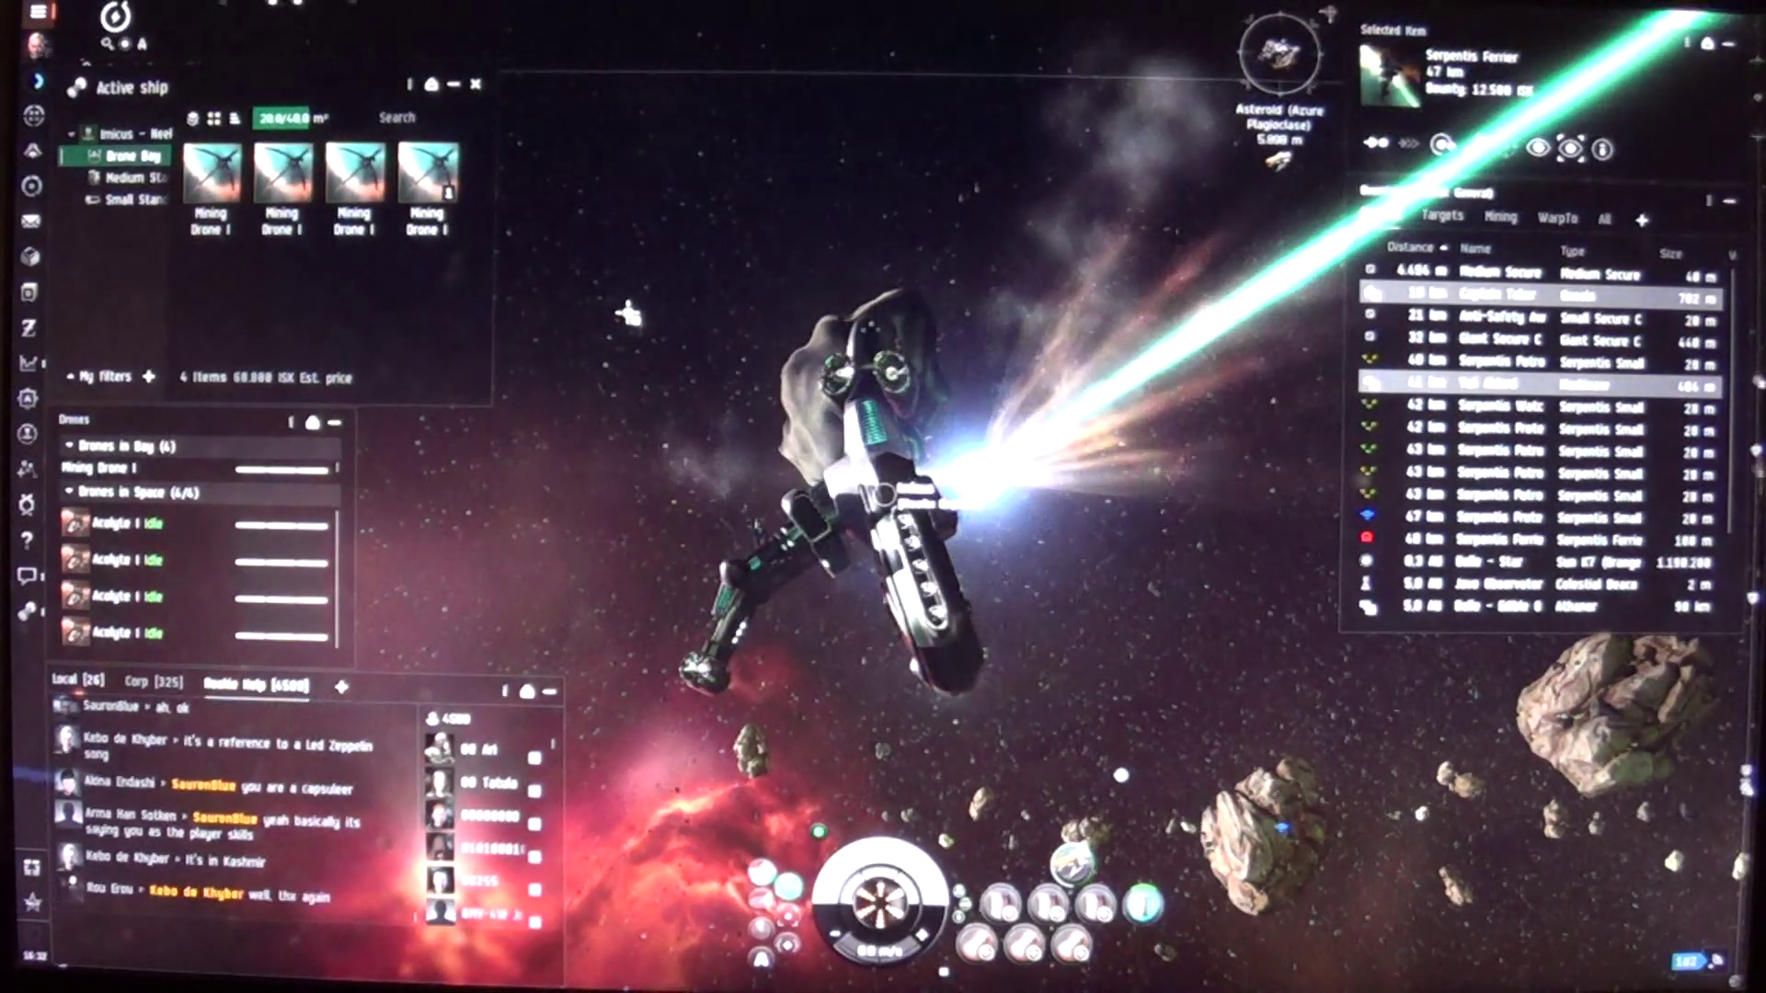
pyautogui.scroll(-3, 623, 312)
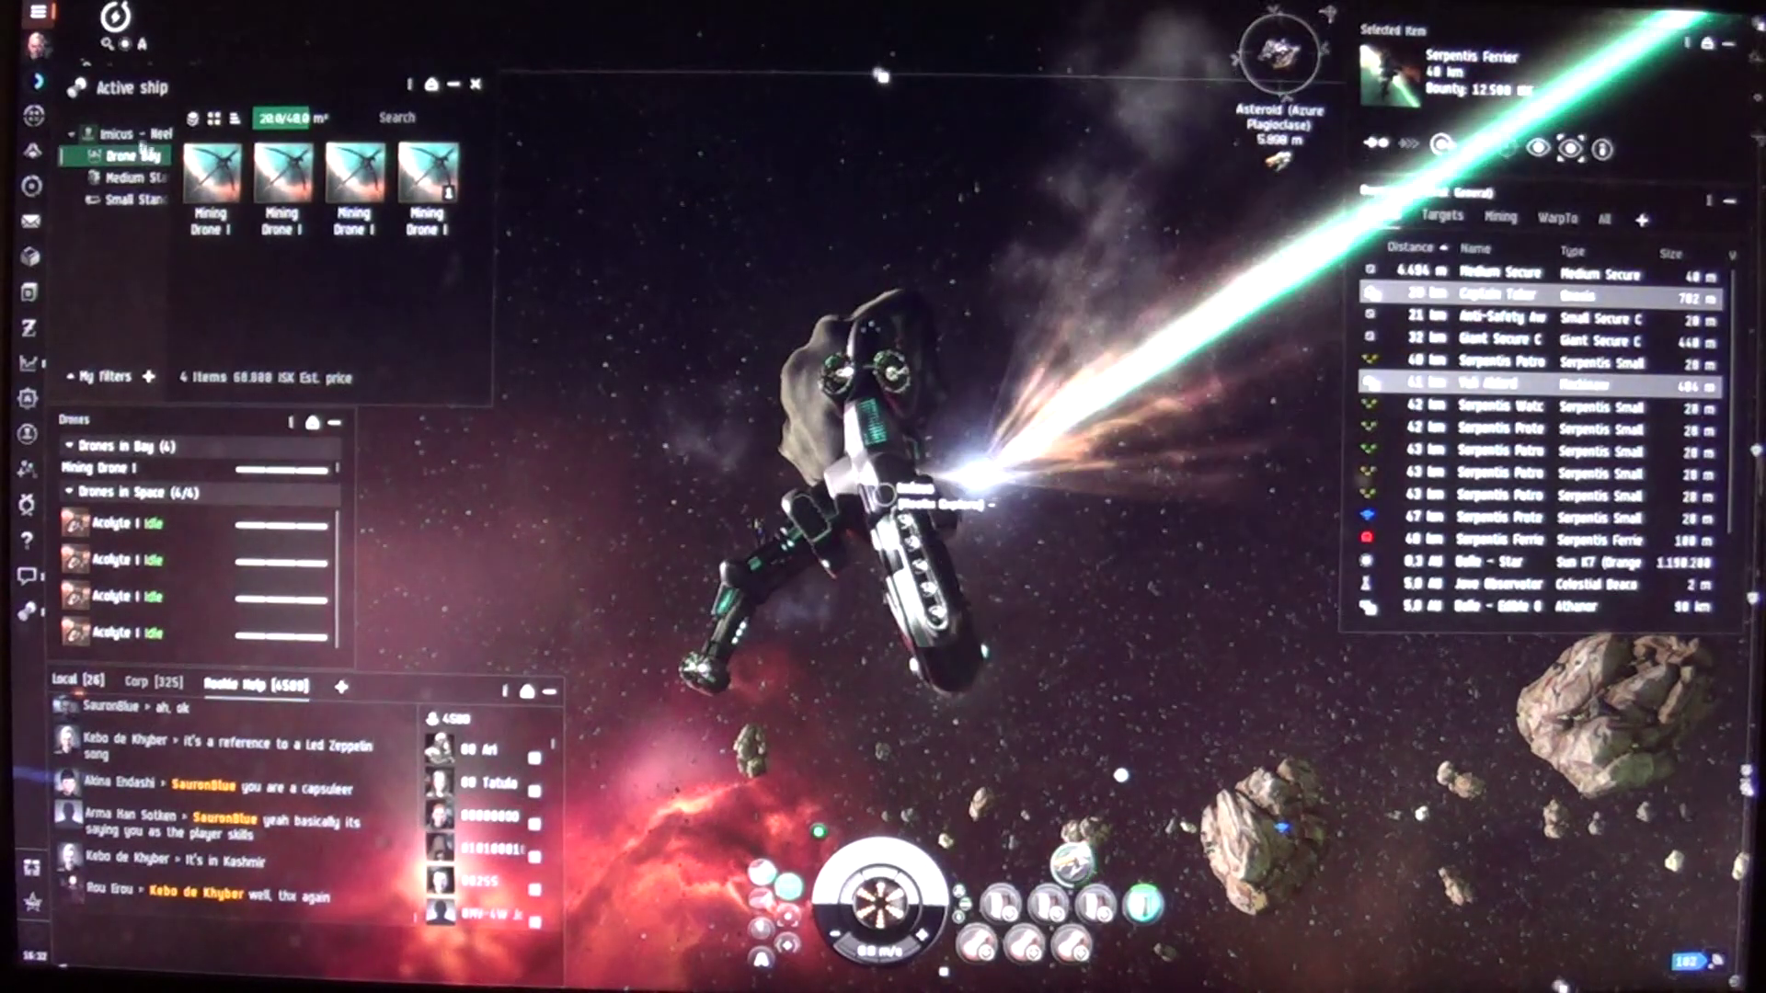
# Step: Check the cargo hold, then recall all four Acolyte drones with Shift+R
pyautogui.click(145, 134)
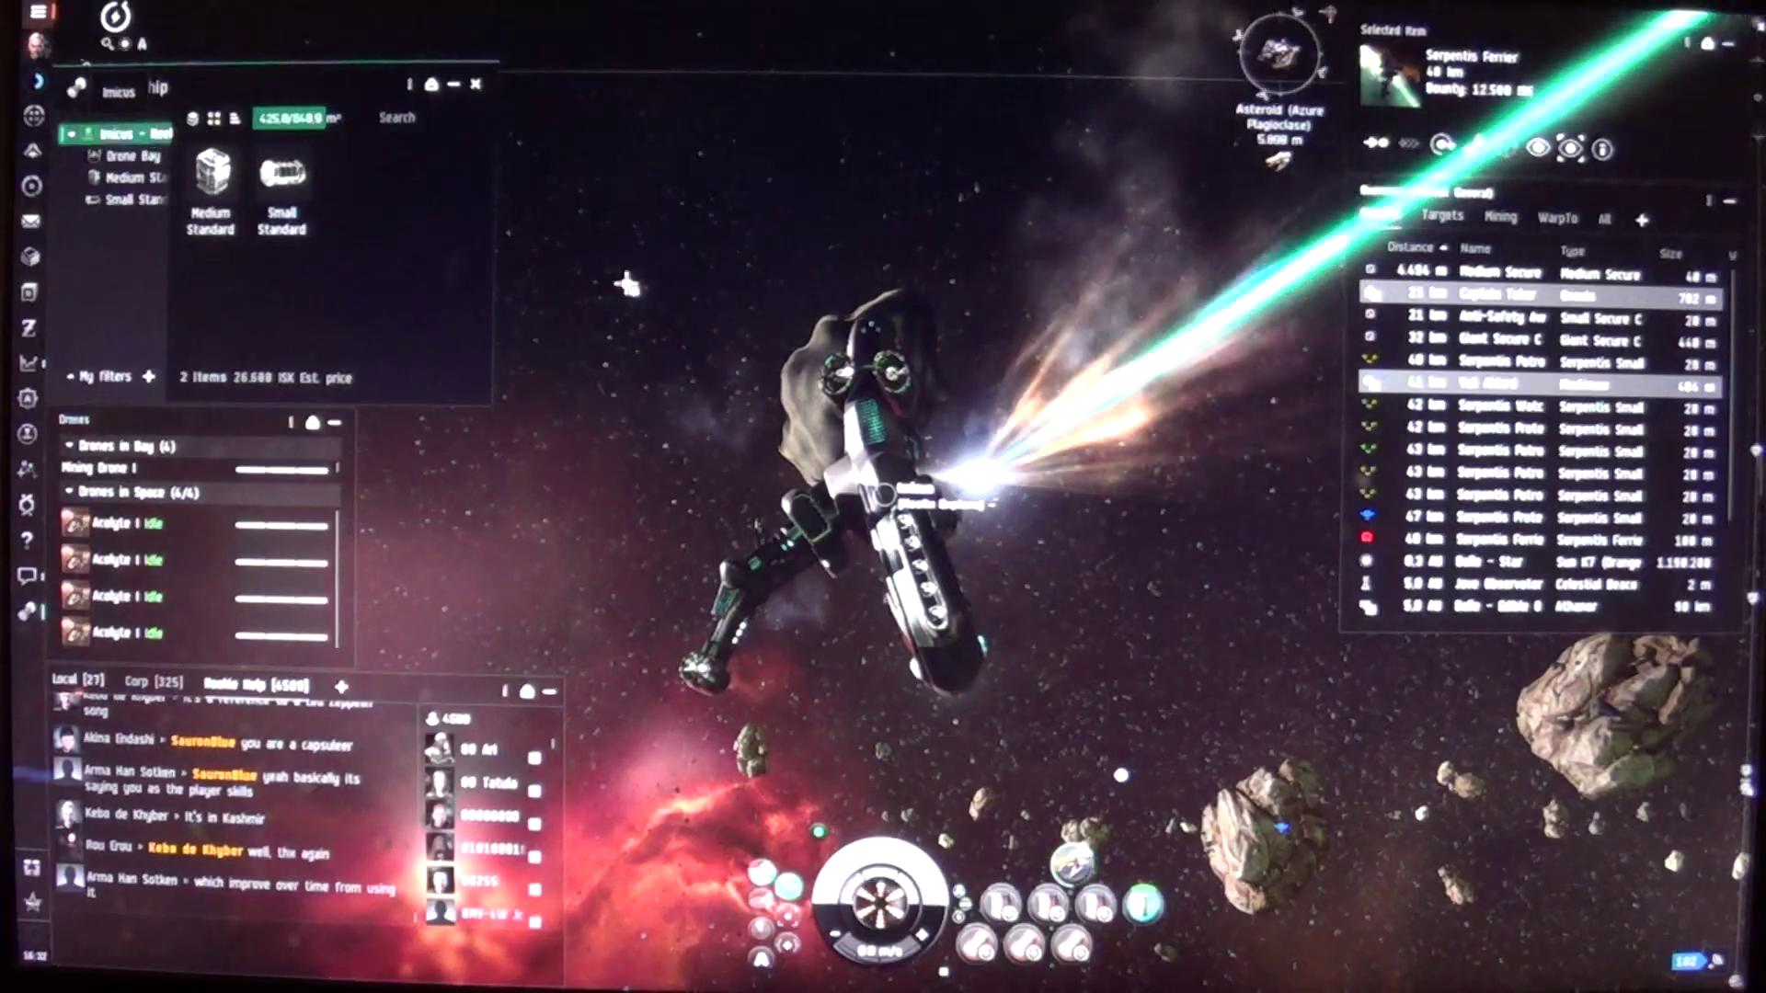
pyautogui.moveTo(621, 263)
pyautogui.mouseDown()
pyautogui.moveTo(800, 339)
pyautogui.moveTo(804, 361)
pyautogui.moveTo(773, 345)
pyautogui.mouseUp()
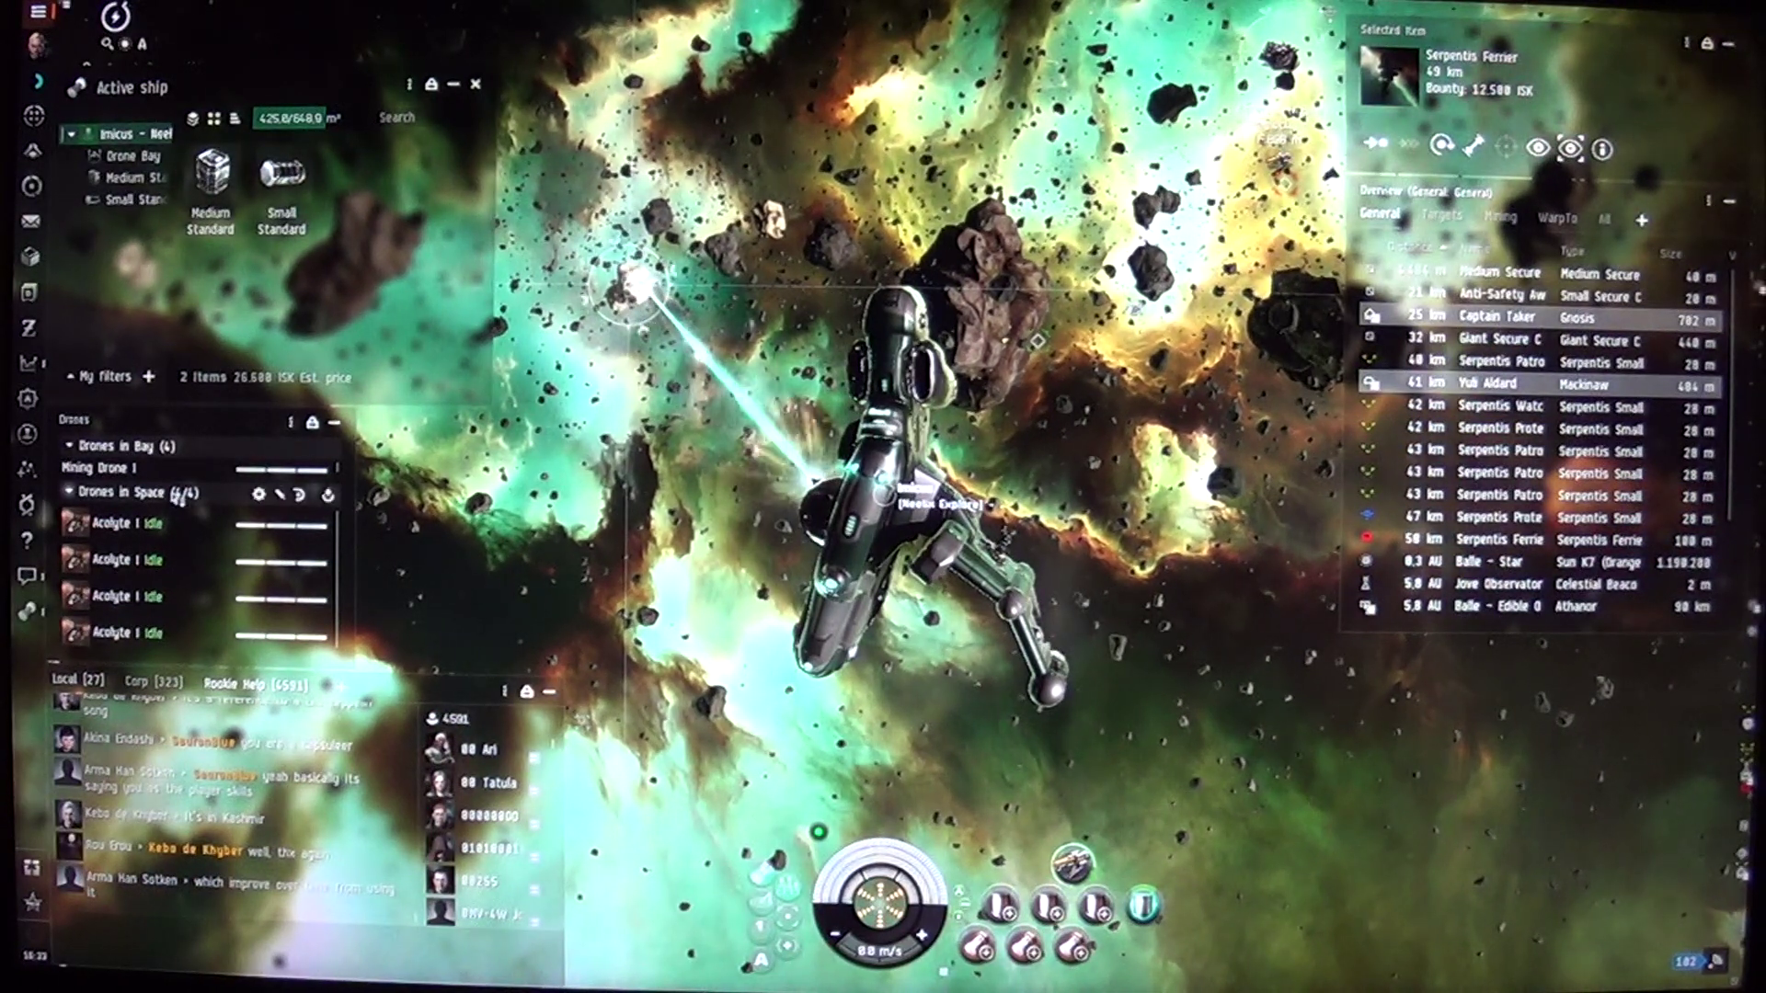
pyautogui.moveTo(179, 492)
pyautogui.rightClick(179, 493)
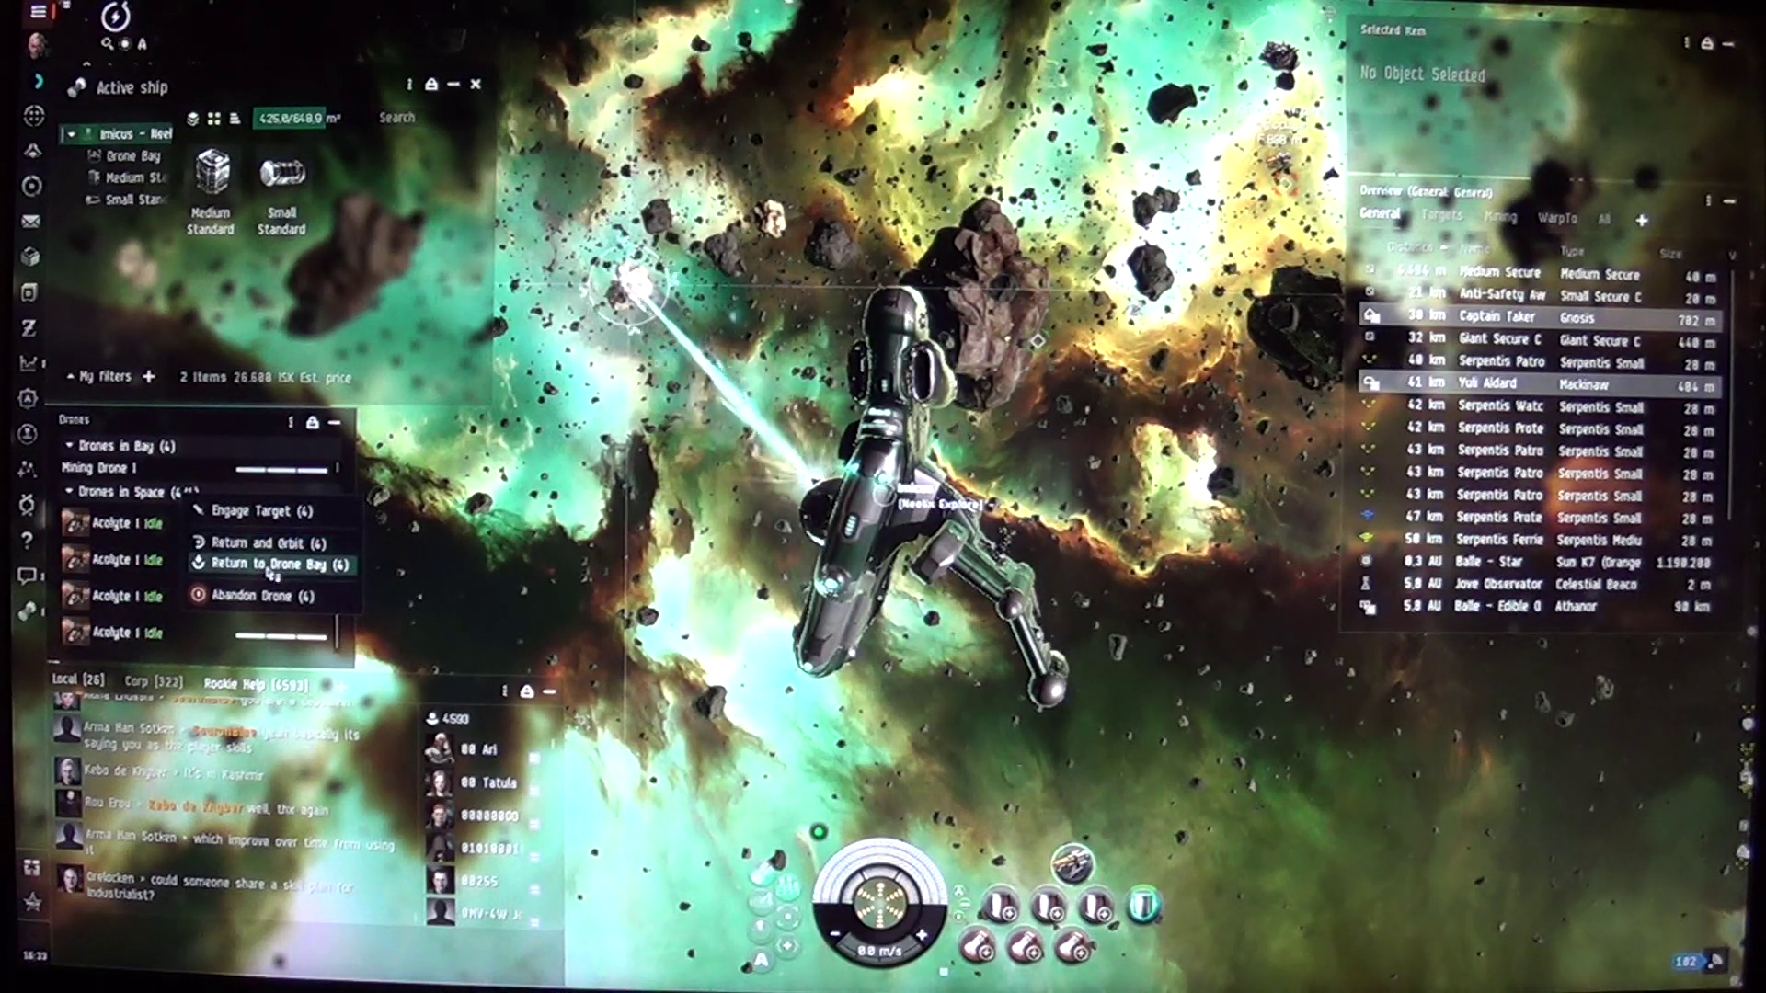
pyautogui.hotkey('shift', 'r')
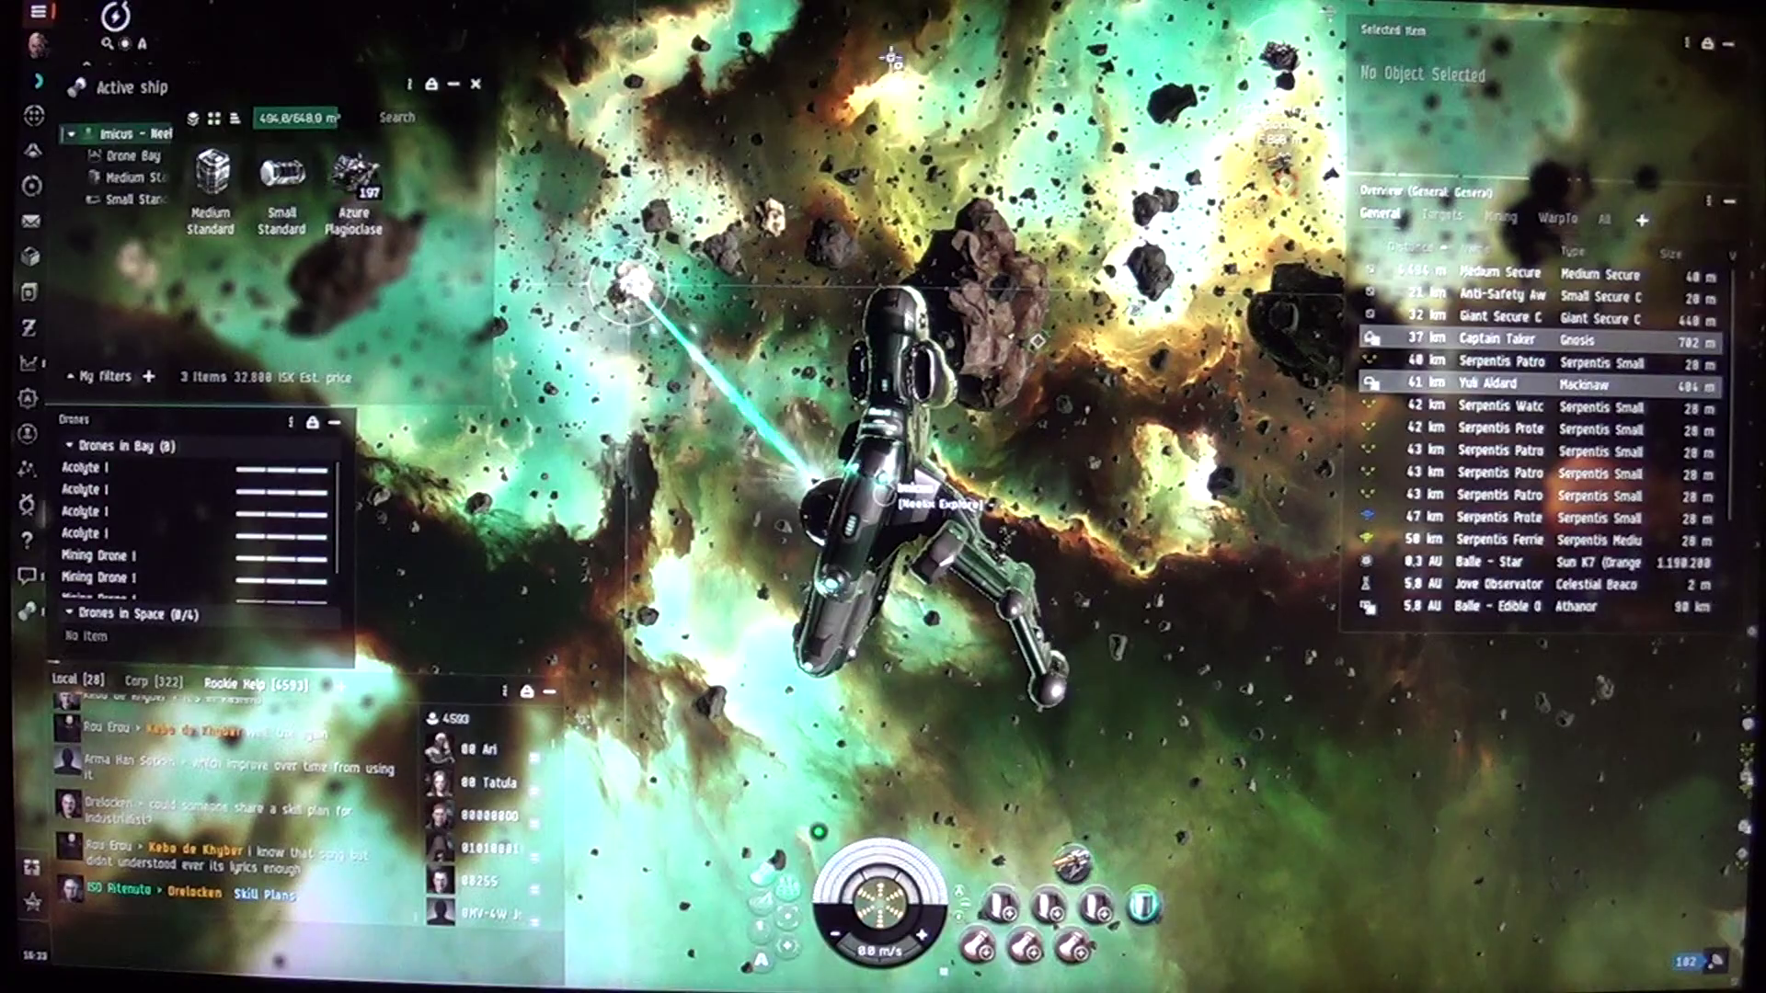
# Step: Dock at the saved Balle VII - Moon 17 station from Personal Locations
pyautogui.rightClick(872, 107)
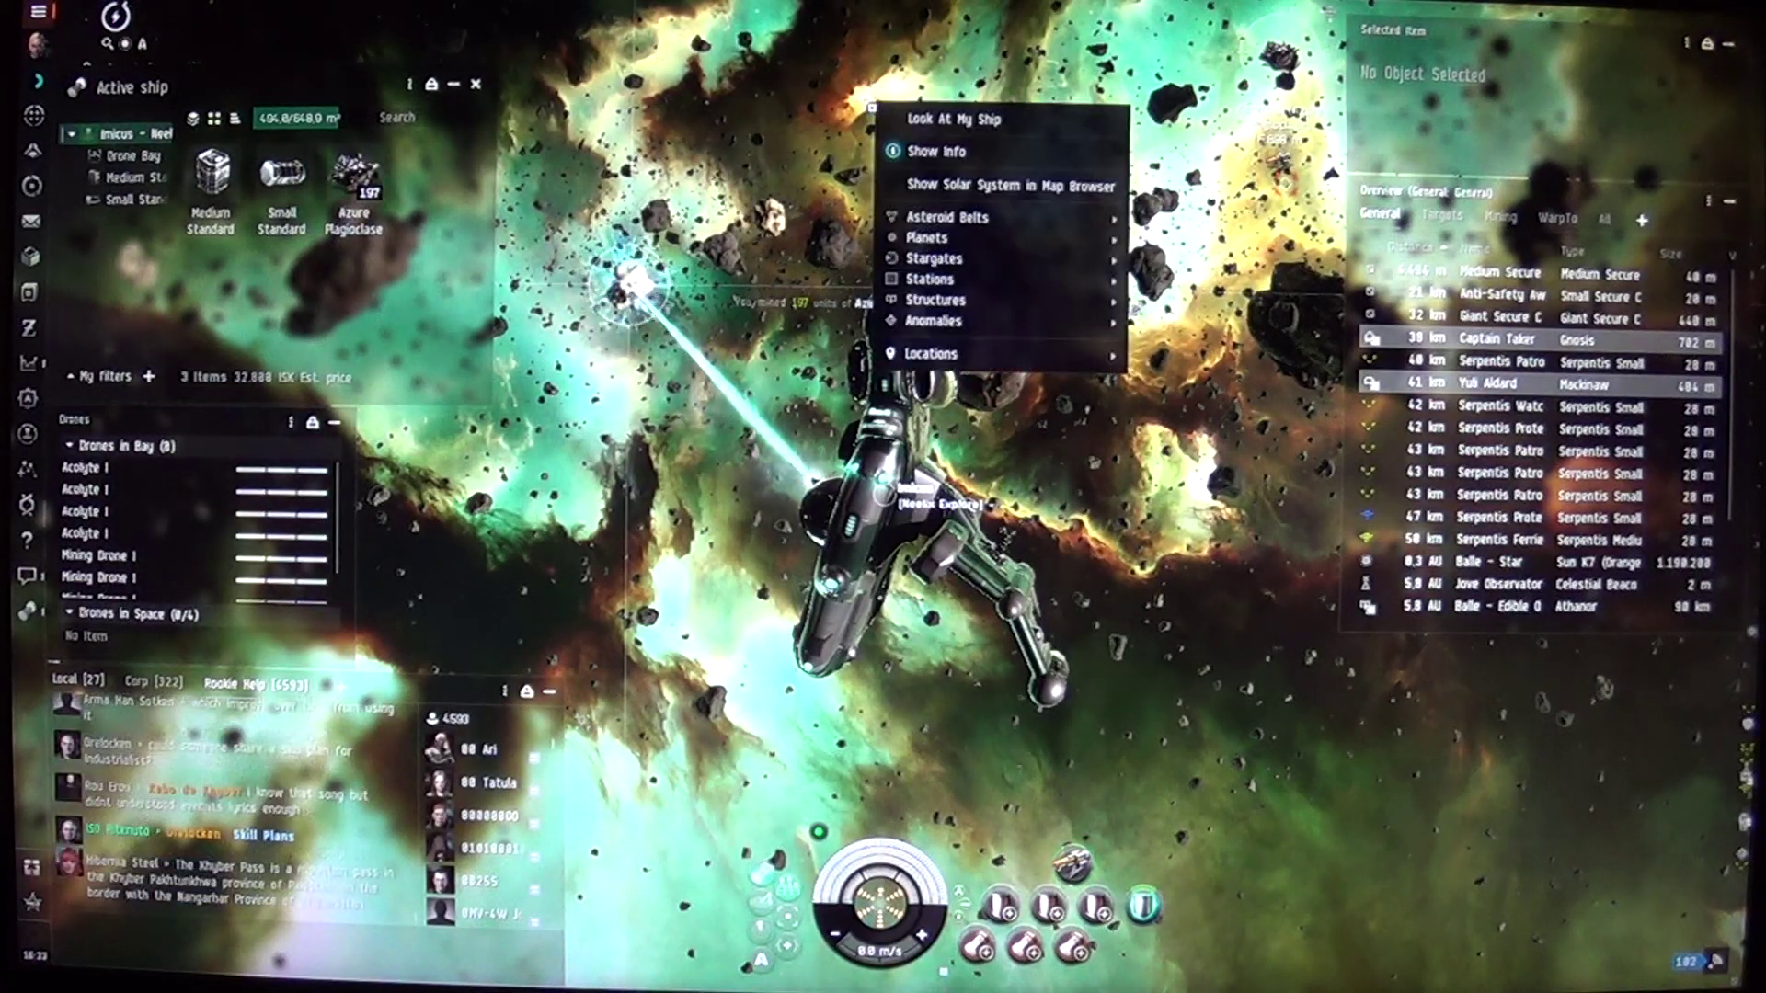
pyautogui.moveTo(933, 354)
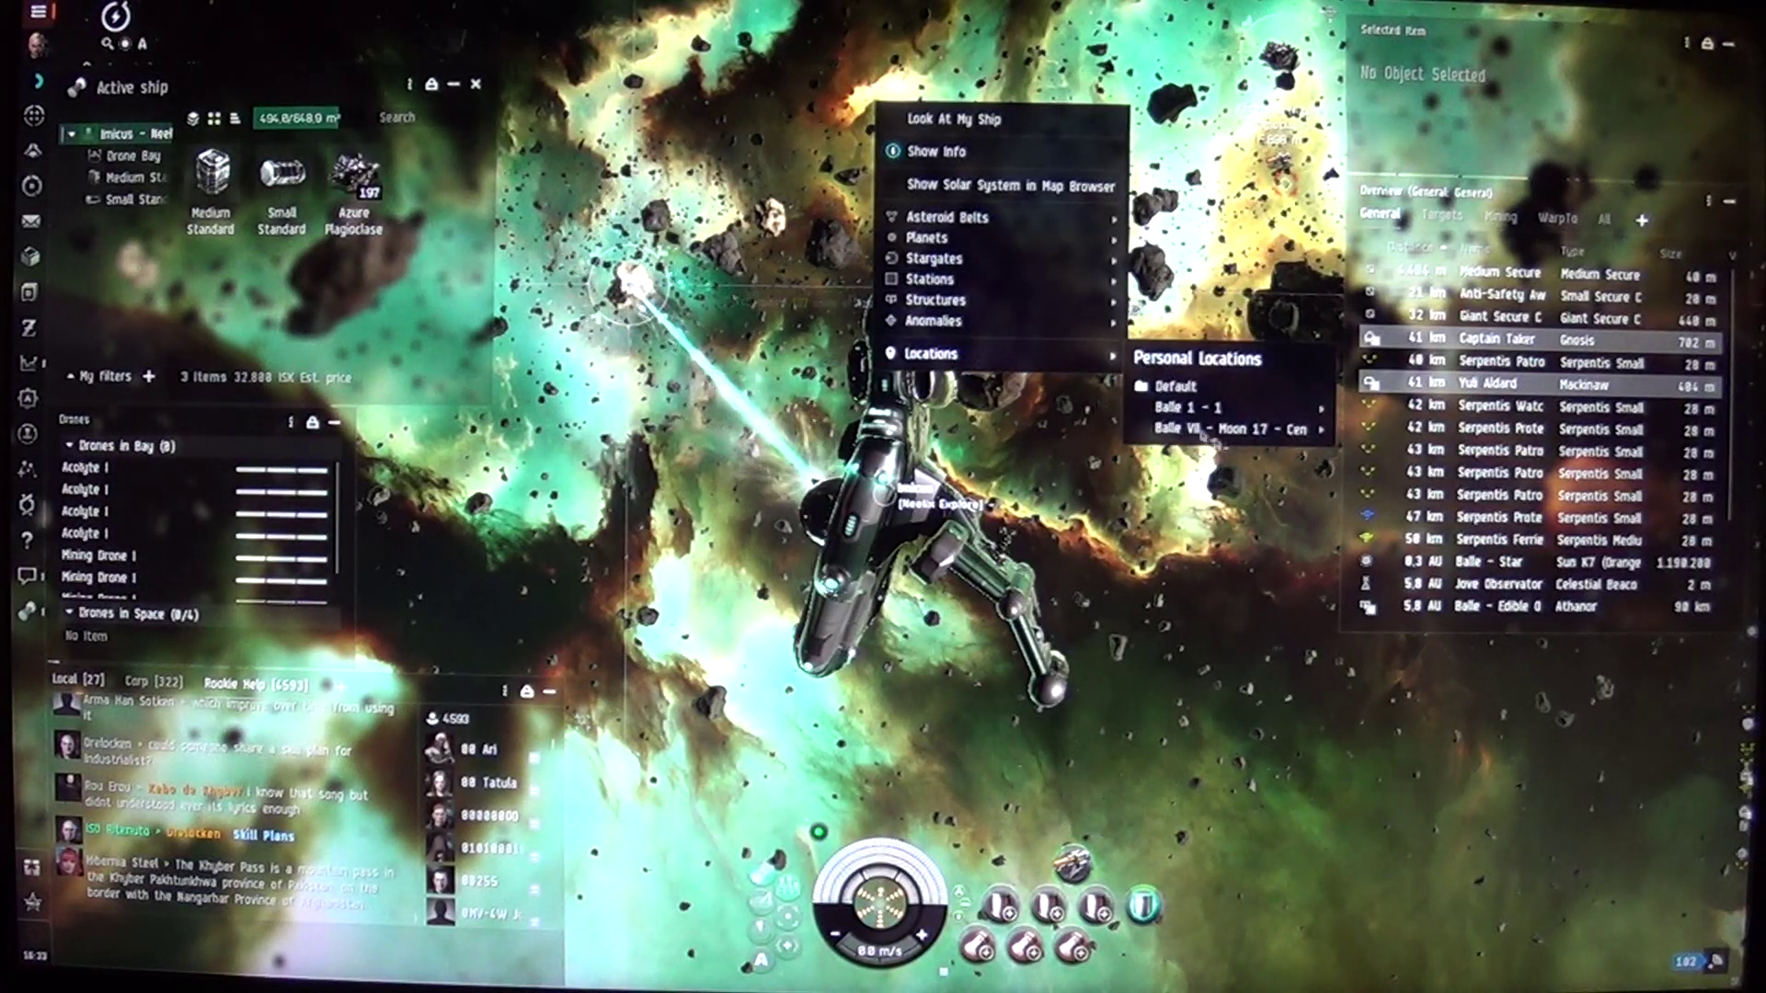
pyautogui.moveTo(1232, 430)
pyautogui.click(1376, 430)
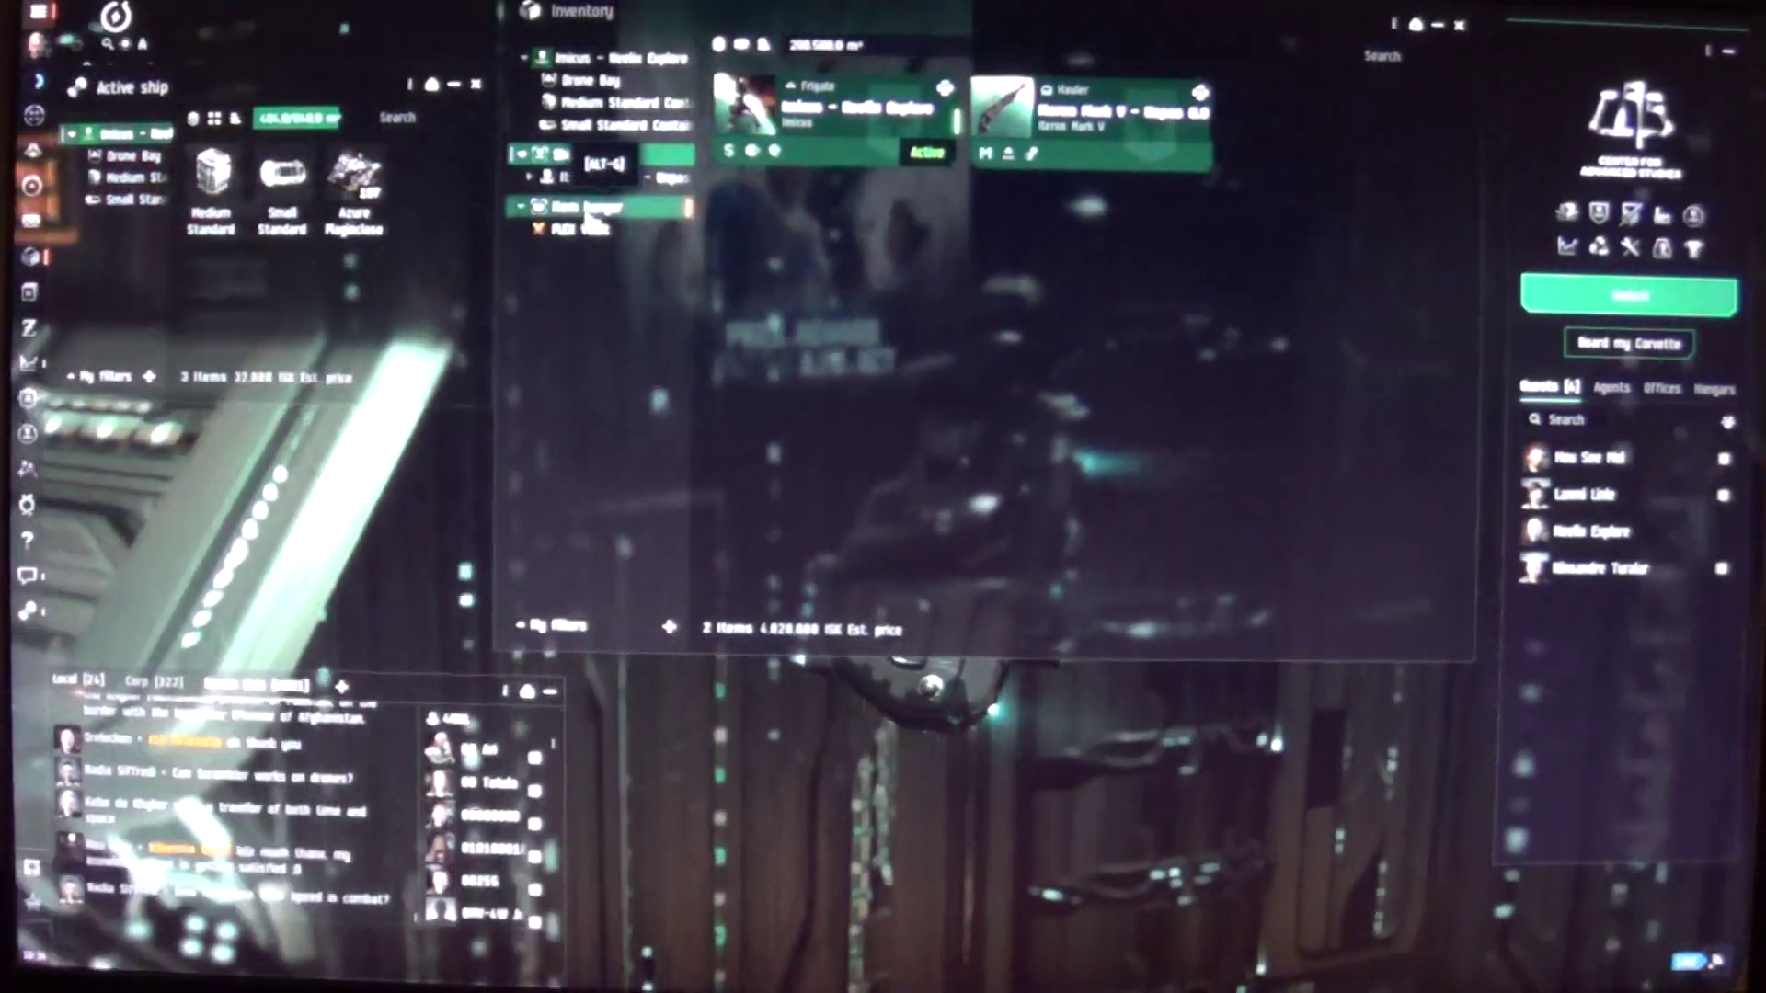
# Step: Move the Azure Plagioclase into the item hangar and board the Iteron Mark V hauler
pyautogui.click(587, 208)
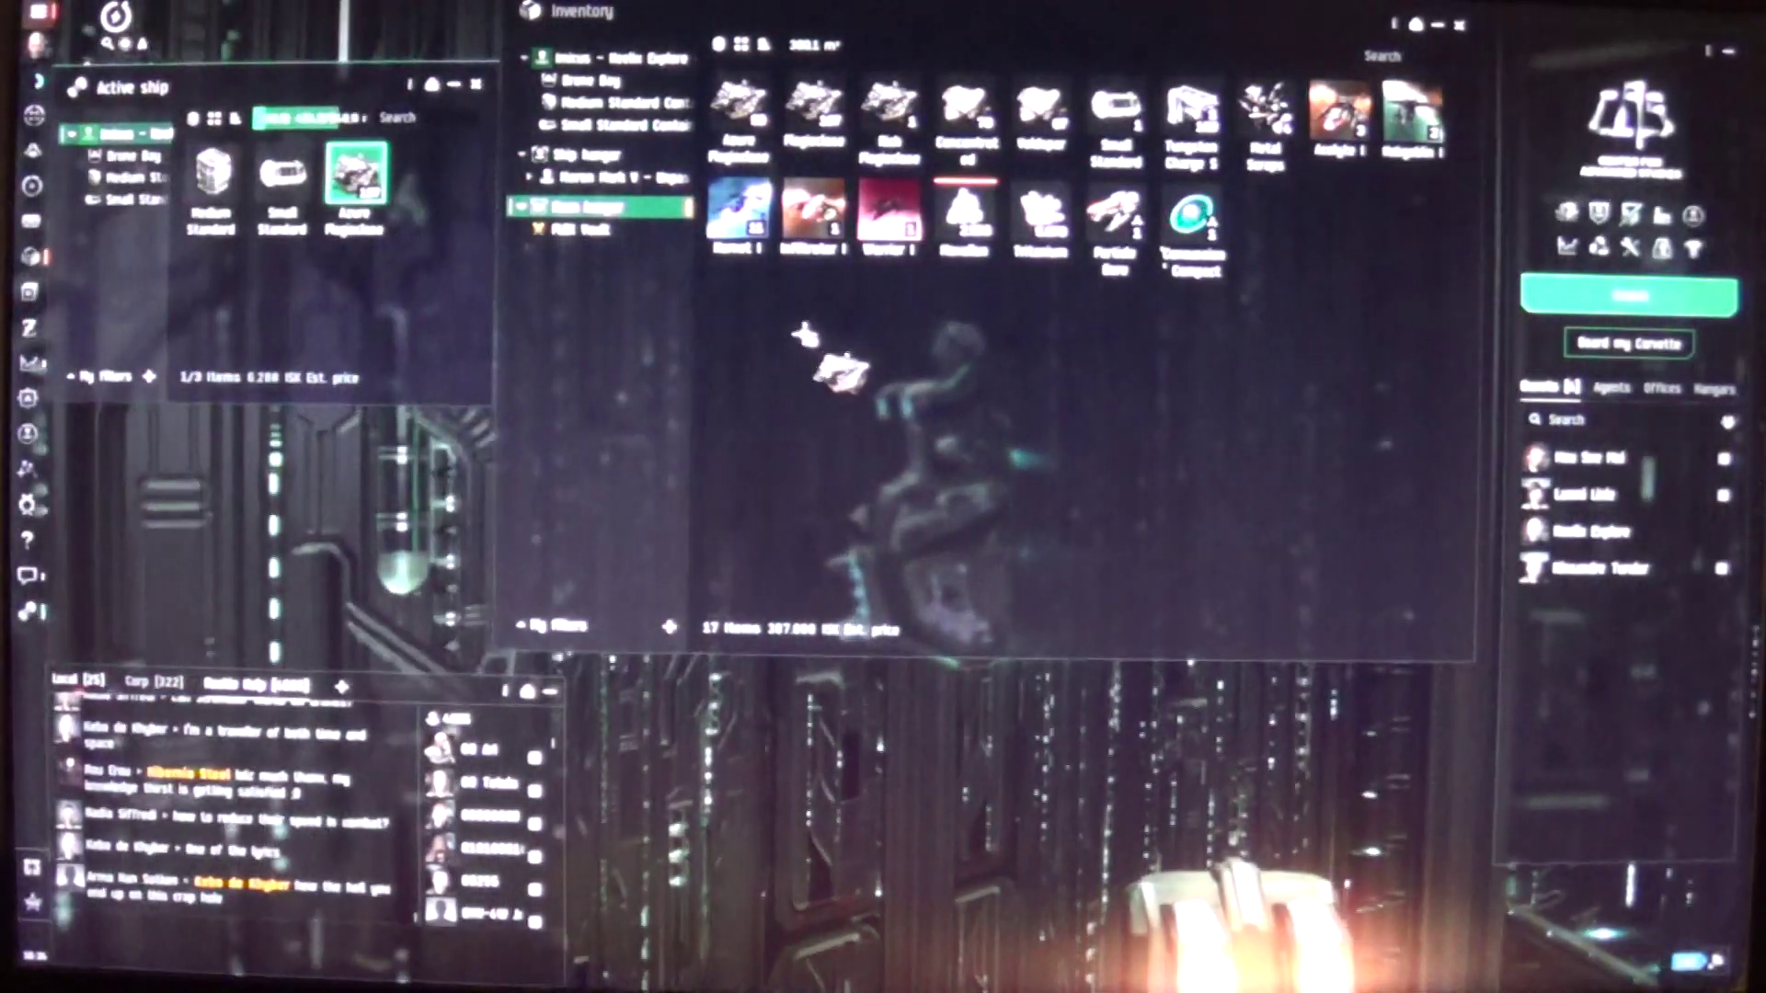
pyautogui.moveTo(804, 336); pyautogui.dragTo(828, 386)
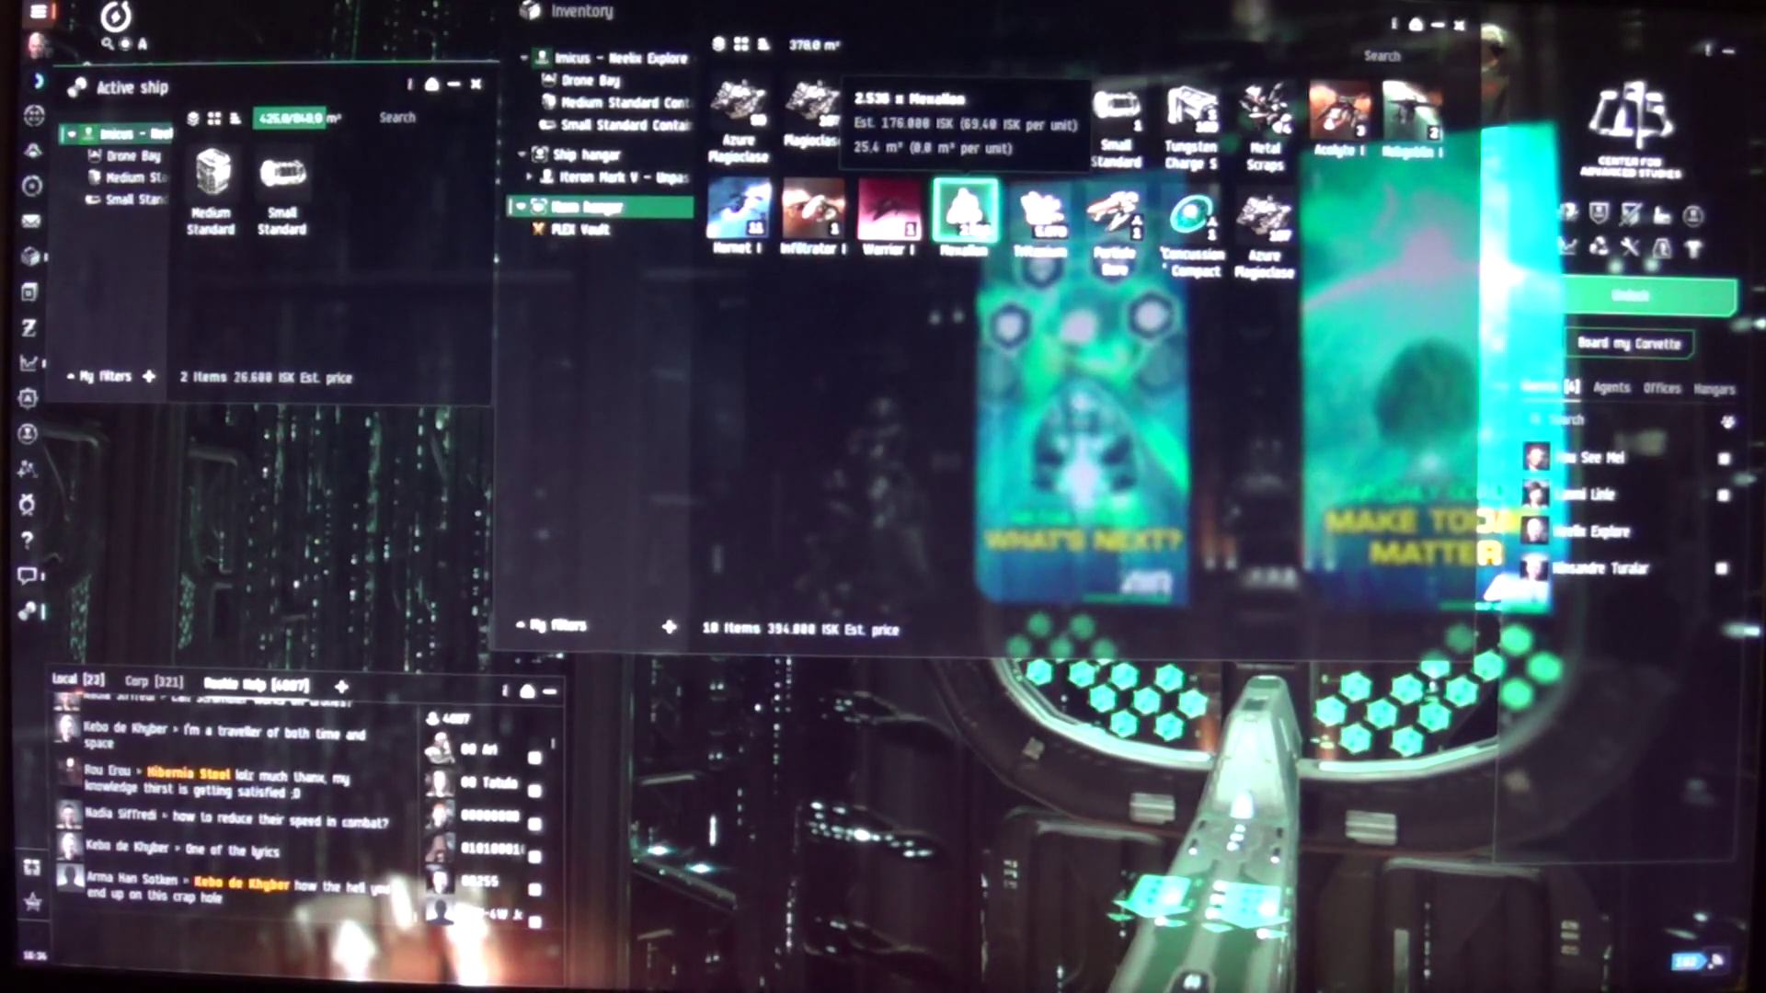
pyautogui.click(586, 152)
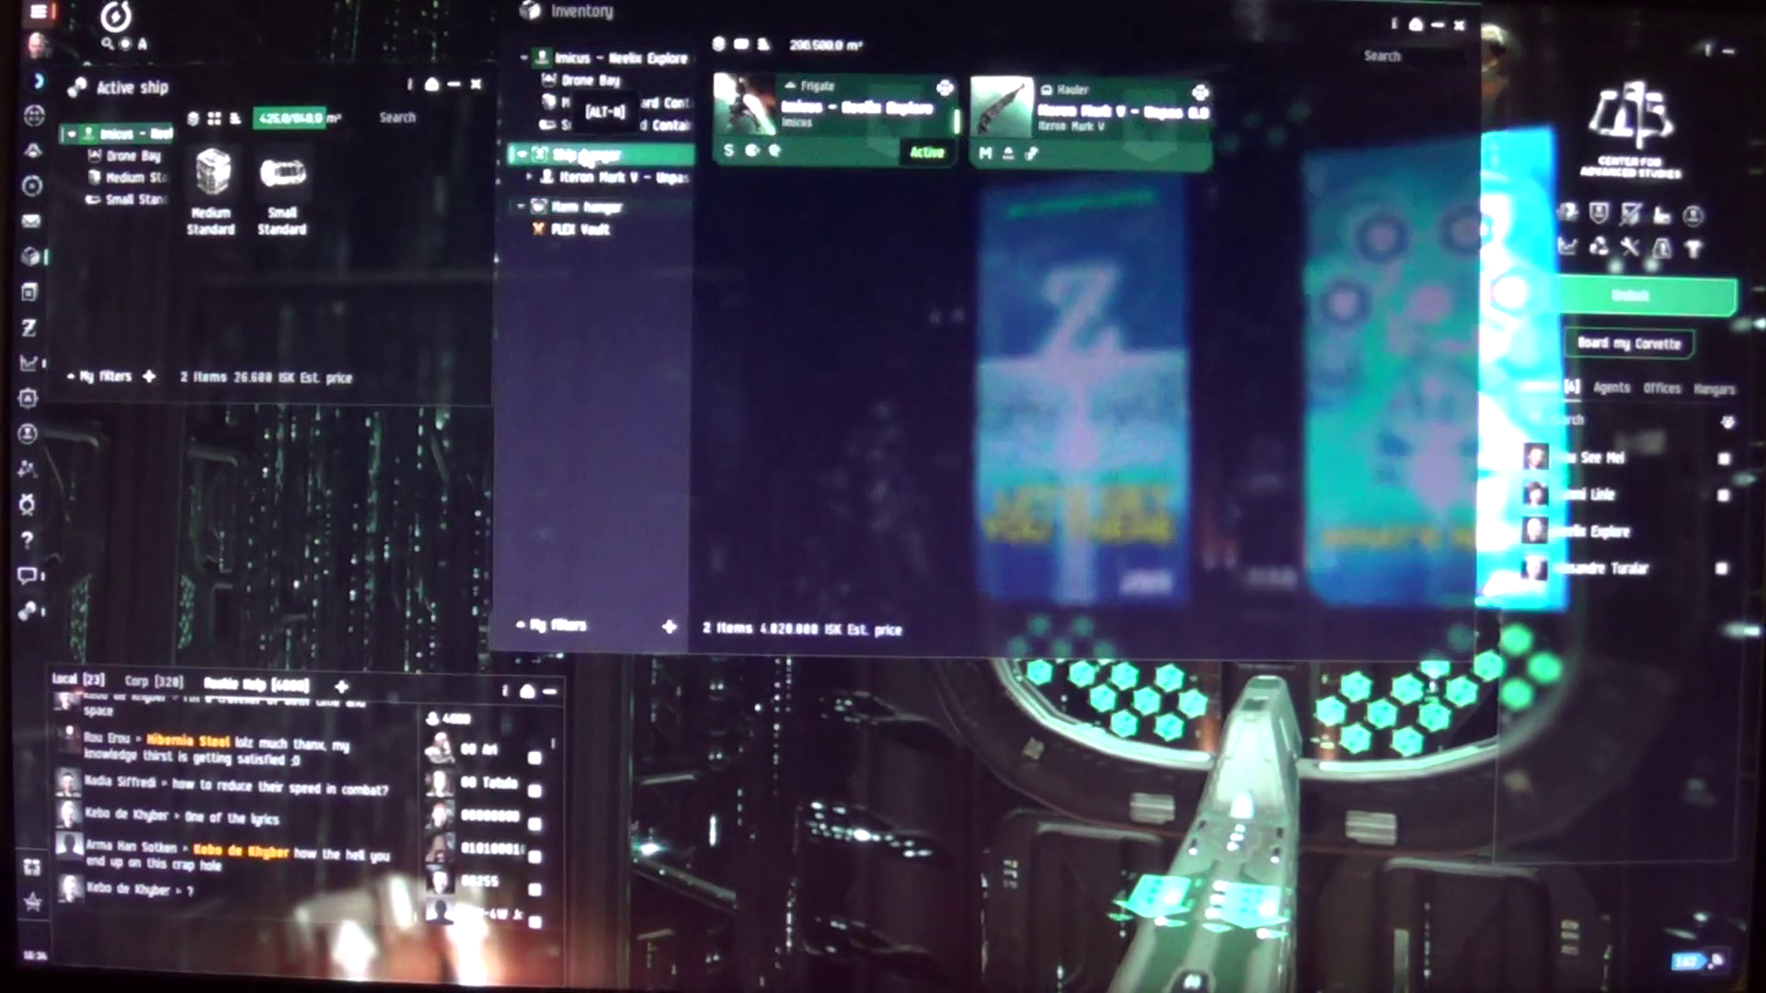
pyautogui.click(1076, 130)
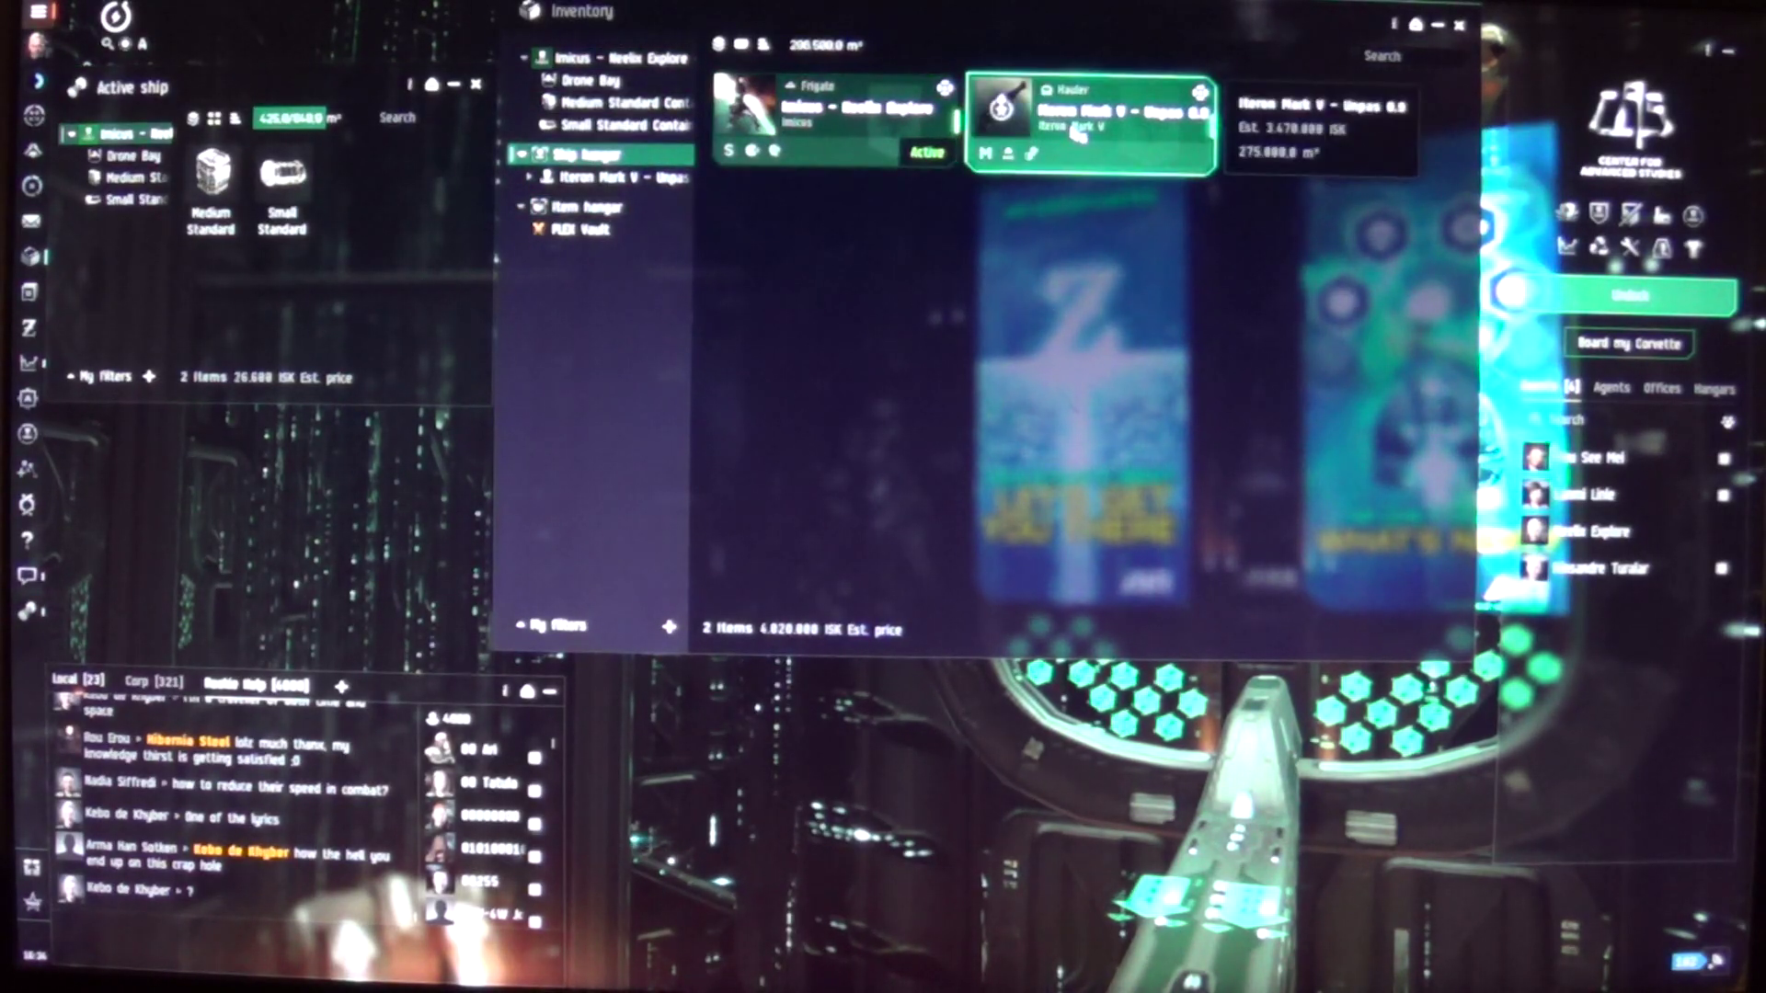
pyautogui.rightClick(1076, 131)
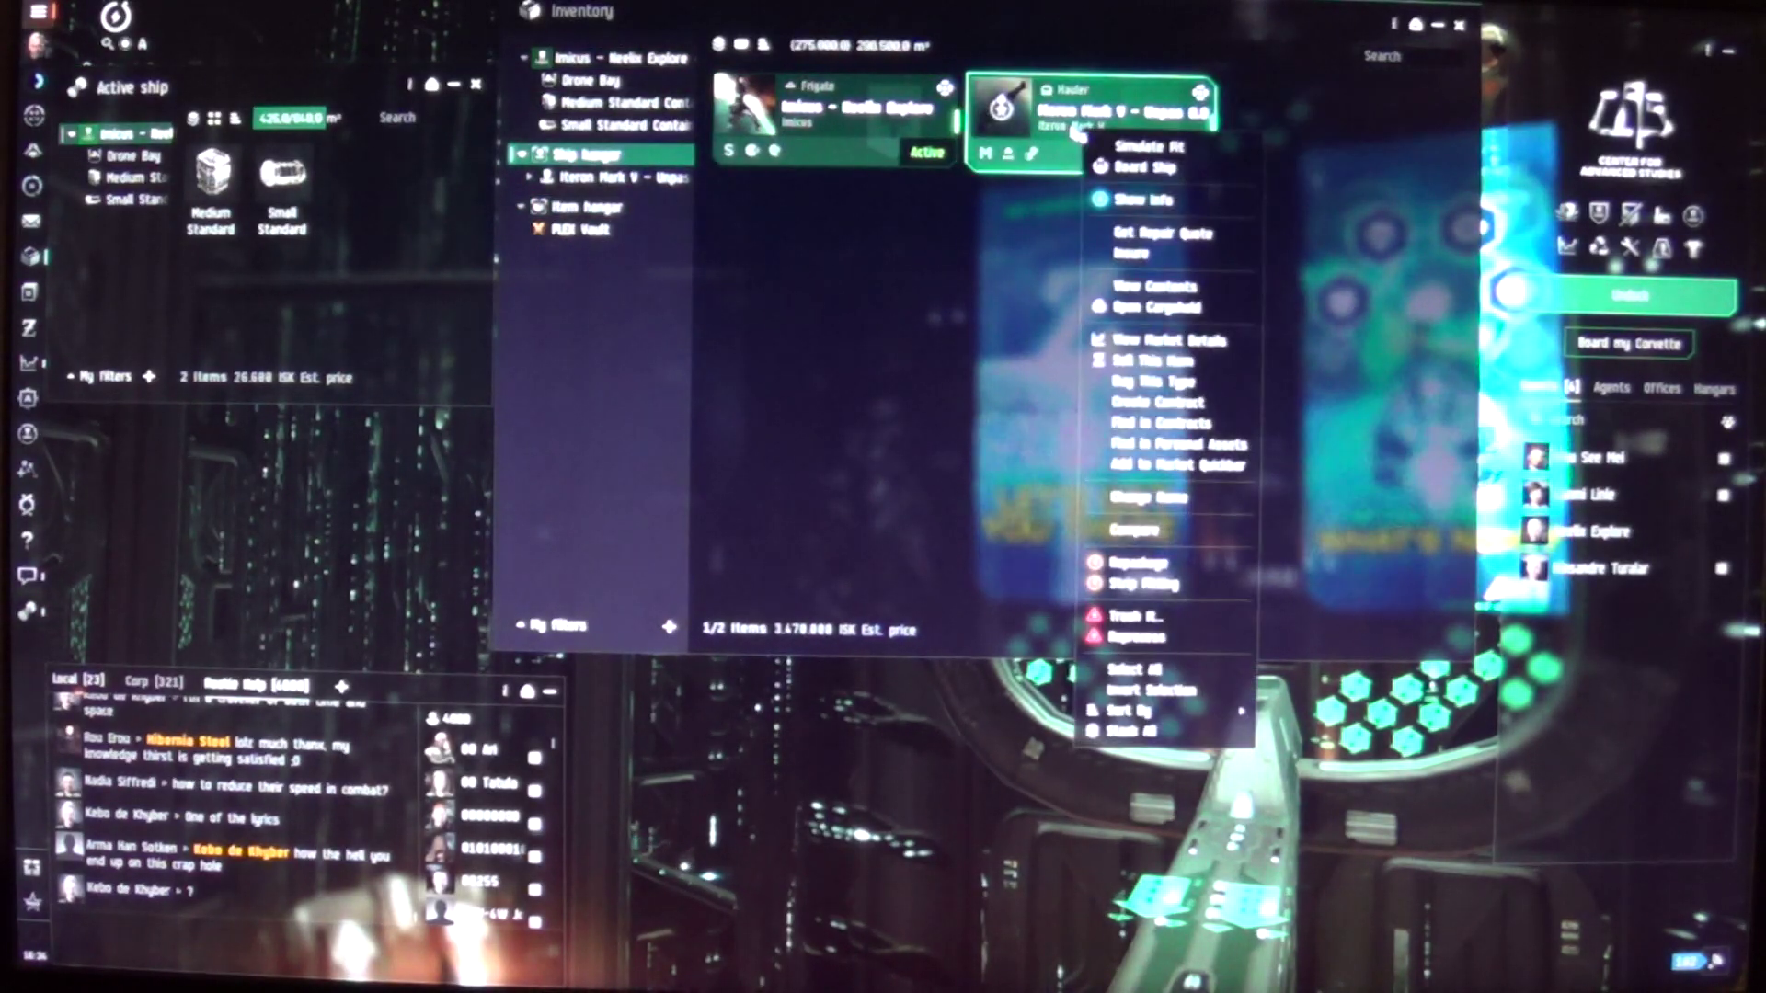
pyautogui.click(1139, 168)
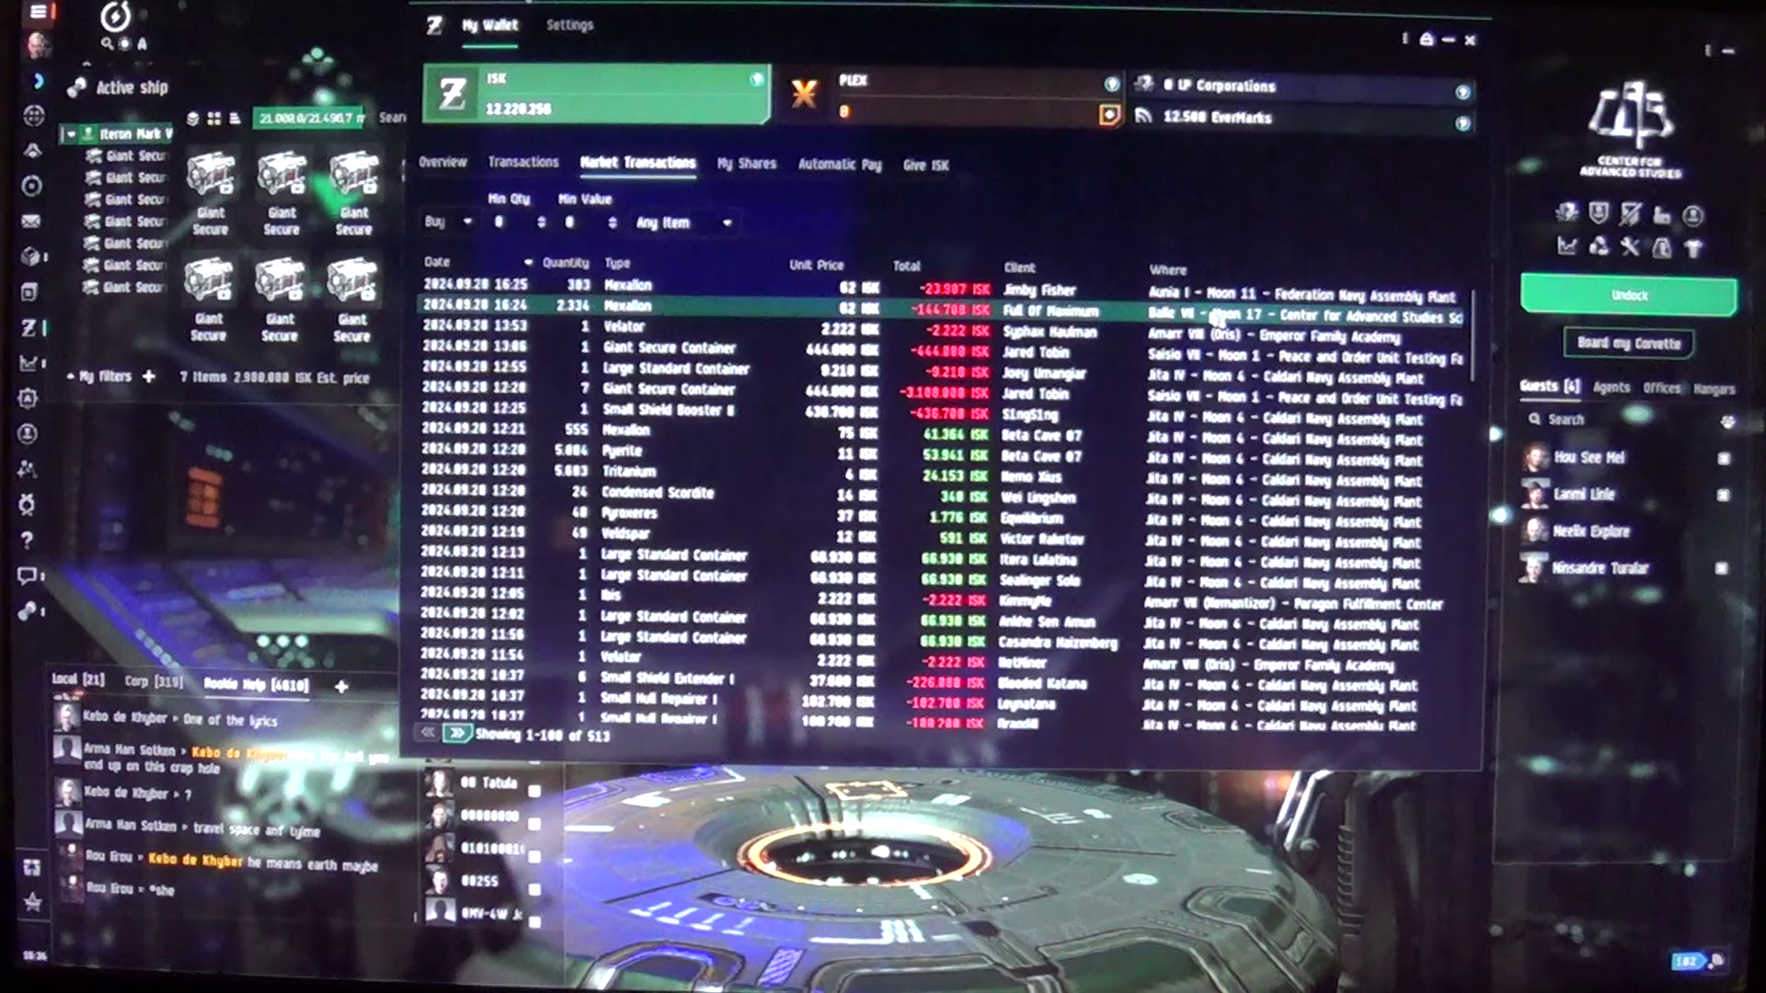
# Step: Inspect the location options for the Mexallon purchases, dismissing each menu
pyautogui.rightClick(1221, 315)
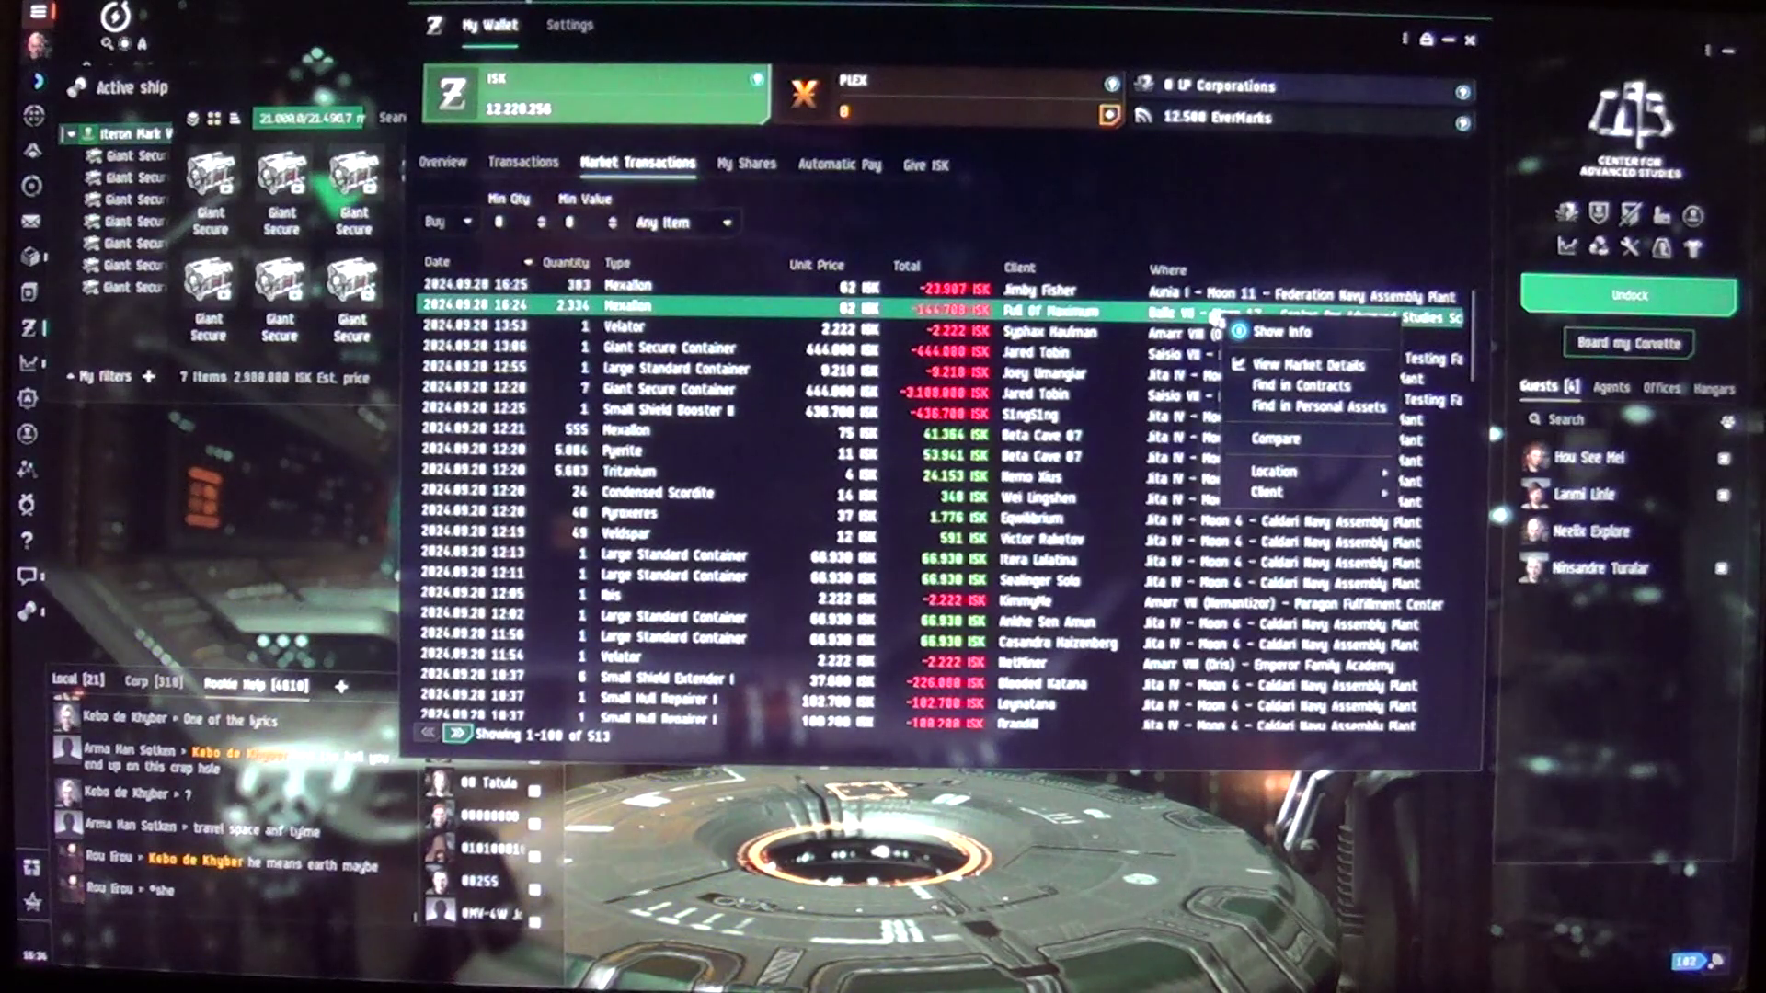
pyautogui.click(1190, 297)
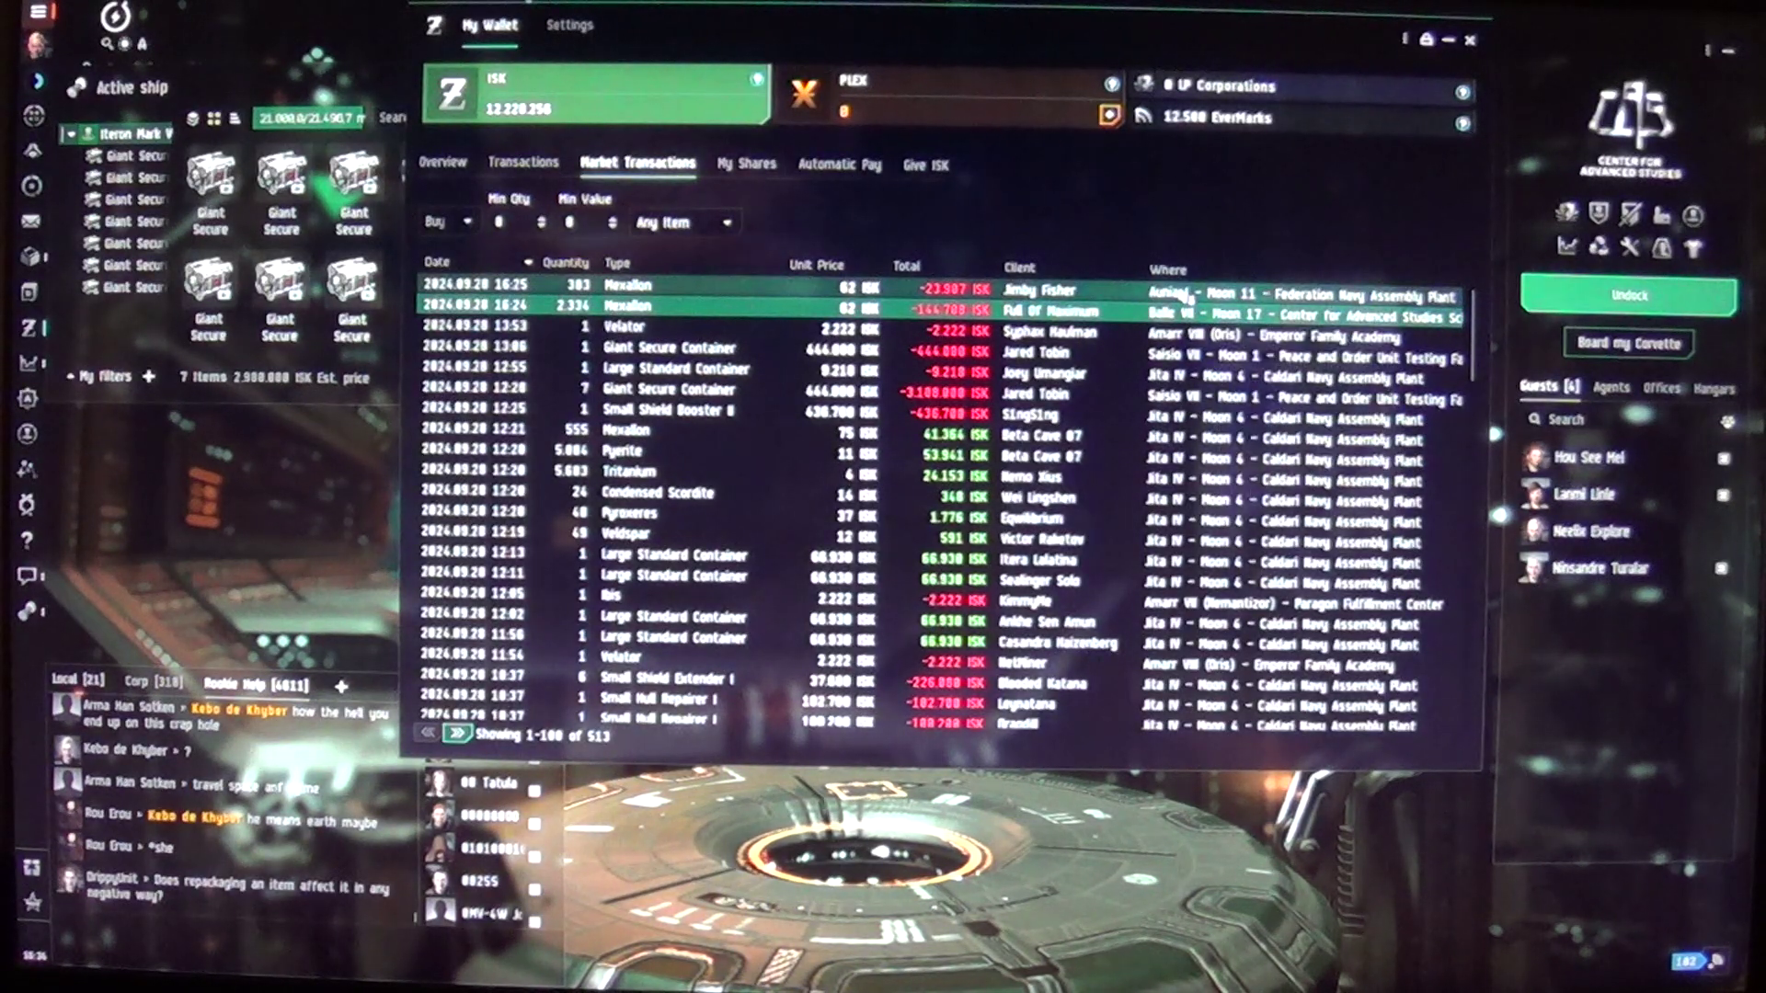
pyautogui.rightClick(1189, 296)
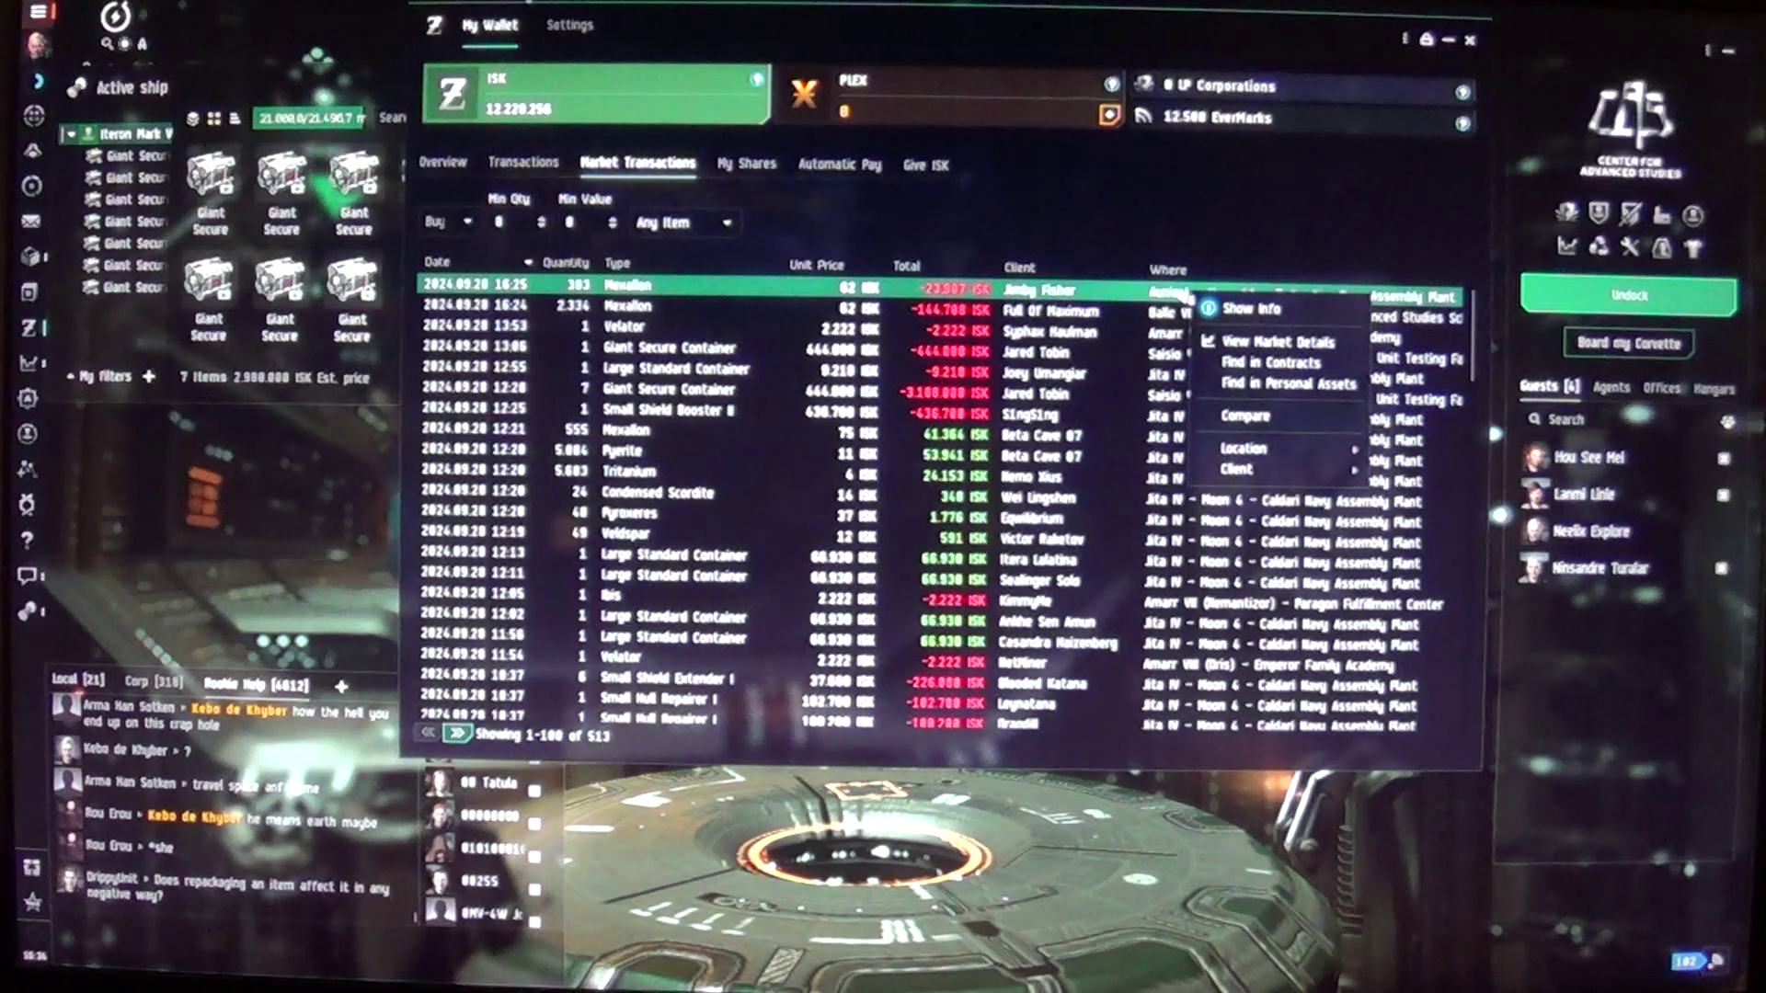
pyautogui.moveTo(1249, 448)
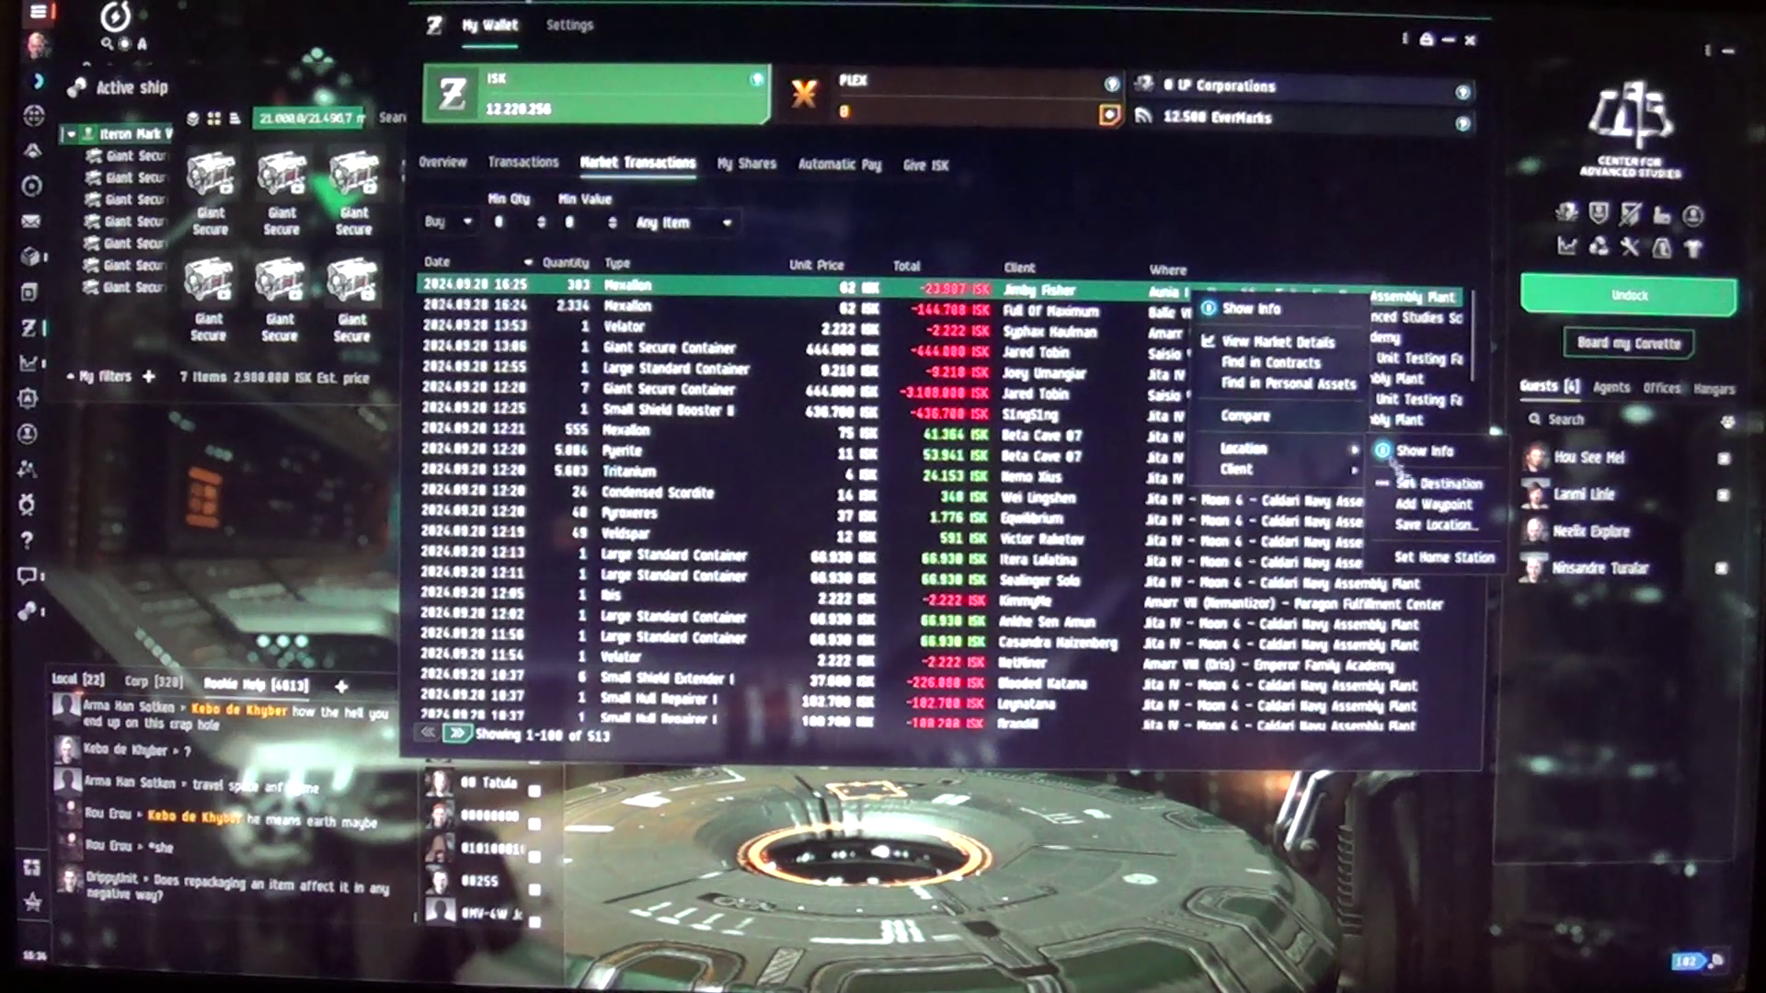
pyautogui.click(1312, 181)
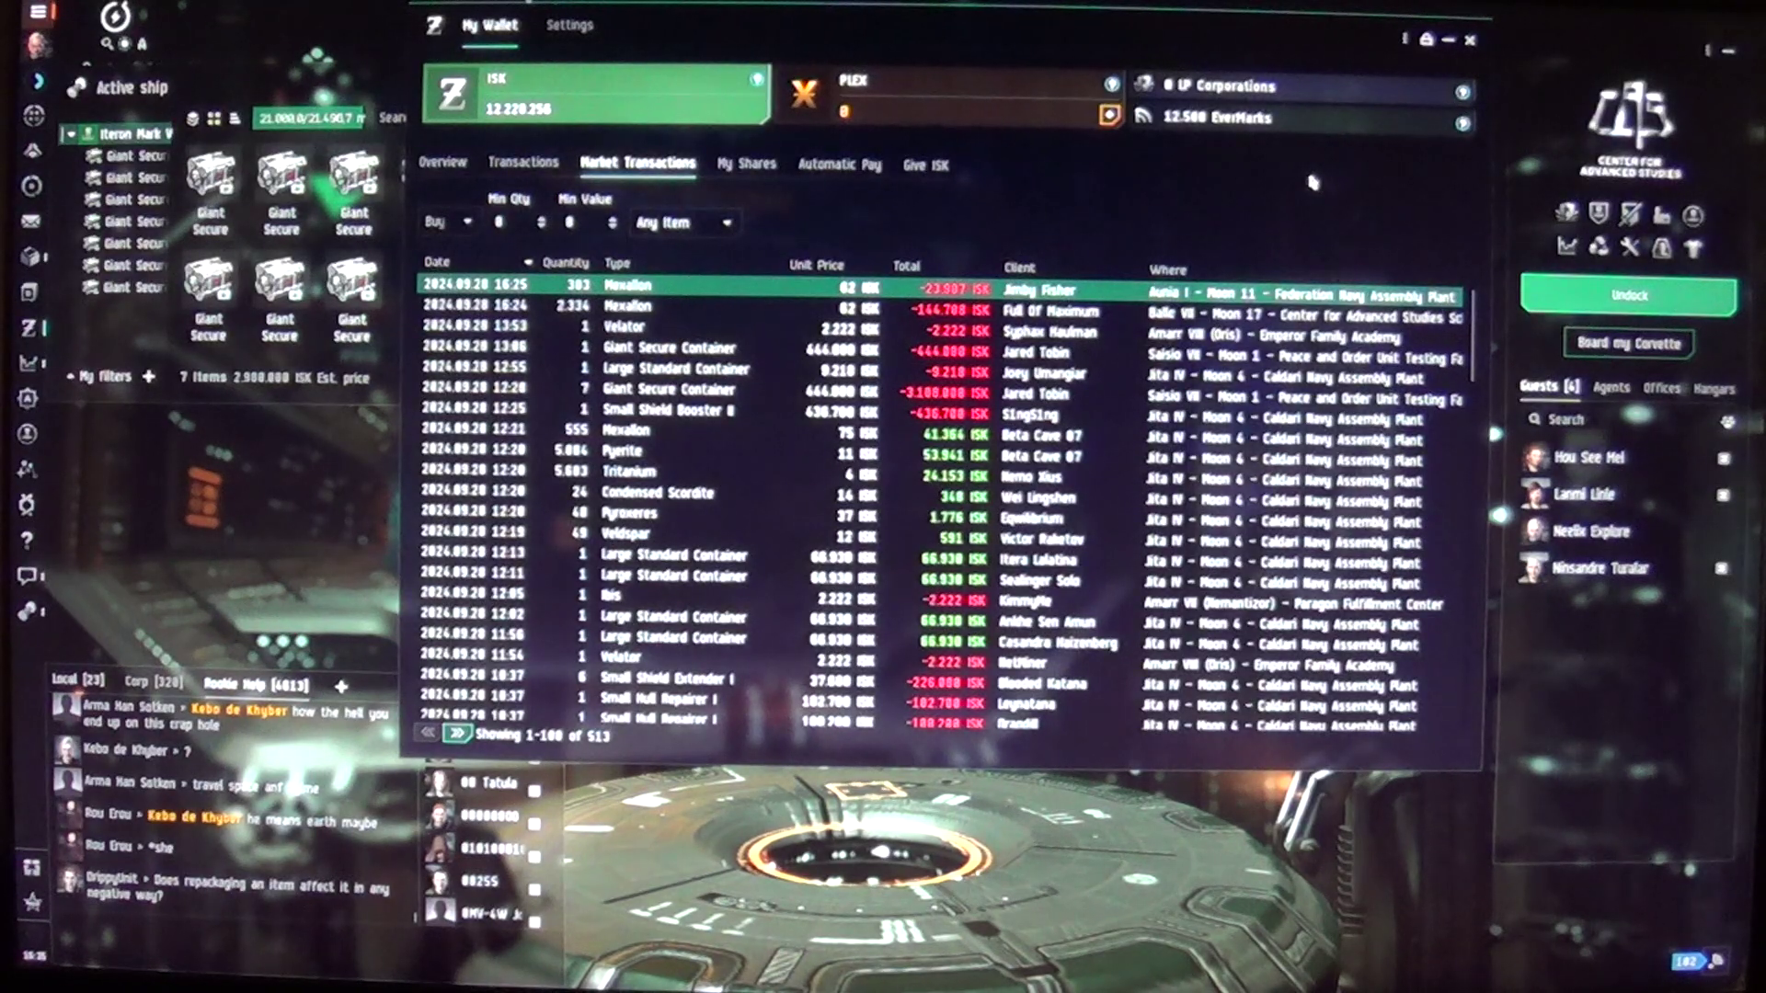
# Step: Load the Mexallon and Tritanium into the hauler's Giant Secure containers and undock
pyautogui.click(1474, 44)
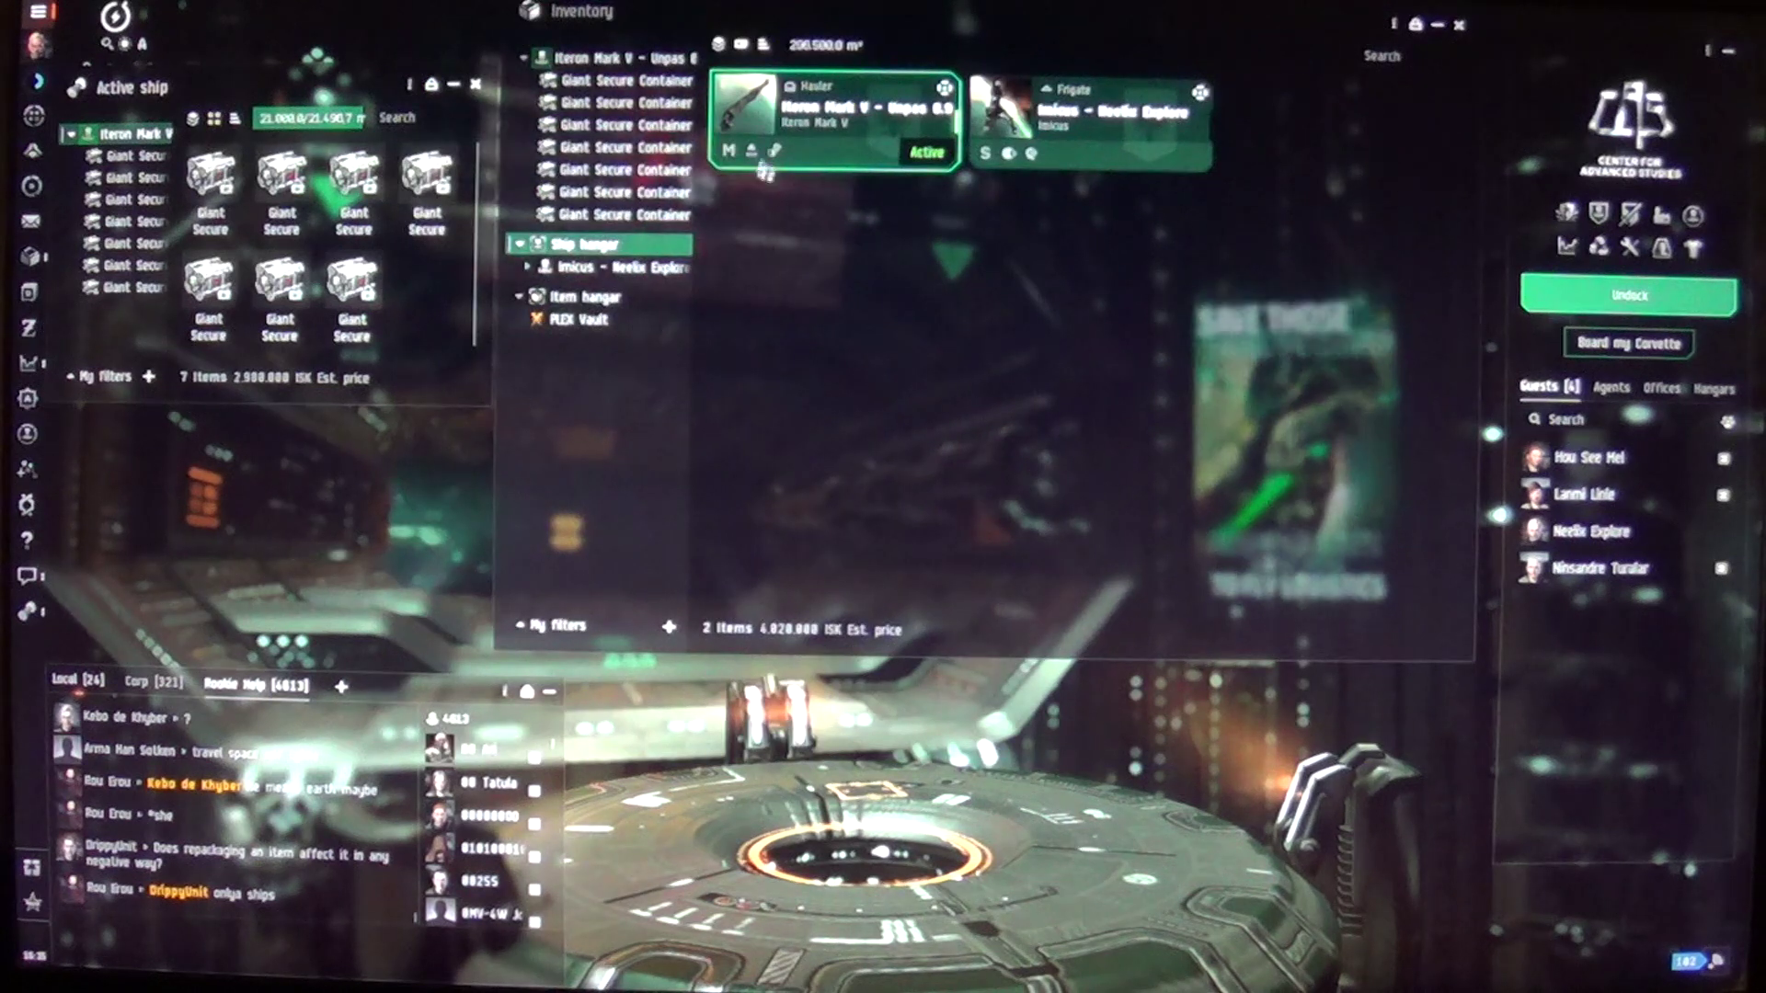
pyautogui.click(581, 296)
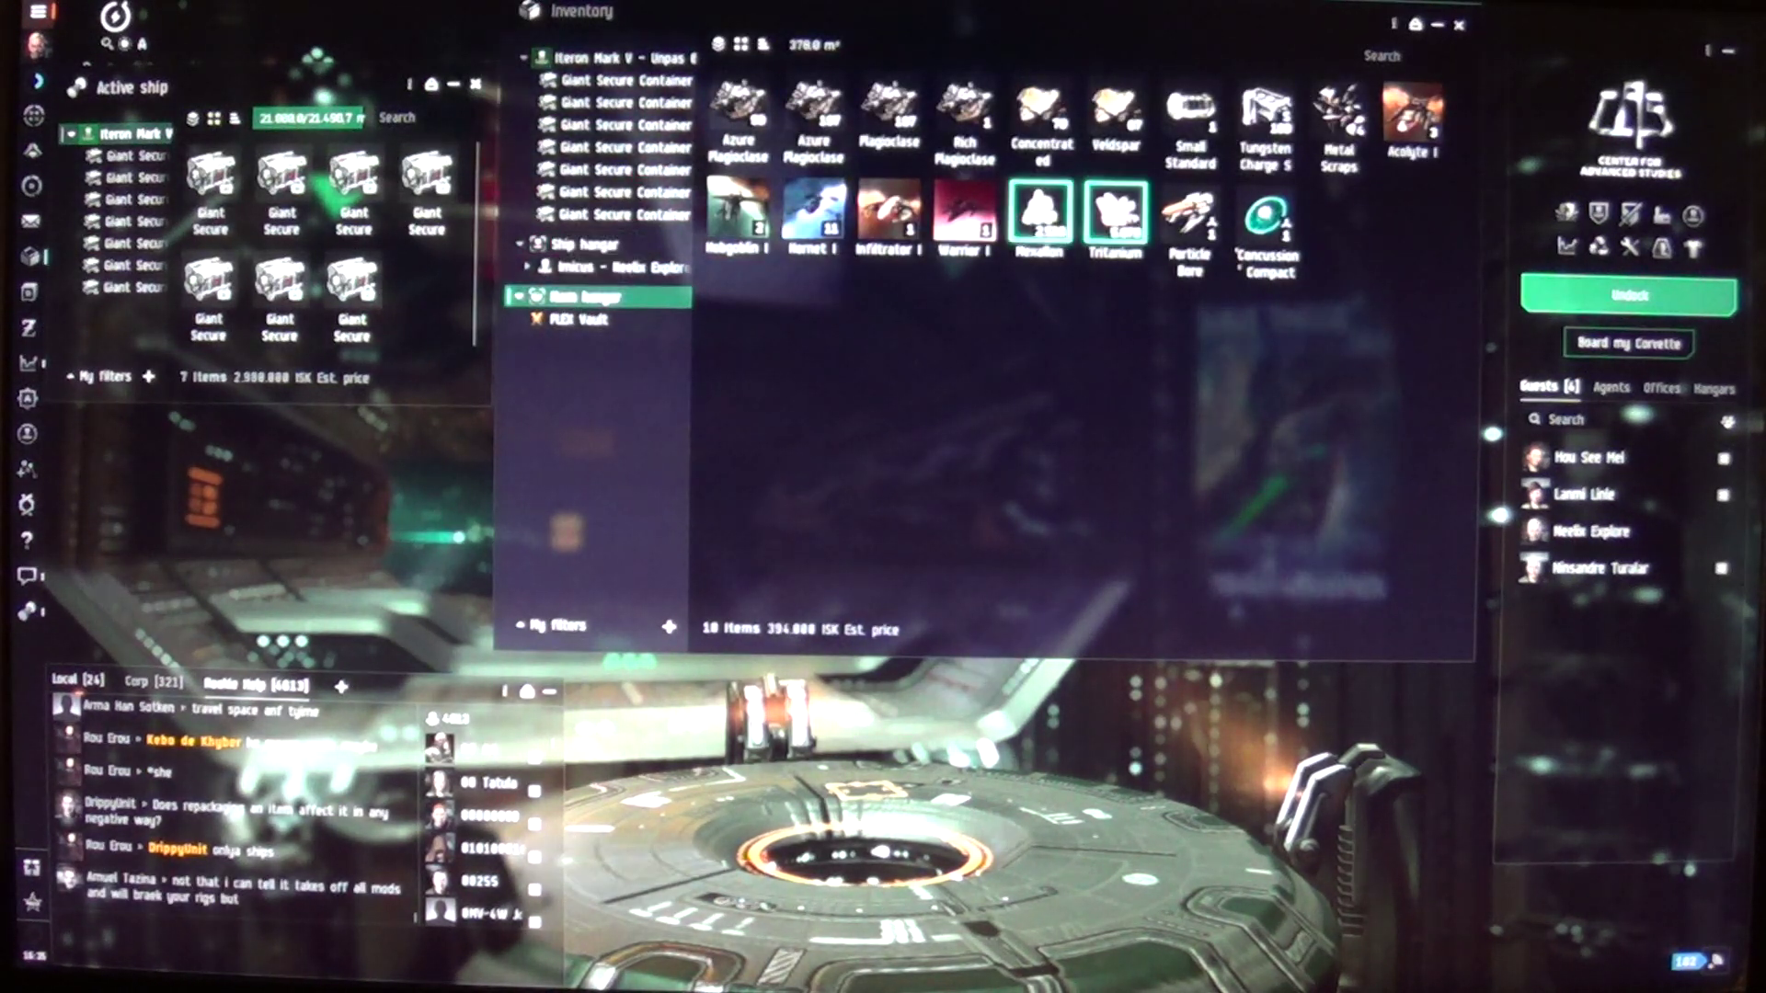
pyautogui.click(1041, 216)
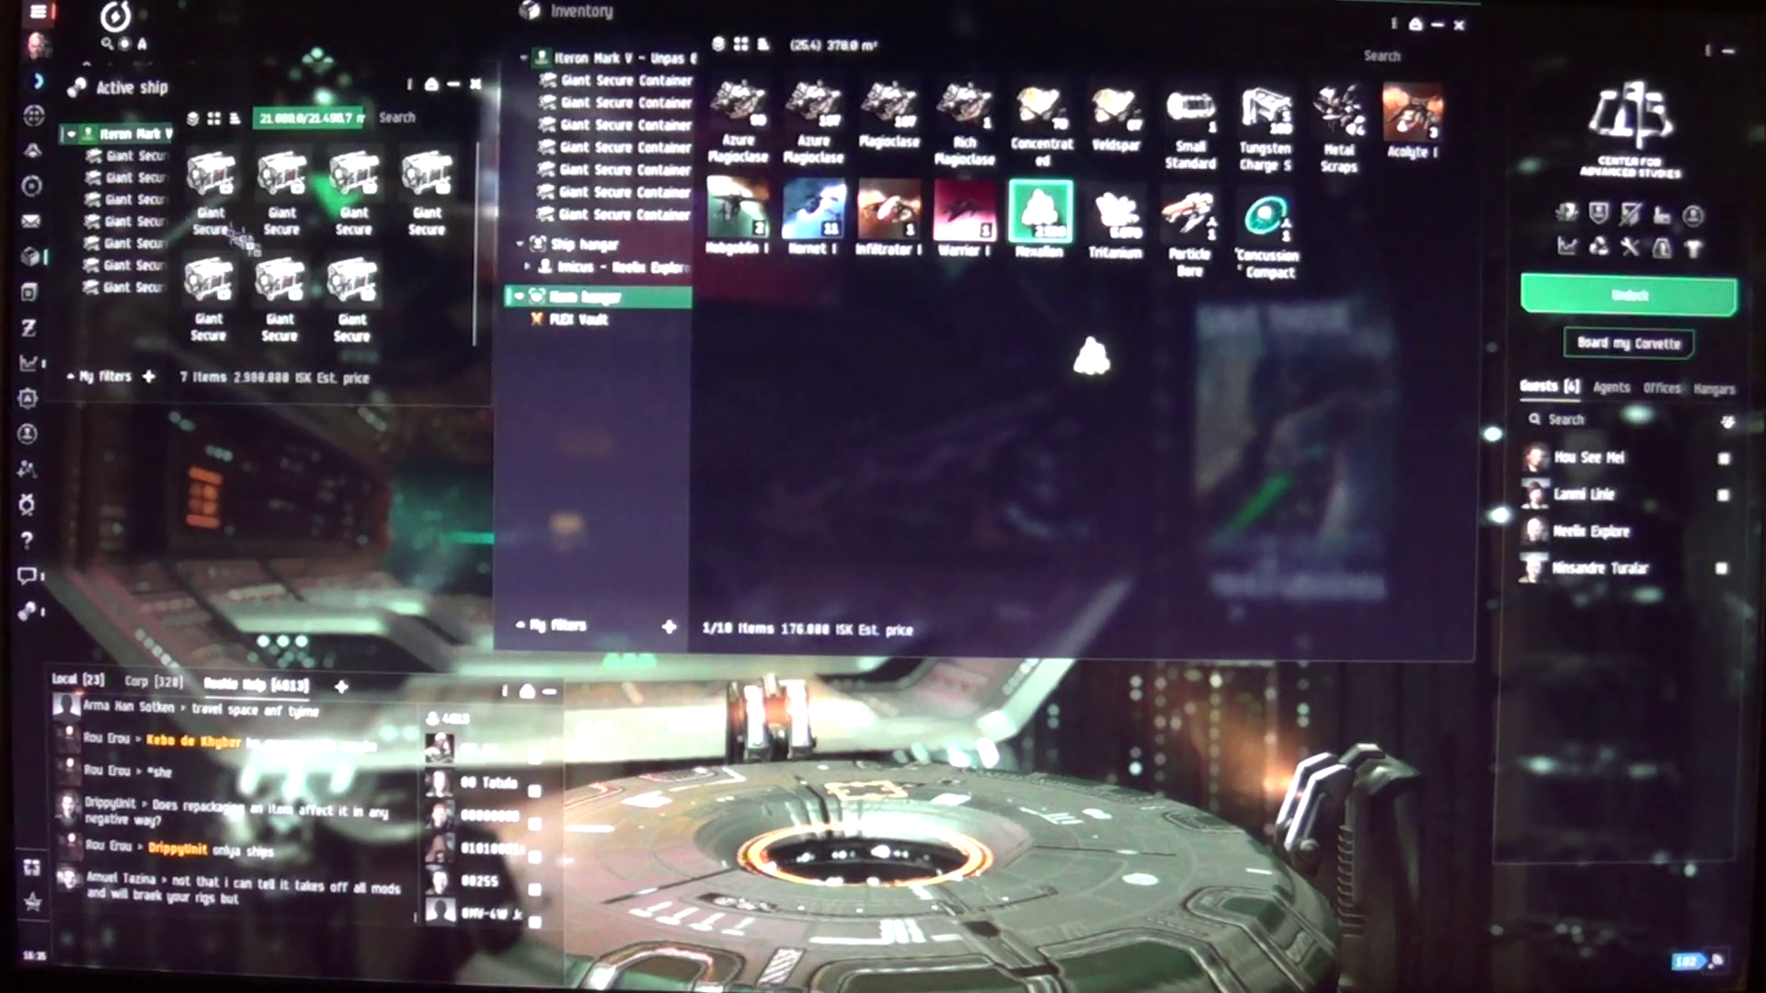
pyautogui.moveTo(1040, 217); pyautogui.dragTo(221, 207)
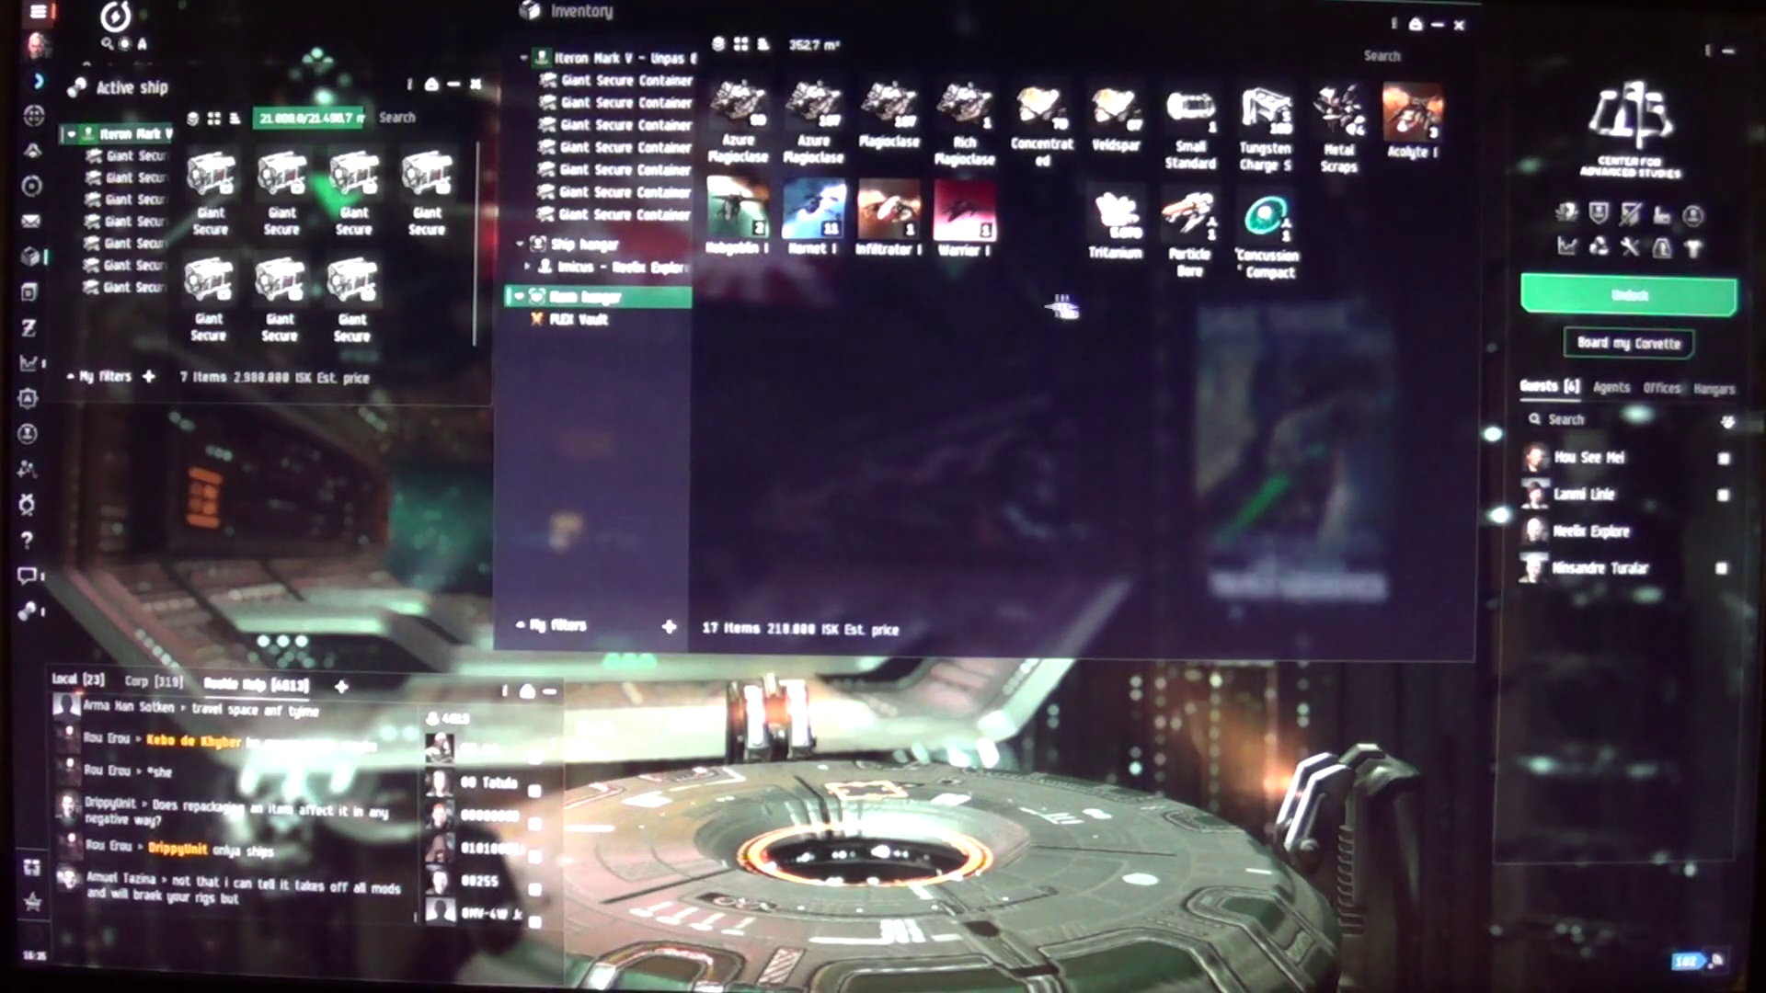
pyautogui.click(1115, 221)
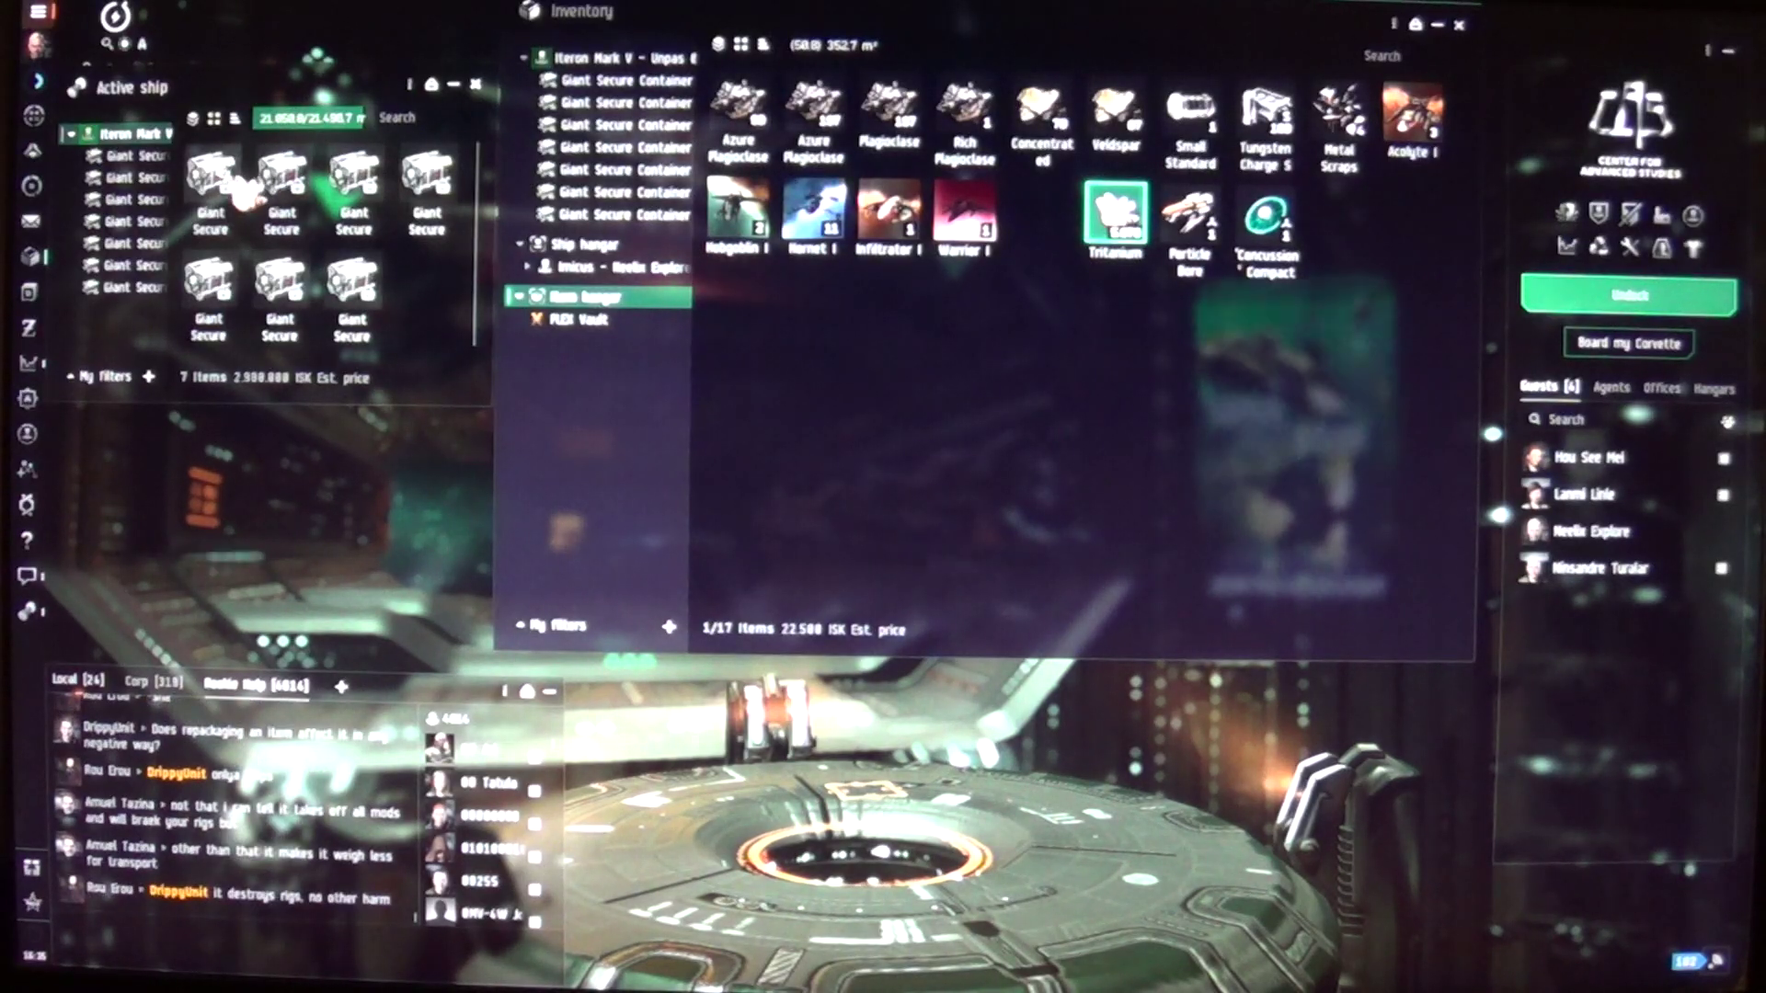
pyautogui.moveTo(1114, 221); pyautogui.dragTo(215, 180)
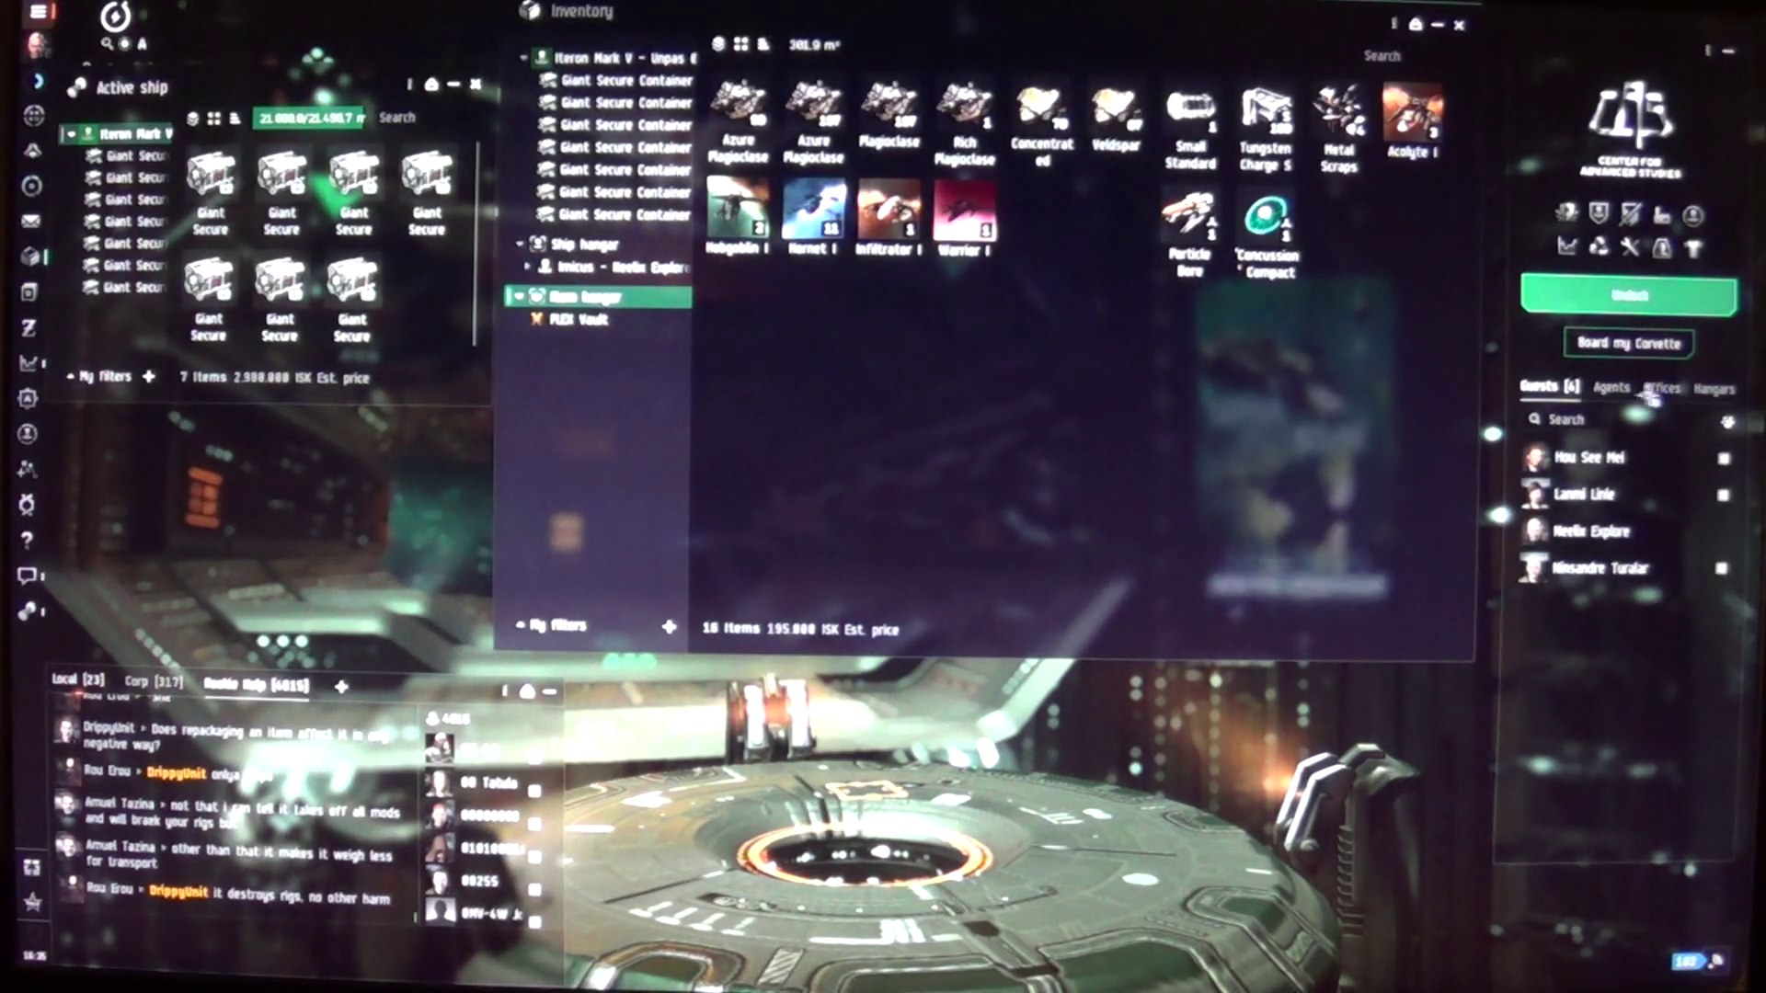
pyautogui.click(1654, 299)
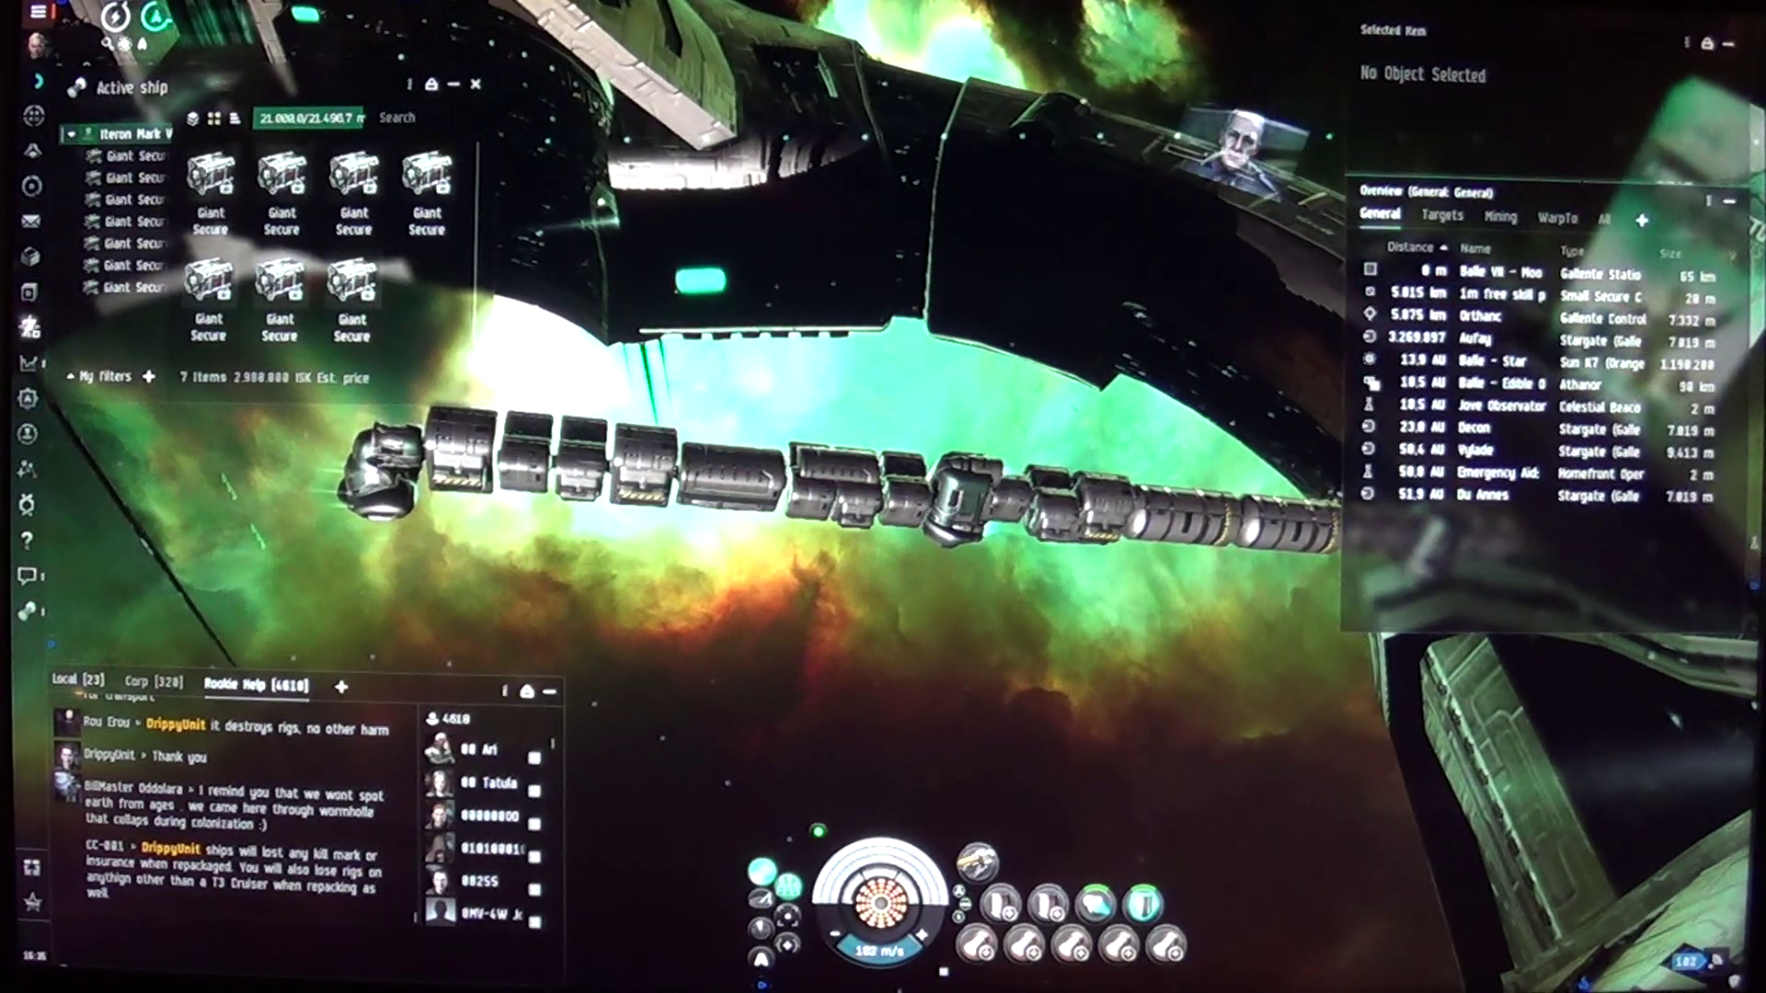
# Step: Open the wallet transactions with Alt+W and the Personal Assets list with Alt+T
pyautogui.hotkey('alt', 'w')
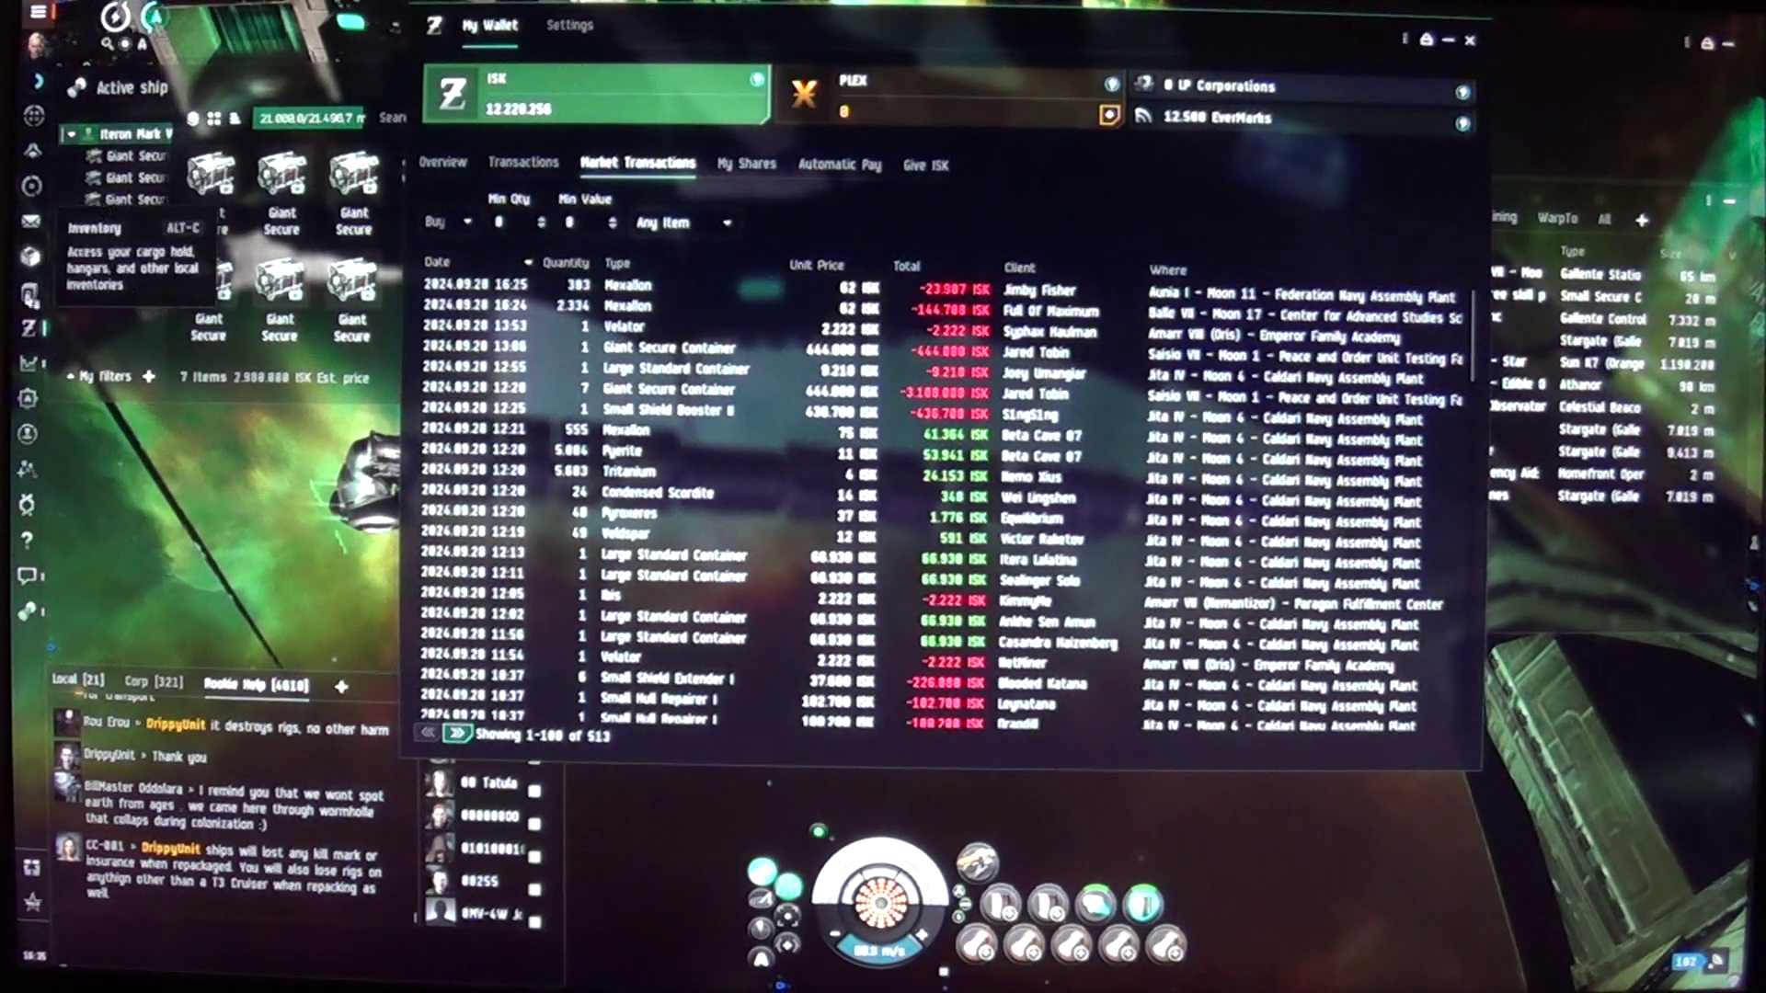
pyautogui.hotkey('alt', 't')
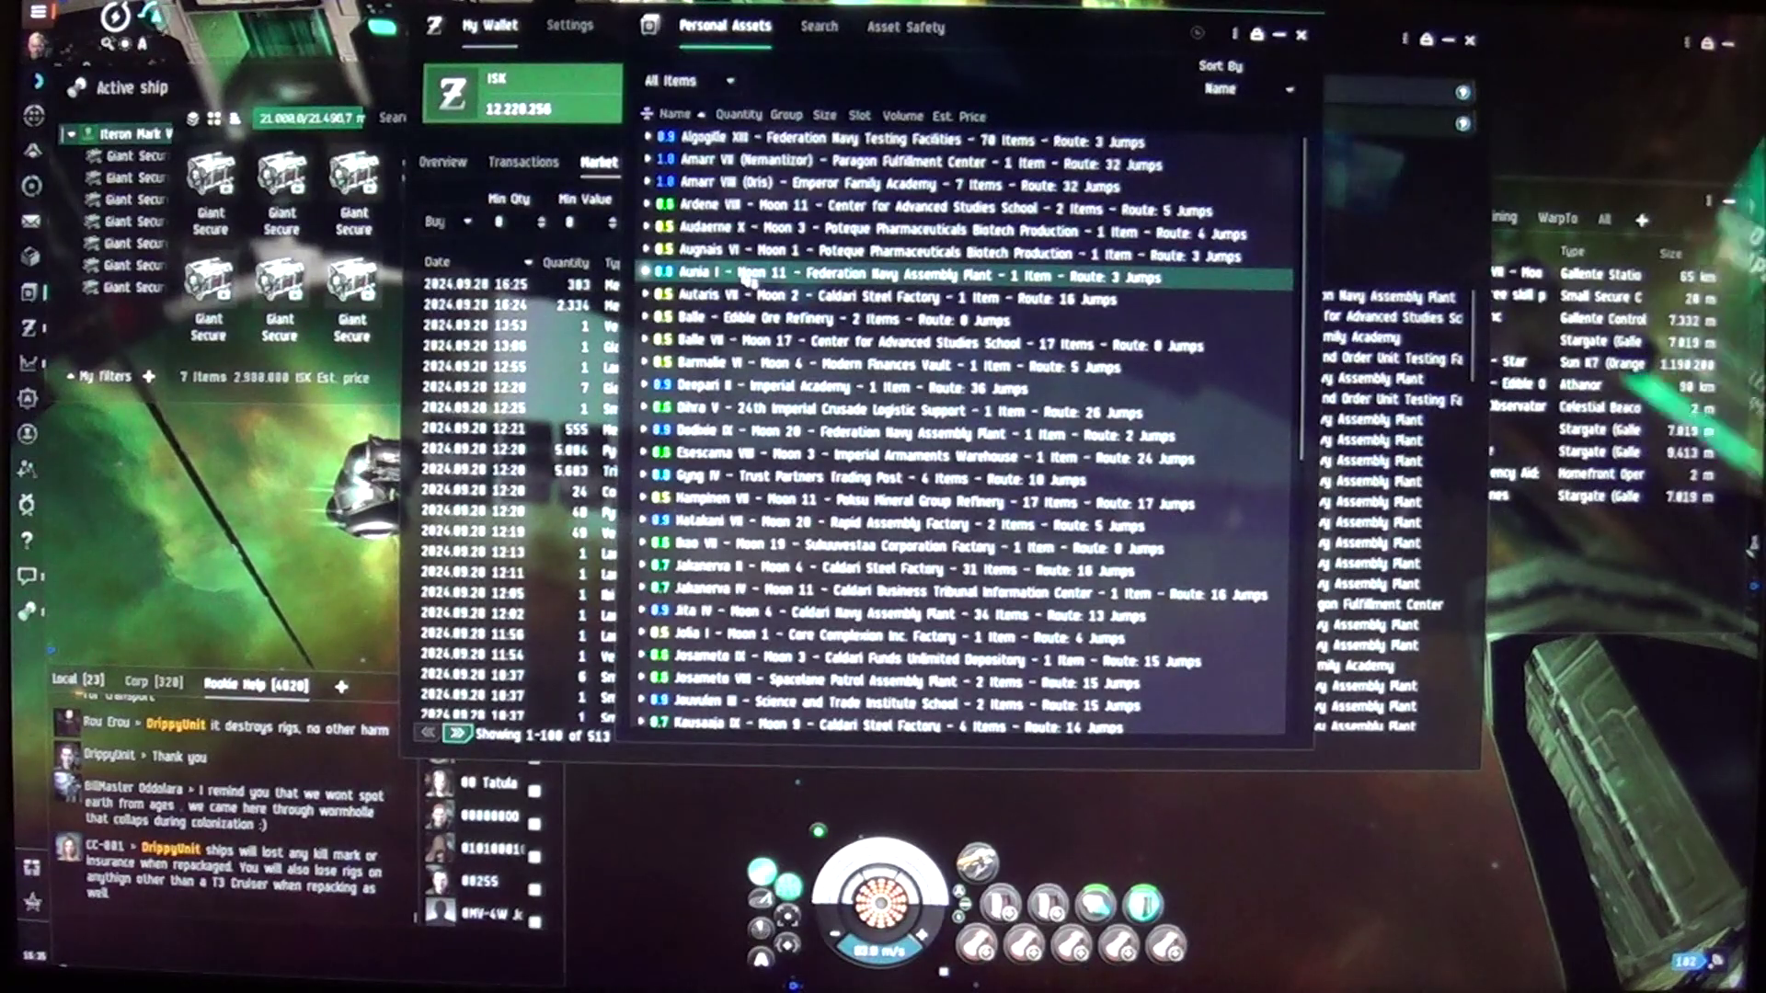
# Step: Set Aunia I Moon 11 Federation Navy Assembly Plant as destination and expand it to show 383 Mexallon
pyautogui.rightClick(745, 275)
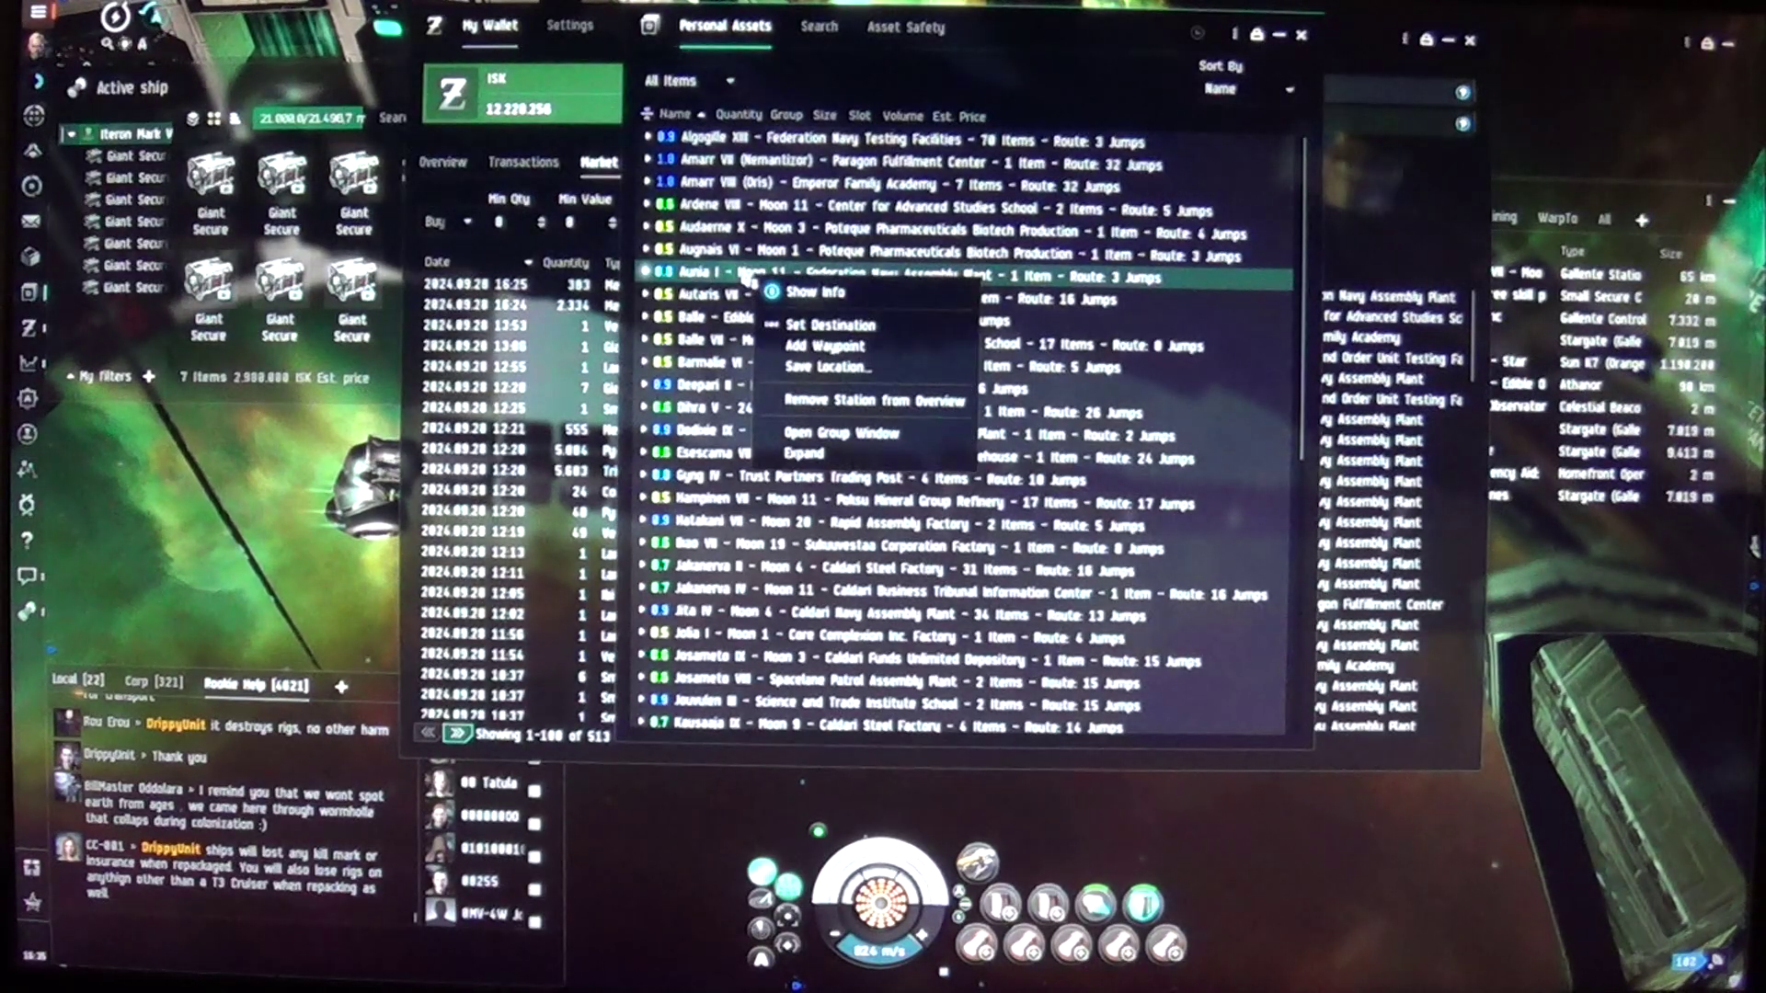
pyautogui.click(817, 326)
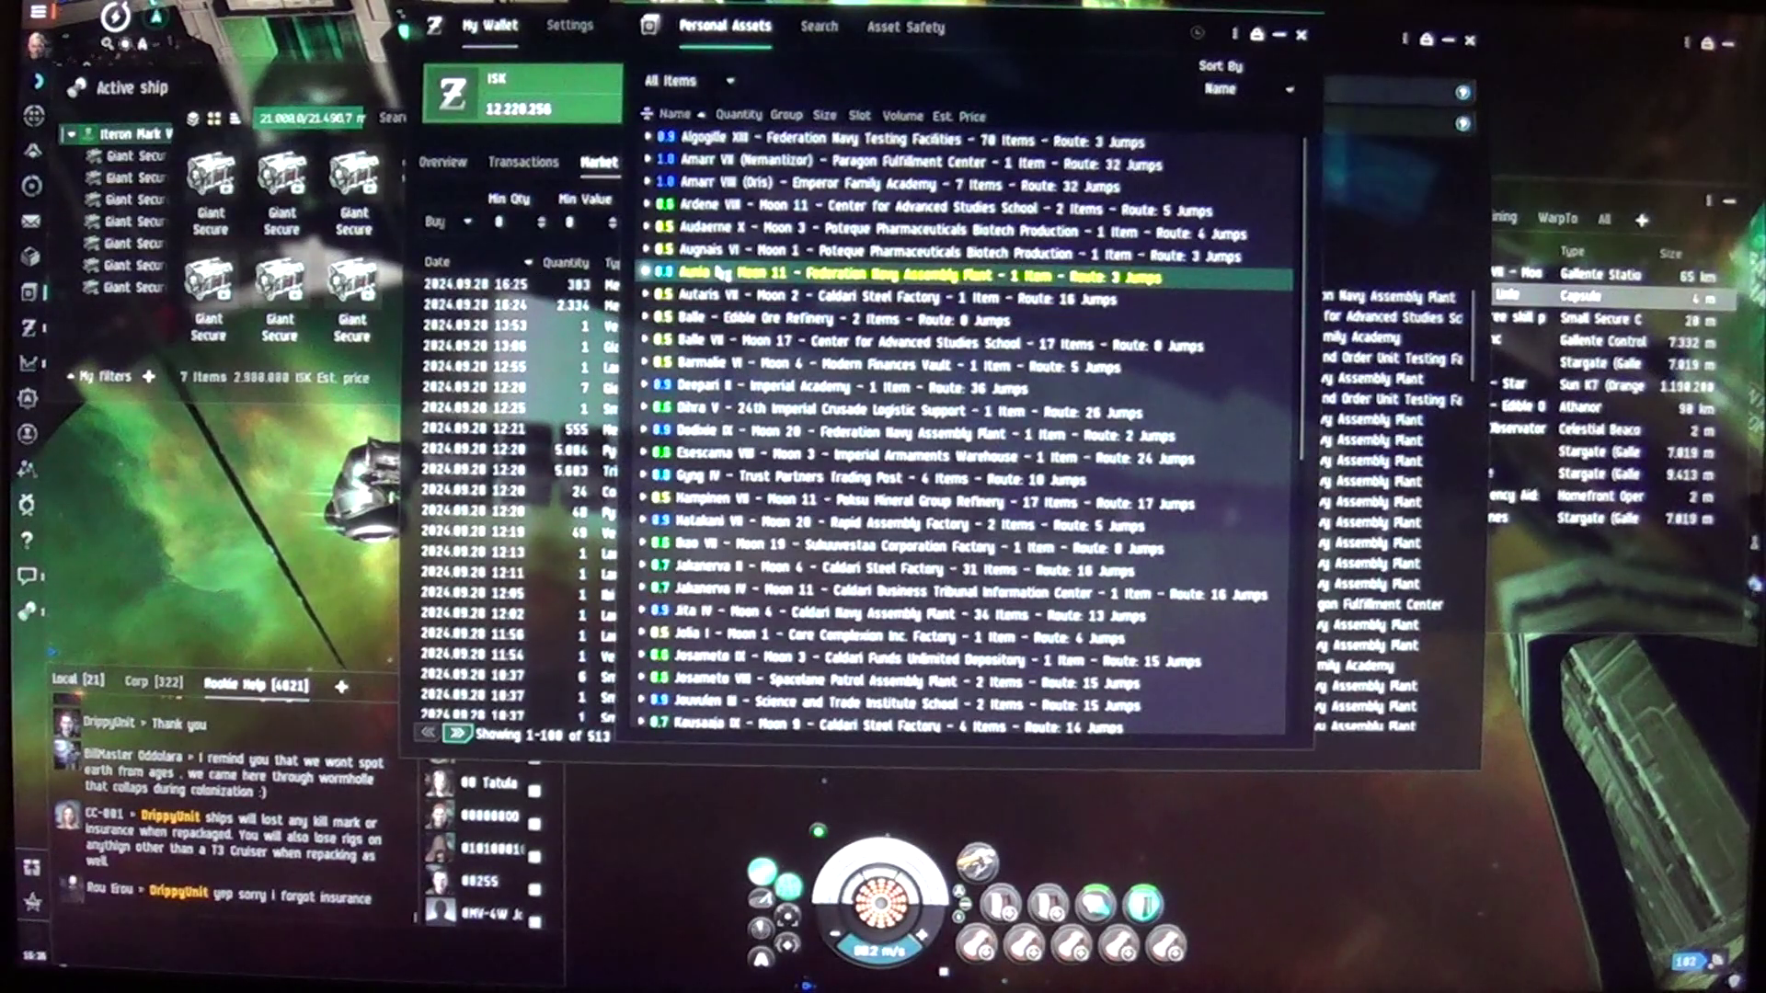
pyautogui.click(652, 274)
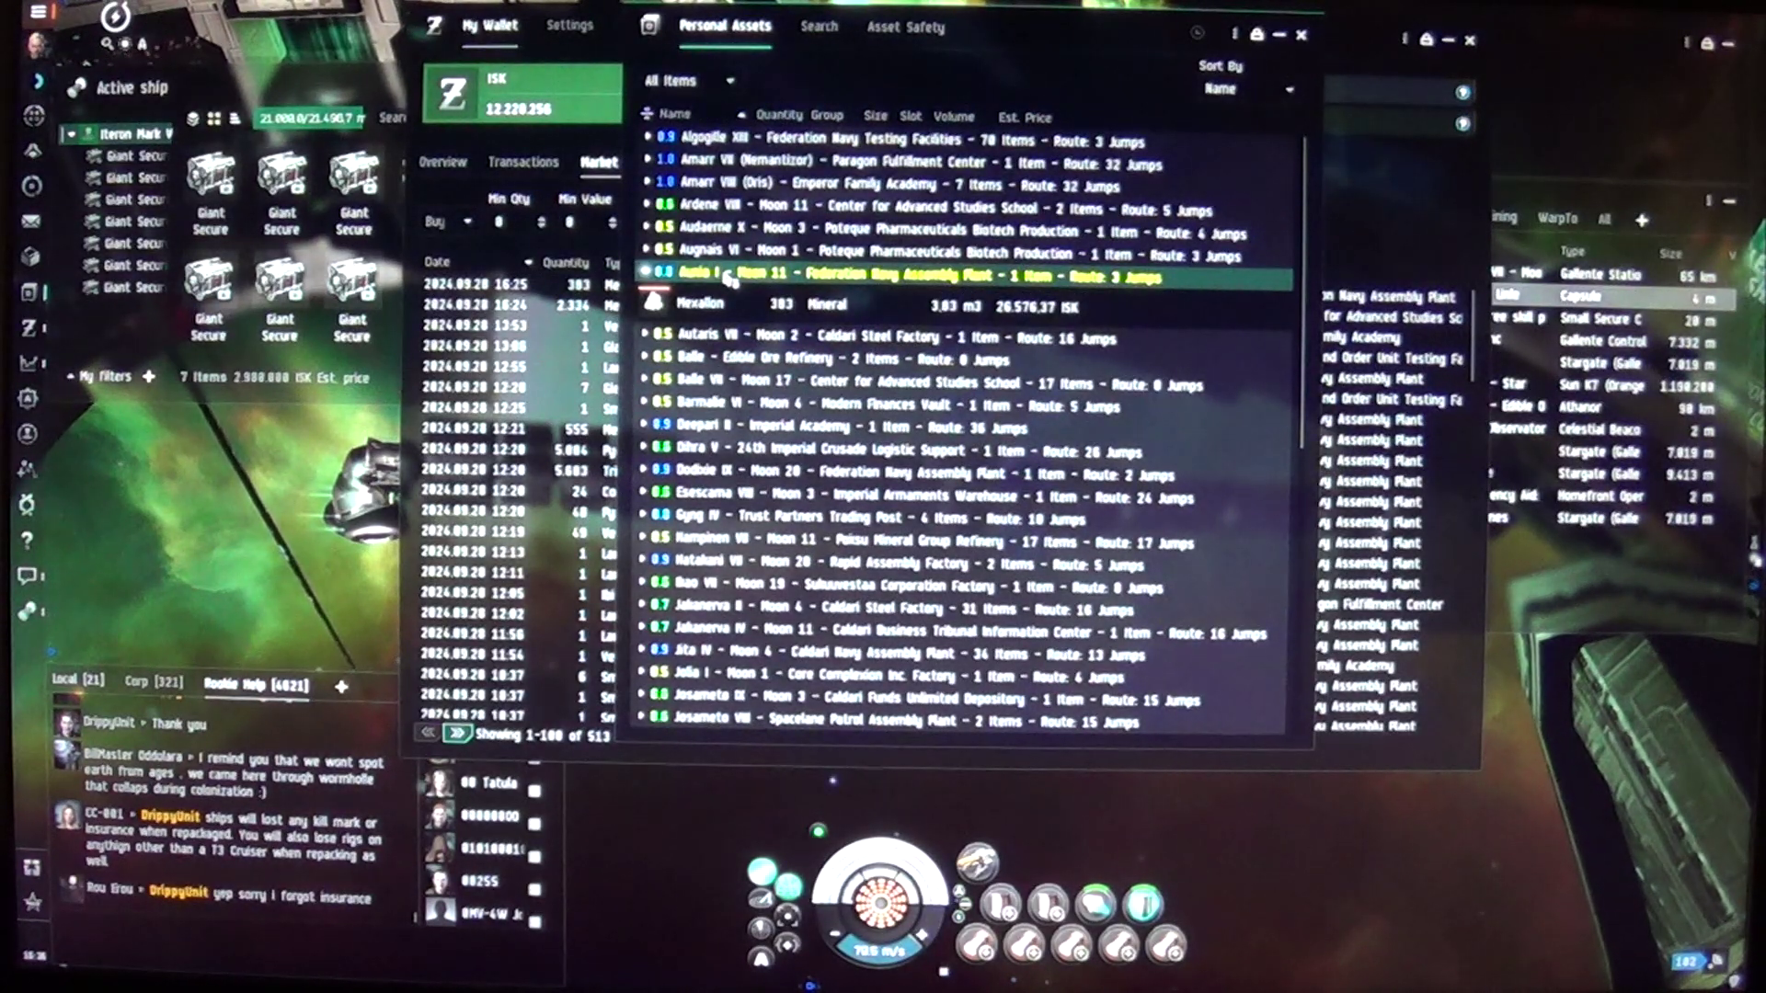